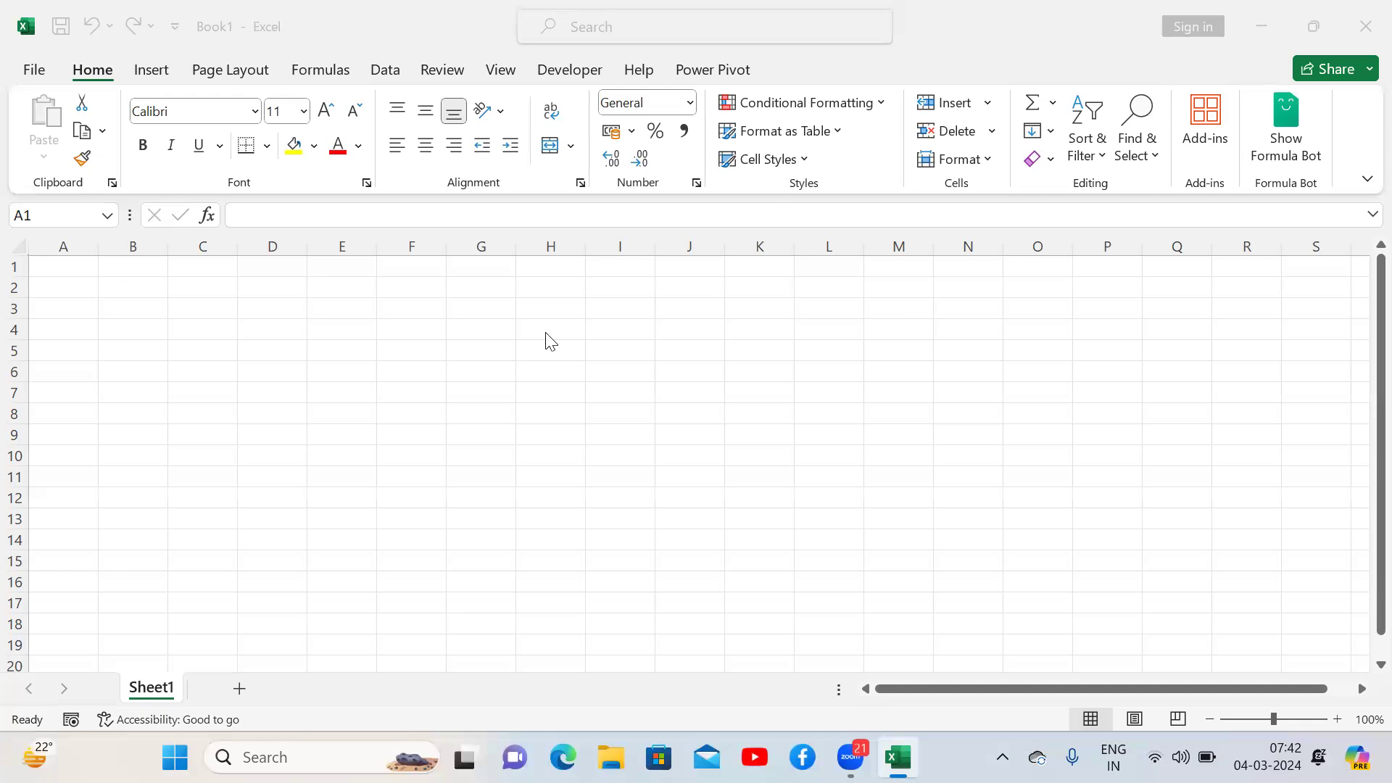
# Step: Check the extent of row 1 by jumping to its last column and back
pyautogui.click(444, 350)
pyautogui.hotkey('ctrl', 'Home')
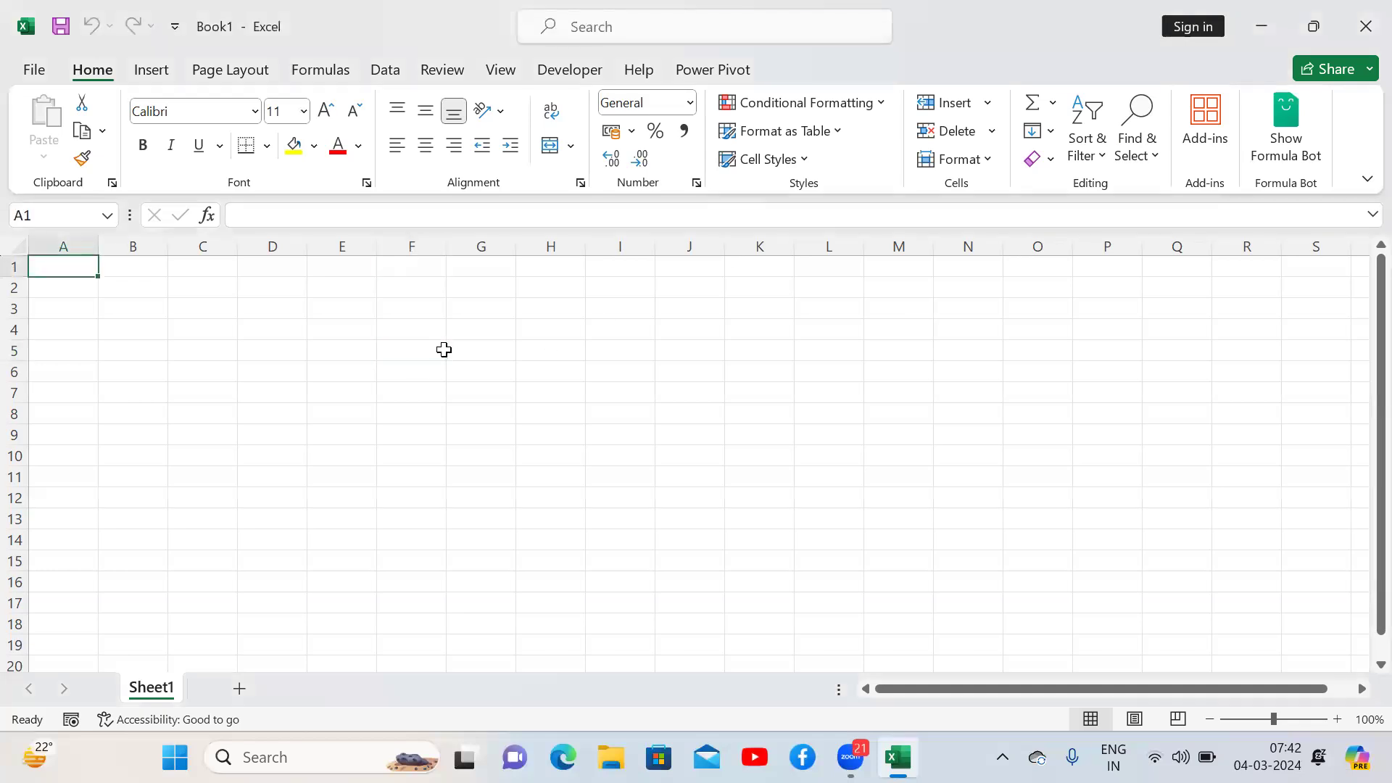
pyautogui.hotkey('ctrl', 'Right')
pyautogui.hotkey('ctrl', 'Left')
pyautogui.hotkey('ctrl', 'Right')
pyautogui.hotkey('ctrl', 'Left')
# Step: Label cell A1 'Rows' and cell A2 'Columns'
pyautogui.write('Rows')
pyautogui.press('Return')
pyautogui.write('Columns')
pyautogui.hotkey('ctrl', 'Return')
pyautogui.press('Up')
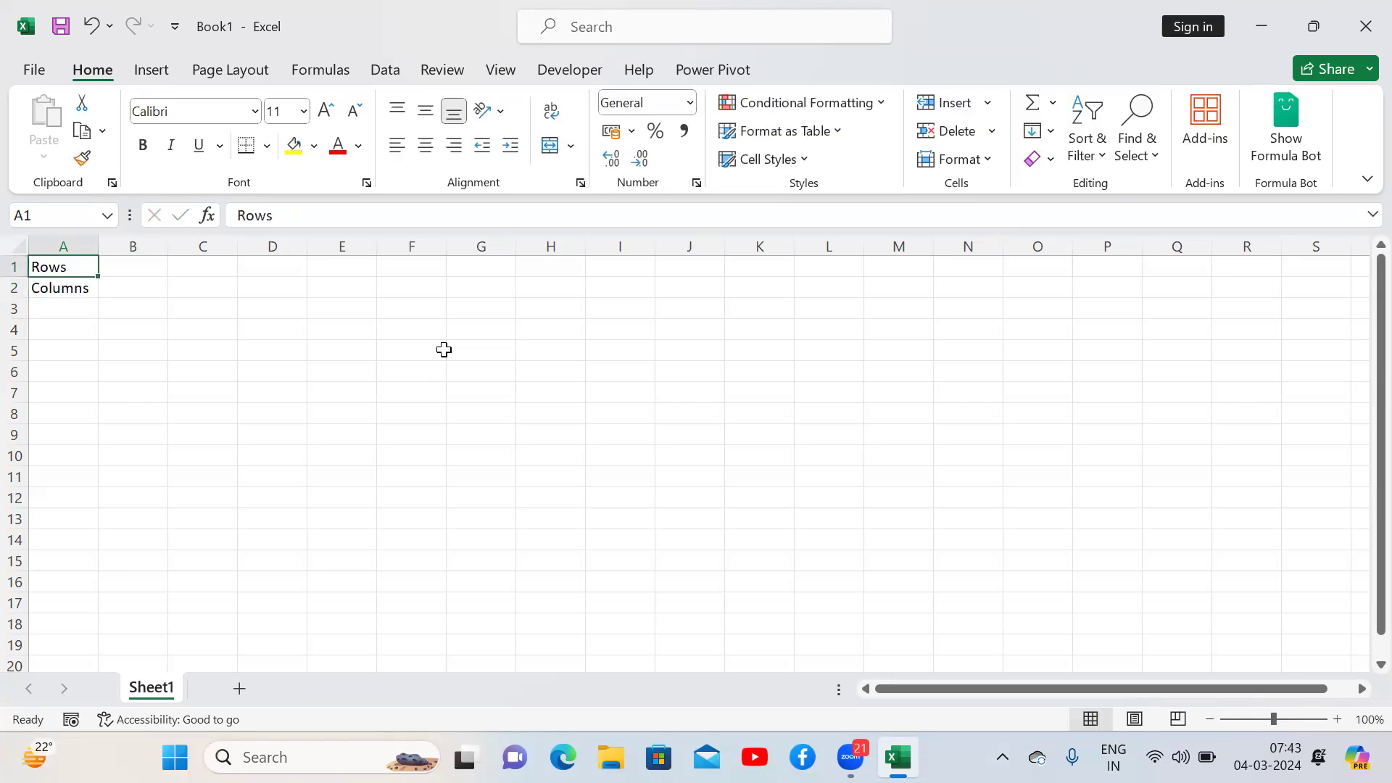
pyautogui.press('Right')
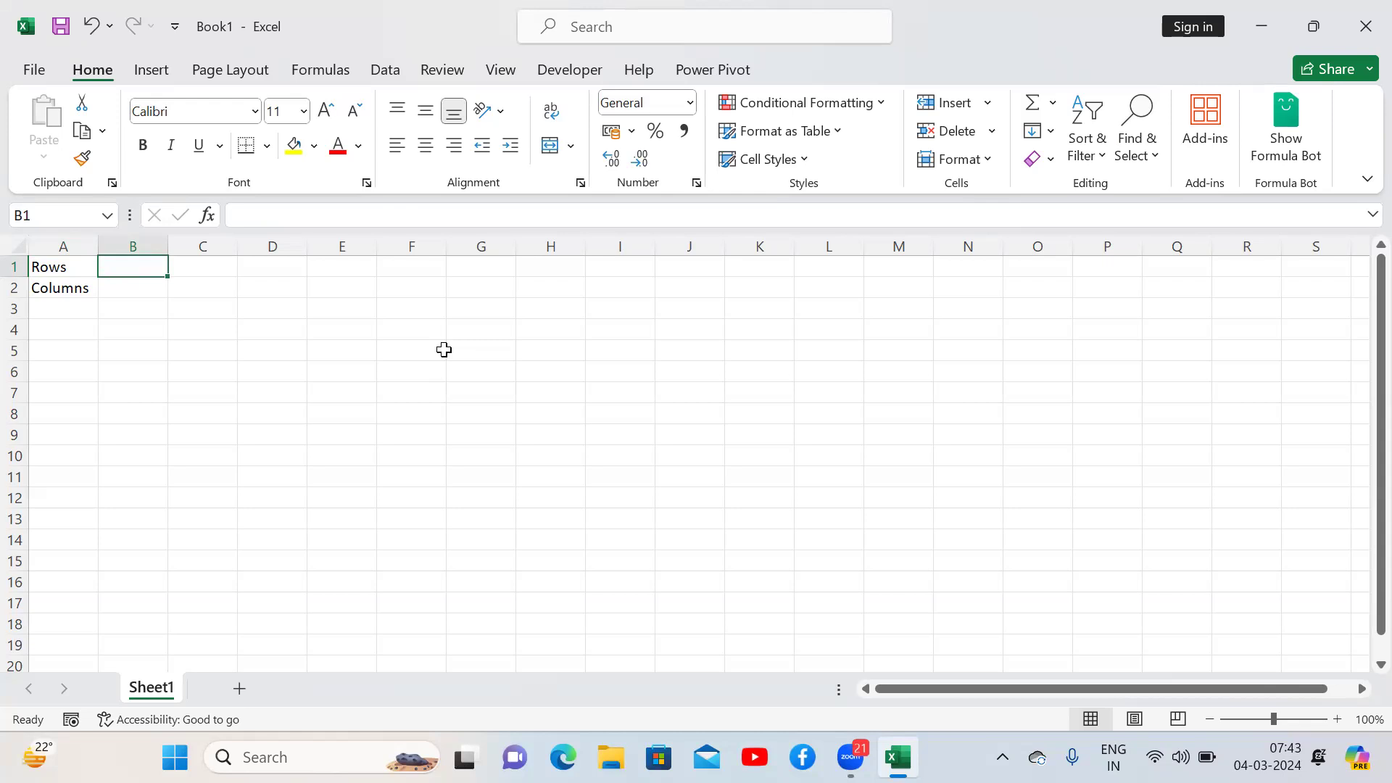
pyautogui.press('Left')
# Step: Jump down column A to the sheet's last row, 1048576
pyautogui.press('Down')
pyautogui.press('Up')
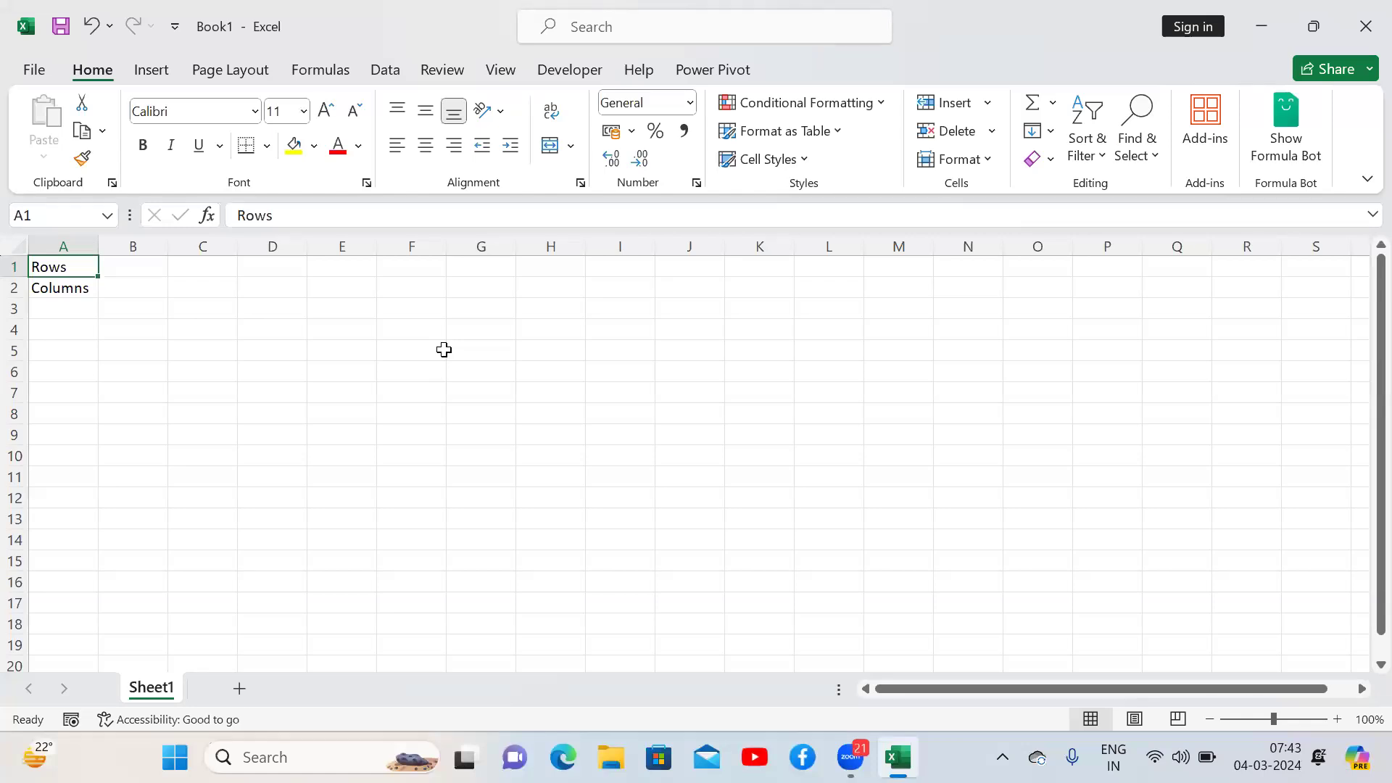
pyautogui.press('Down')
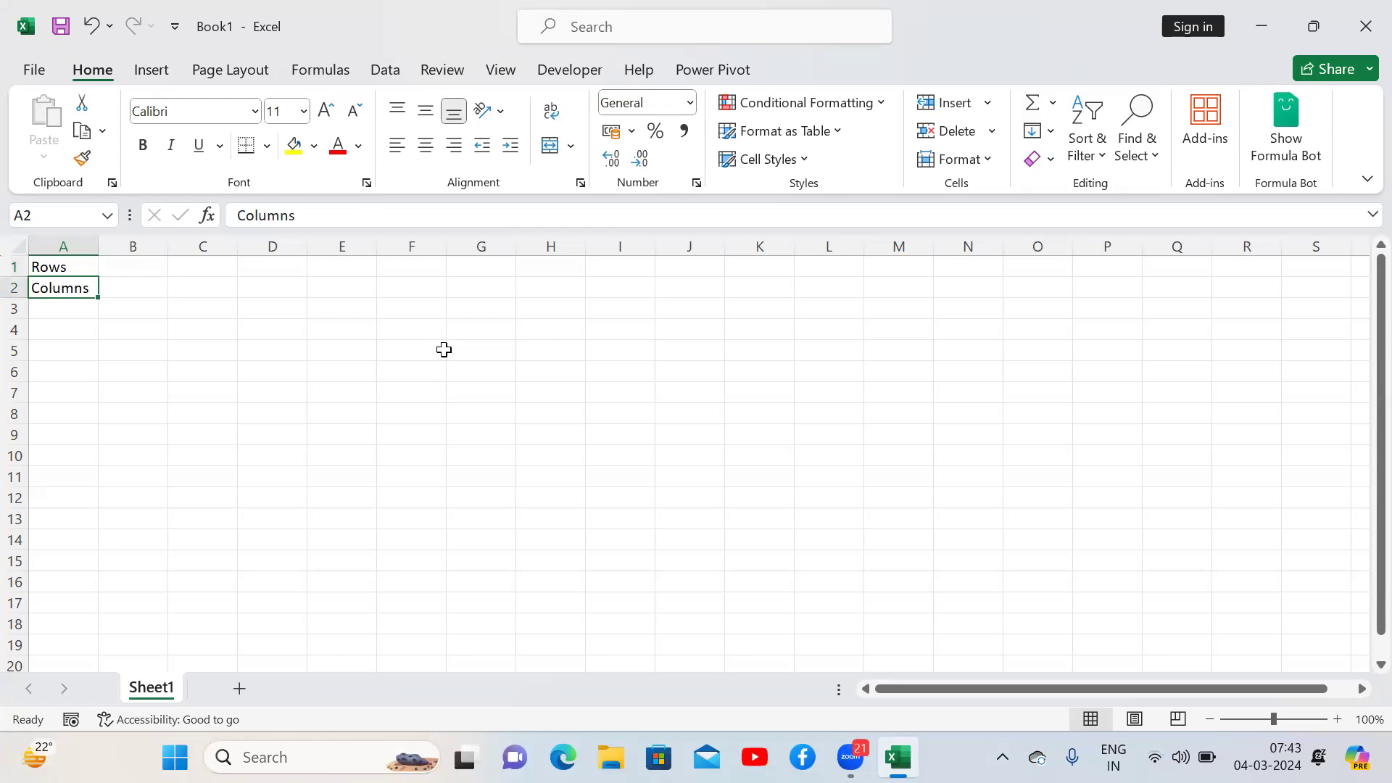
pyautogui.hotkey('ctrl', 'Down')
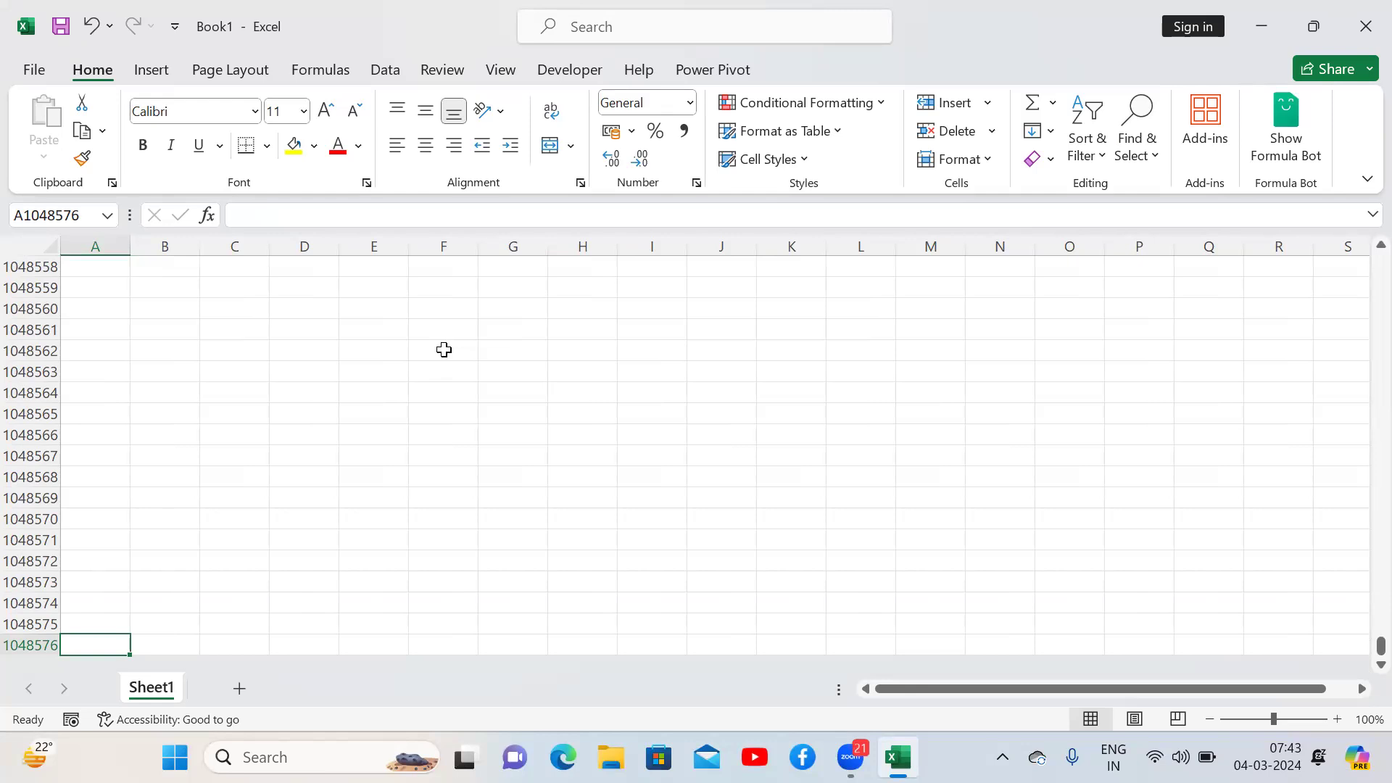
# Step: Enter the row count 1048576 in cell B2
pyautogui.hotkey('ctrl', 'Home')
pyautogui.press('Right')
pyautogui.press('Down')
pyautogui.write('04856')
pyautogui.press('BackSpace')
pyautogui.write('76')
pyautogui.press('Return')
# Step: Enter =COLUMN(XFD1) in XFD1 to confirm the sheet has 16384 columns
pyautogui.hotkey('ctrl', 'Home')
pyautogui.hotkey('ctrl', 'Right')
pyautogui.write('=colu')
pyautogui.press('Tab')
pyautogui.write('XFD1)')
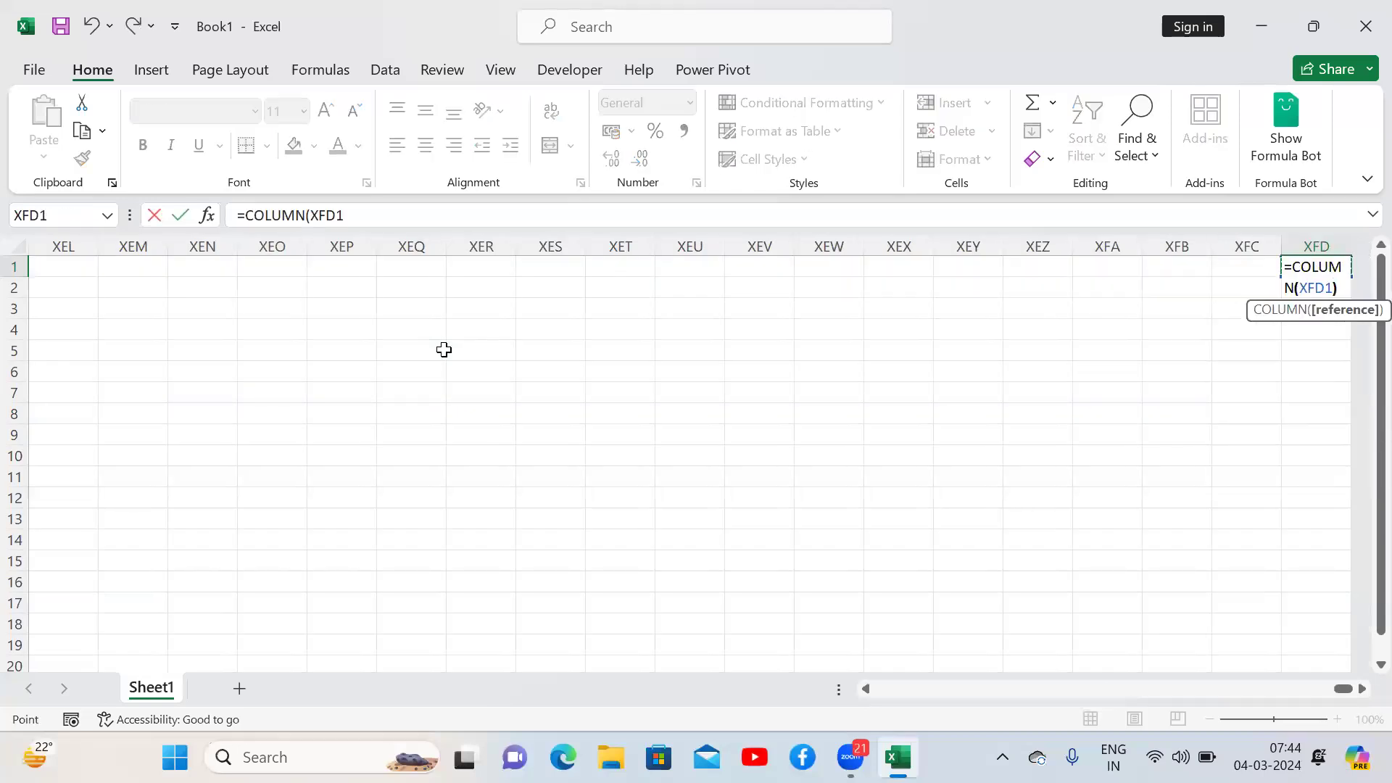
pyautogui.press('Return')
pyautogui.press('Up')
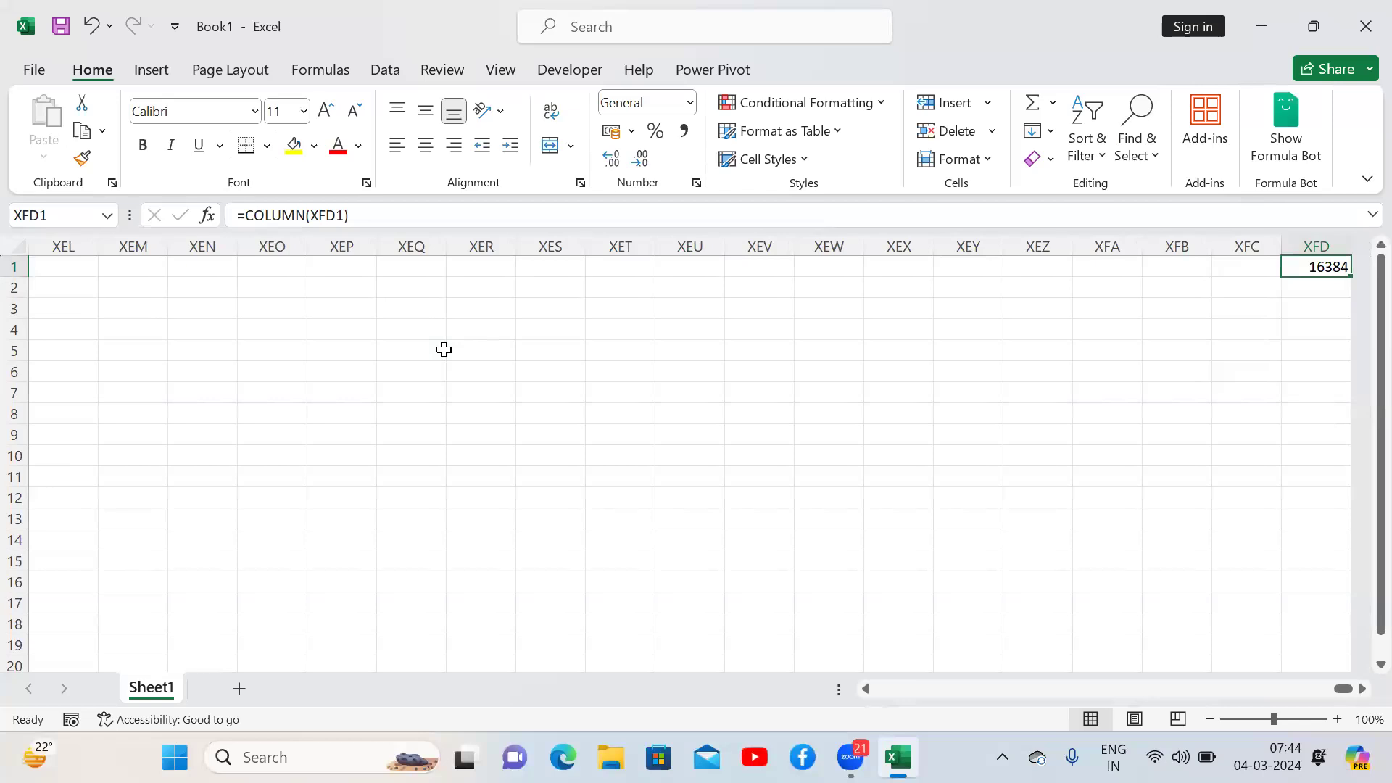
# Step: Enter the column count 16384 in cell B1
pyautogui.hotkey('ctrl', 'Home')
pyautogui.press('Right')
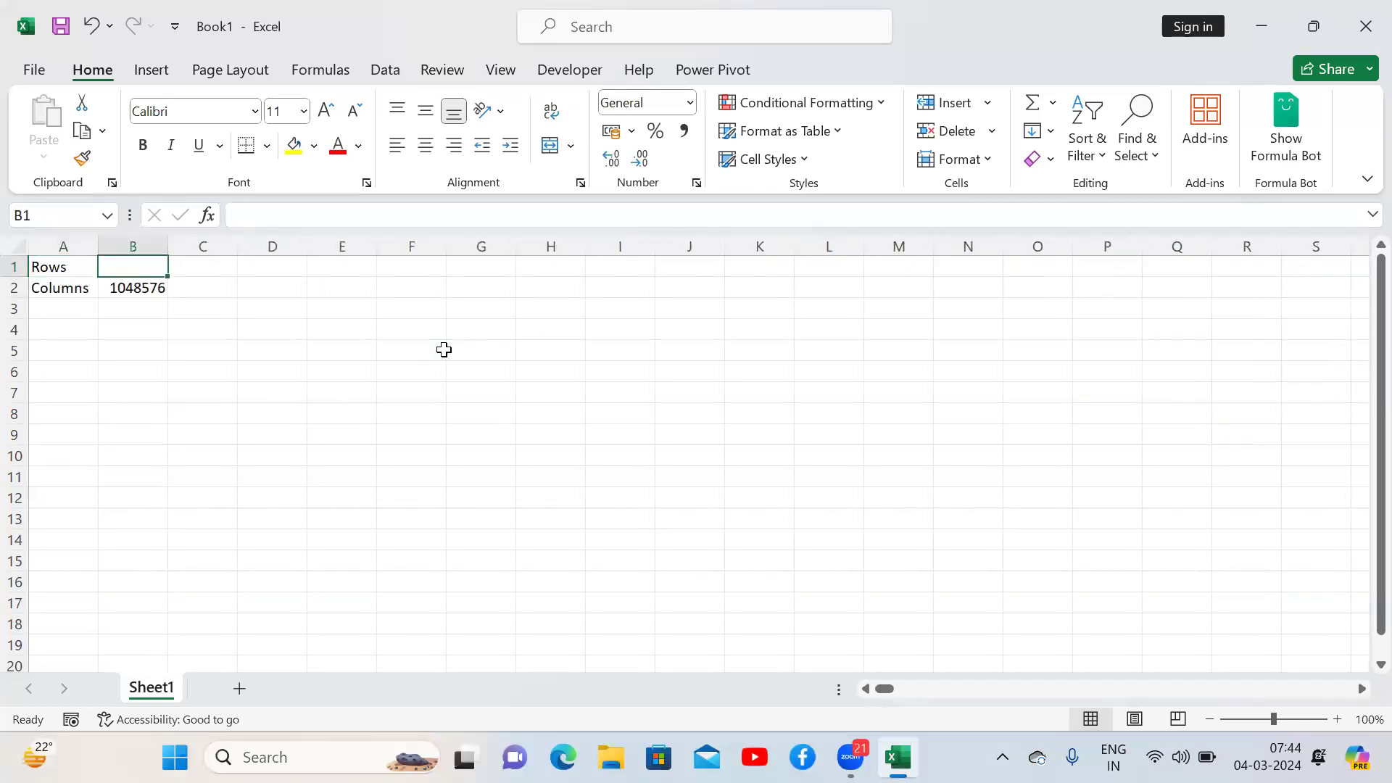
pyautogui.write('16384')
pyautogui.press('Return')
pyautogui.press('Up')
pyautogui.press('Down')
pyautogui.press('Up')
pyautogui.press('Down')
pyautogui.press('Up')
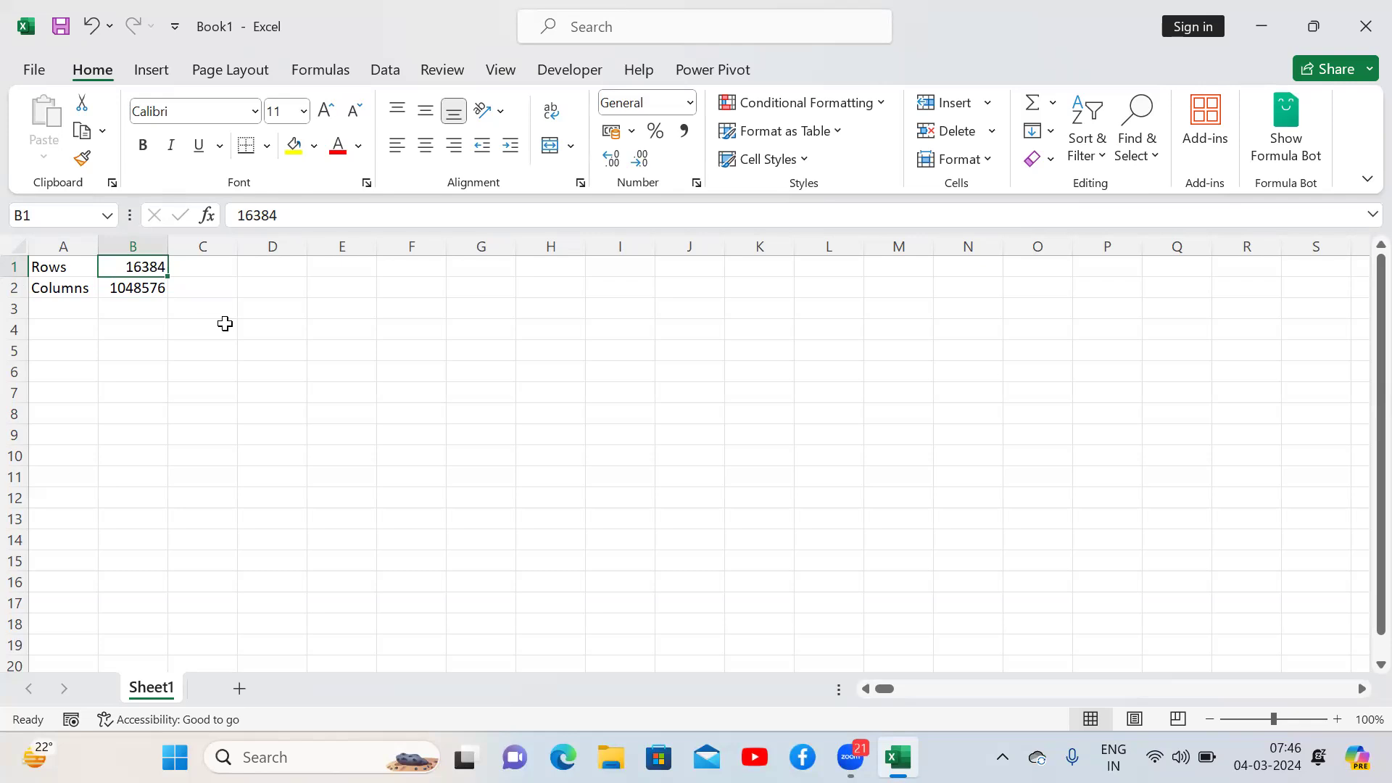
pyautogui.press('Down')
pyautogui.press('Up')
# Step: Type 'Adv Excel', 'SQL' and 'Power BI' down cells E5 to E7
pyautogui.press('Down')
pyautogui.press('Down')
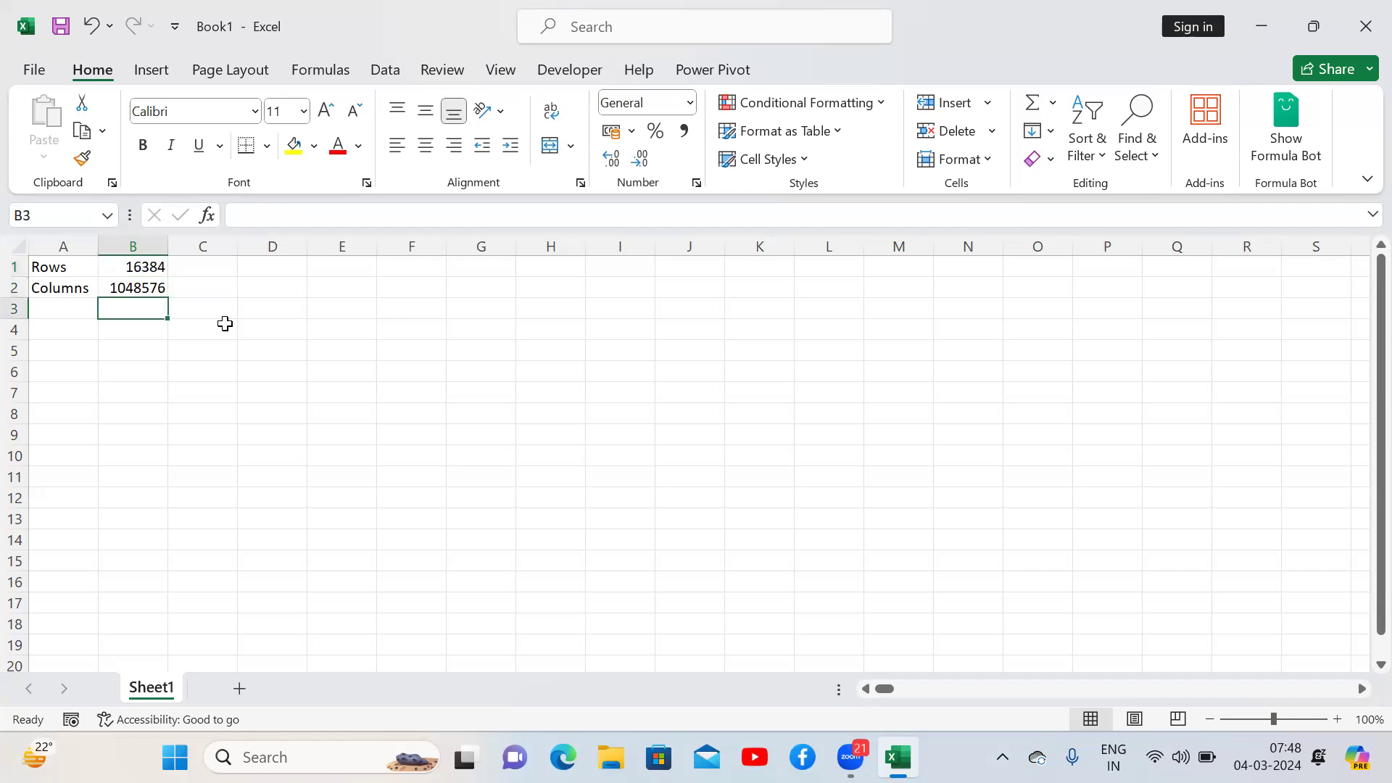
pyautogui.press('Right')
pyautogui.press('Right')
pyautogui.press('Right')
pyautogui.press('Down')
pyautogui.press('Down')
pyautogui.write('Adv')
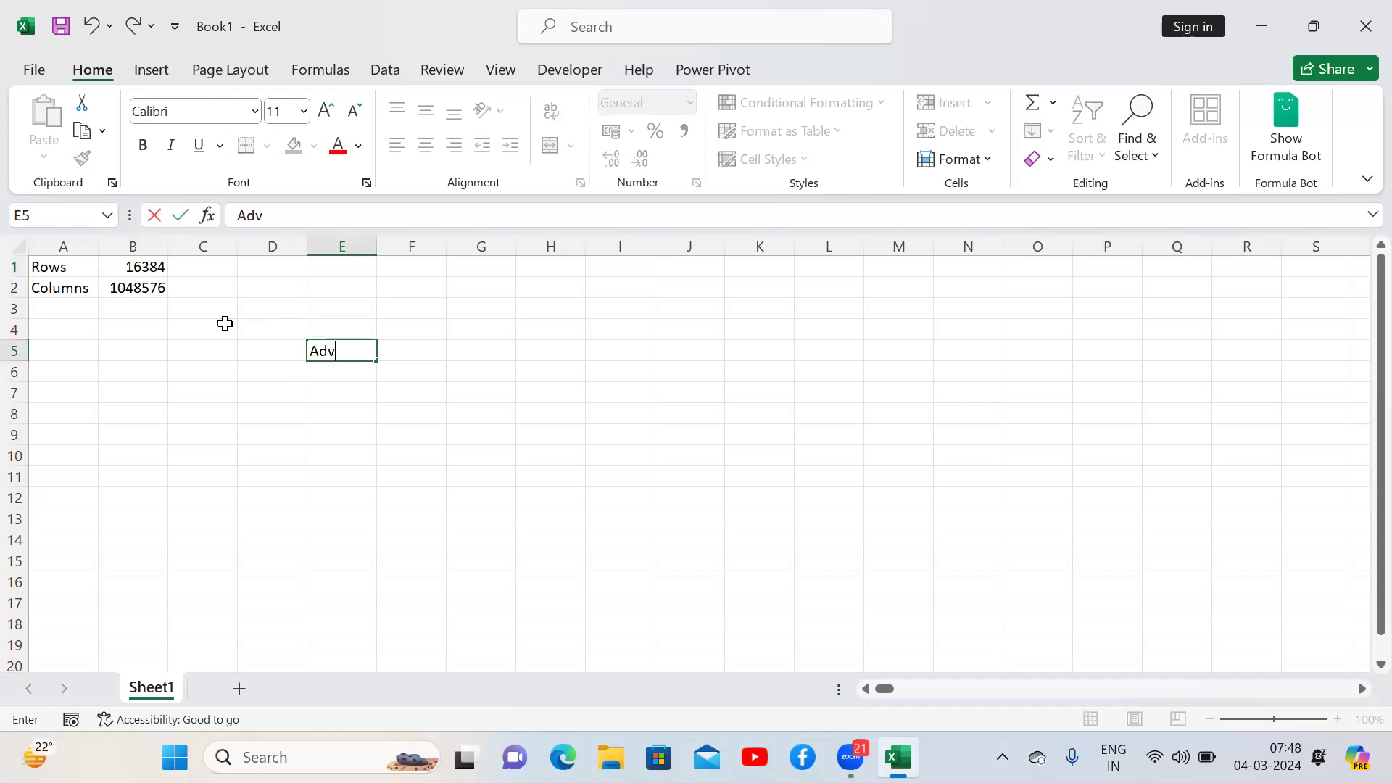
pyautogui.write(' Excel')
pyautogui.press('Return')
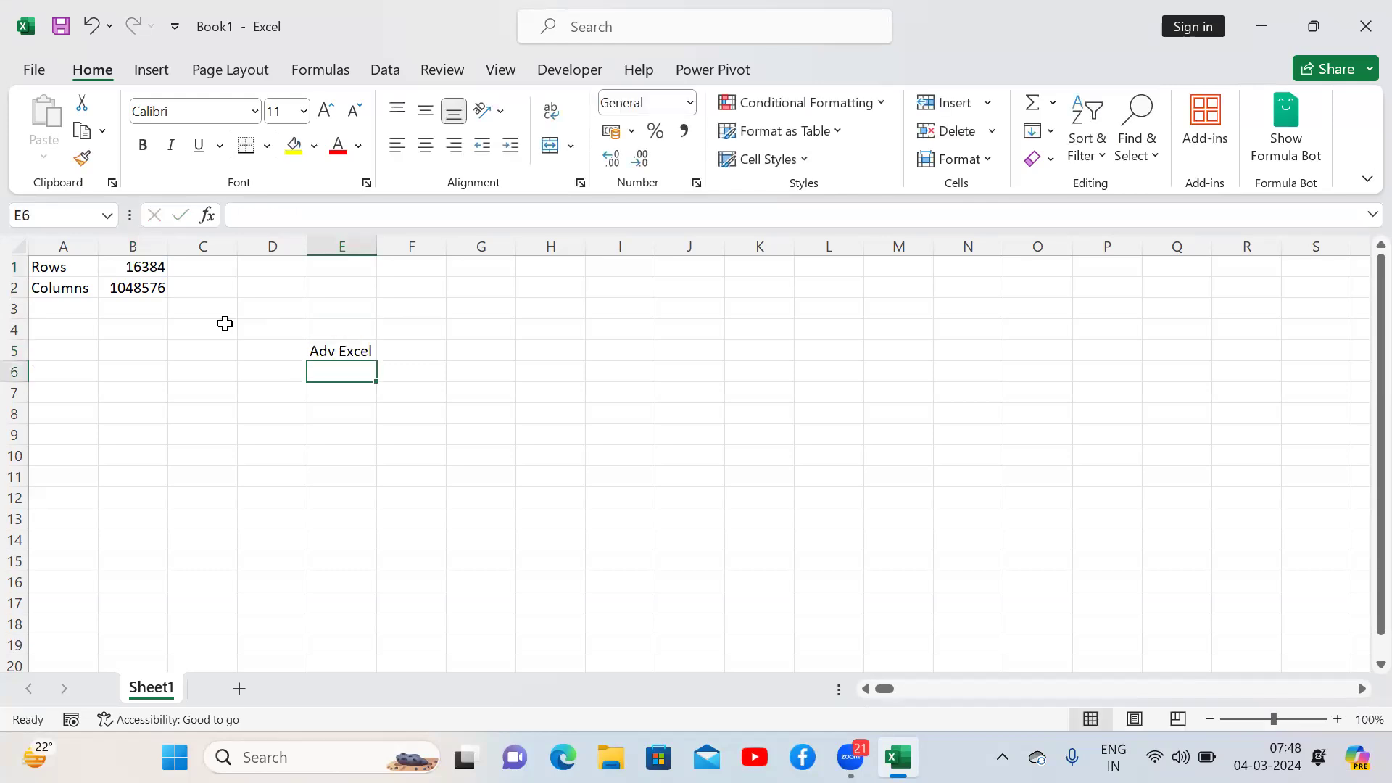
pyautogui.write('SQ')
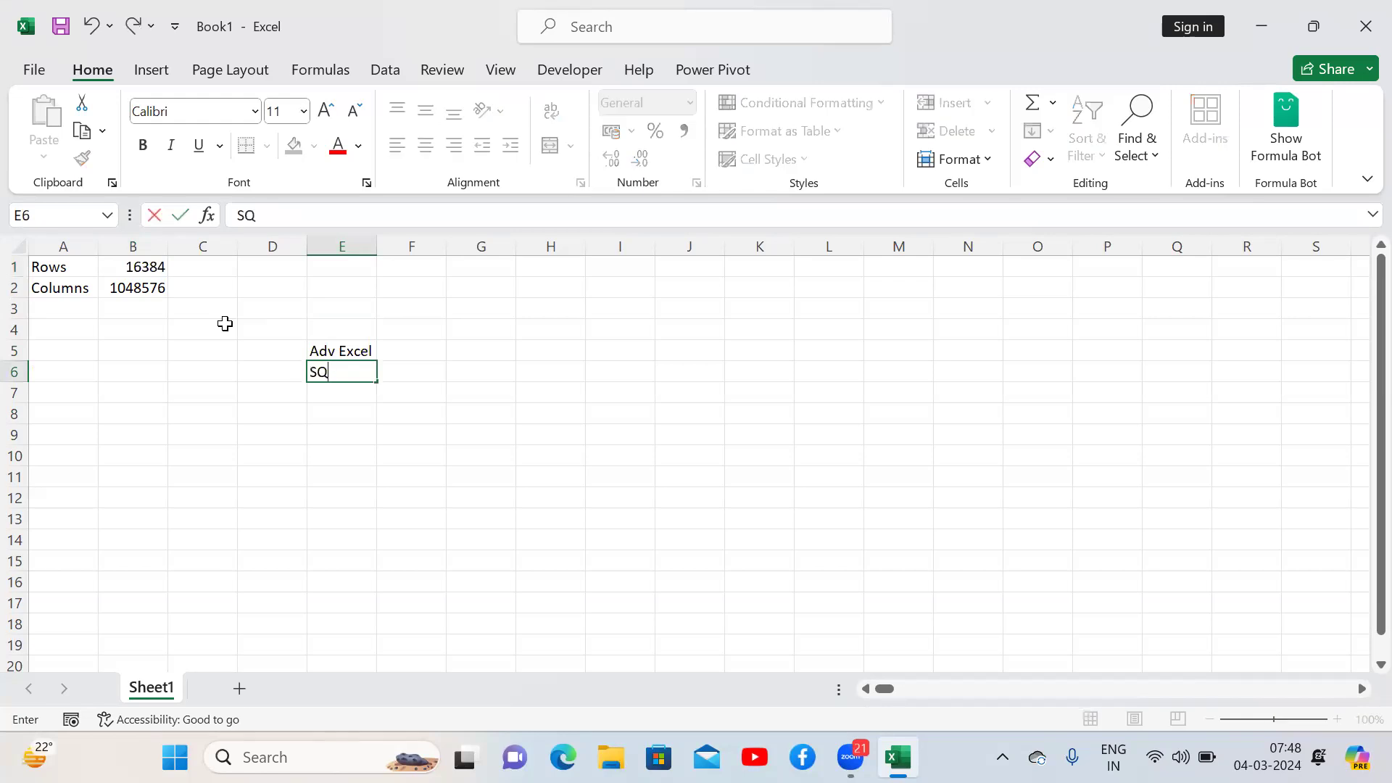
pyautogui.write('L')
pyautogui.press('Return')
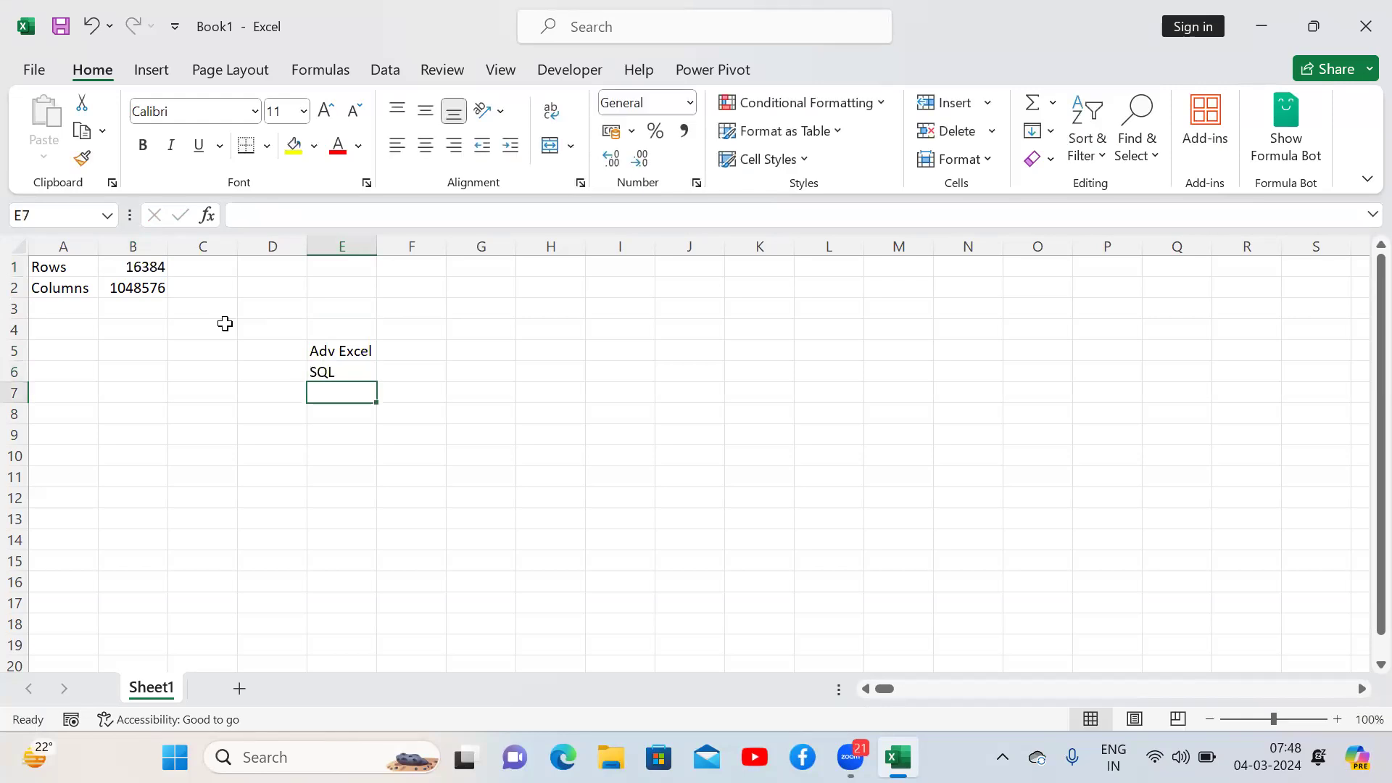
pyautogui.write('Power ')
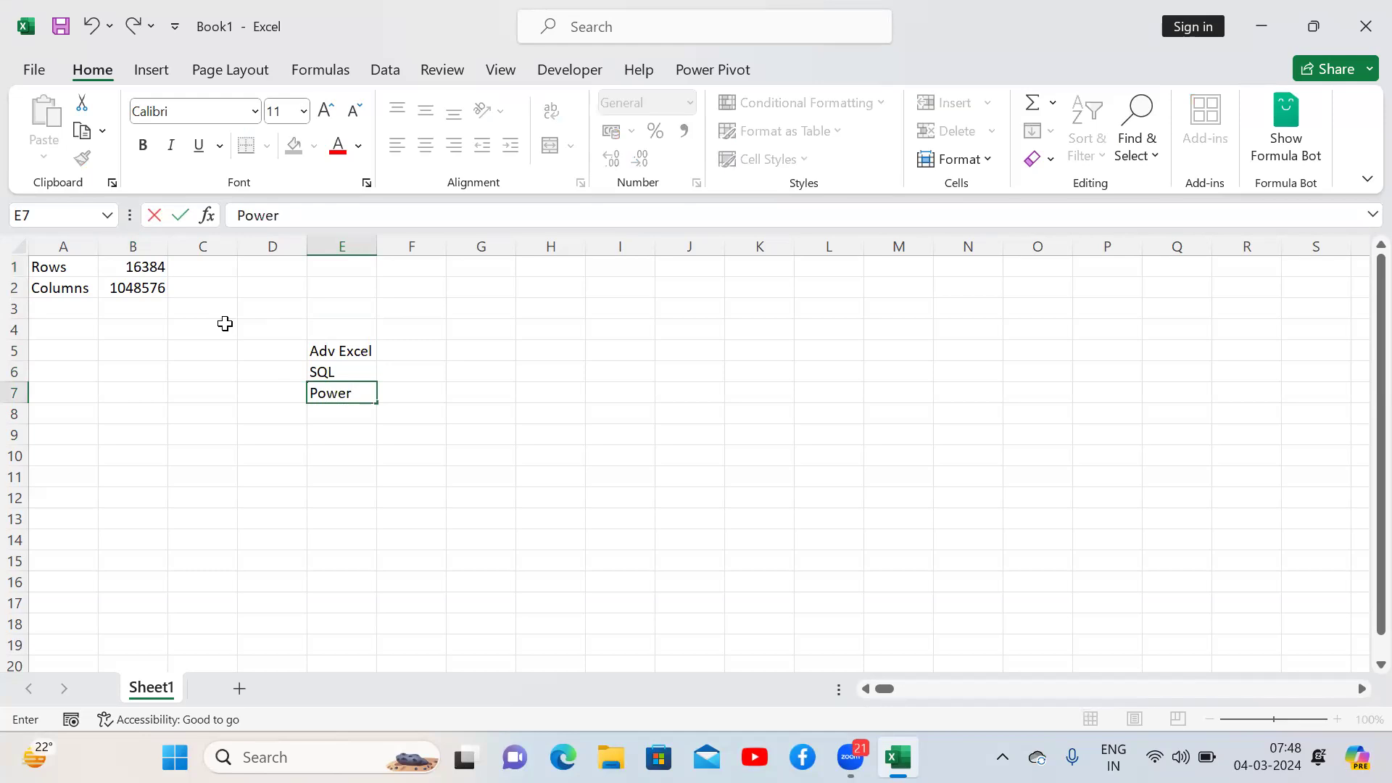
pyautogui.write('BI')
pyautogui.press('Return')
# Step: Review the E5:E7 entries and return to 'Adv Excel' in E5
pyautogui.press('Up')
pyautogui.press('Up')
pyautogui.press('Up')
pyautogui.press('Down')
pyautogui.press('Down')
pyautogui.press('Down')
pyautogui.press('Up')
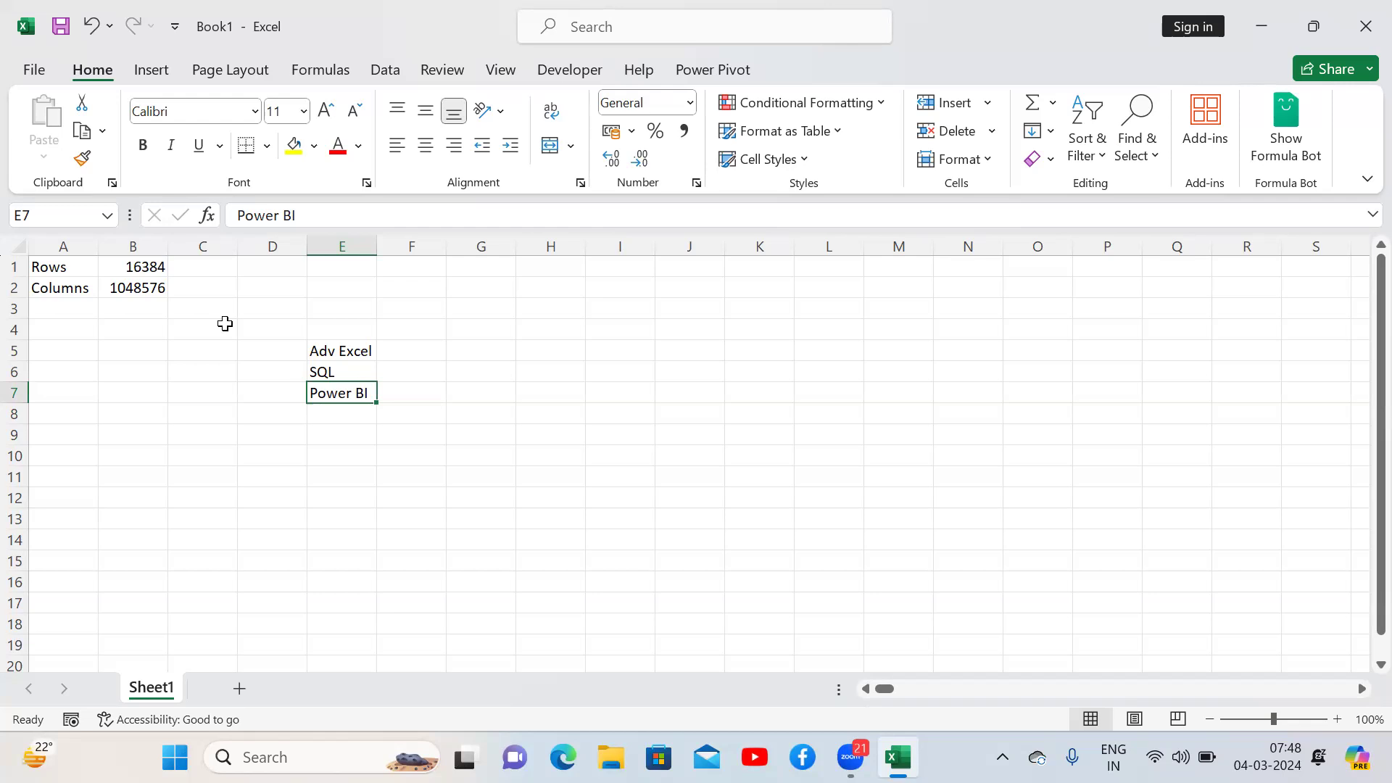
pyautogui.press('Up')
pyautogui.press('Up')
pyautogui.press('Down')
pyautogui.press('Down')
pyautogui.press('Right')
pyautogui.press('Up')
pyautogui.press('Up')
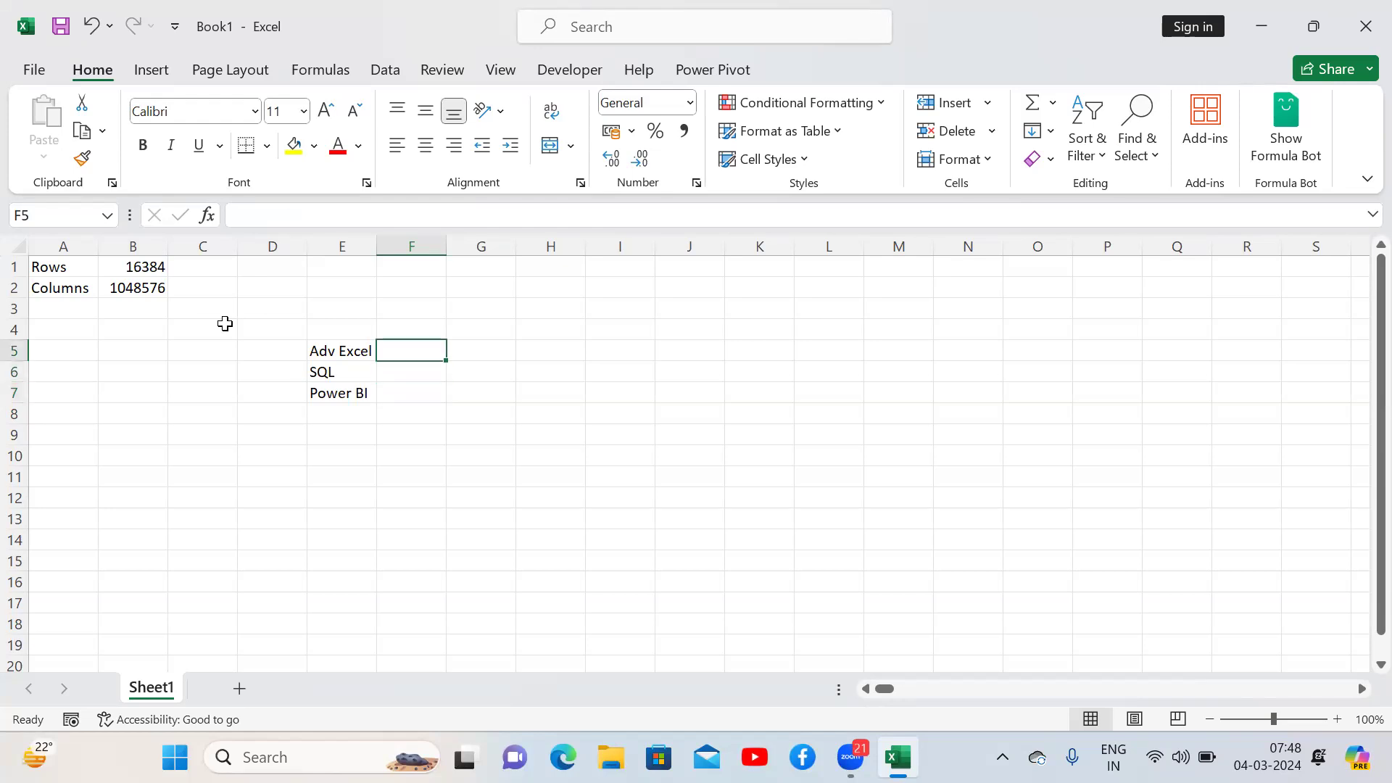
pyautogui.press('Left')
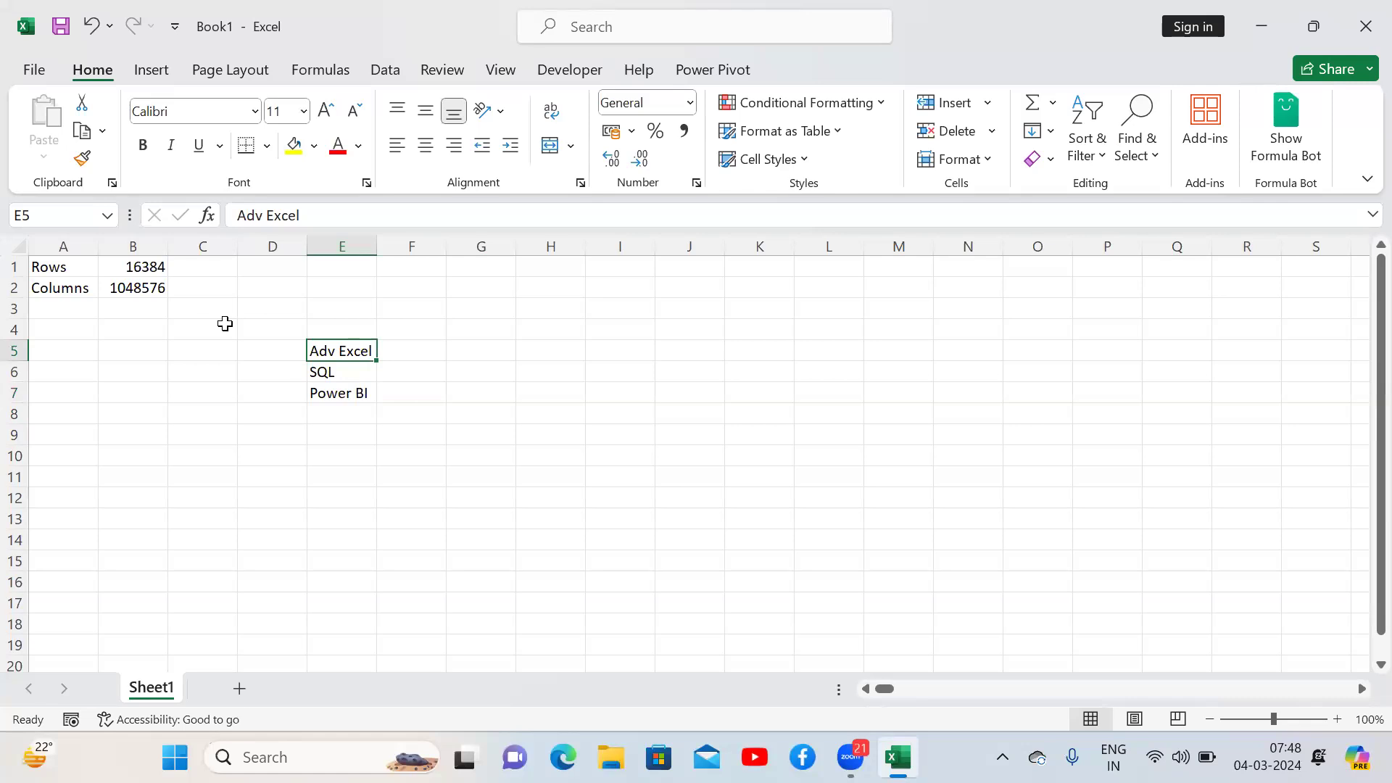
# Step: Enter 'VBA' in cell G5 beside the list
pyautogui.press('Right')
pyautogui.press('Right')
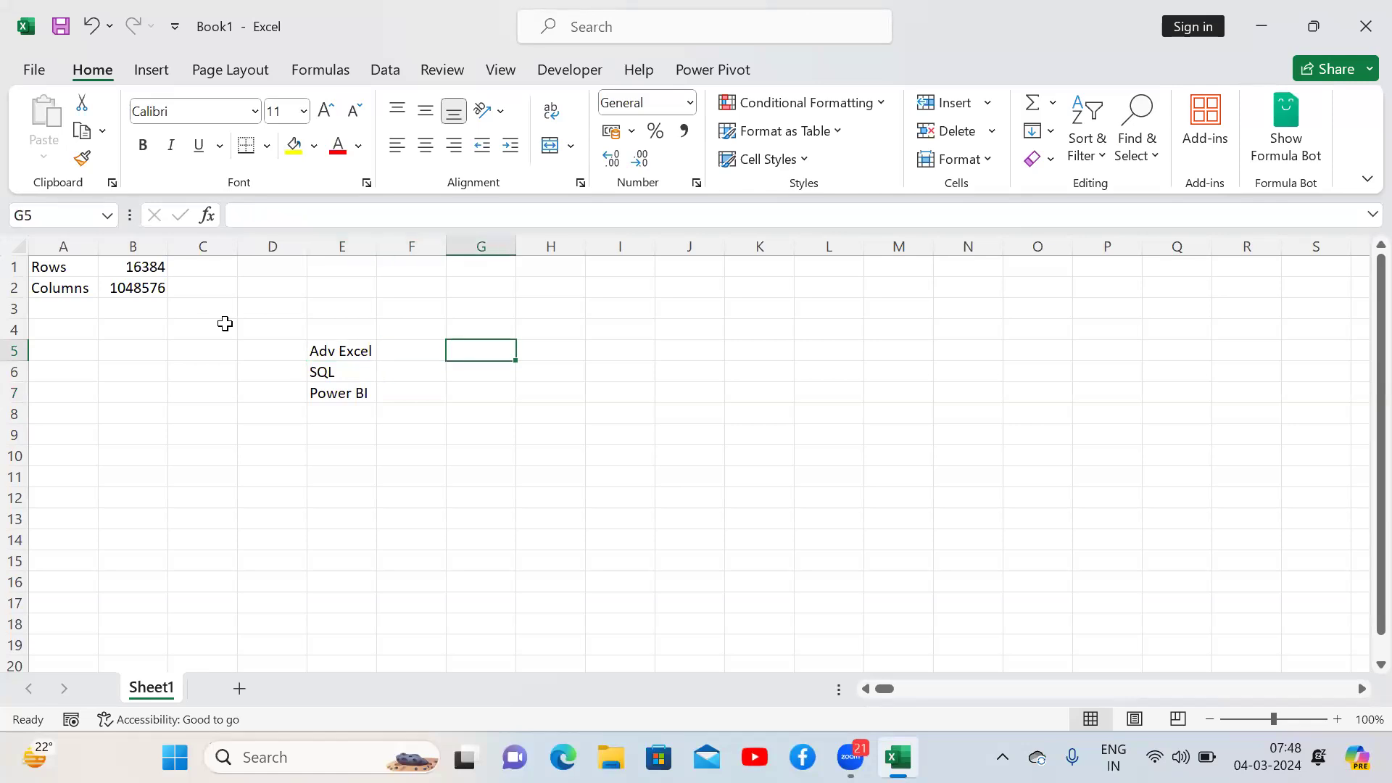
pyautogui.write('VBA')
pyautogui.press('Return')
pyautogui.press('Up')
# Step: Select E5:G7 and clear all its contents
pyautogui.hotkey('shift', 'Left')
pyautogui.hotkey('shift', 'Left')
pyautogui.hotkey('shift', 'Down')
pyautogui.hotkey('shift', 'Down')
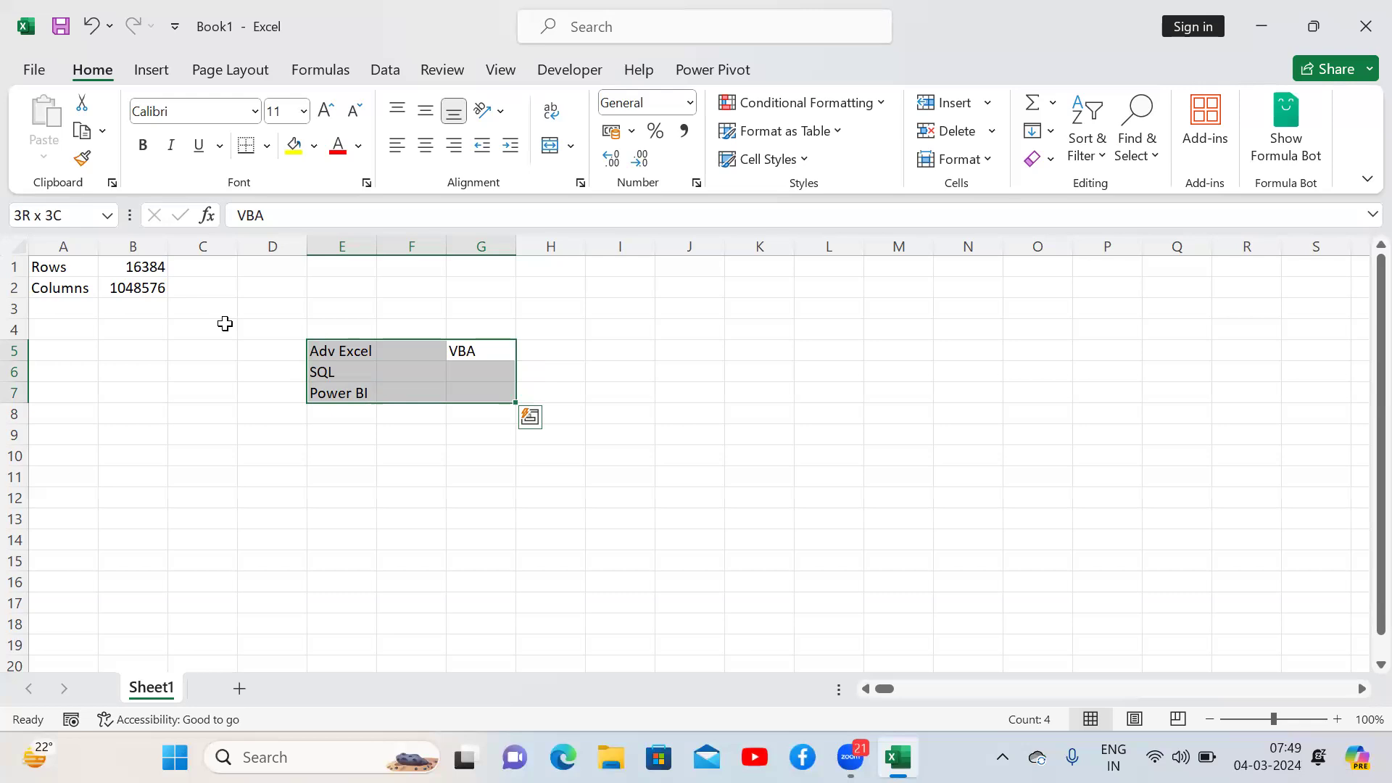
pyautogui.press('Delete')
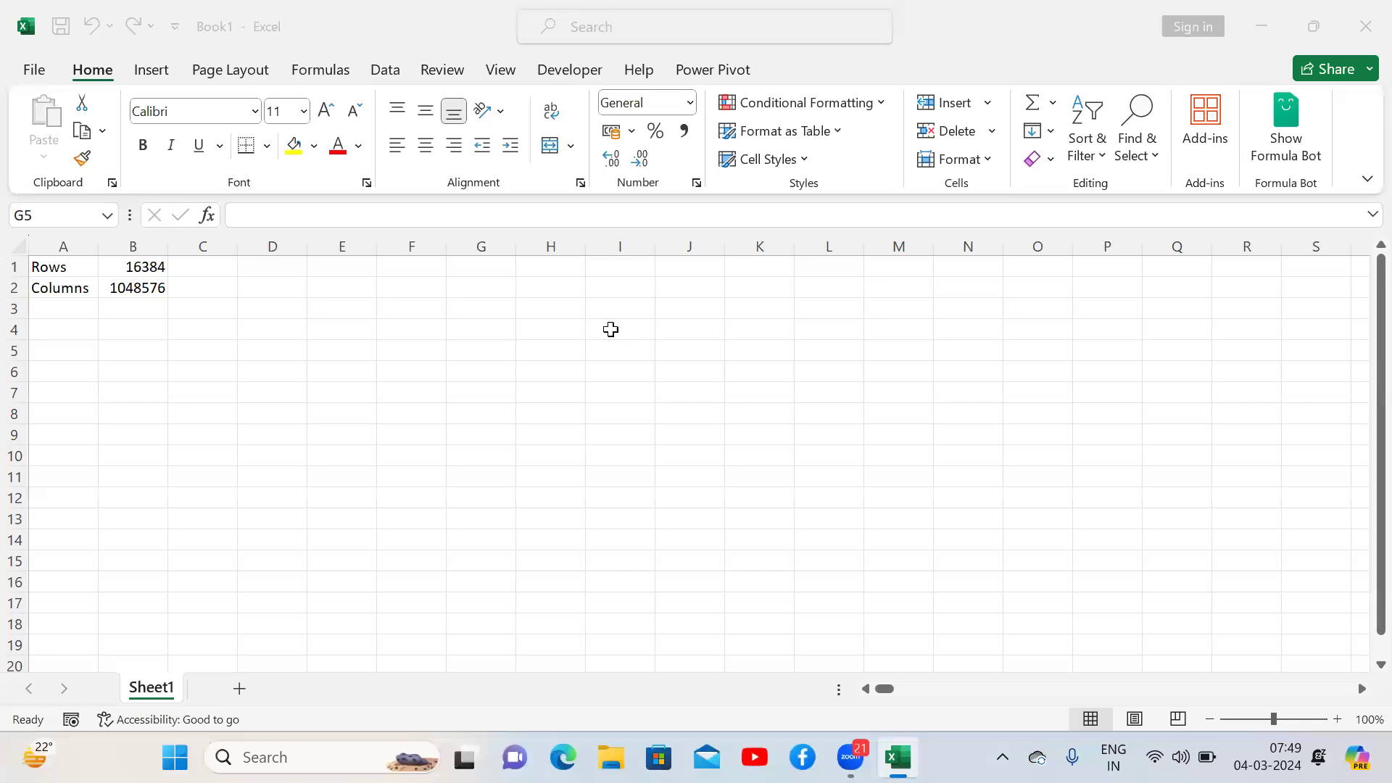
# Step: Enter the note 'Home tab' in cell G5
pyautogui.click(532, 354)
pyautogui.click(470, 364)
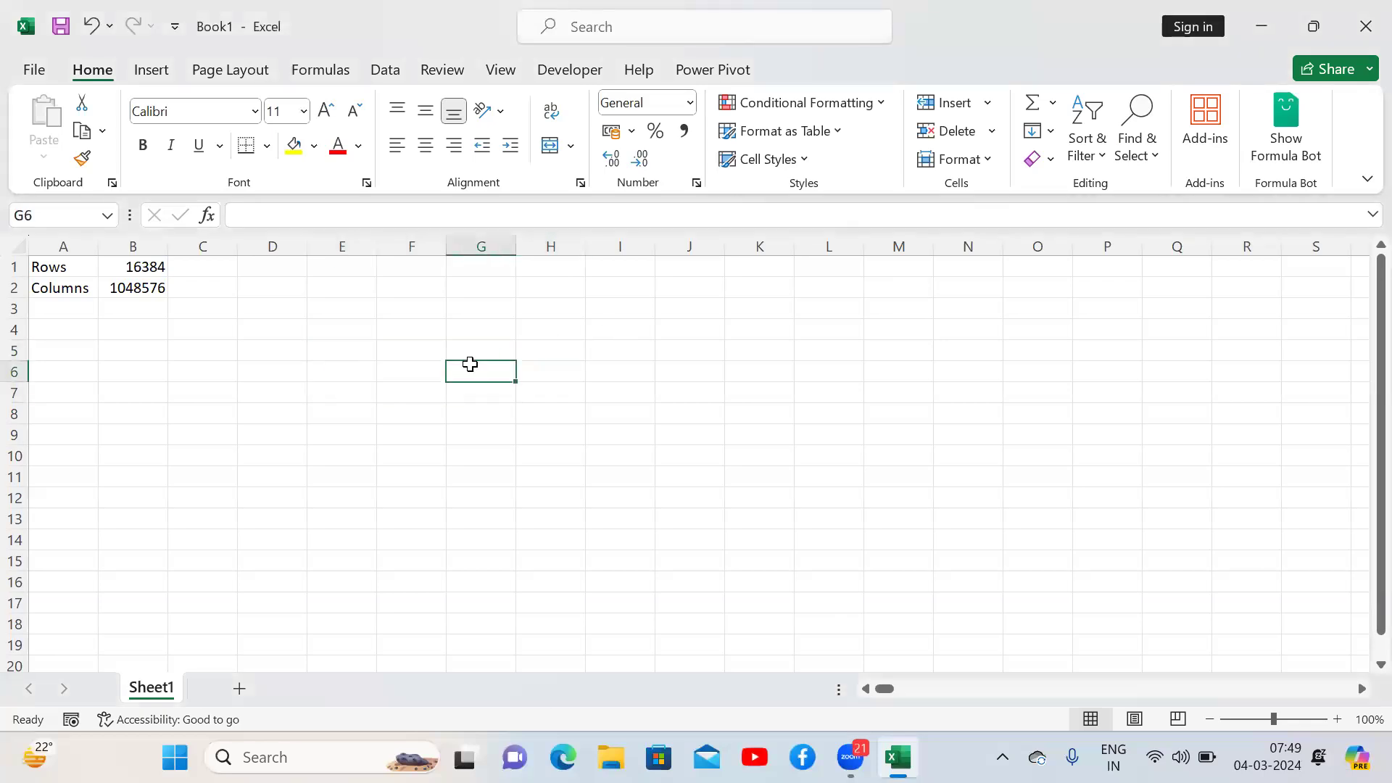
pyautogui.click(467, 346)
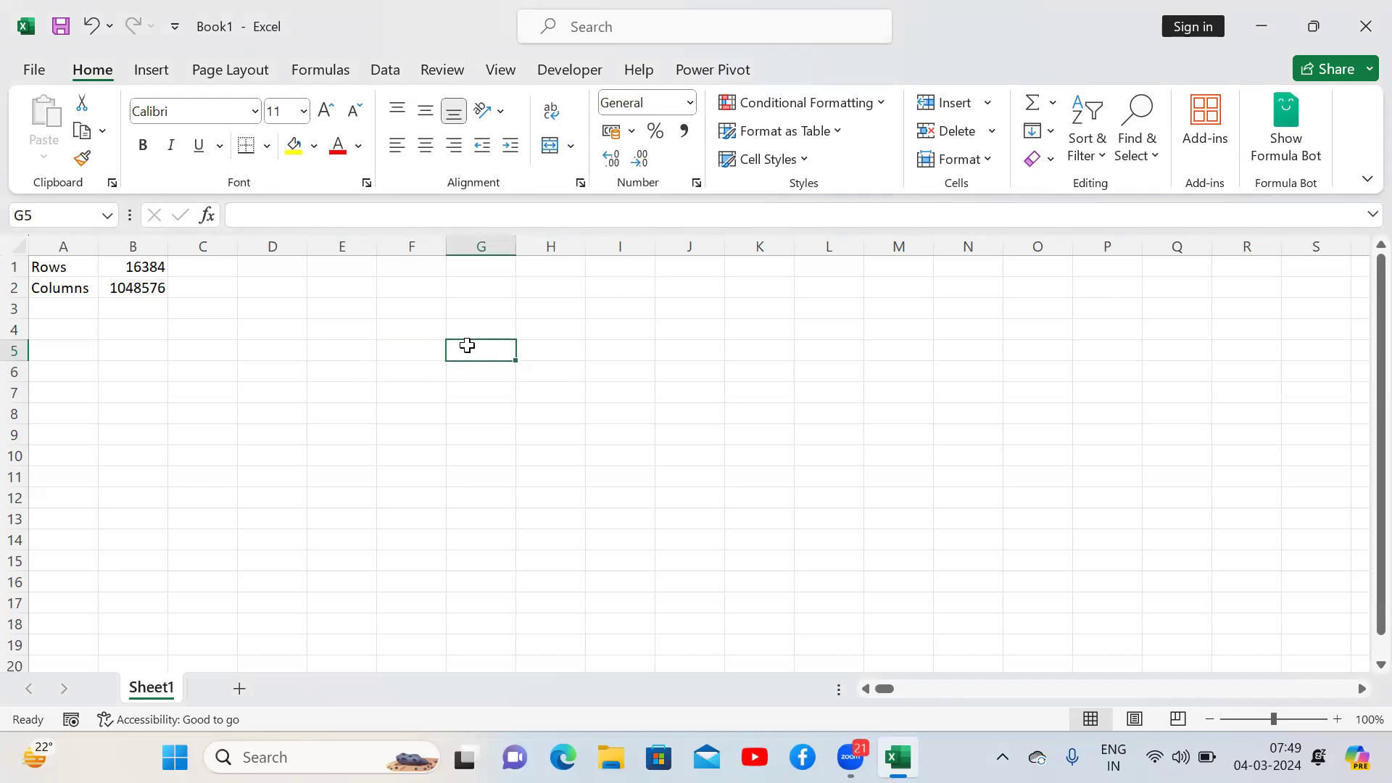
pyautogui.write('Home')
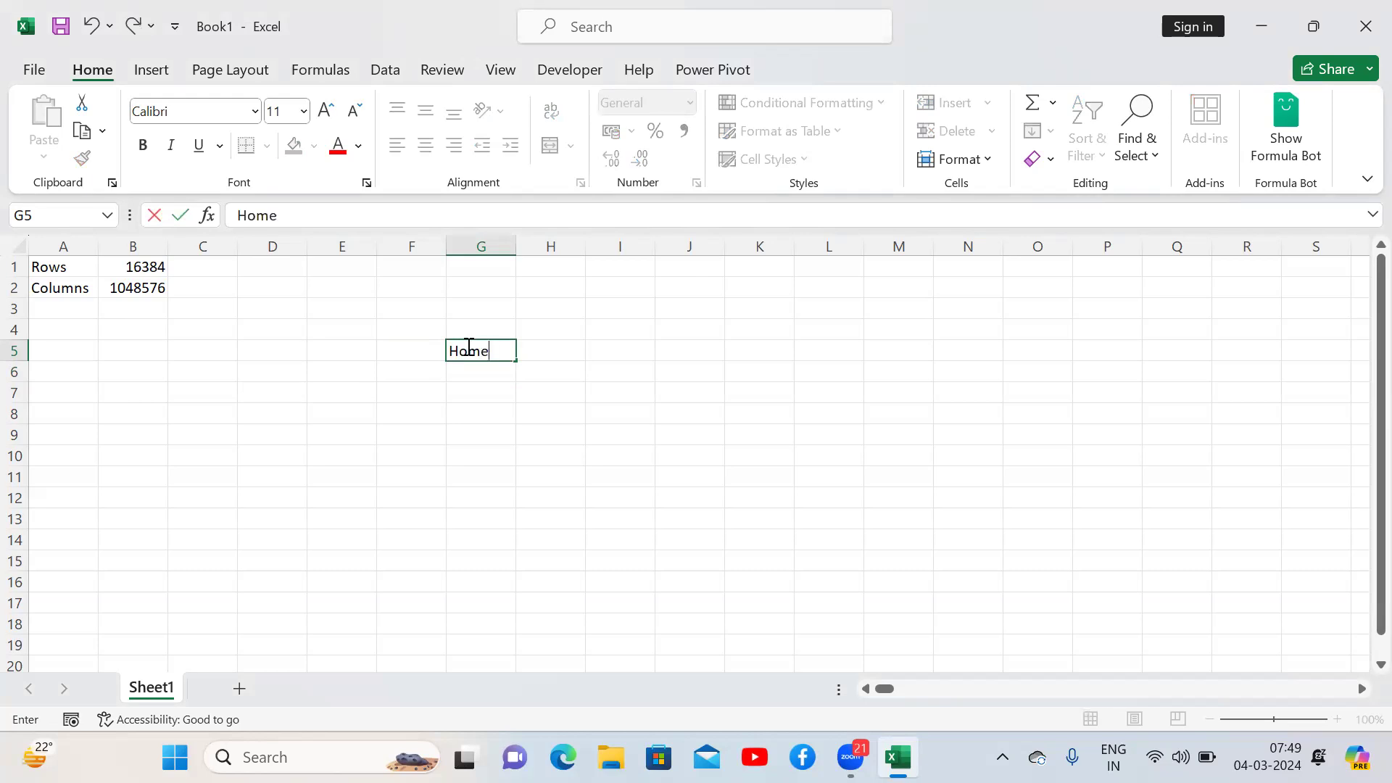
pyautogui.write(' tab')
pyautogui.press('Return')
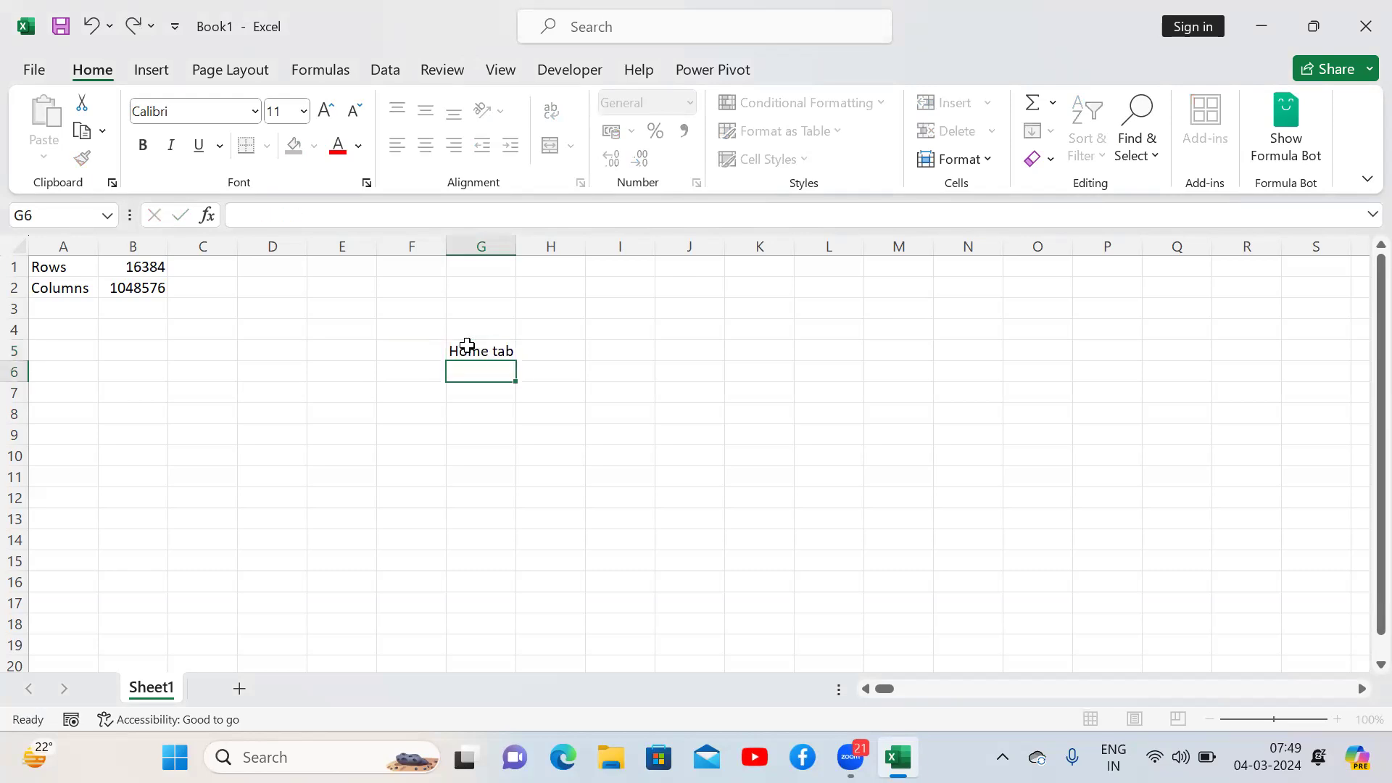
pyautogui.click(467, 346)
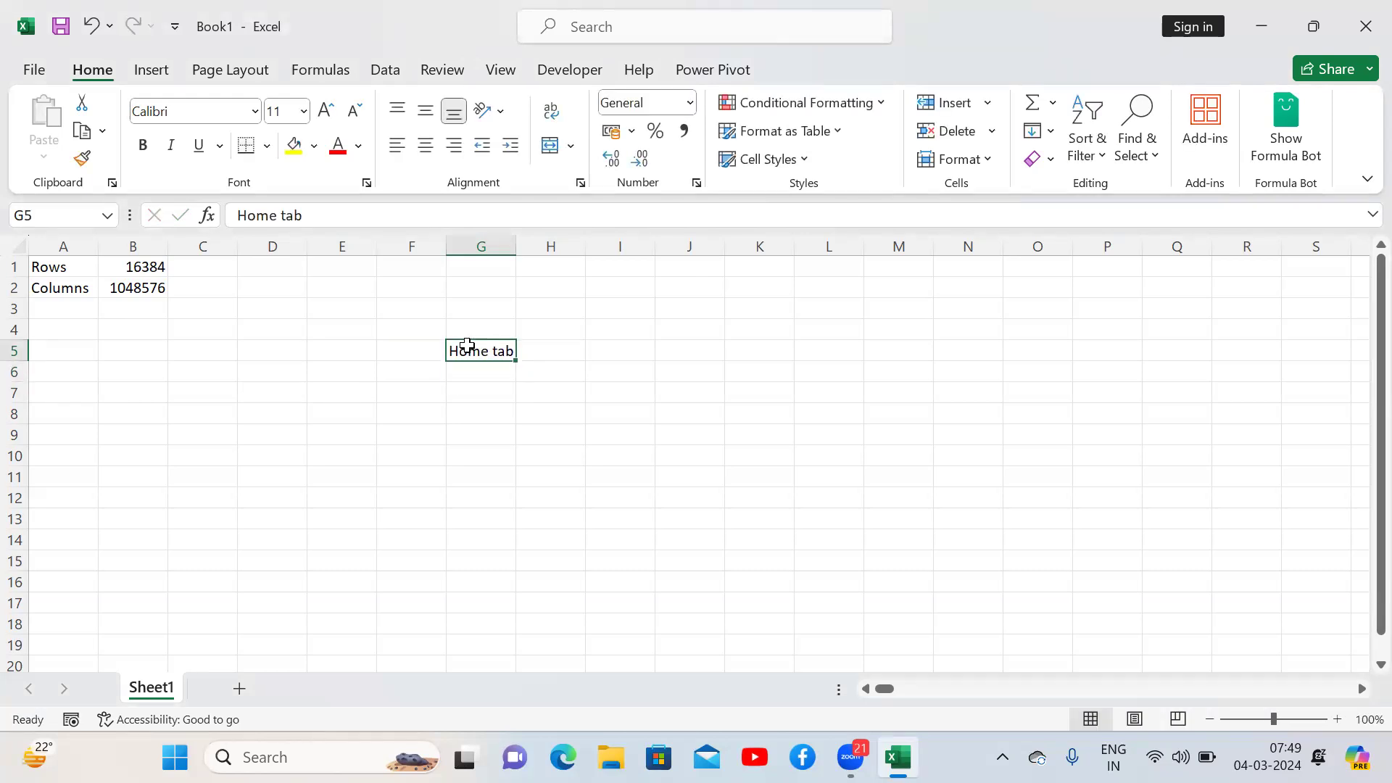
# Step: Clear the 'Home tab' note from G5 and enter the heading 'Ribbon' in G4
pyautogui.press('Delete')
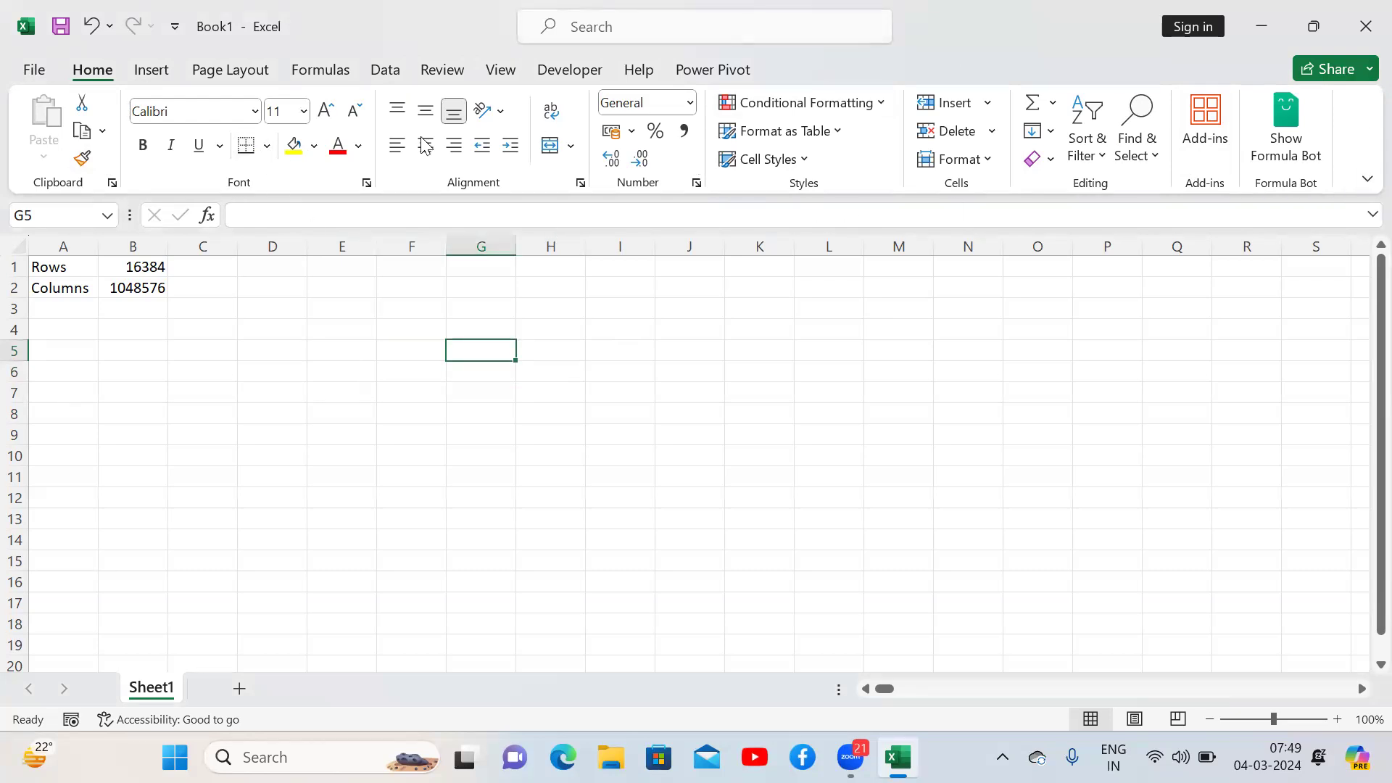
pyautogui.click(477, 332)
pyautogui.write('Ribbon')
pyautogui.press('Return')
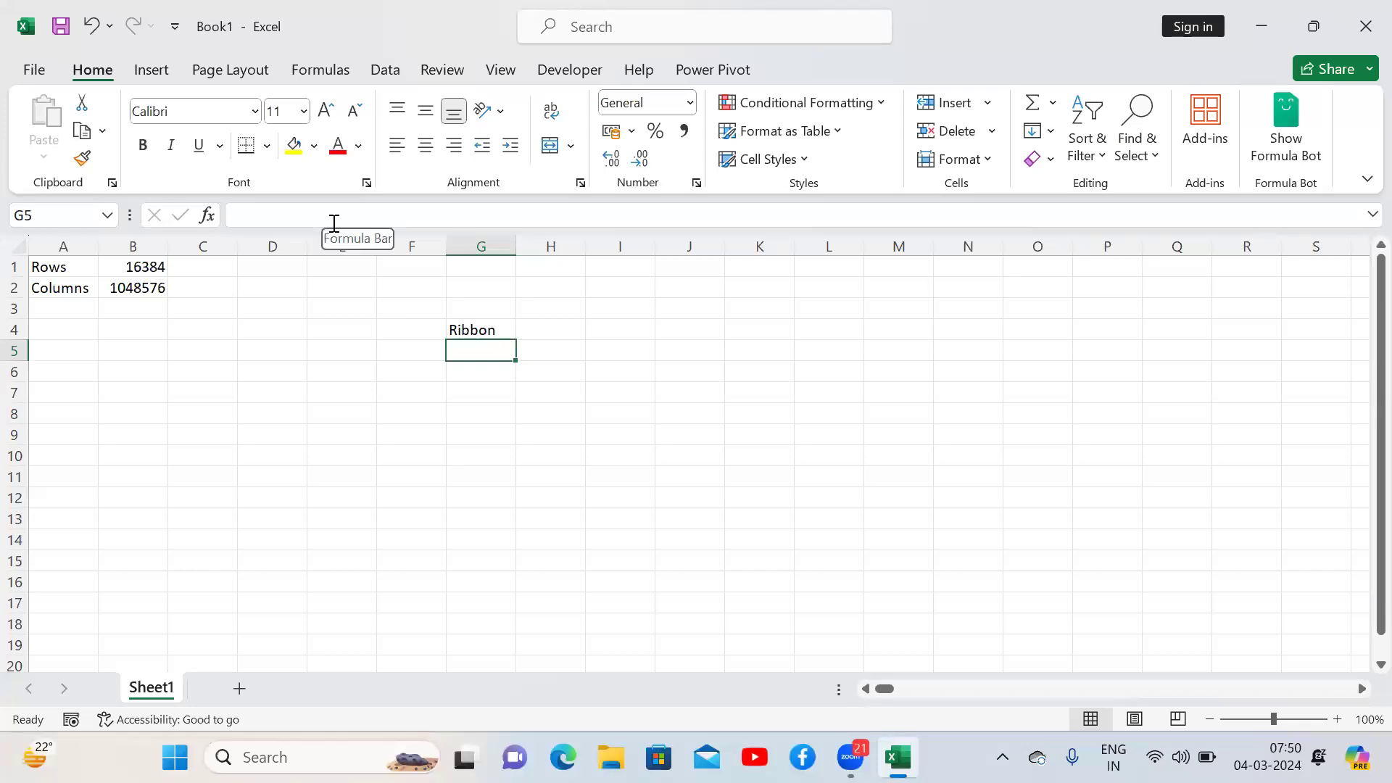
# Step: Look through the Insert, Page Layout and Formulas ribbon tabs, then return to Home
pyautogui.click(136, 64)
pyautogui.click(77, 69)
pyautogui.click(244, 72)
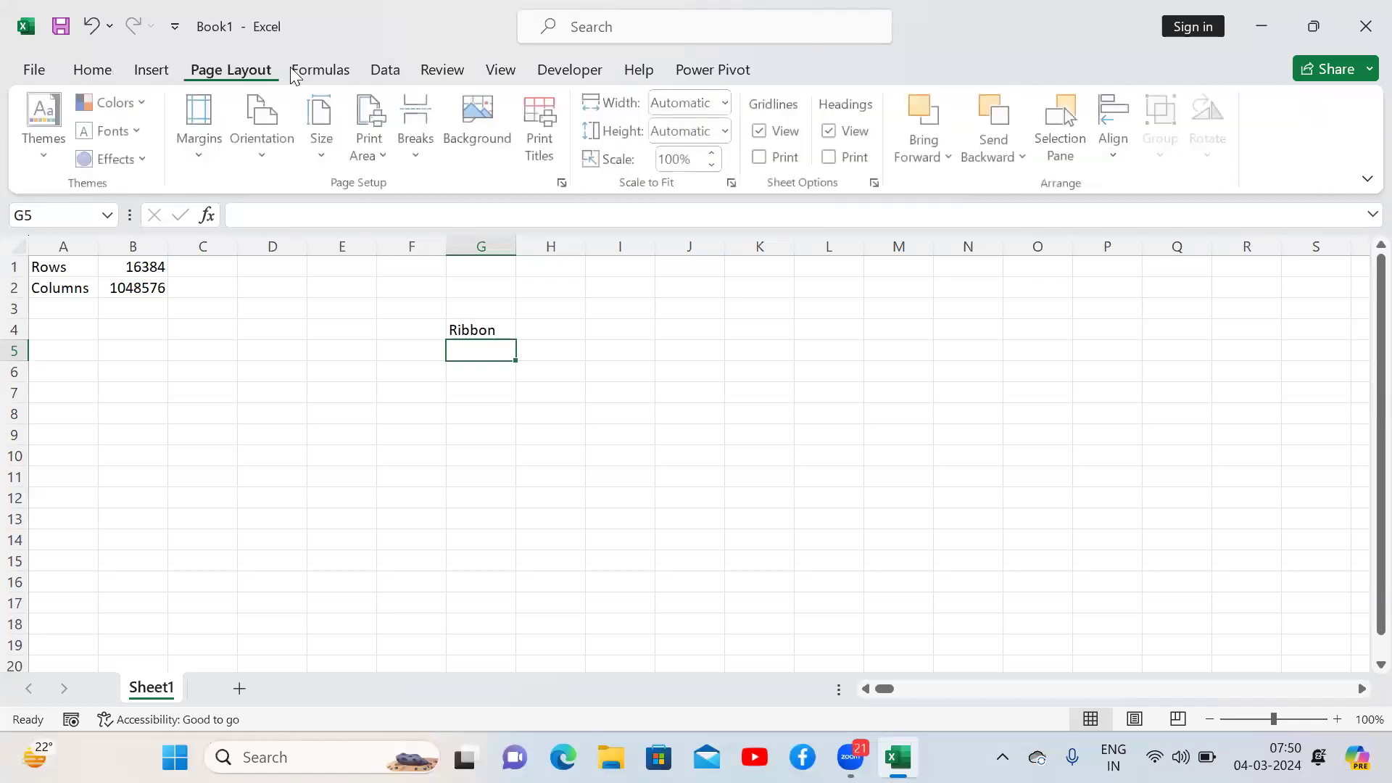
pyautogui.click(354, 59)
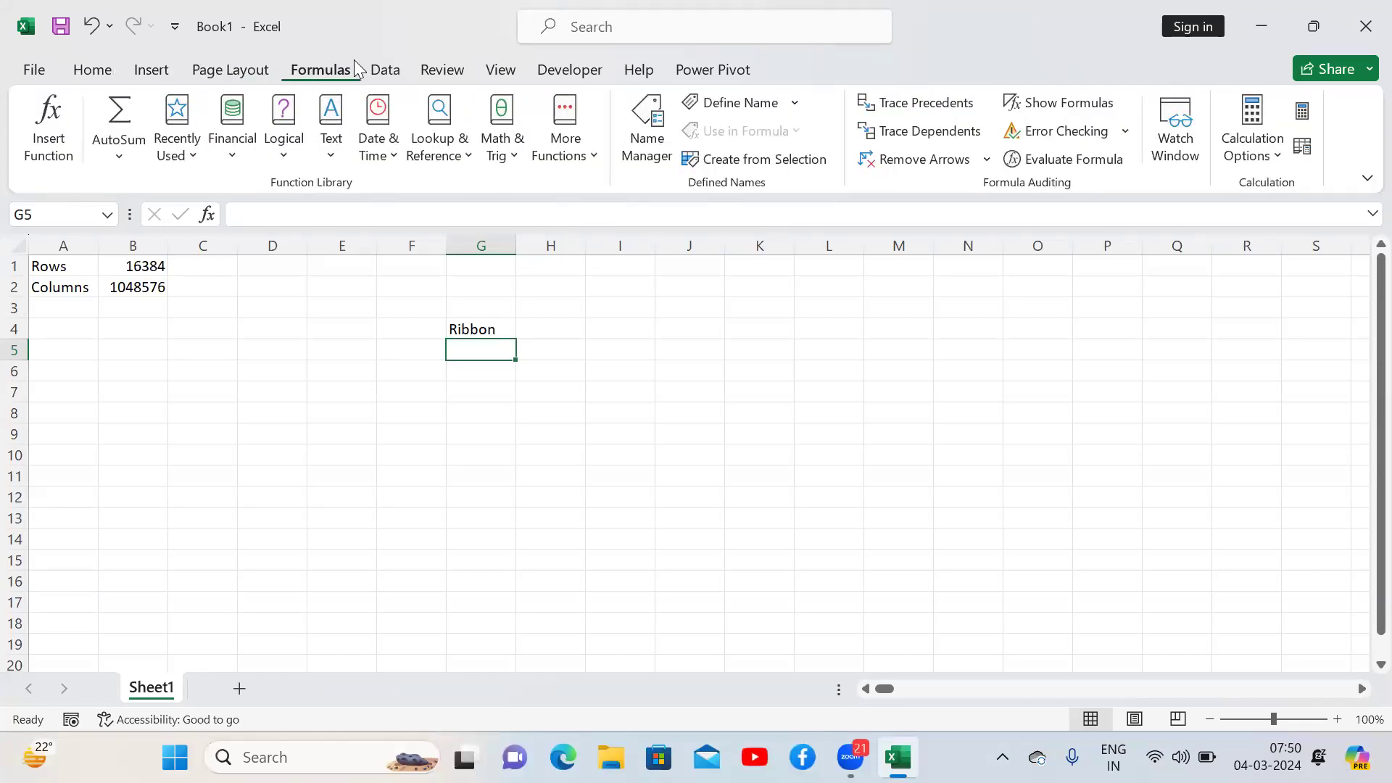
pyautogui.click(82, 69)
pyautogui.click(547, 326)
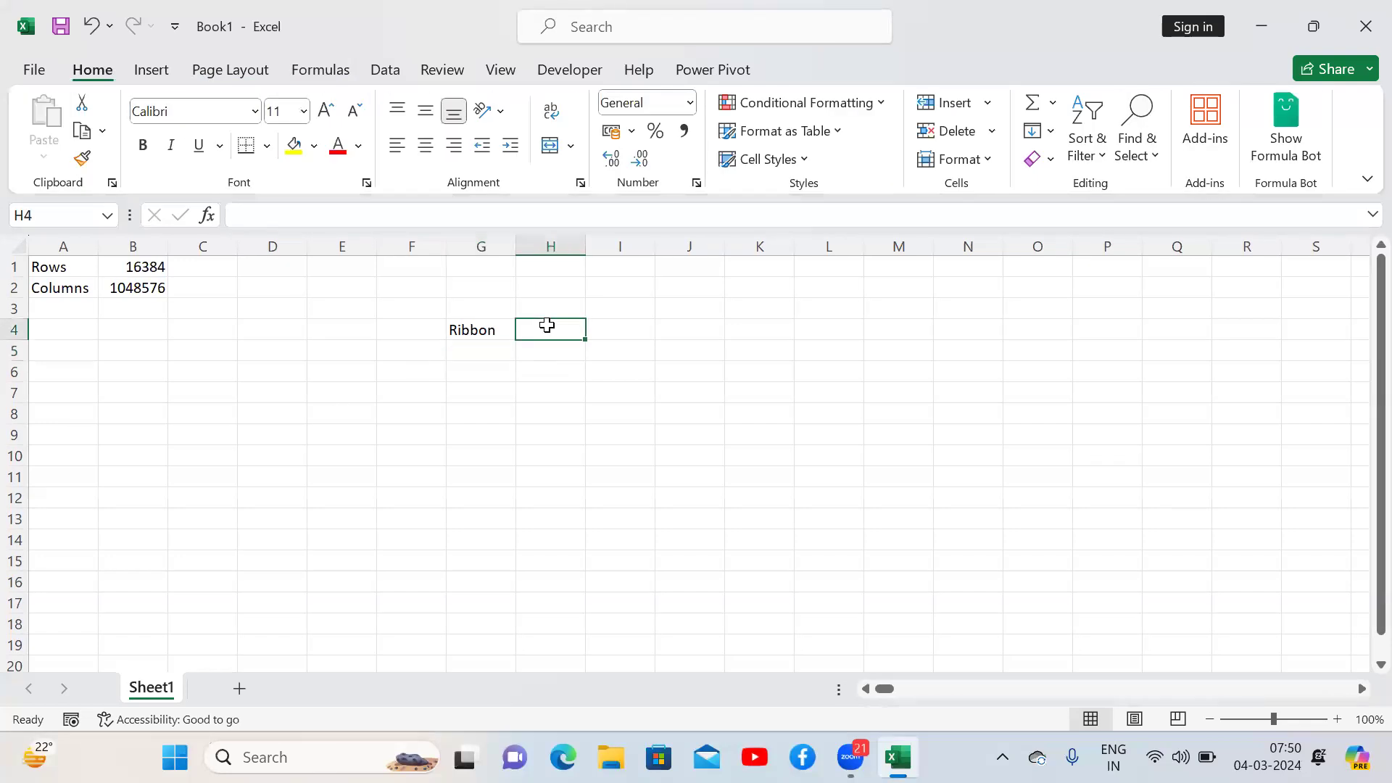
# Step: Enter 'Home' in G5 and the shortcut note 'Ctrl+C' in H5
pyautogui.press('Down')
pyautogui.press('Left')
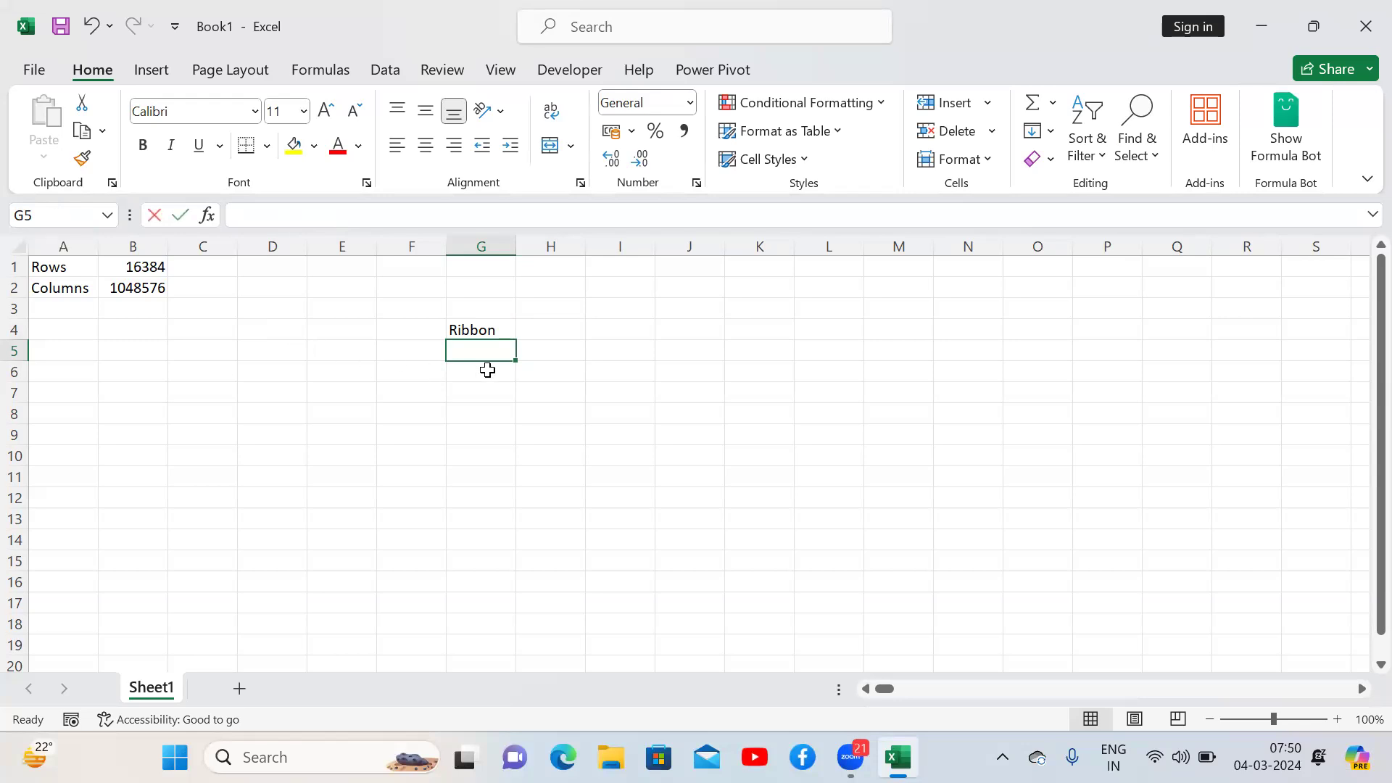
pyautogui.write('Home')
pyautogui.press('Return')
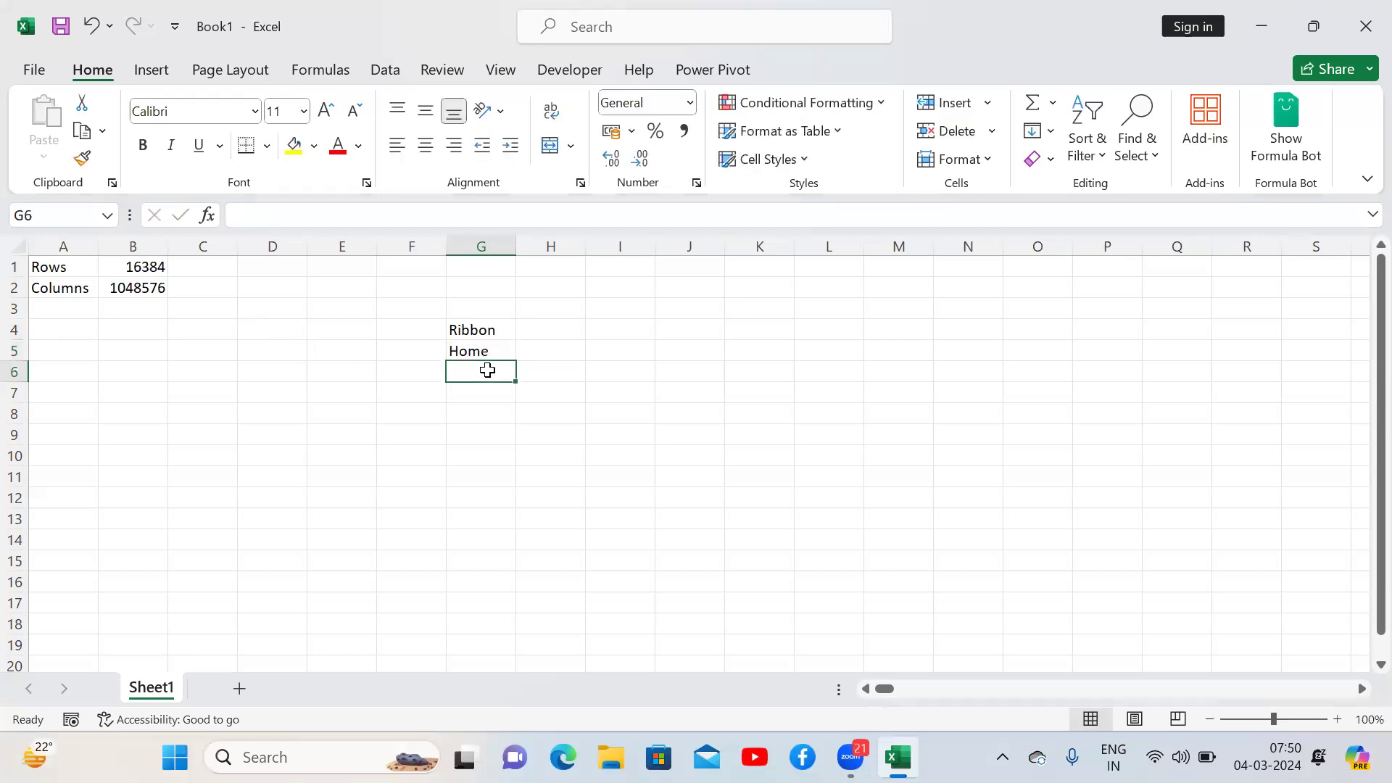
pyautogui.press('Up')
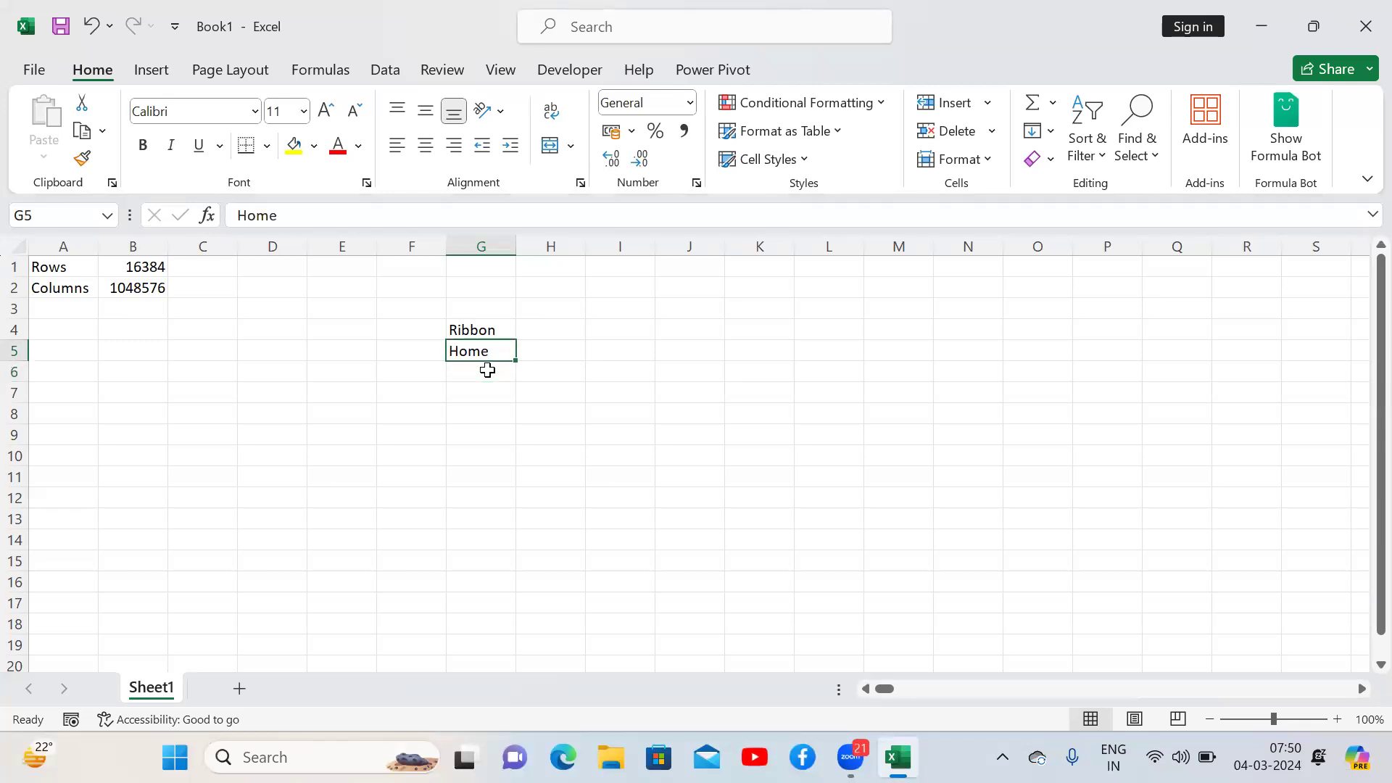
pyautogui.press('Right')
pyautogui.write('Ctrl+C')
pyautogui.press('Return')
pyautogui.press('Up')
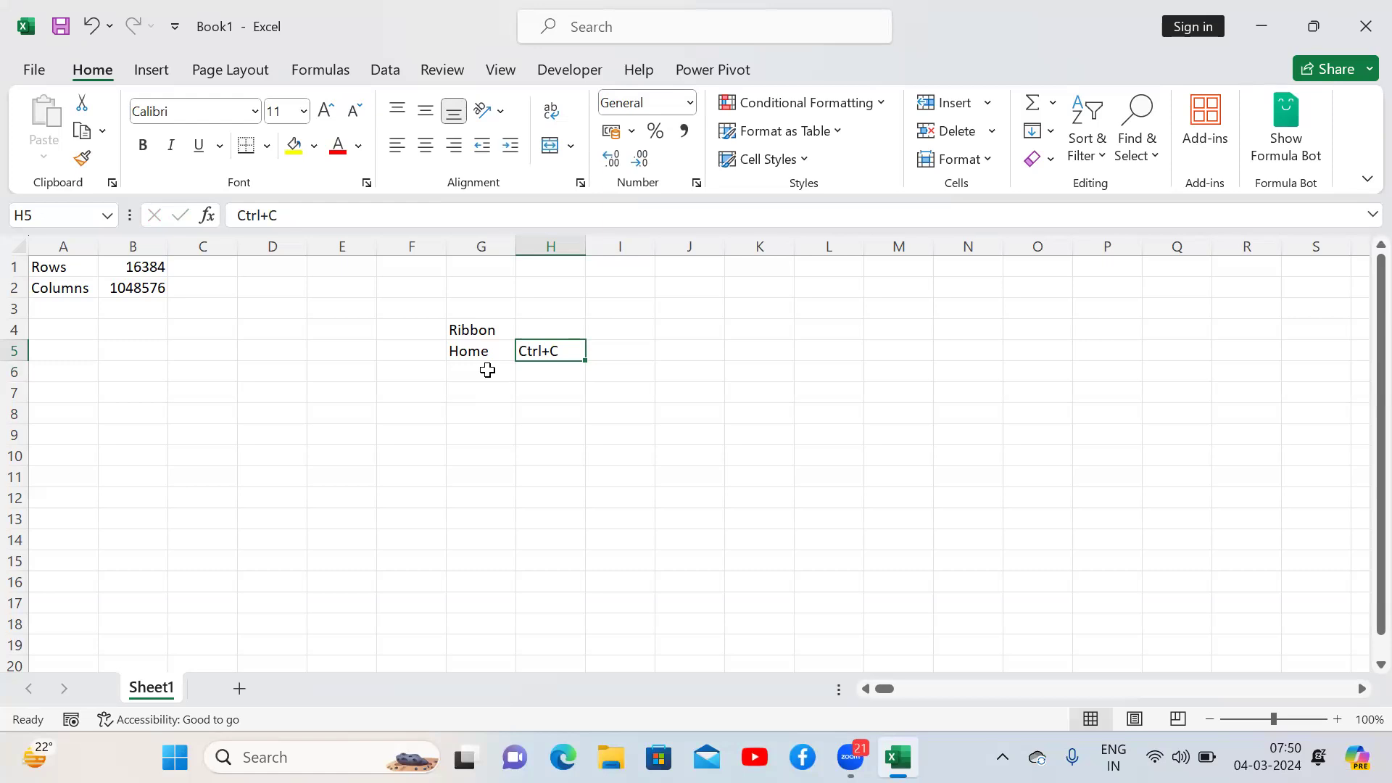
pyautogui.press('Tab')
pyautogui.press('Left')
pyautogui.press('Left')
pyautogui.press('Left')
pyautogui.press('Left')
pyautogui.press('Left')
pyautogui.press('Left')
pyautogui.press('Left')
pyautogui.press('Left')
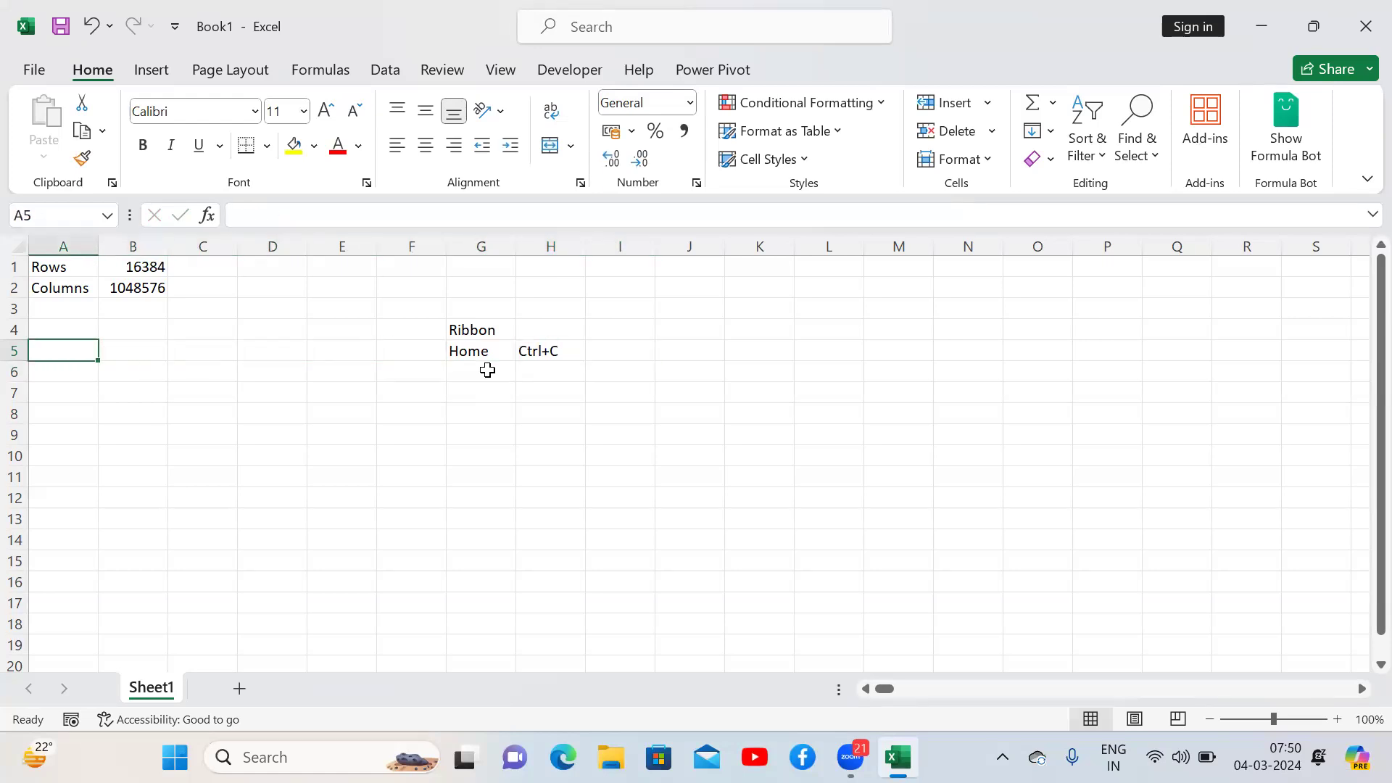
# Step: Label A5 'Date' and insert today's date, 04-03-2024, in B5
pyautogui.write('Date')
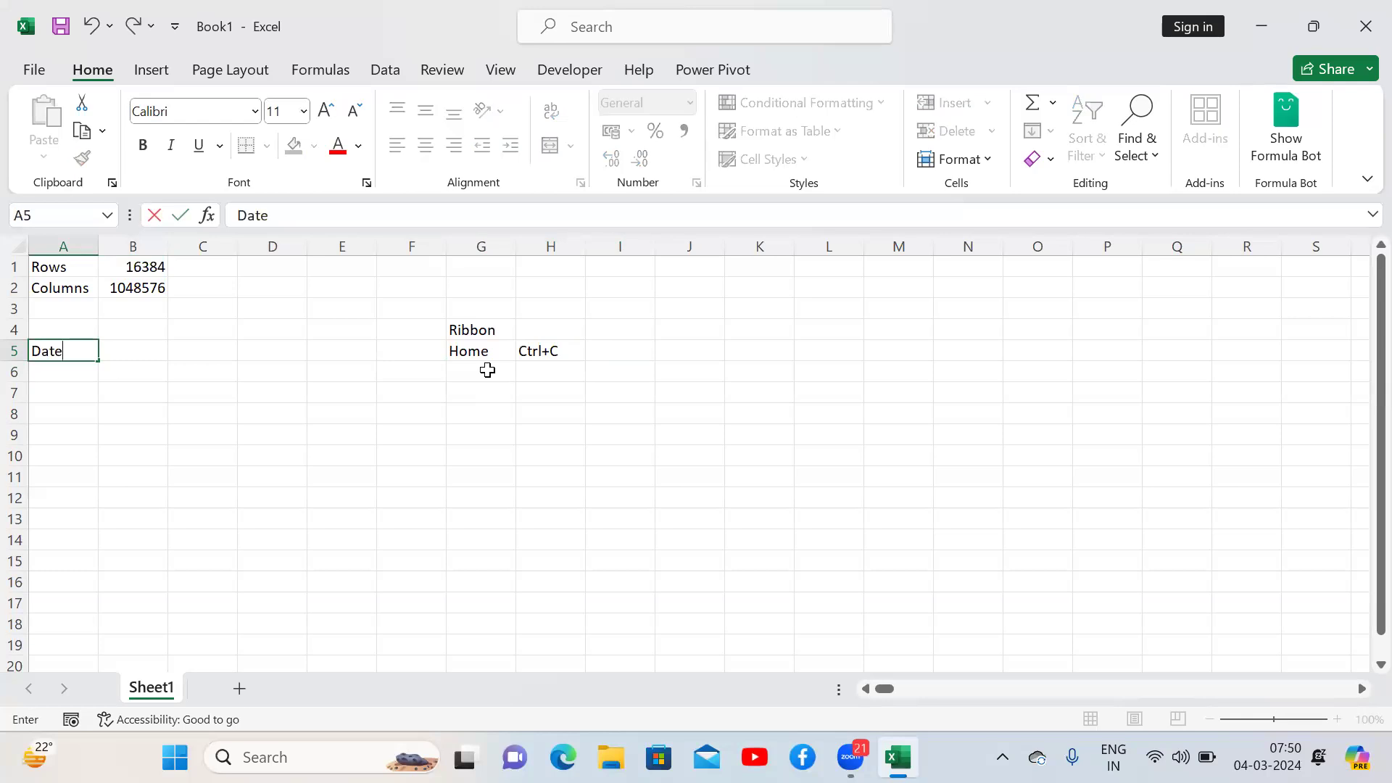
pyautogui.press('Return')
pyautogui.press('Up')
pyautogui.press('Right')
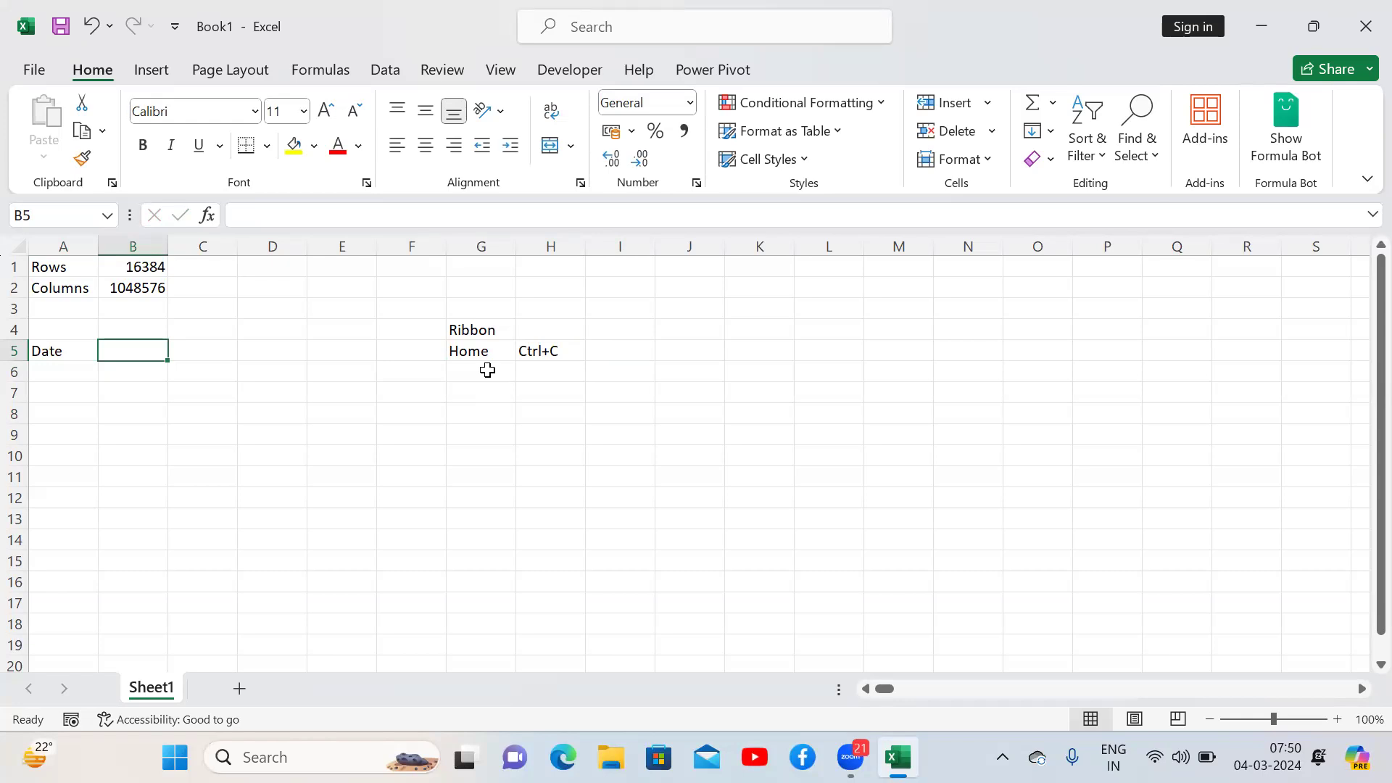
pyautogui.hotkey('ctrl', ';')
pyautogui.press('Return')
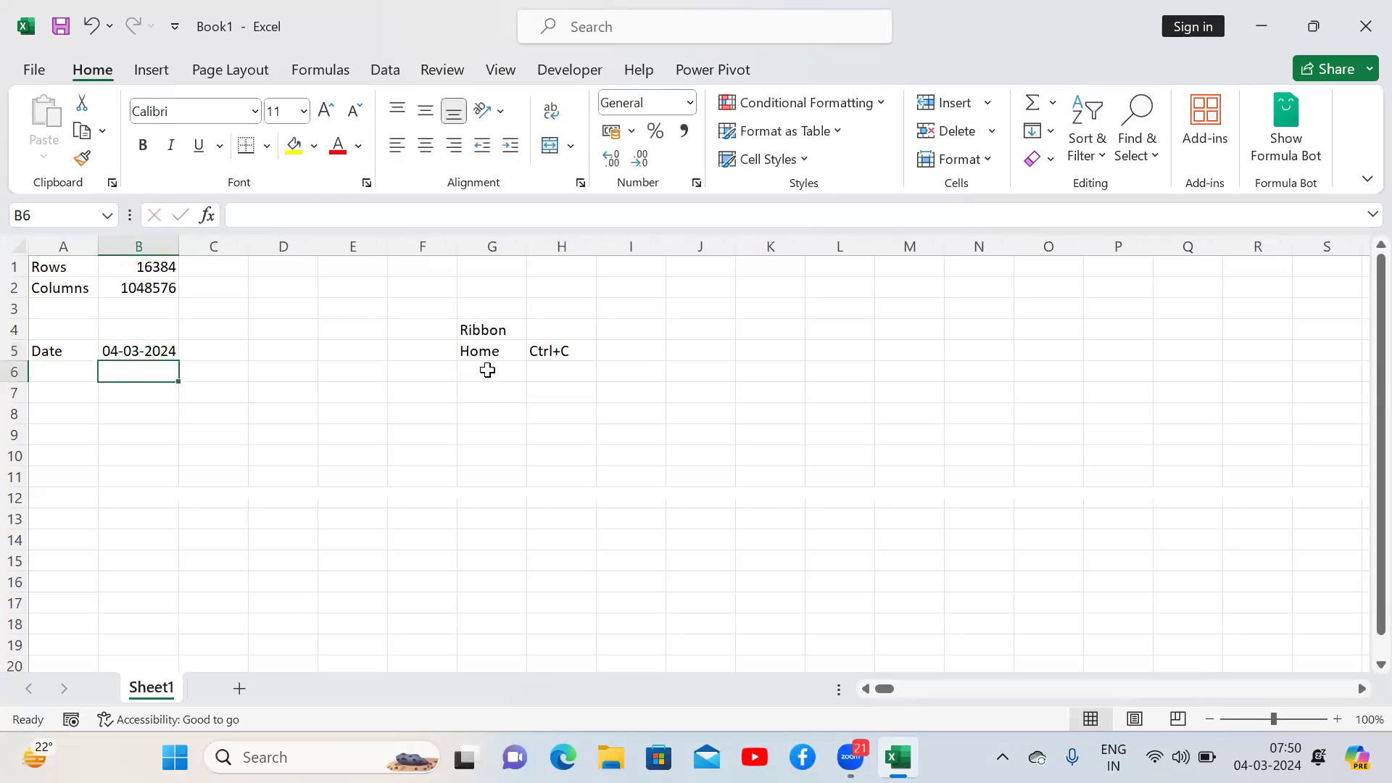
# Step: Label A6 'Time' and insert the current time, 07:51, in B6
pyautogui.press('Down')
pyautogui.press('Left')
pyautogui.press('Up')
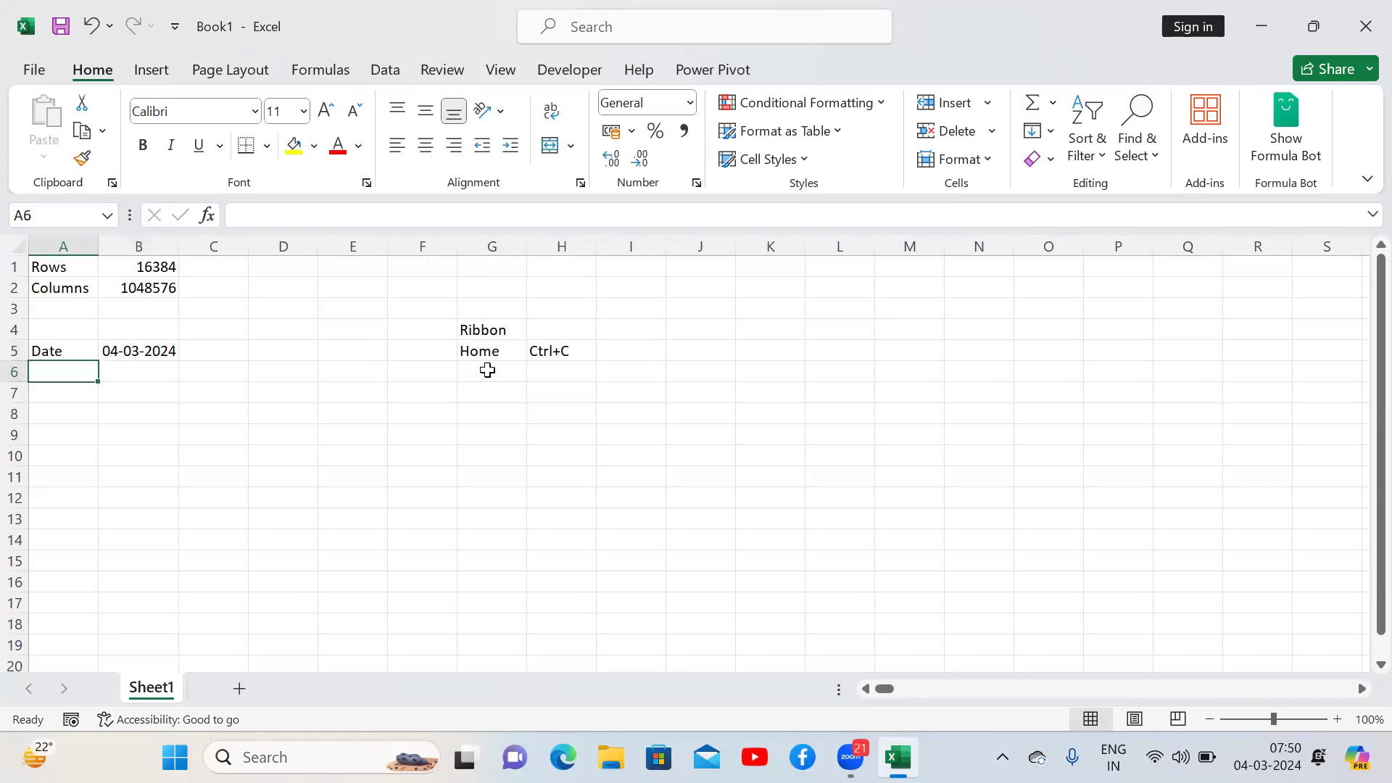
pyautogui.write('RTime')
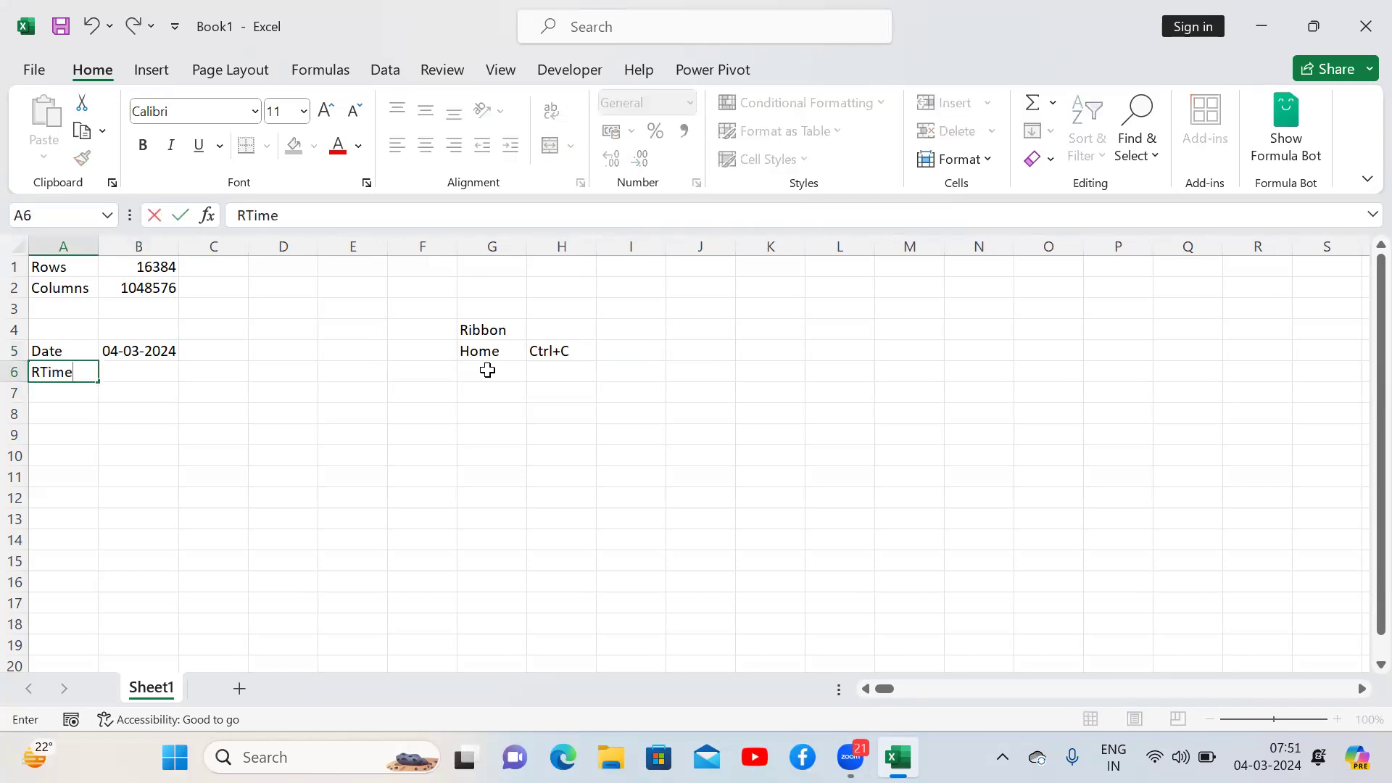
pyautogui.press('BackSpace')
pyautogui.press('BackSpace')
pyautogui.press('BackSpace')
pyautogui.press('BackSpace')
pyautogui.press('BackSpace')
pyautogui.write('Time')
pyautogui.press('Return')
pyautogui.press('Up')
pyautogui.press('Right')
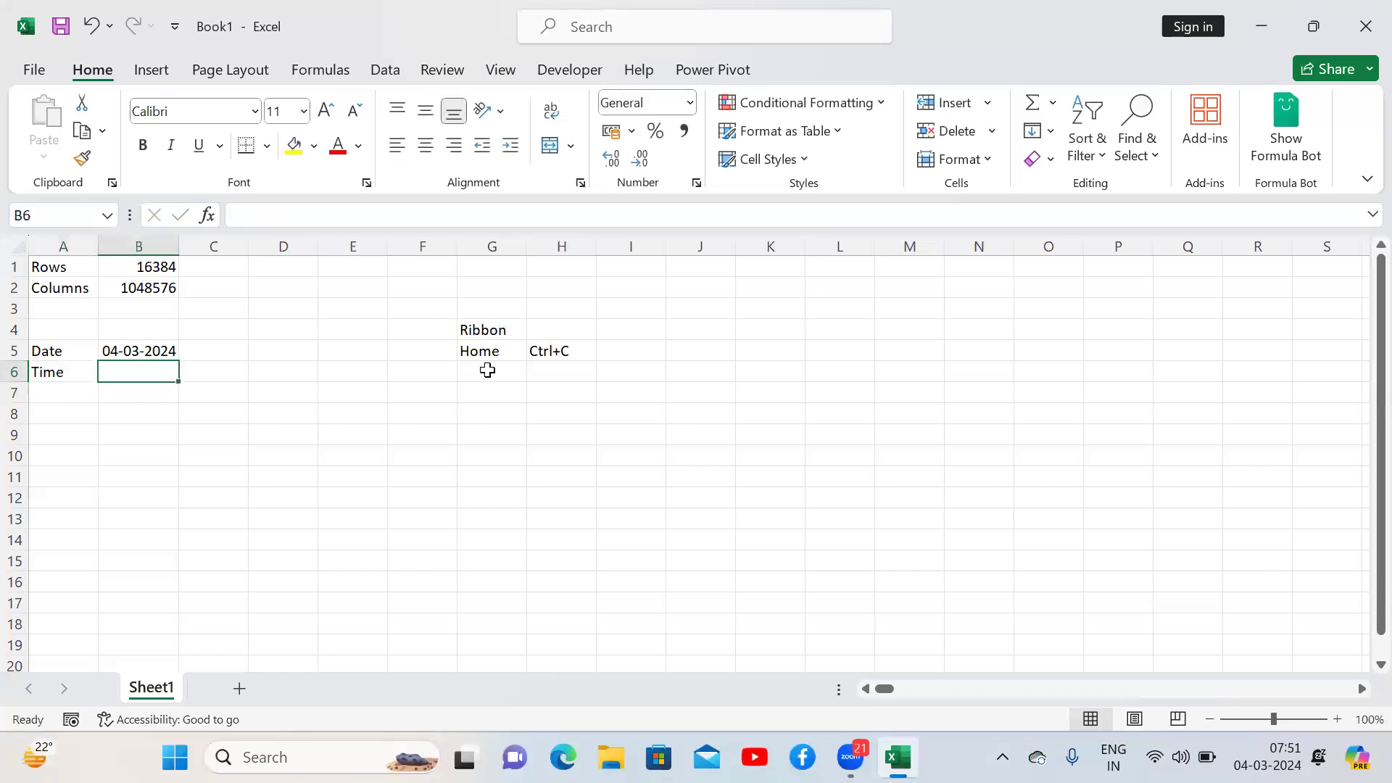
pyautogui.hotkey('ctrl', 'shift', ';')
pyautogui.press('Return')
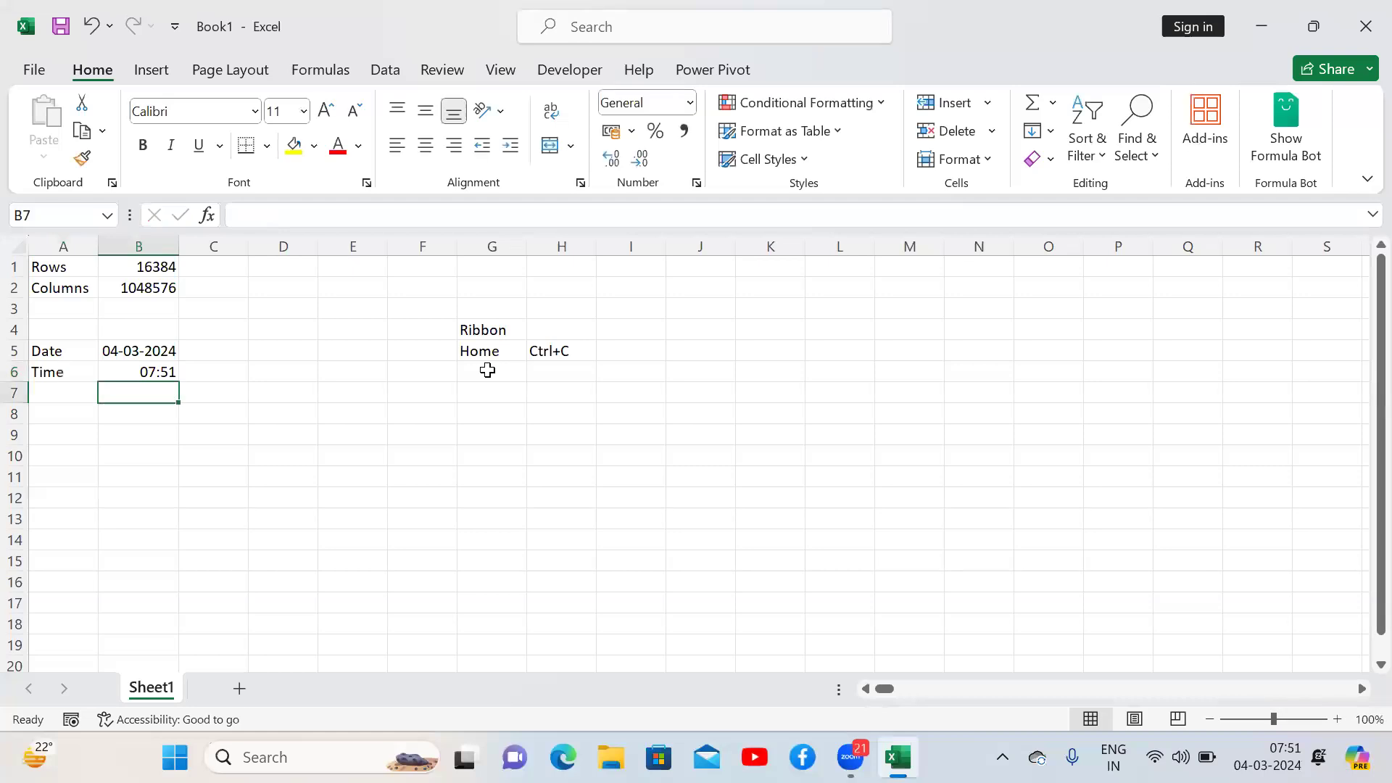
pyautogui.press('Up')
pyautogui.press('Up')
pyautogui.press('Left')
pyautogui.press('Down')
pyautogui.press('Right')
pyautogui.press('Right')
pyautogui.press('Right')
pyautogui.press('Right')
pyautogui.press('Right')
pyautogui.press('Right')
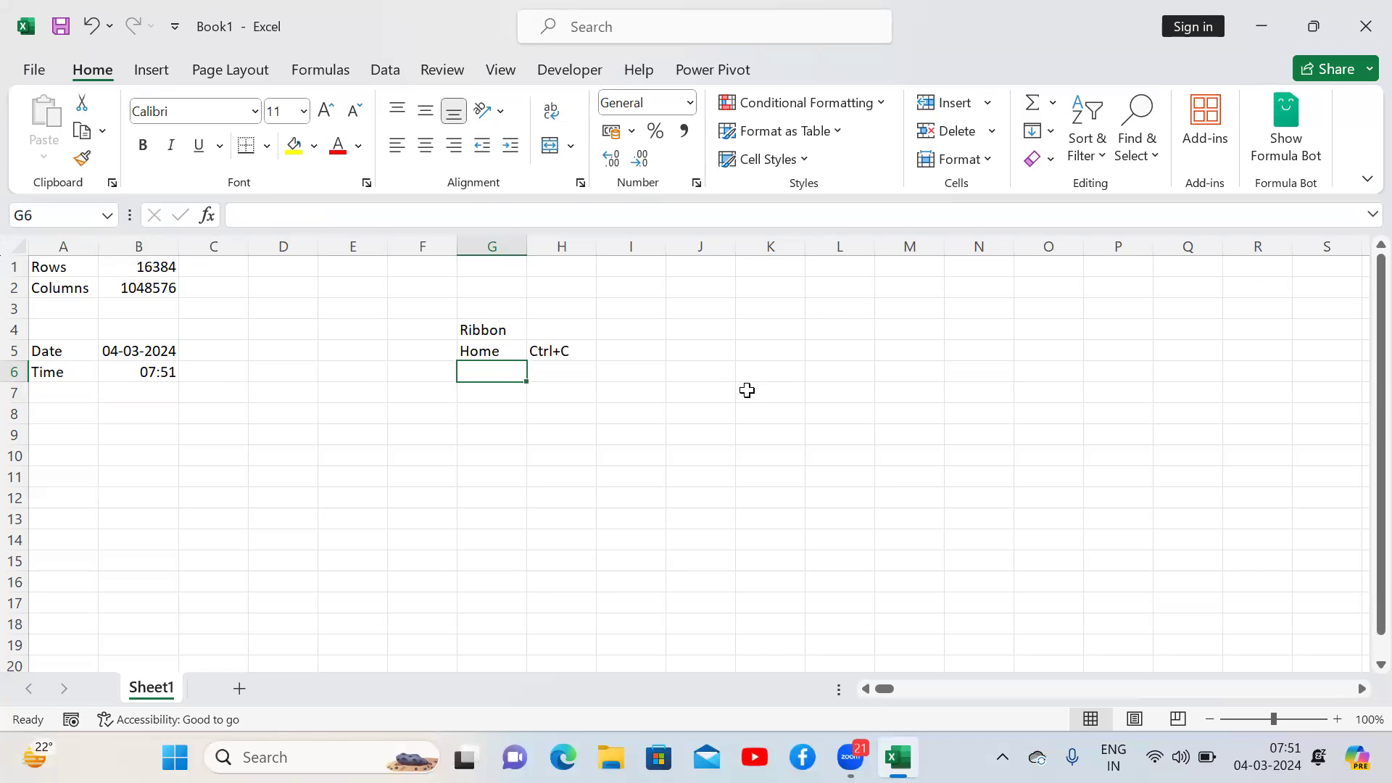
# Step: Display the ribbon KeyTips with Alt, then the Home tab's access letters with H
pyautogui.press('alt')
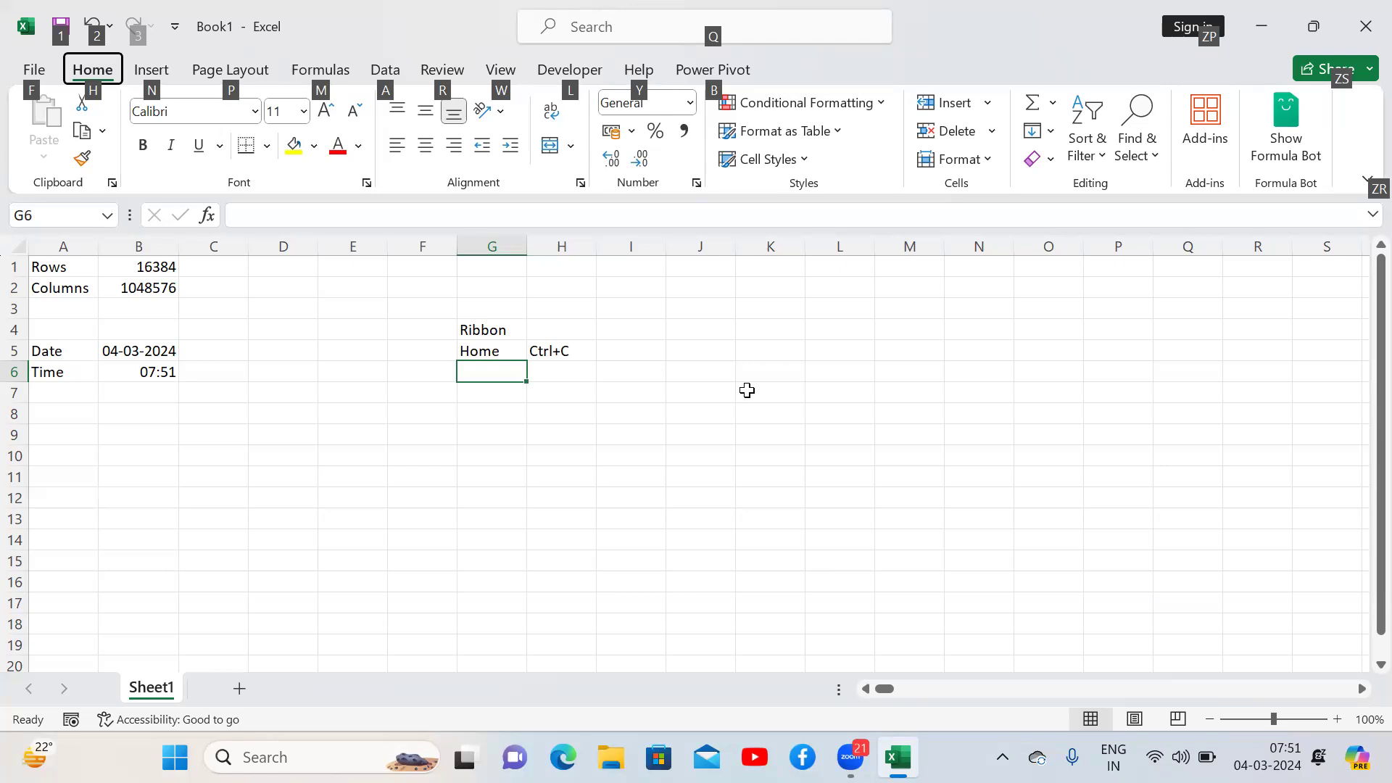
pyautogui.press('h')
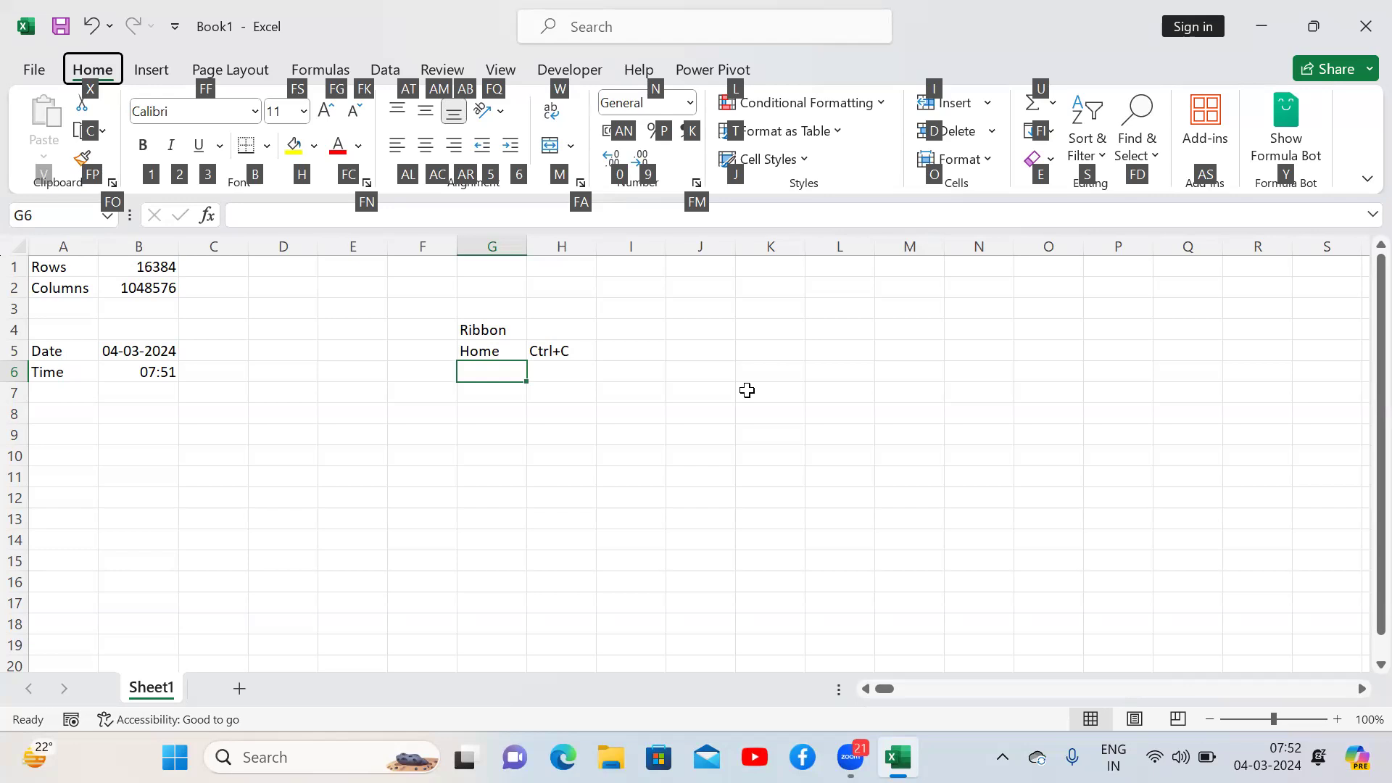
# Step: Replace the 'Ctrl+C' note in H5 with 'Formatting functons'
pyautogui.click(571, 350)
pyautogui.press('Delete')
pyautogui.write('Formatting functons')
pyautogui.press('Return')
# Step: Fix the typo in the formula bar so H5 reads 'Formatting functions'
pyautogui.click(572, 349)
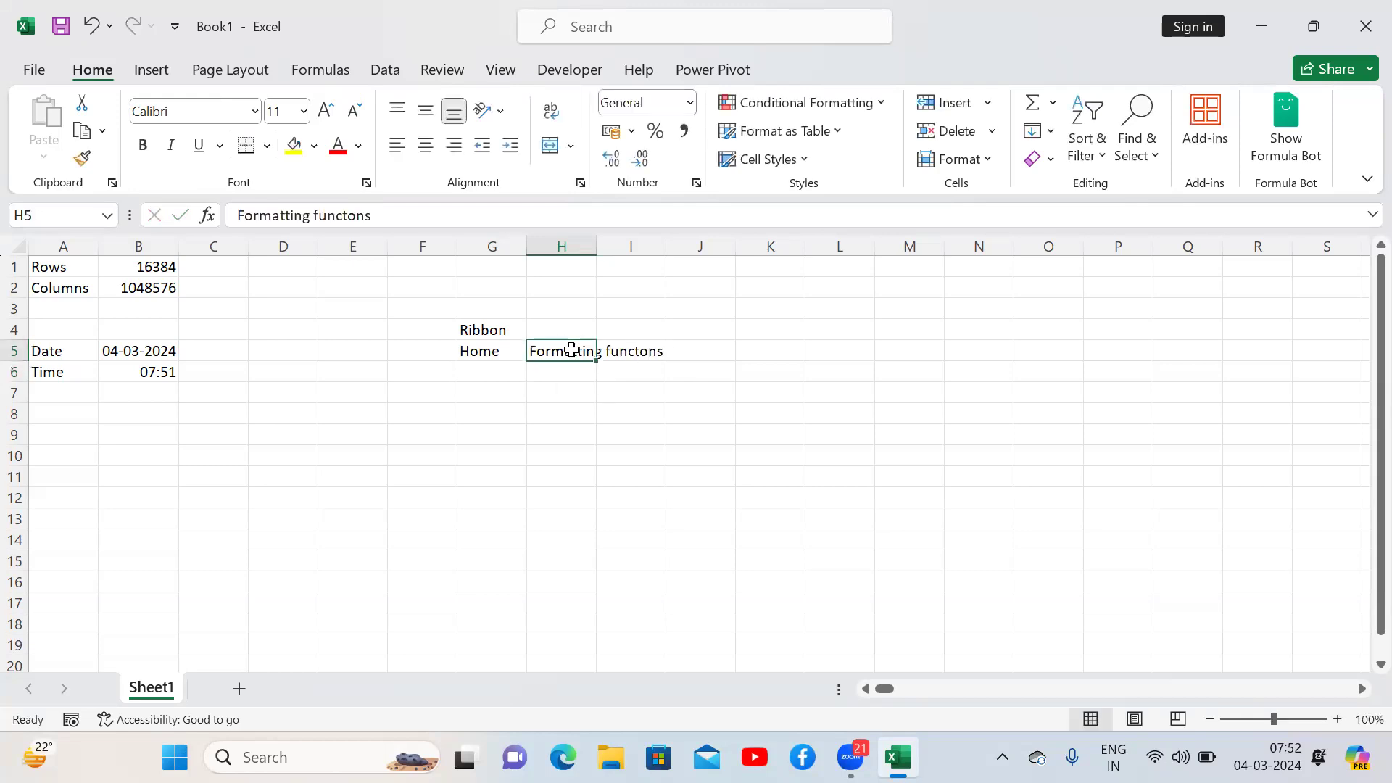
pyautogui.click(336, 216)
pyautogui.click(347, 216)
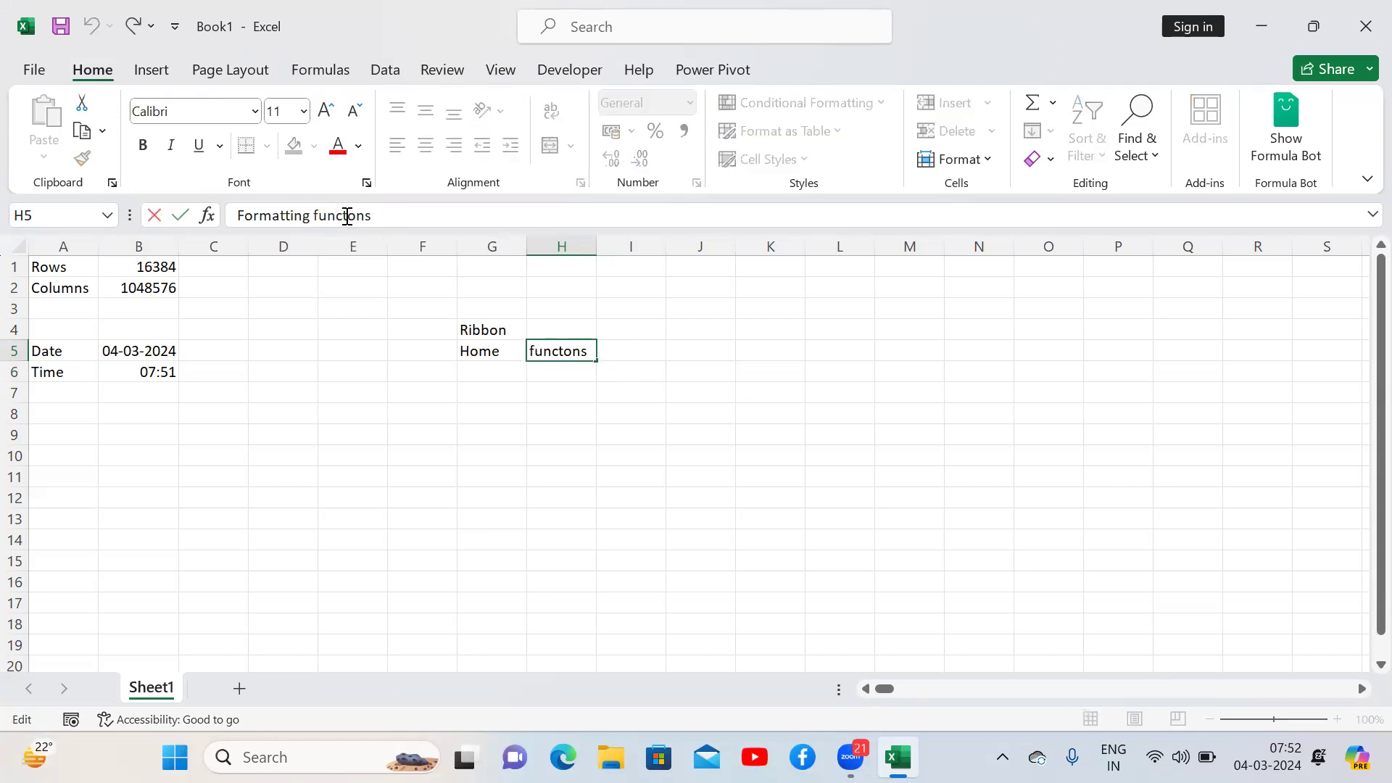
pyautogui.write('i')
pyautogui.press('Return')
pyautogui.press('Up')
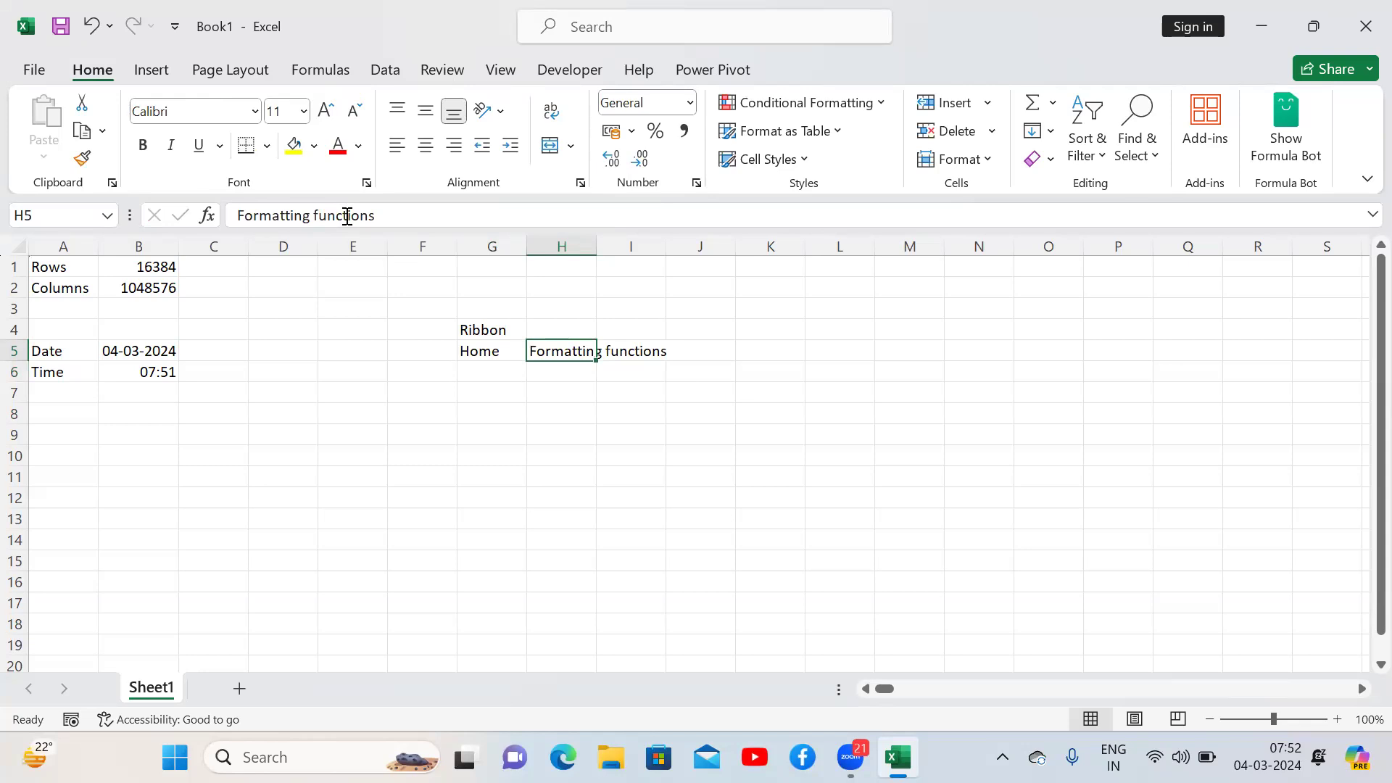
pyautogui.press('Down')
pyautogui.press('Down')
pyautogui.press('Down')
pyautogui.press('Down')
pyautogui.press('Down')
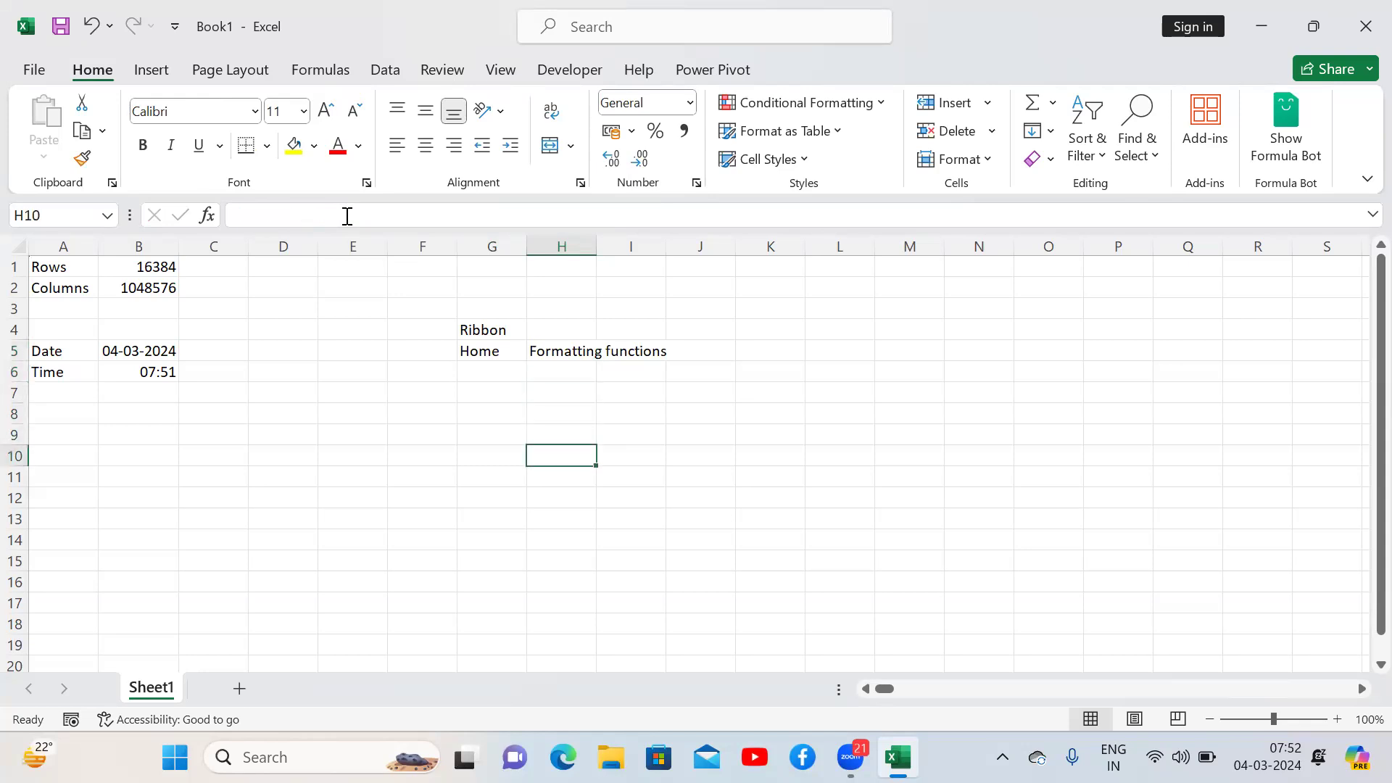
# Step: Enter the heading 'Name' in cell H10
pyautogui.write('Name')
pyautogui.press('Return')
pyautogui.press('Up')
# Step: Give H10 a yellow fill and red, larger bold text, widen column H, and centre it
pyautogui.click(292, 148)
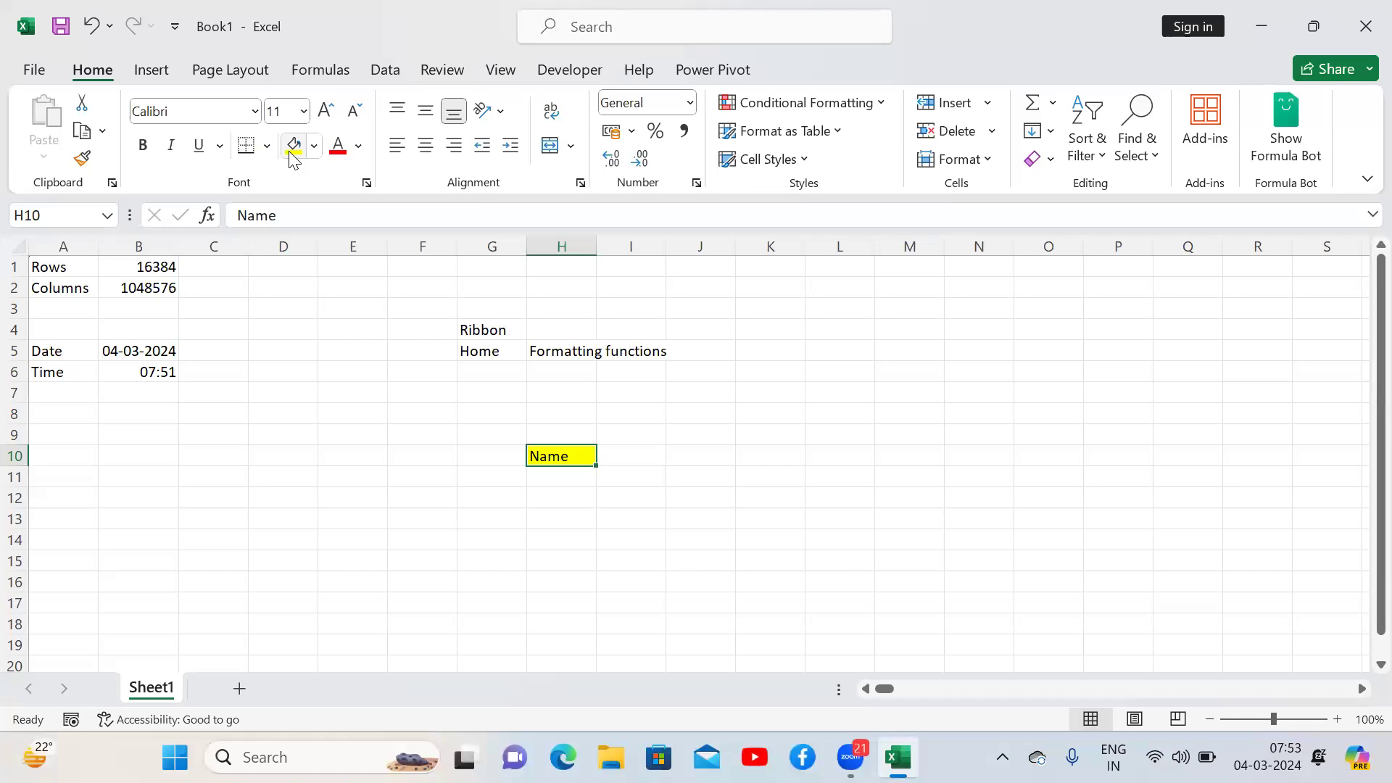
pyautogui.click(340, 153)
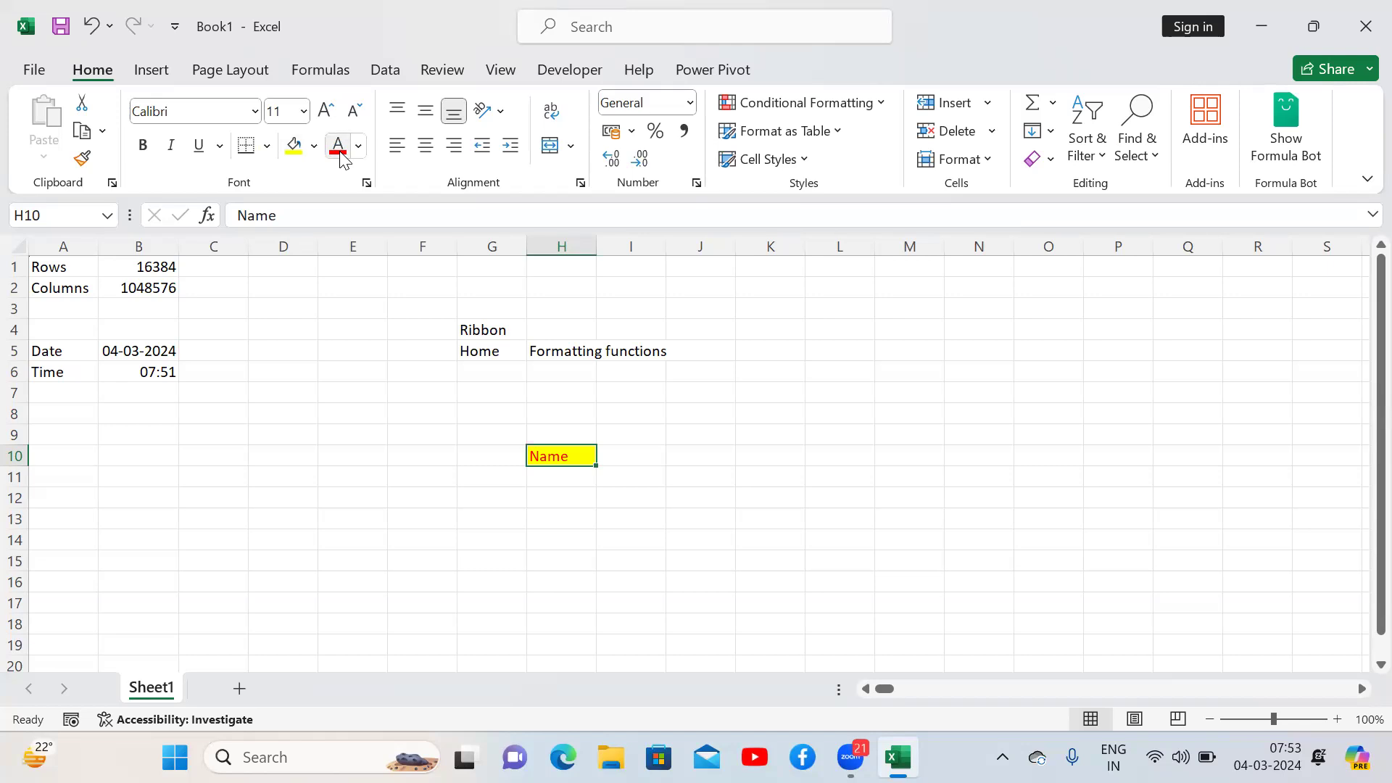
pyautogui.click(324, 112)
pyautogui.click(324, 112)
pyautogui.click(324, 113)
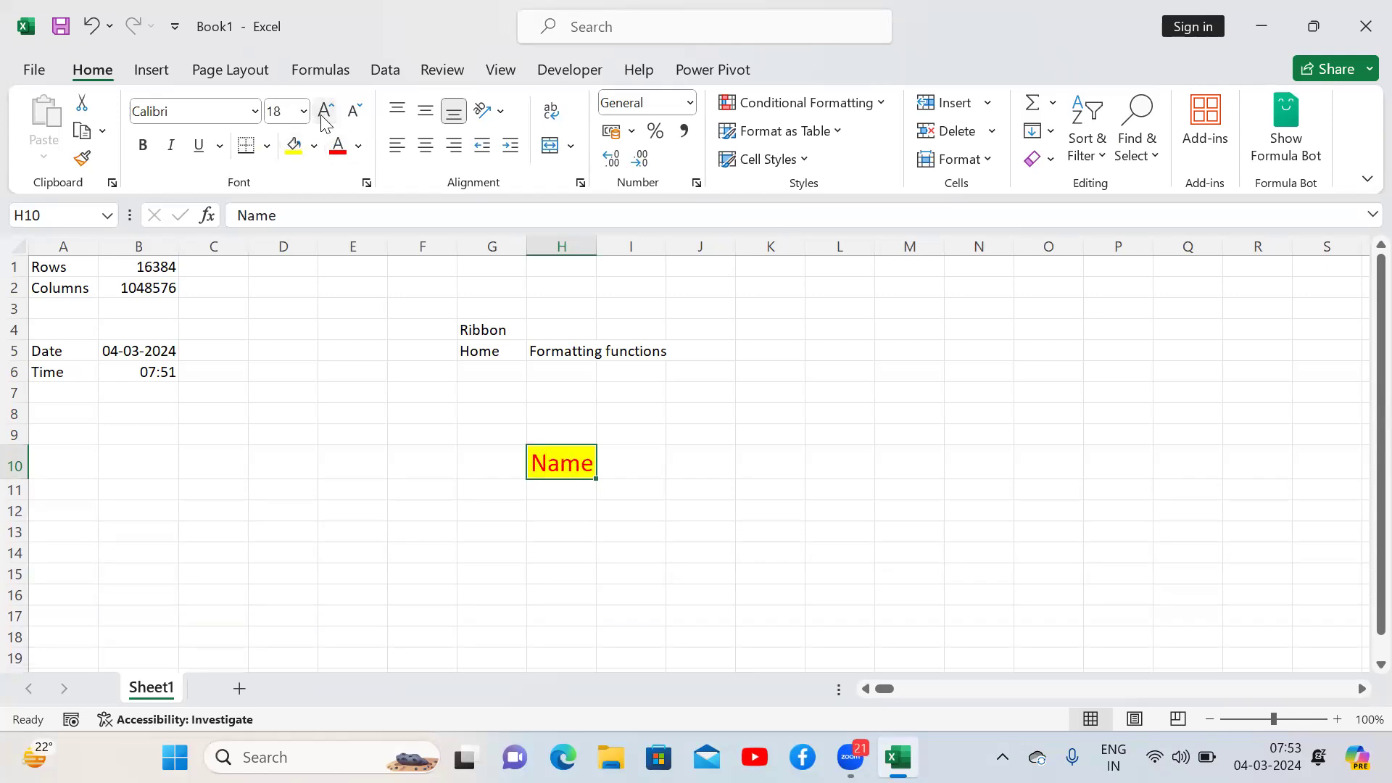
pyautogui.click(144, 147)
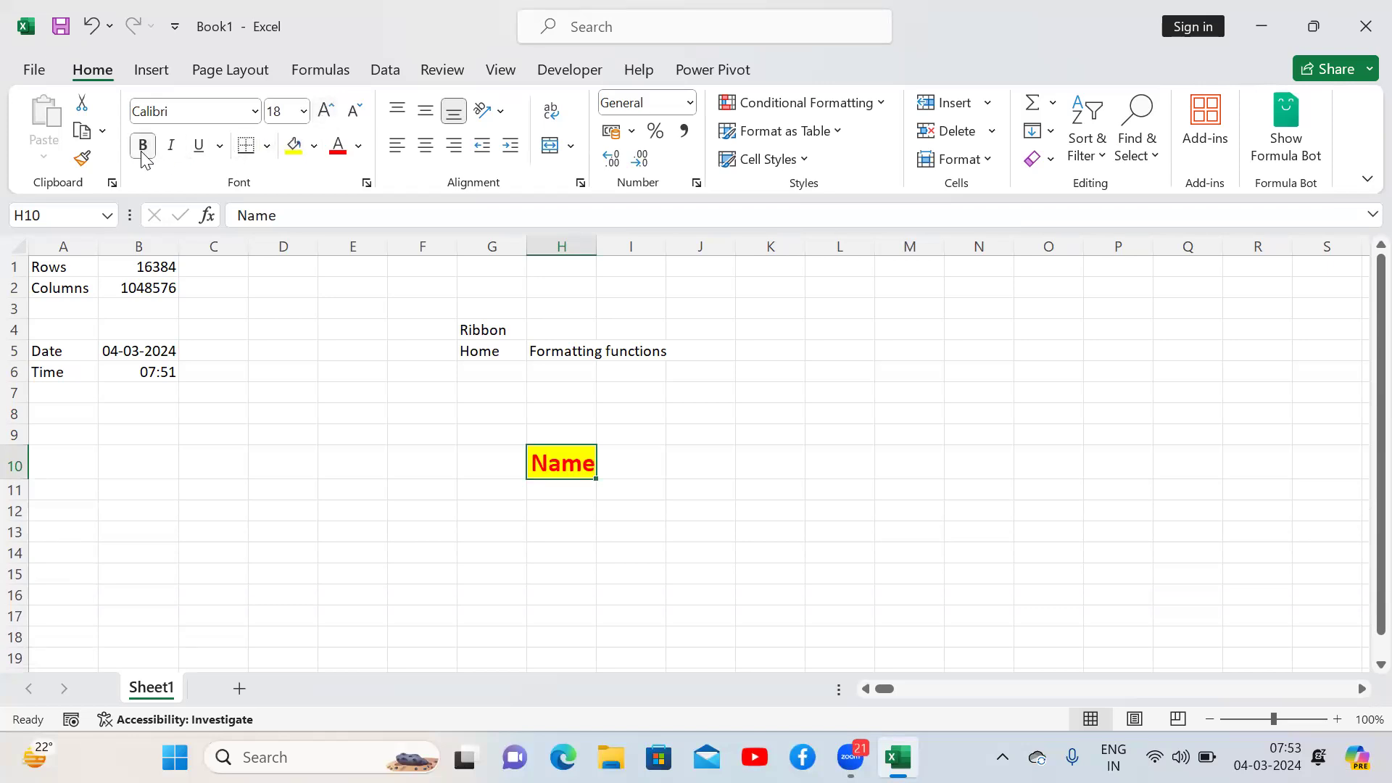
pyautogui.moveTo(597, 254); pyautogui.dragTo(688, 255)
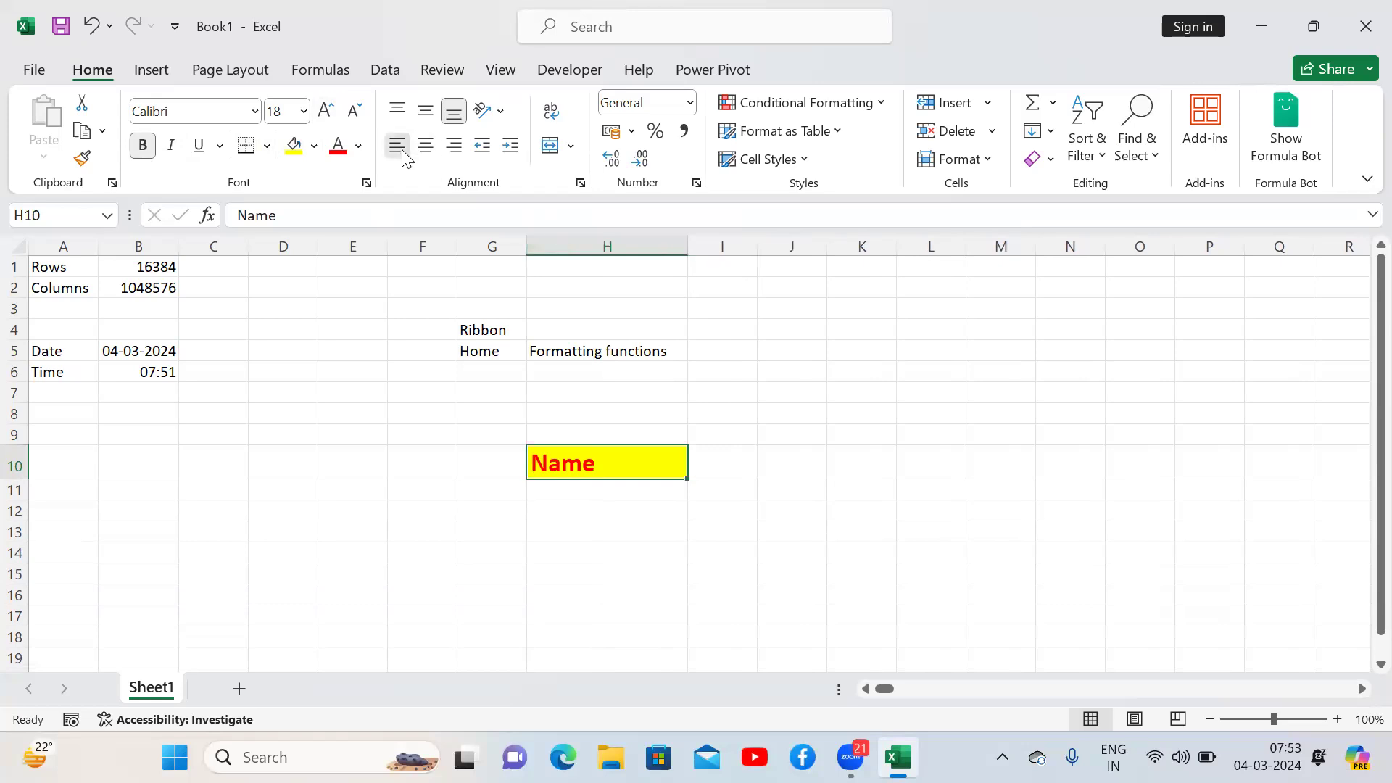
pyautogui.click(432, 154)
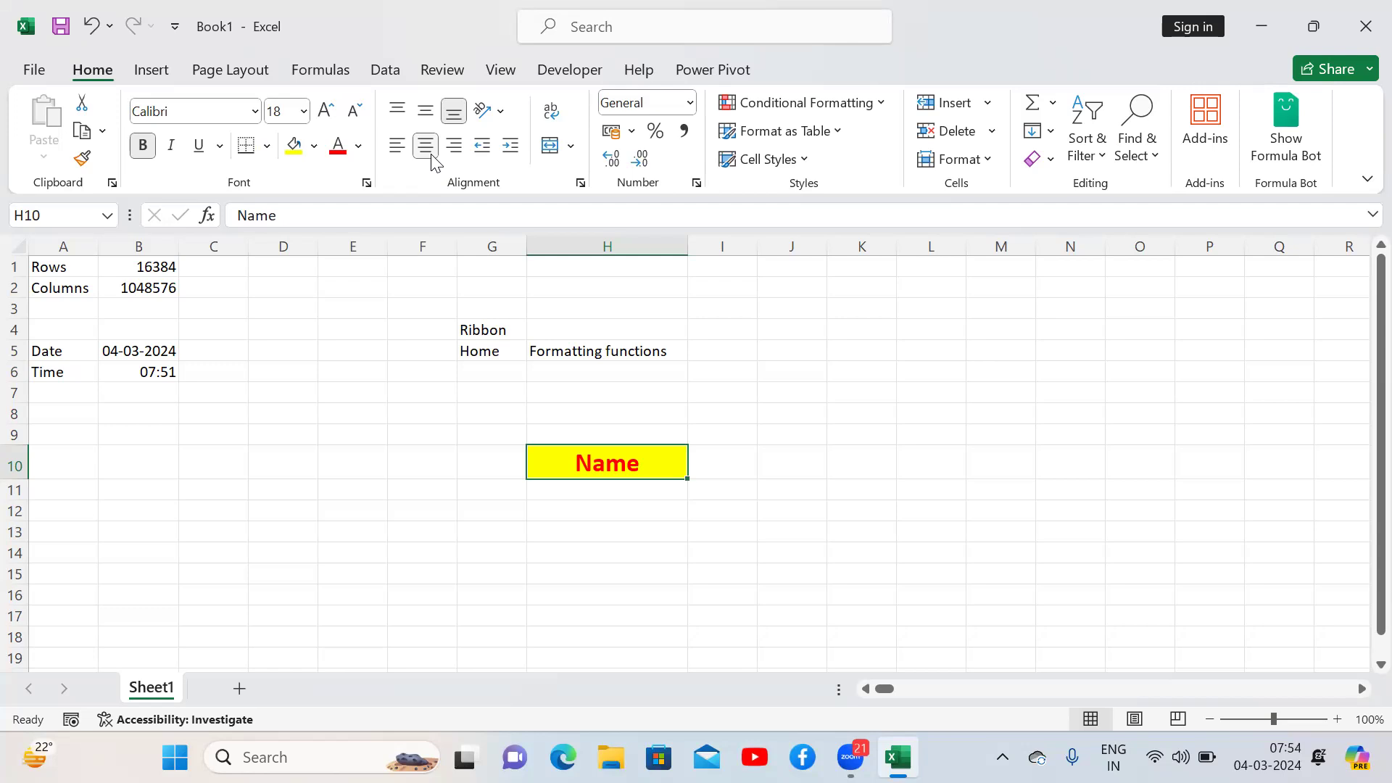
# Step: Display the Home tab KeyTips with Alt, H
pyautogui.press('alt')
pyautogui.press('h')
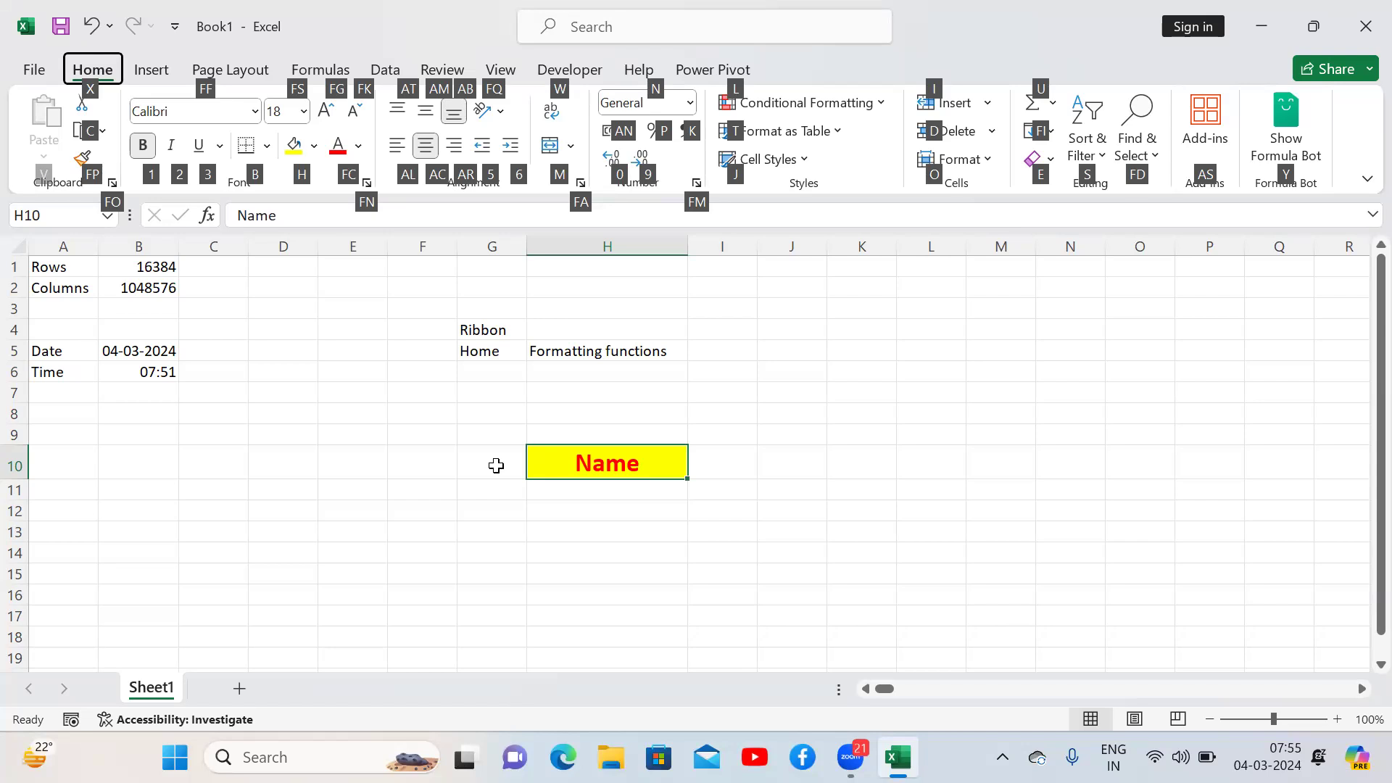
pyautogui.click(501, 70)
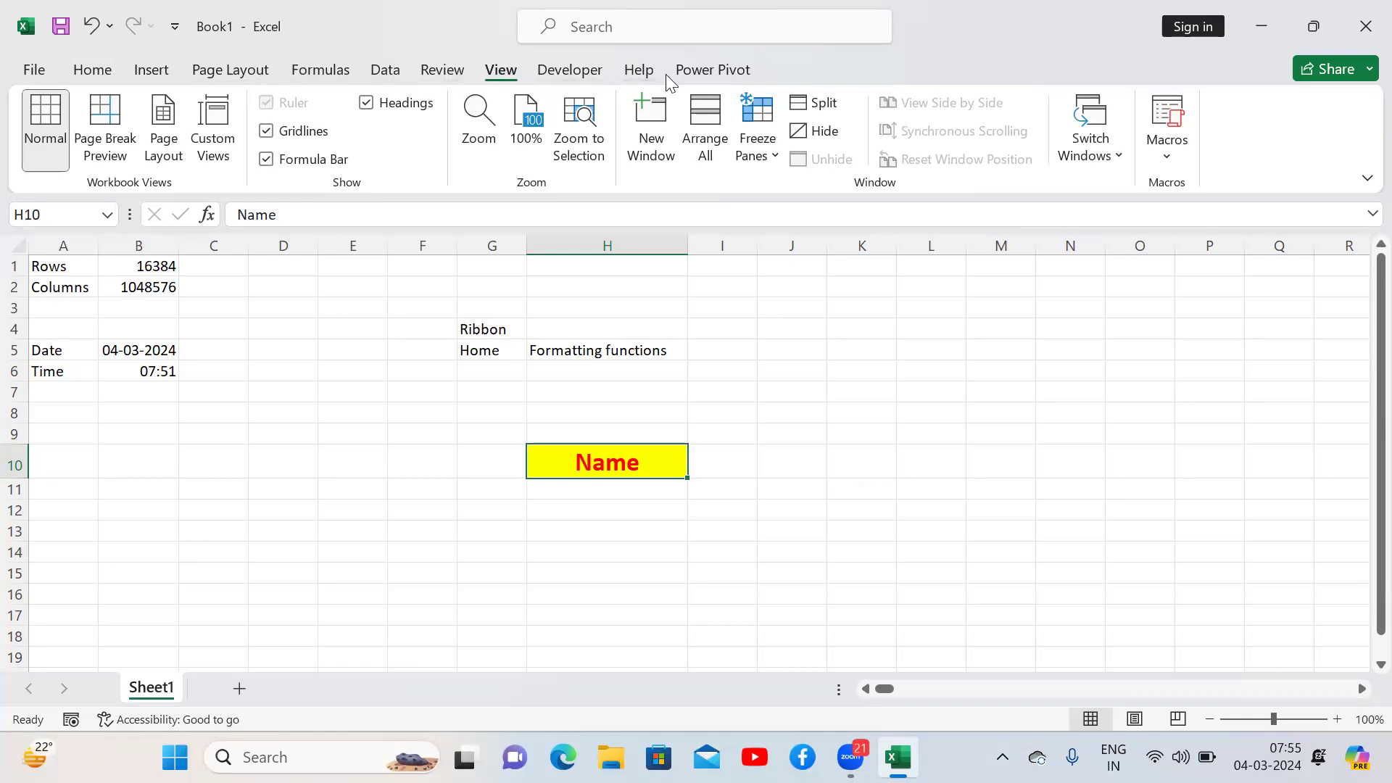
pyautogui.click(442, 70)
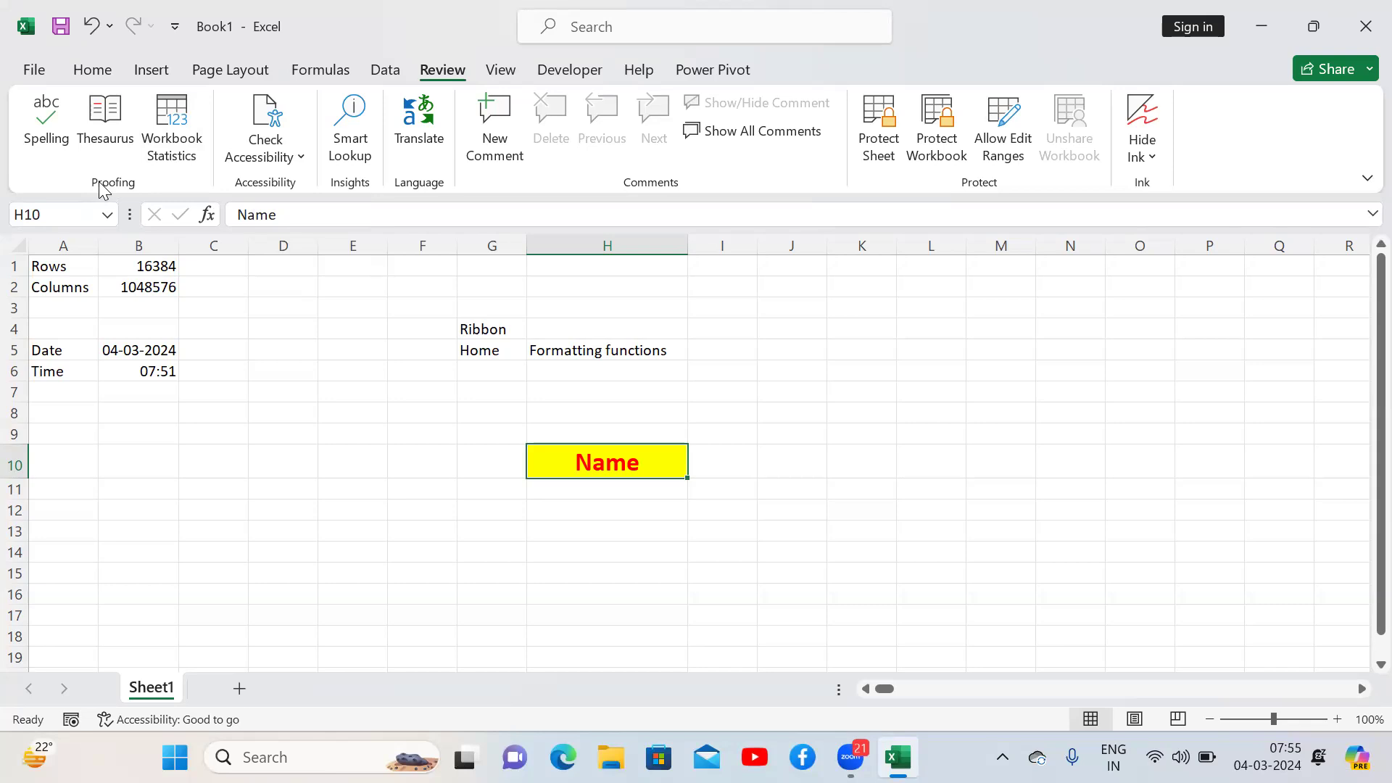
pyautogui.click(88, 69)
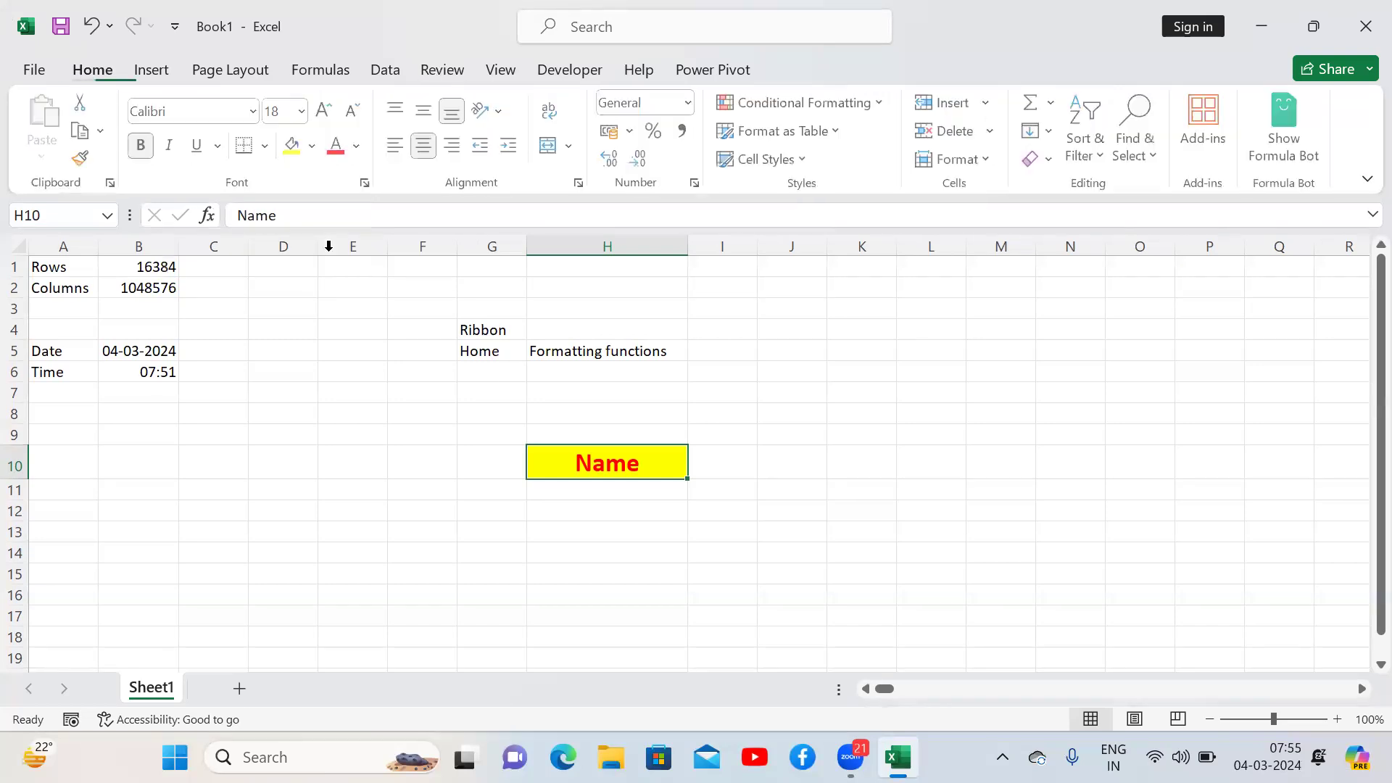
pyautogui.click(632, 395)
# Step: Enter 'Insert tab' in G6 below Home and display the Insert ribbon commands
pyautogui.press('Up')
pyautogui.press('Up')
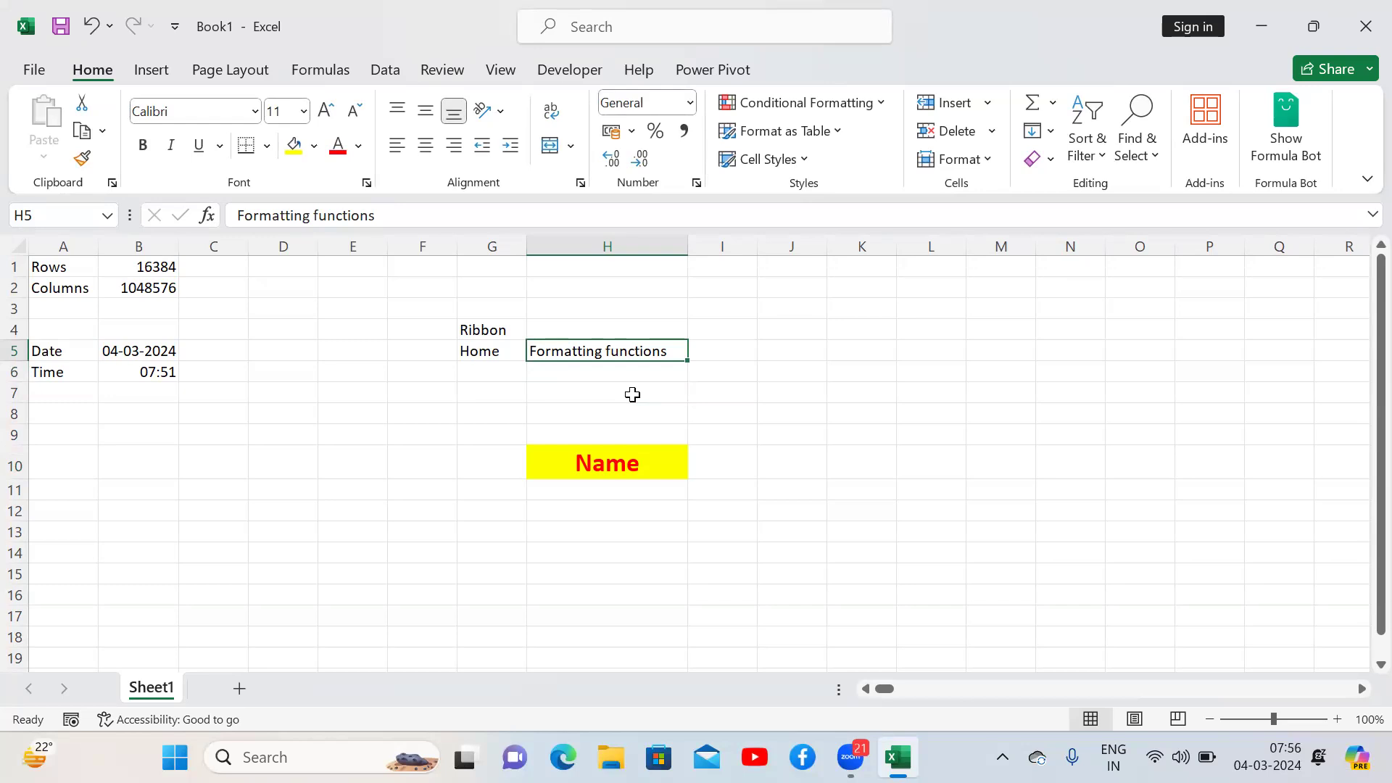
pyautogui.press('Left')
pyautogui.press('Down')
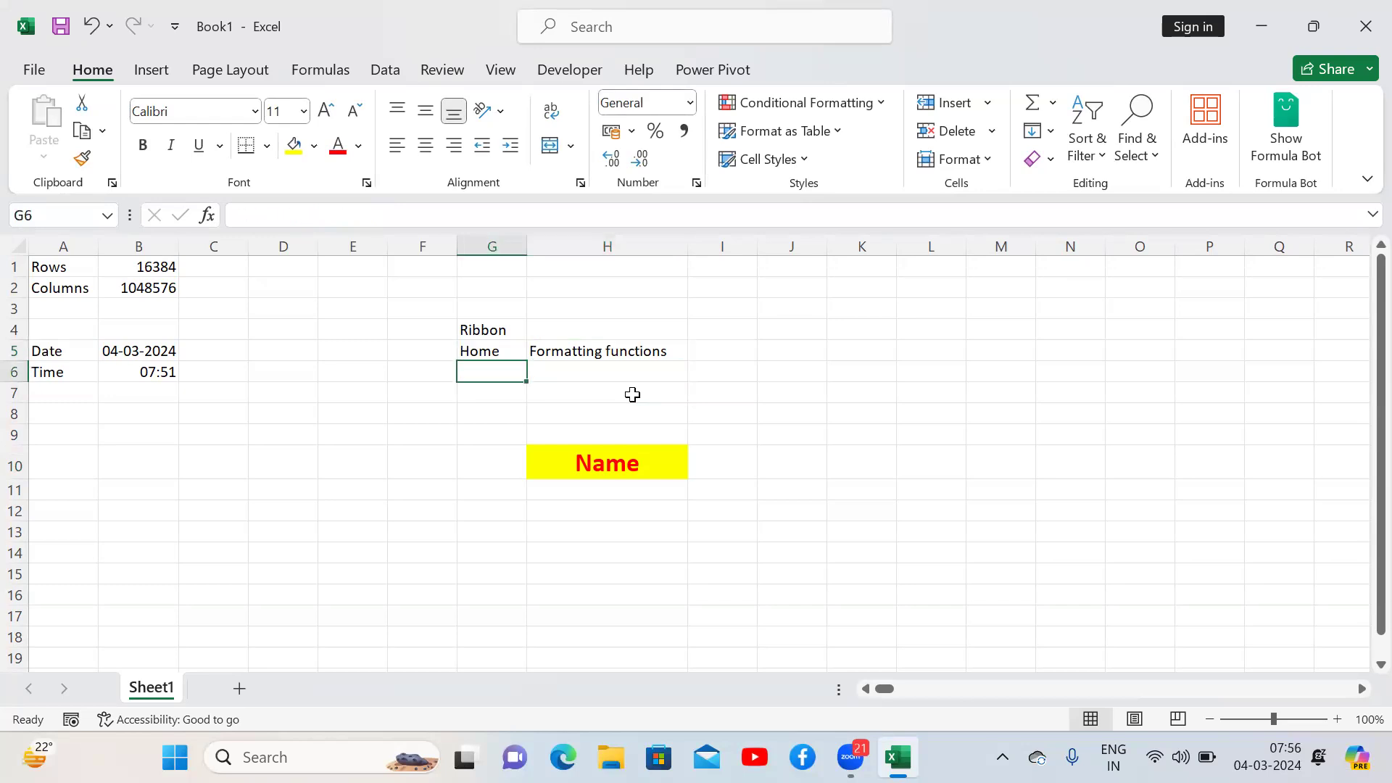
pyautogui.write('Insert tab')
pyautogui.press('Return')
pyautogui.press('Up')
pyautogui.press('Right')
pyautogui.click(155, 72)
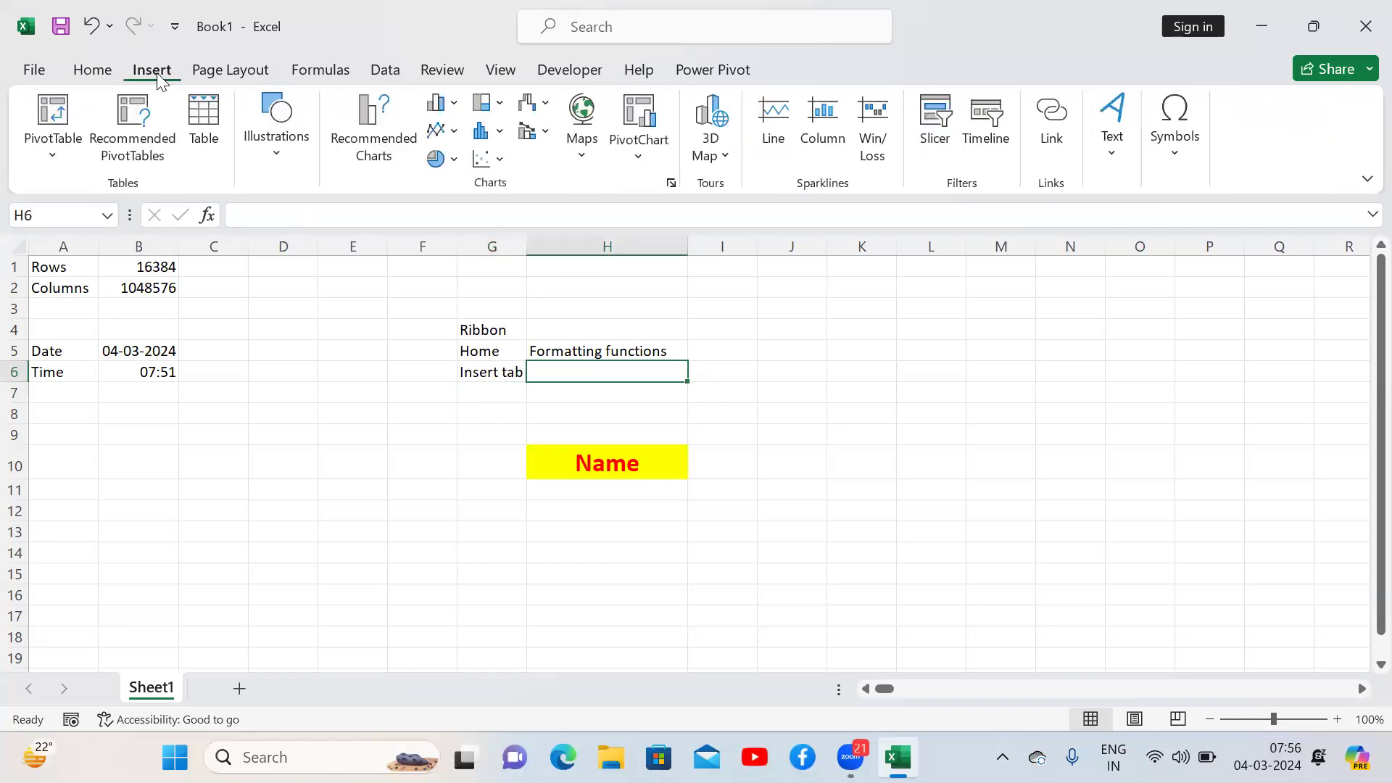
# Step: Reopen the Insert ribbon via Alt, N and type 'Pivot table' into H6
pyautogui.click(91, 70)
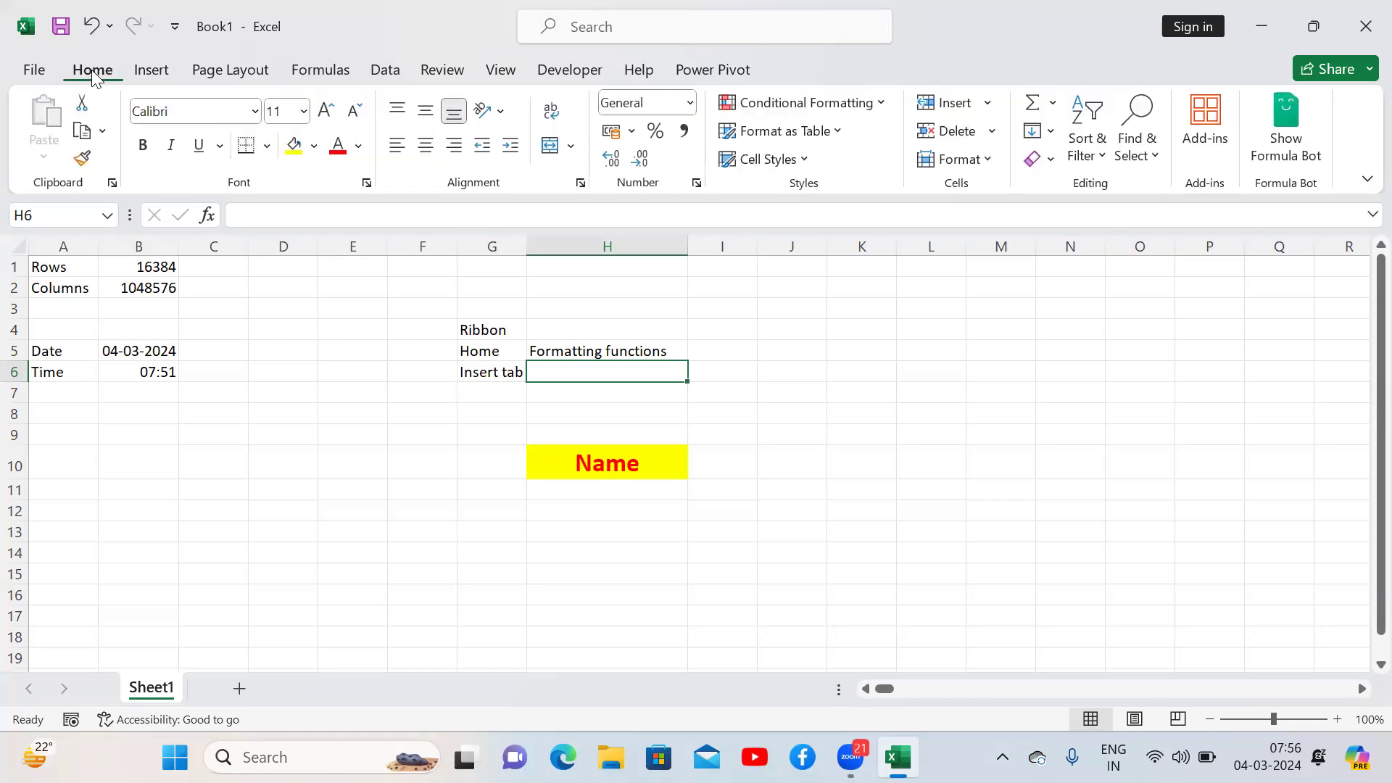
pyautogui.press('alt')
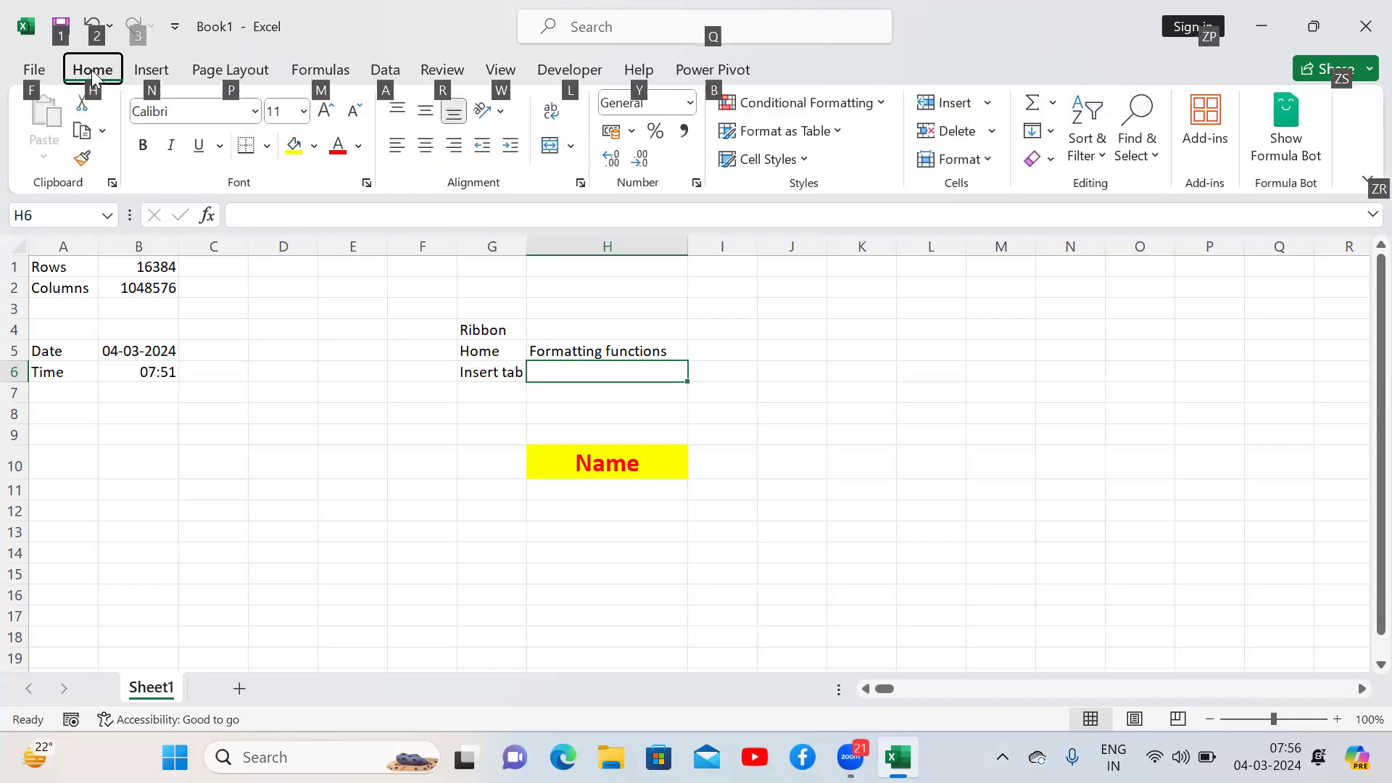
pyautogui.press('n')
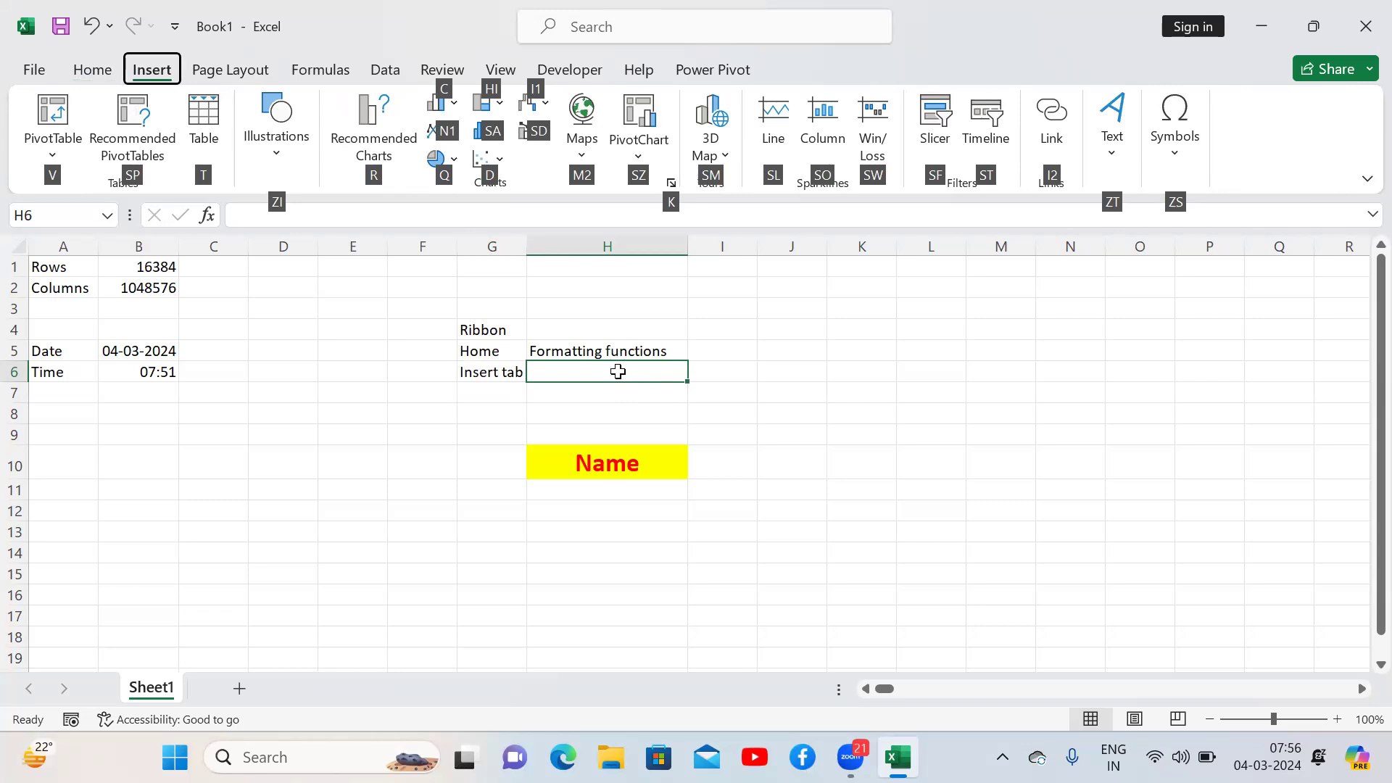
pyautogui.click(618, 372)
pyautogui.write('Pivot table')
# Step: Commit 'Pivot table' in H6 and reselect that cell
pyautogui.press('Return')
pyautogui.click(618, 371)
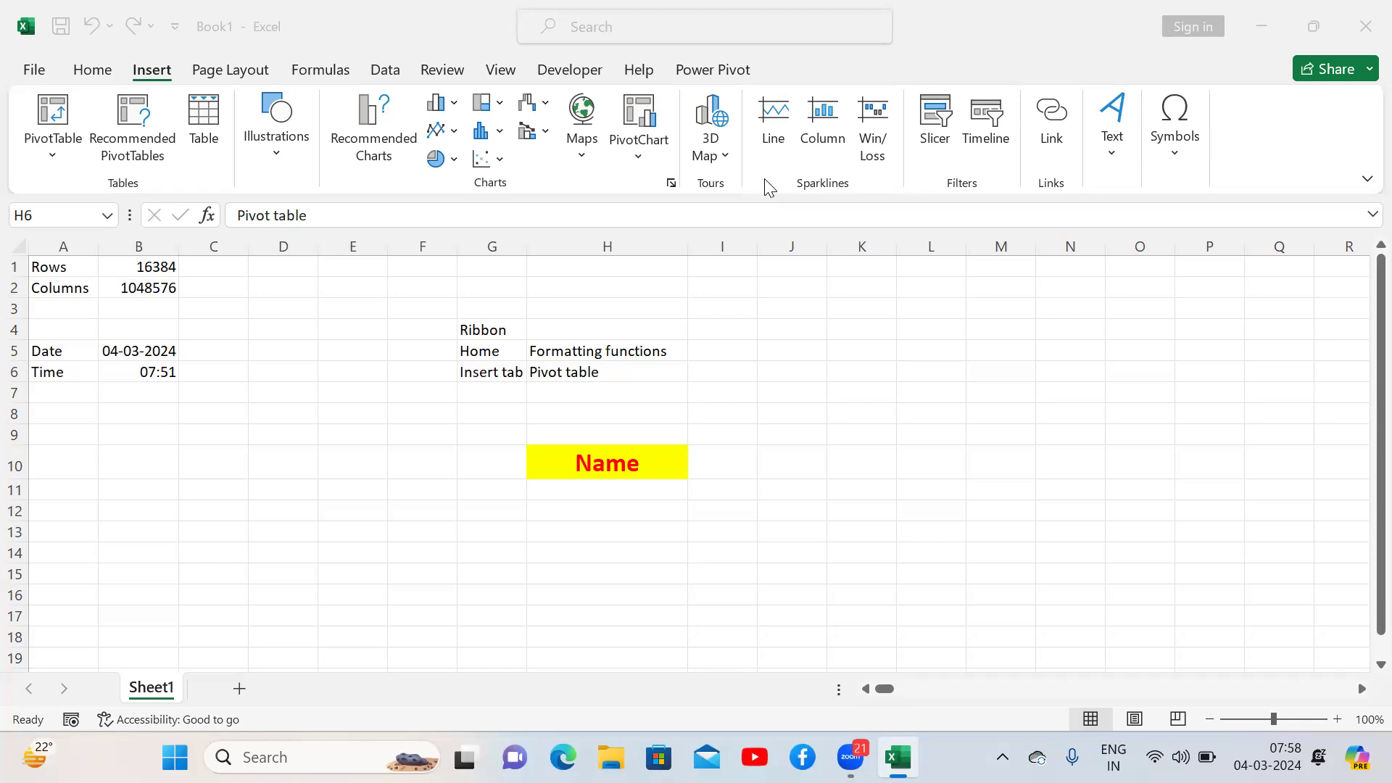
# Step: Refocus Excel and drag its title bar to restore the window to a smaller size
pyautogui.click(631, 367)
pyautogui.click(1226, 36)
pyautogui.moveTo(1263, 33); pyautogui.dragTo(1004, 138)
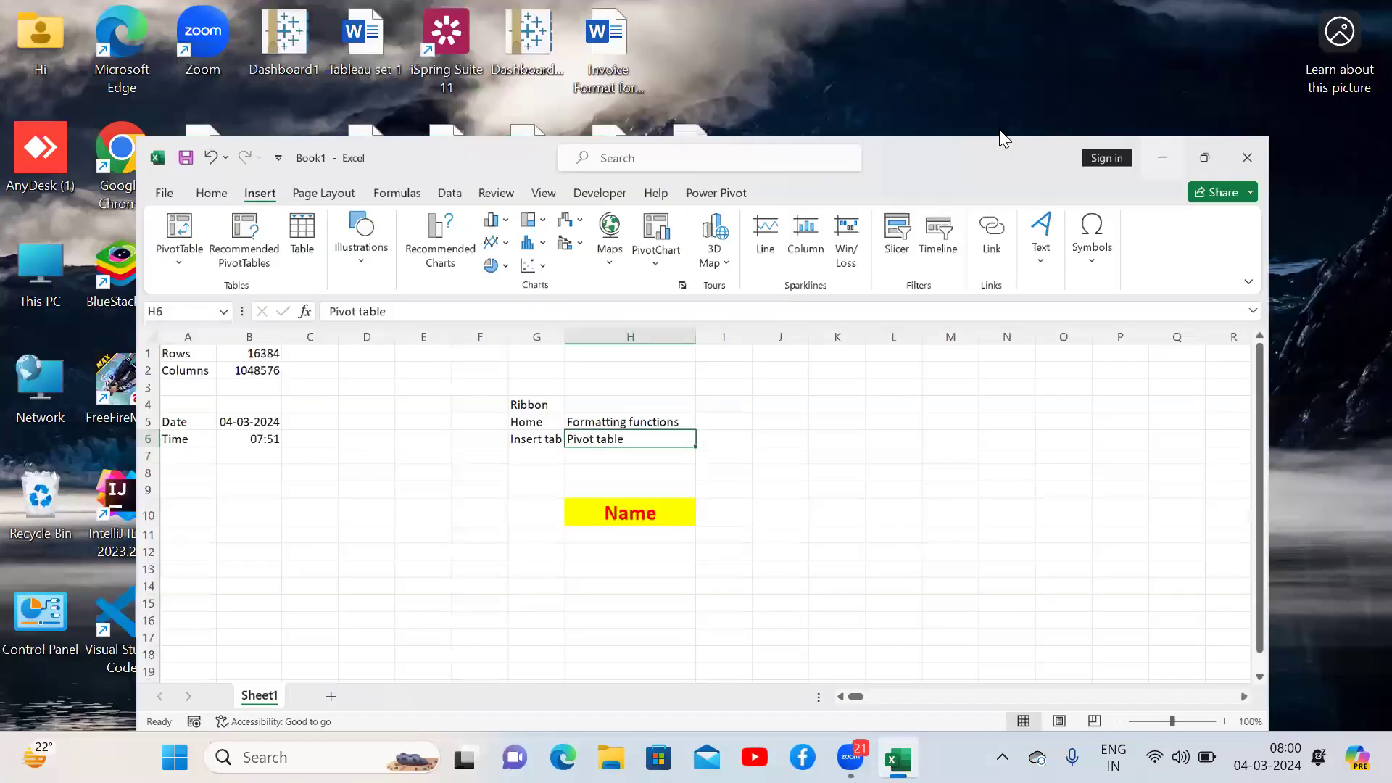
# Step: Show the desktop with Win+D and open the Batch 537 file workbook
pyautogui.press('super+d')
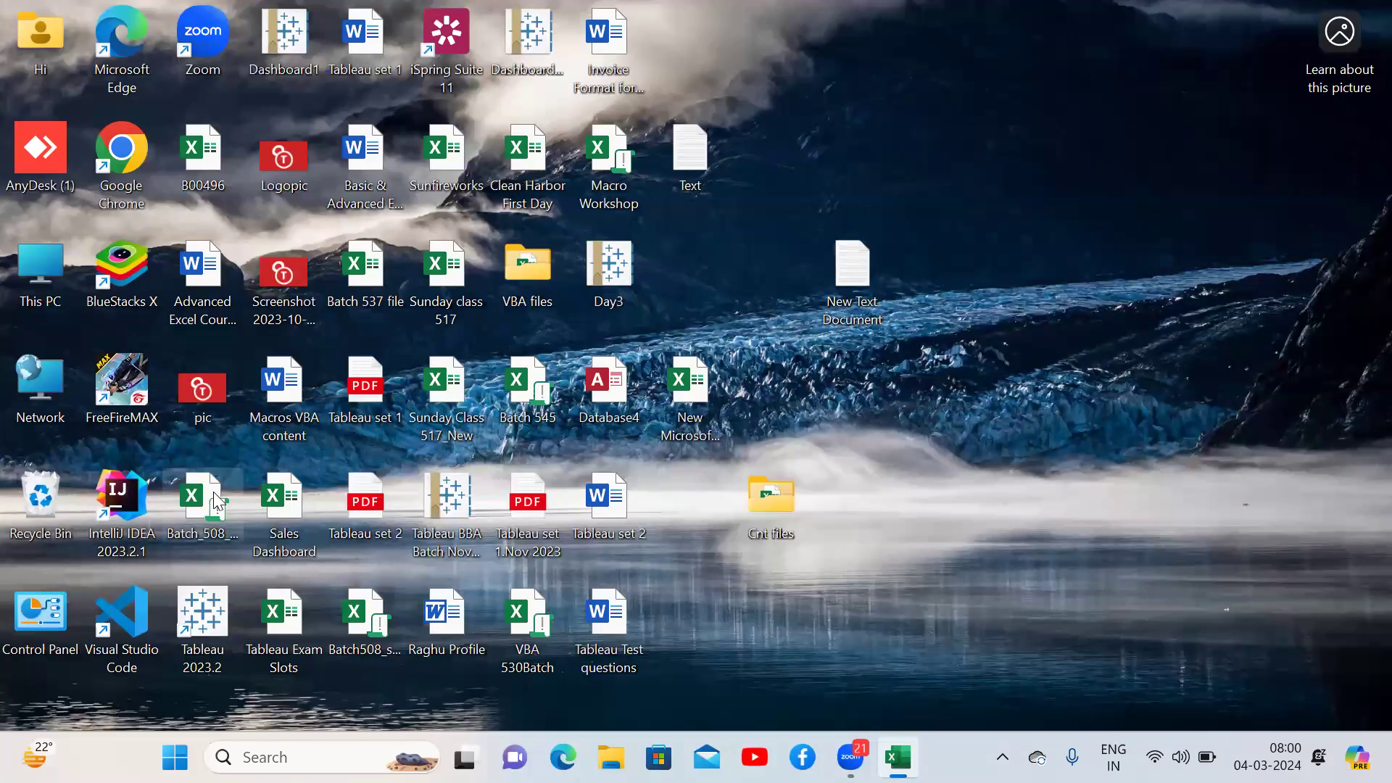
pyautogui.doubleClick(375, 268)
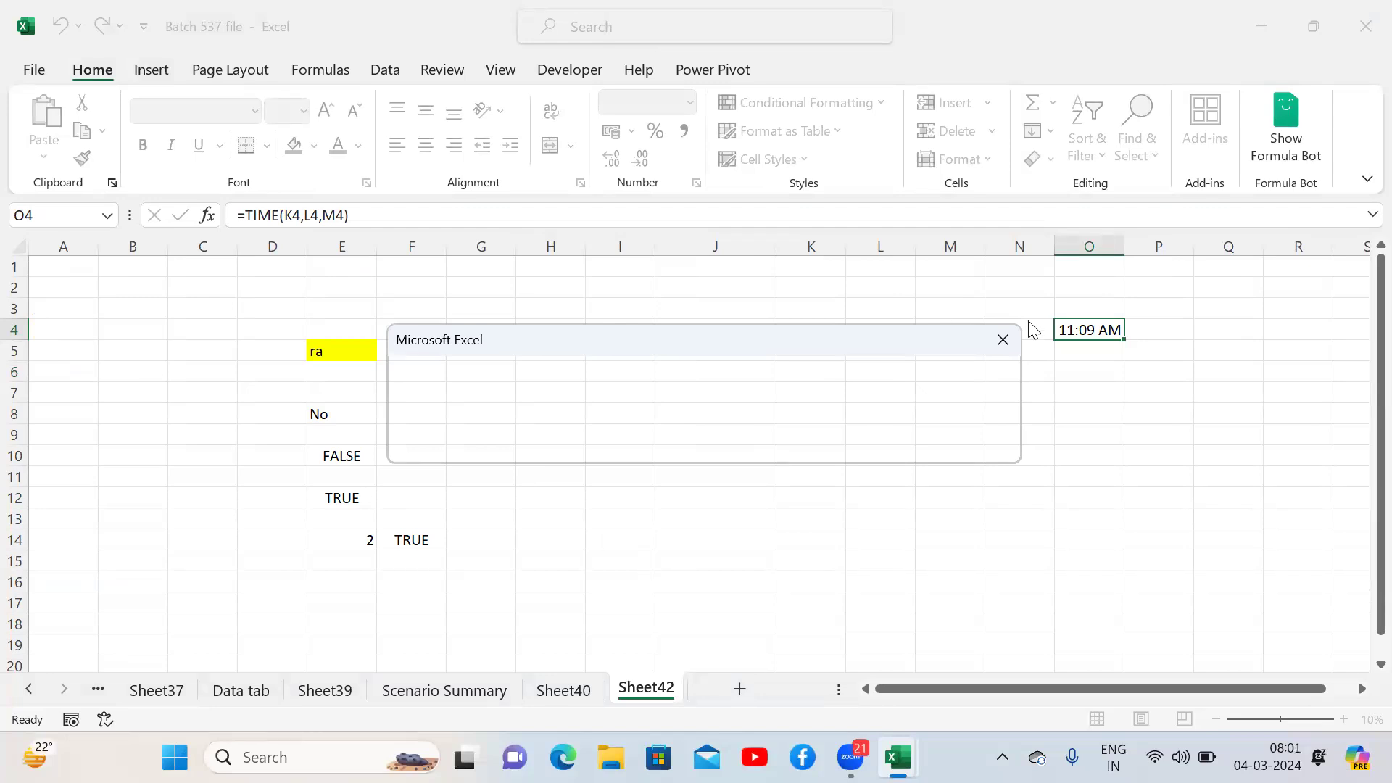
# Step: Open without updating links, then step back through the sheets to the Sheet35 pivot table
pyautogui.click(690, 449)
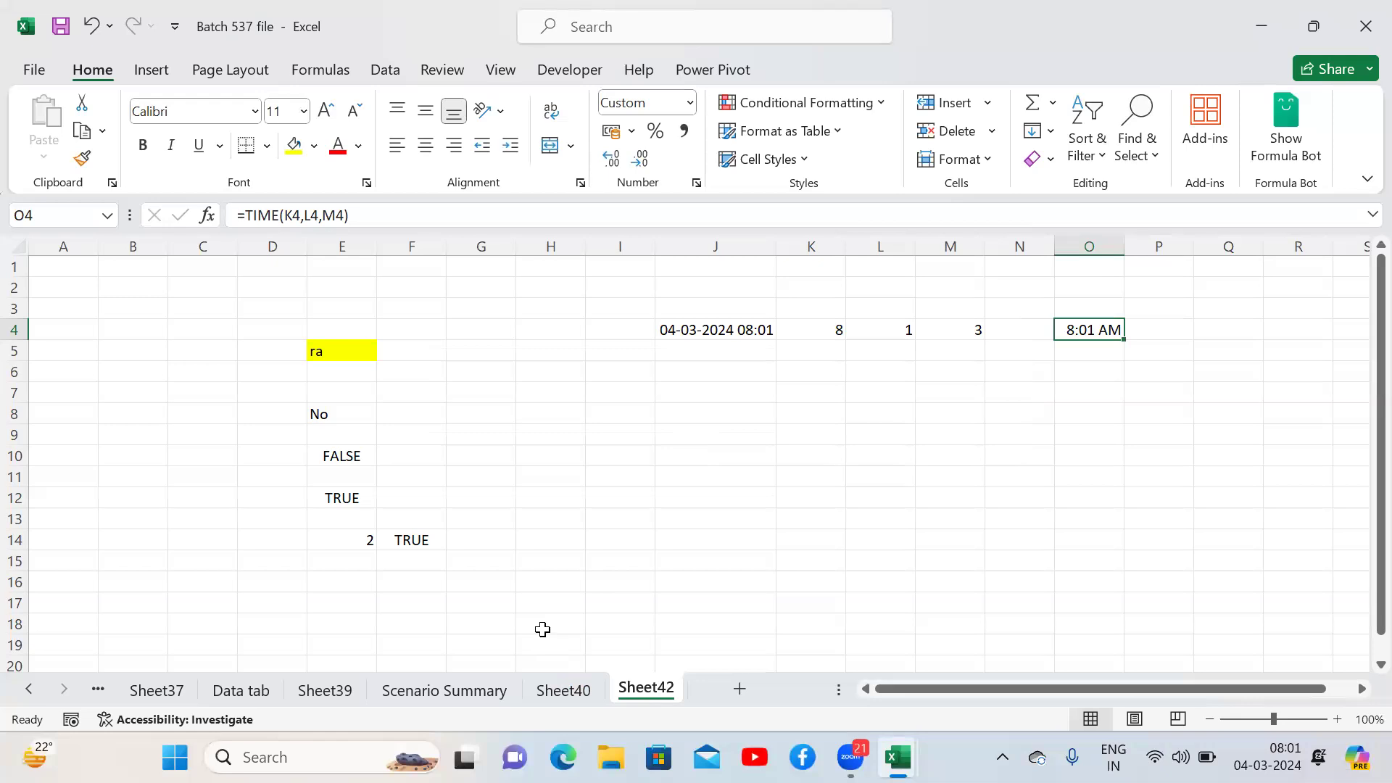
pyautogui.click(562, 691)
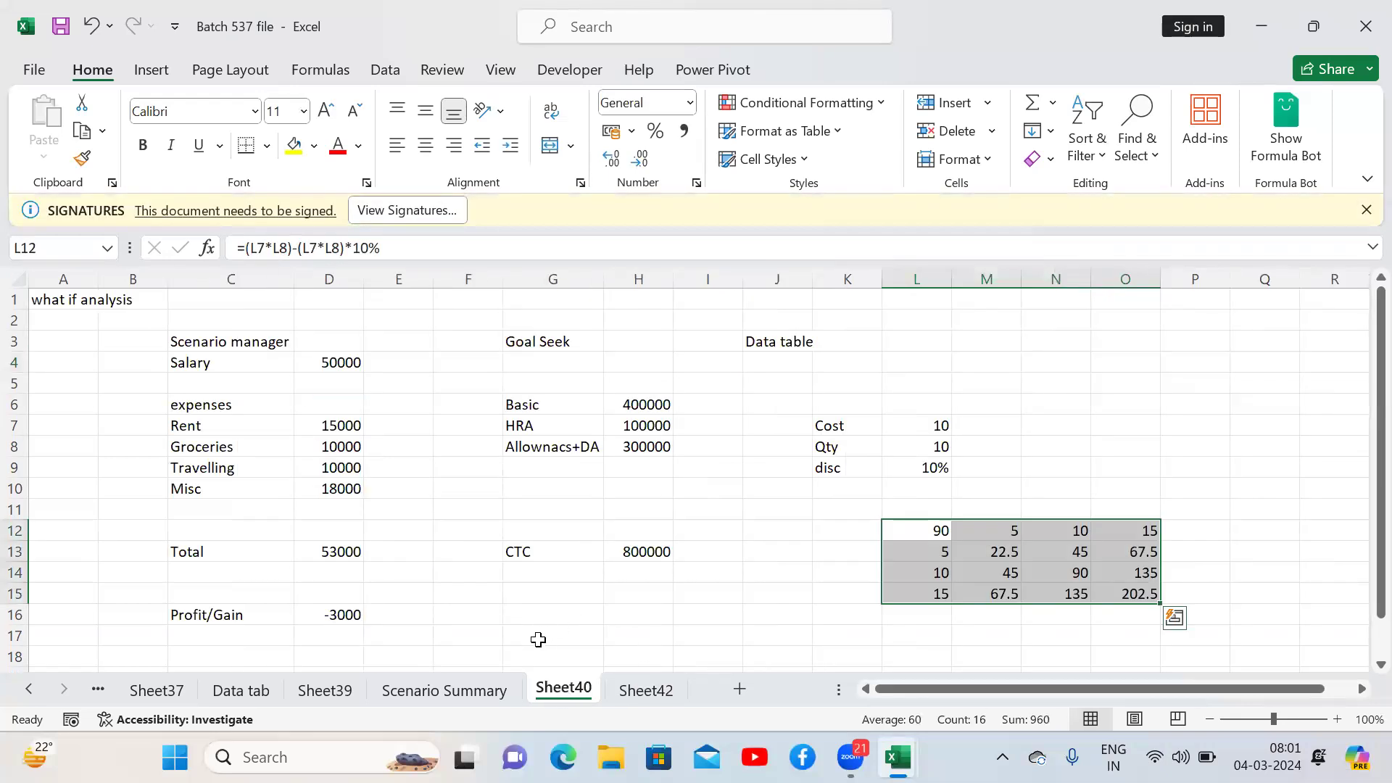
pyautogui.hotkey('ctrl', 'pageup')
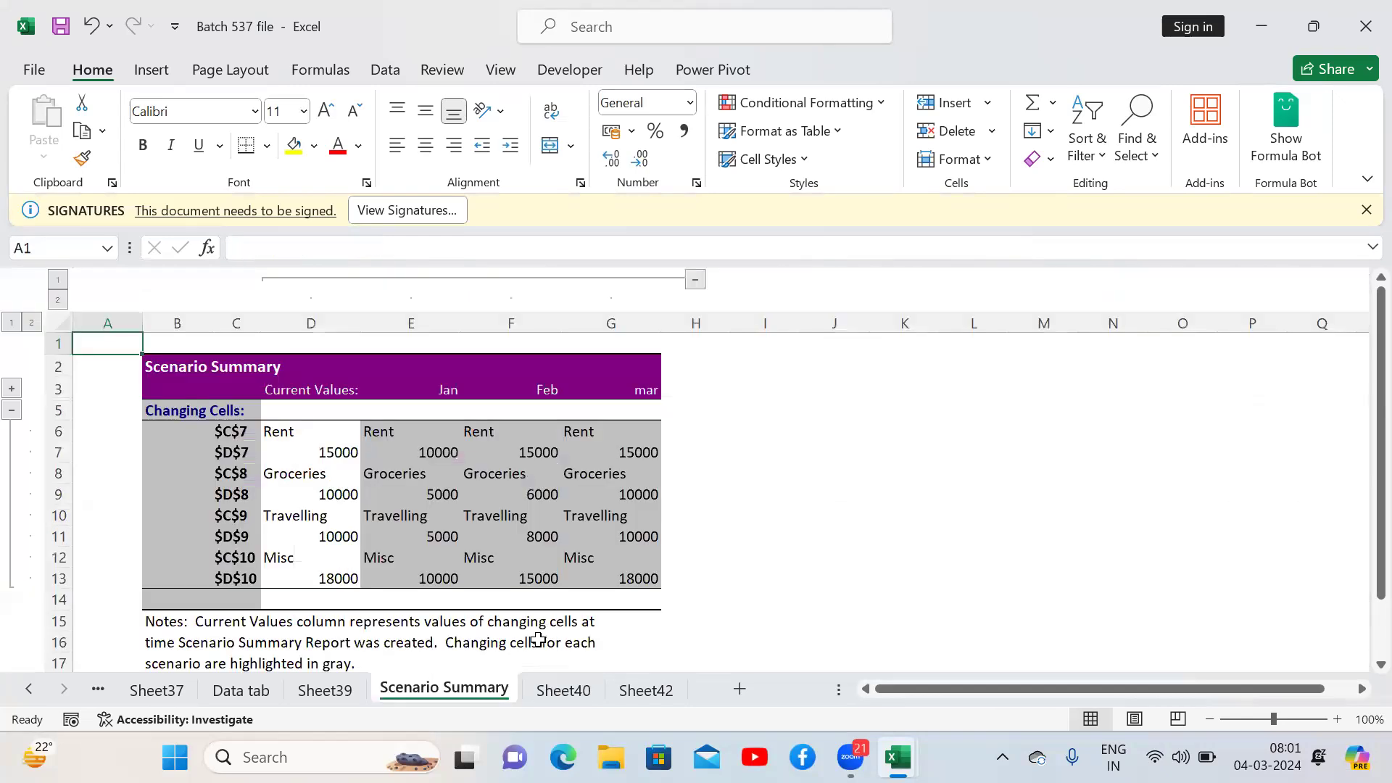
pyautogui.hotkey('ctrl', 'pageup')
pyautogui.hotkey('ctrl', 'pageup')
pyautogui.hotkey('ctrl', 'pageup')
pyautogui.hotkey('ctrl', 'pageup')
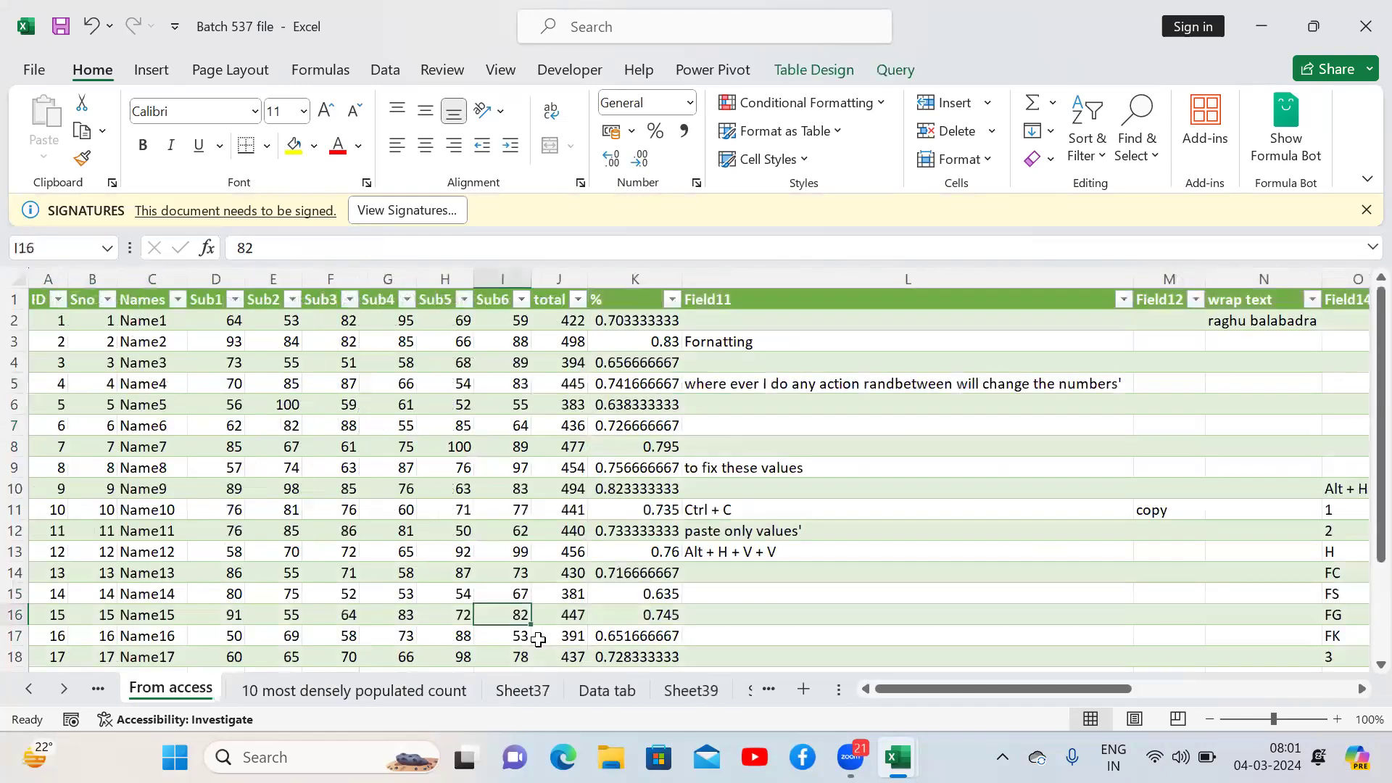
pyautogui.hotkey('ctrl', 'pageup')
pyautogui.hotkey('ctrl', 'pageup')
pyautogui.hotkey('ctrl', 'pageup')
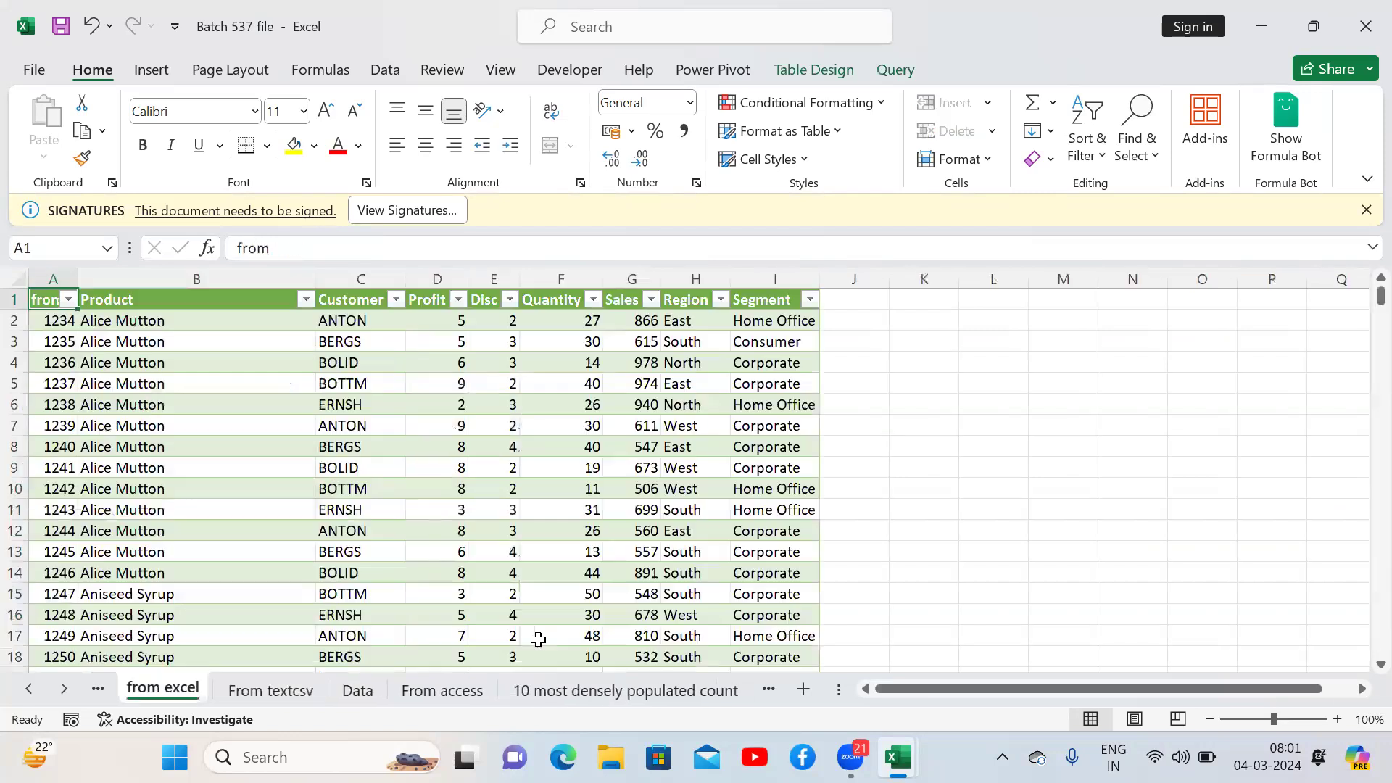
pyautogui.hotkey('ctrl', 'pageup')
pyautogui.hotkey('ctrl', 'pageup')
pyautogui.hotkey('ctrl', 'pageup')
pyautogui.hotkey('ctrl', 'pageup')
pyautogui.hotkey('ctrl', 'pageup')
pyautogui.hotkey('ctrl', 'pageup')
pyautogui.hotkey('ctrl', 'pageup')
pyautogui.hotkey('ctrl', 'pageup')
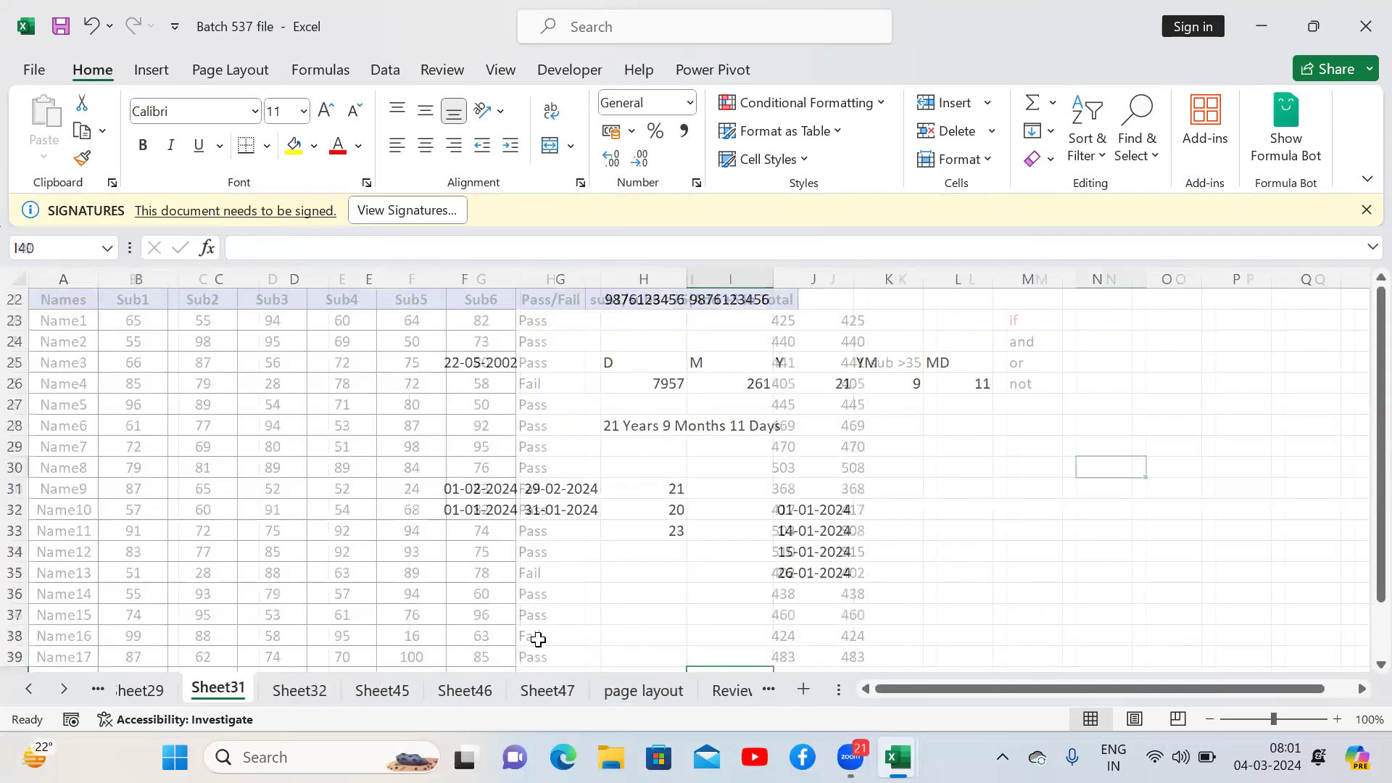
pyautogui.hotkey('ctrl', 'pageup')
pyautogui.hotkey('ctrl', 'pageup')
pyautogui.hotkey('ctrl', 'pageup')
pyautogui.hotkey('ctrl', 'pageup')
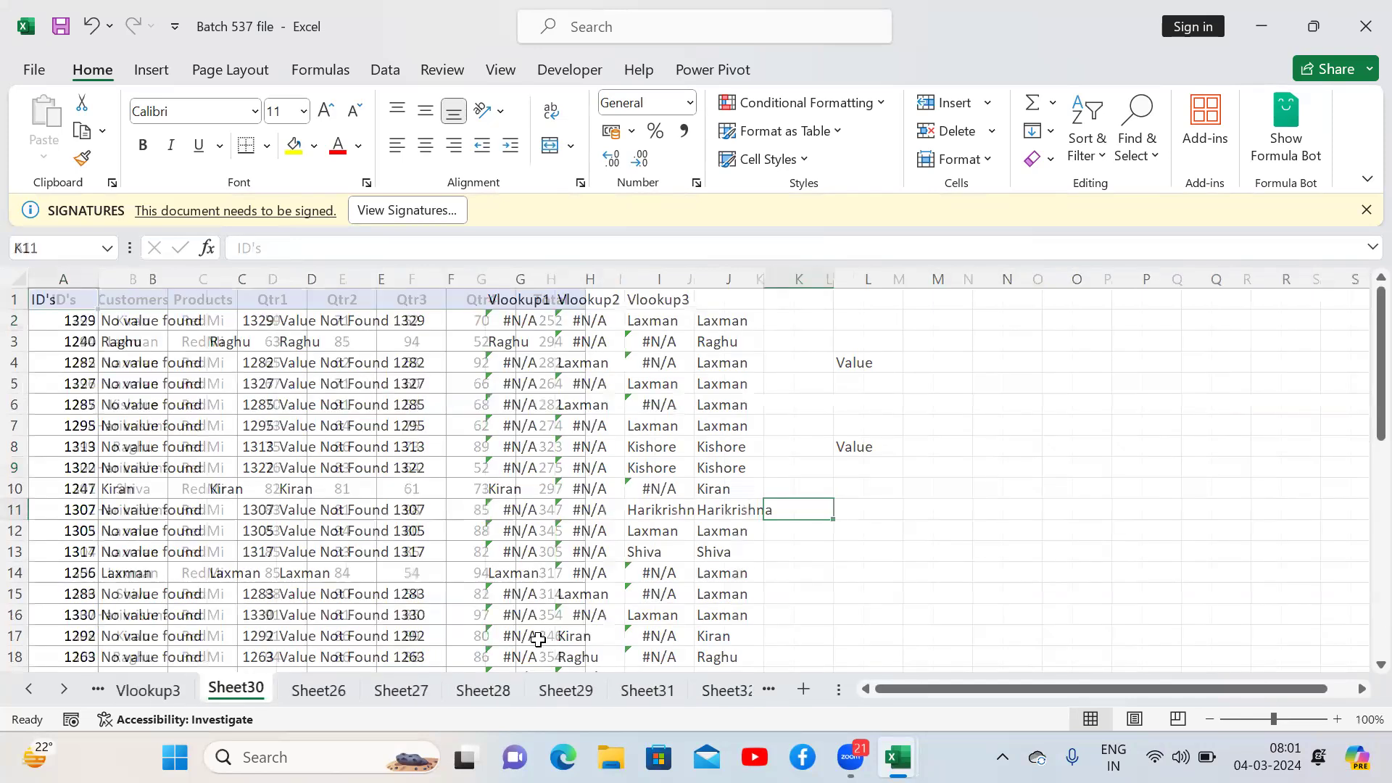
pyautogui.hotkey('ctrl', 'pageup')
pyautogui.hotkey('ctrl', 'pageup')
pyautogui.hotkey('ctrl', 'pageup')
pyautogui.hotkey('ctrl', 'pageup')
pyautogui.hotkey('ctrl', 'pageup')
pyautogui.hotkey('ctrl', 'pageup')
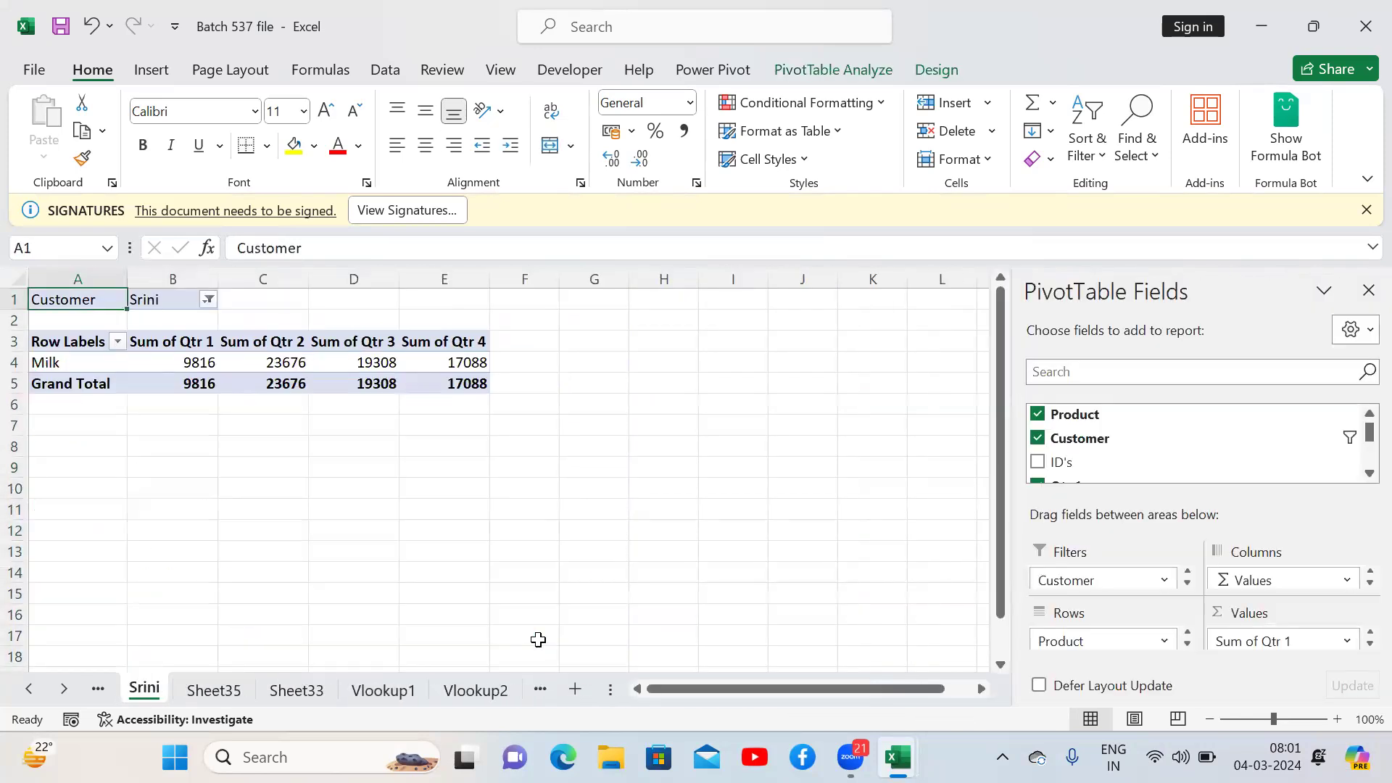
pyautogui.hotkey('ctrl', 'pagedown')
pyautogui.click(431, 420)
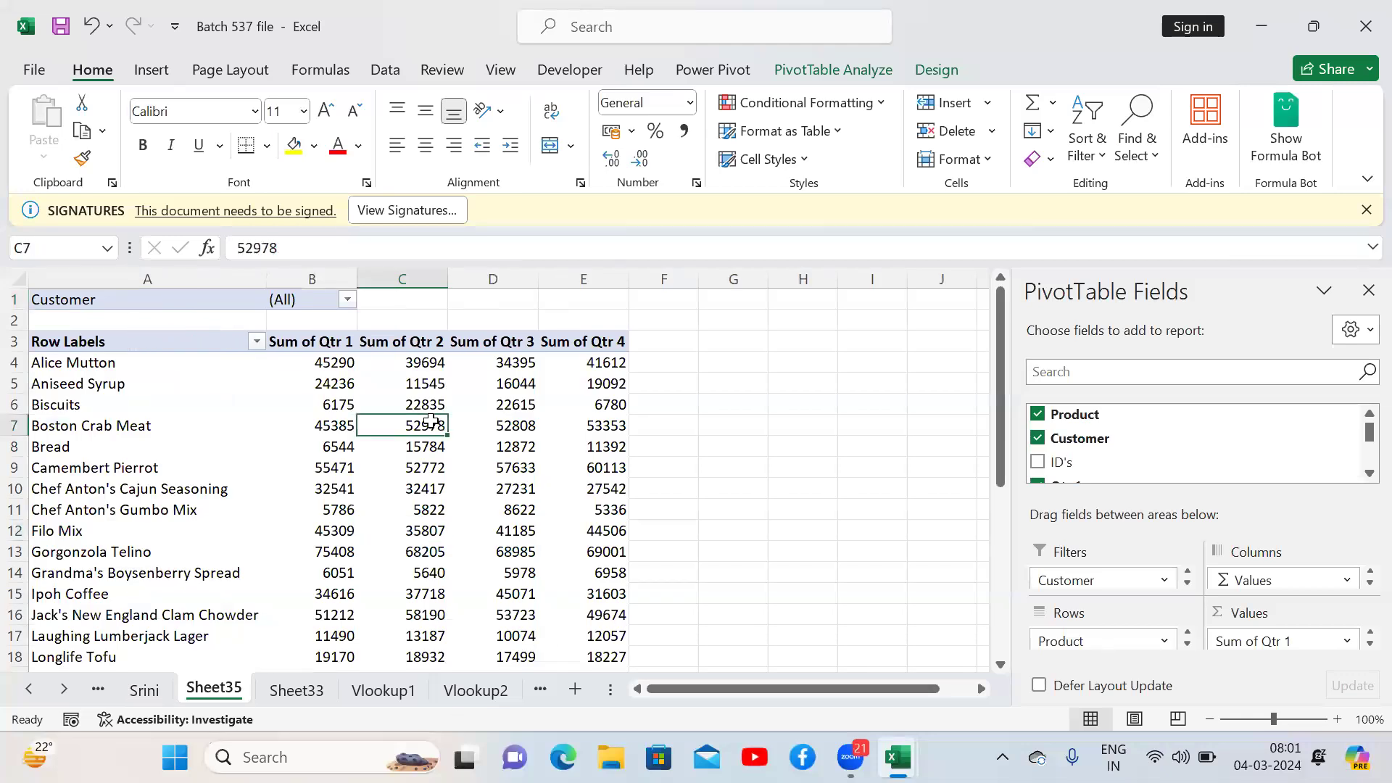
# Step: Toggle between PivotTable Analyze and Design options for the Sheet35 pivot table, ending on Design
pyautogui.click(436, 463)
pyautogui.click(815, 65)
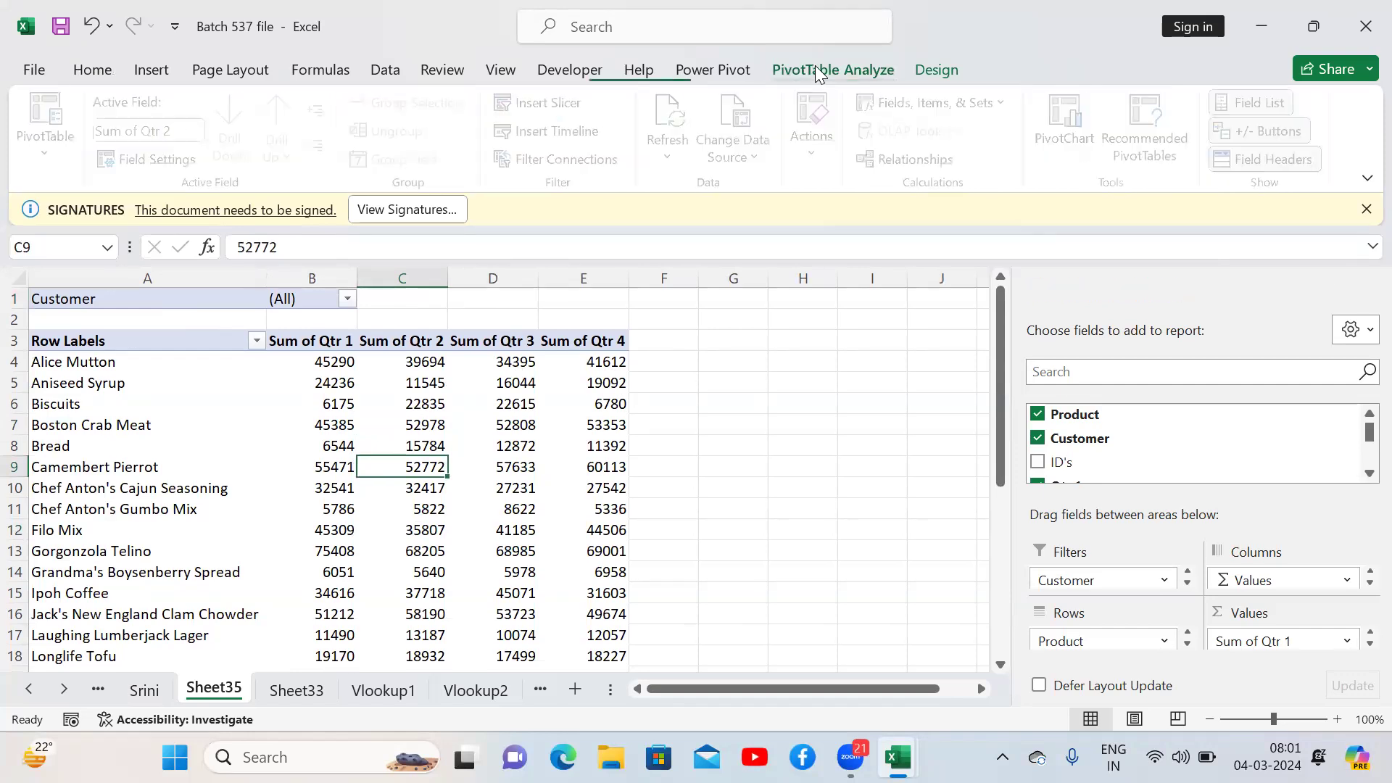
pyautogui.click(925, 71)
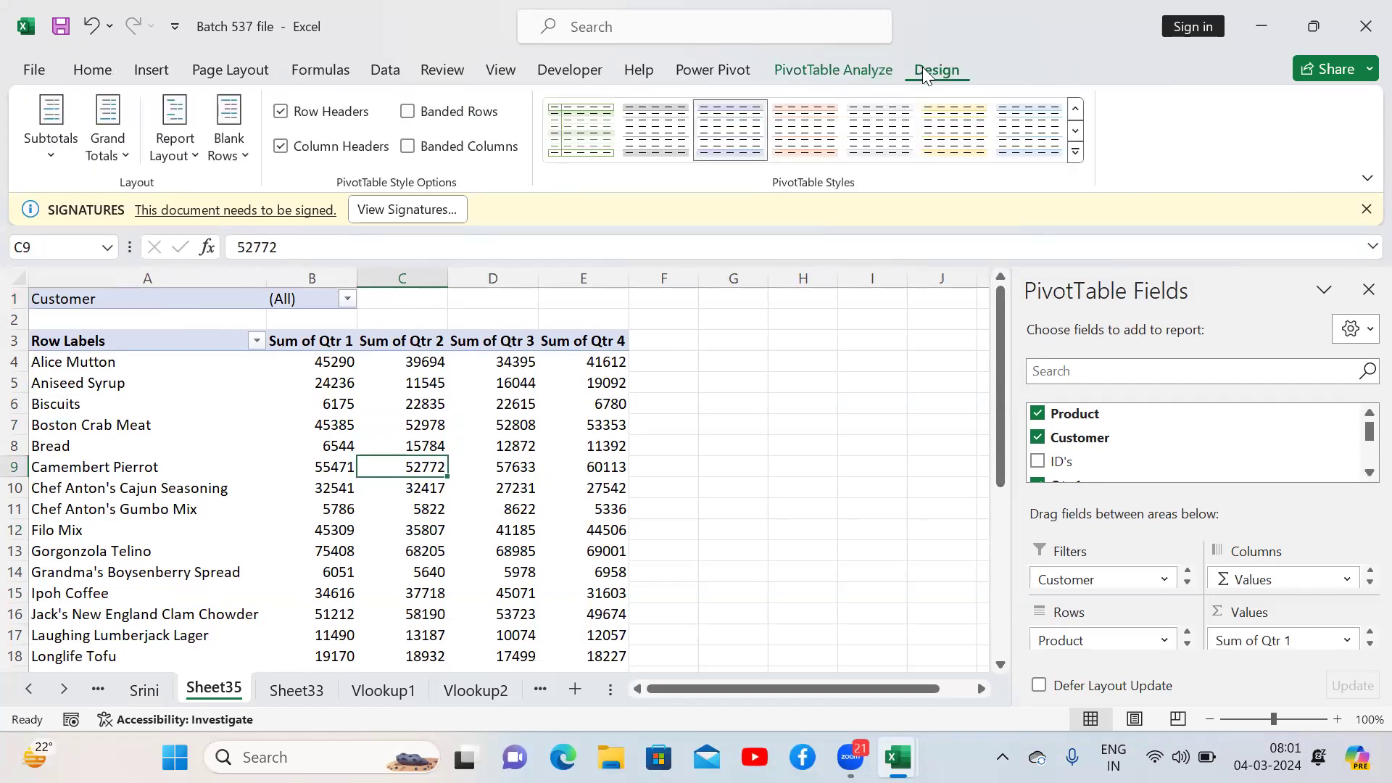
pyautogui.click(828, 65)
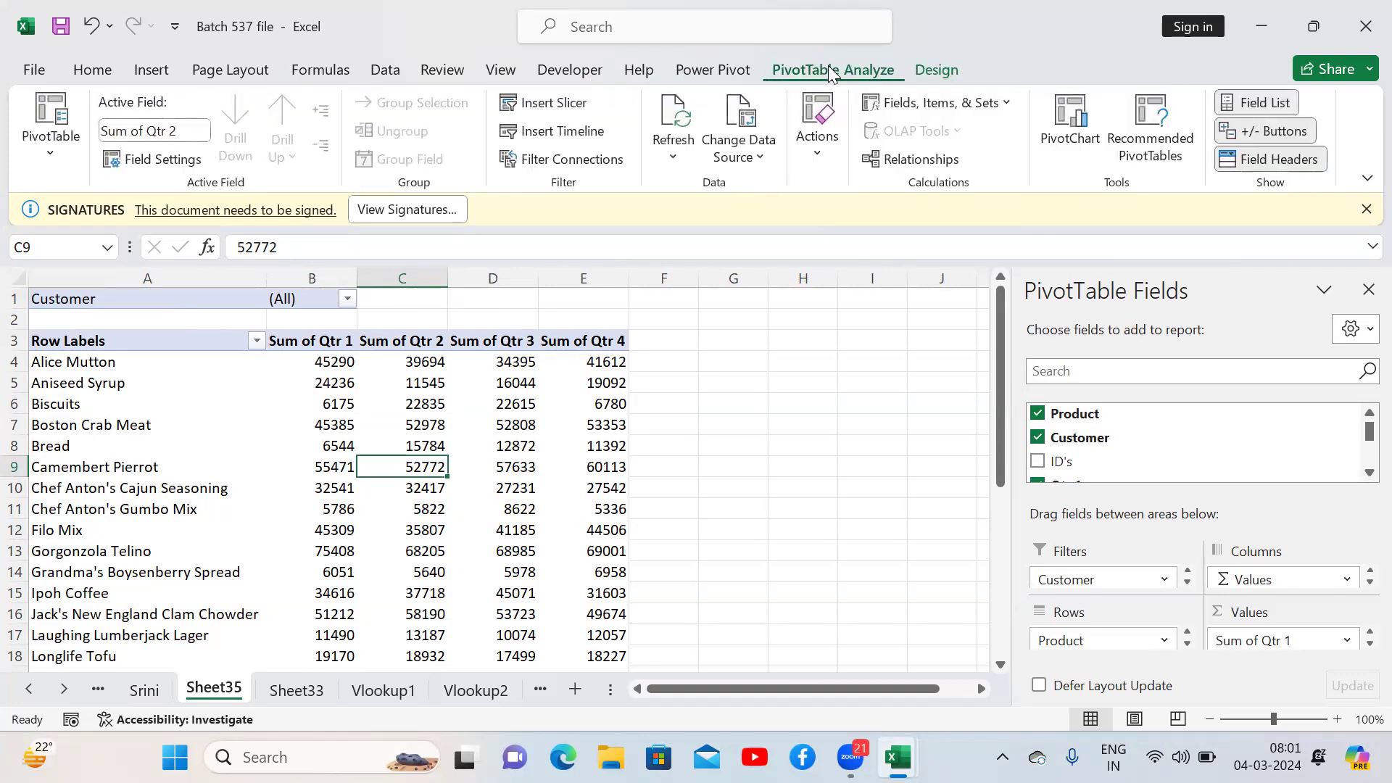
pyautogui.click(931, 68)
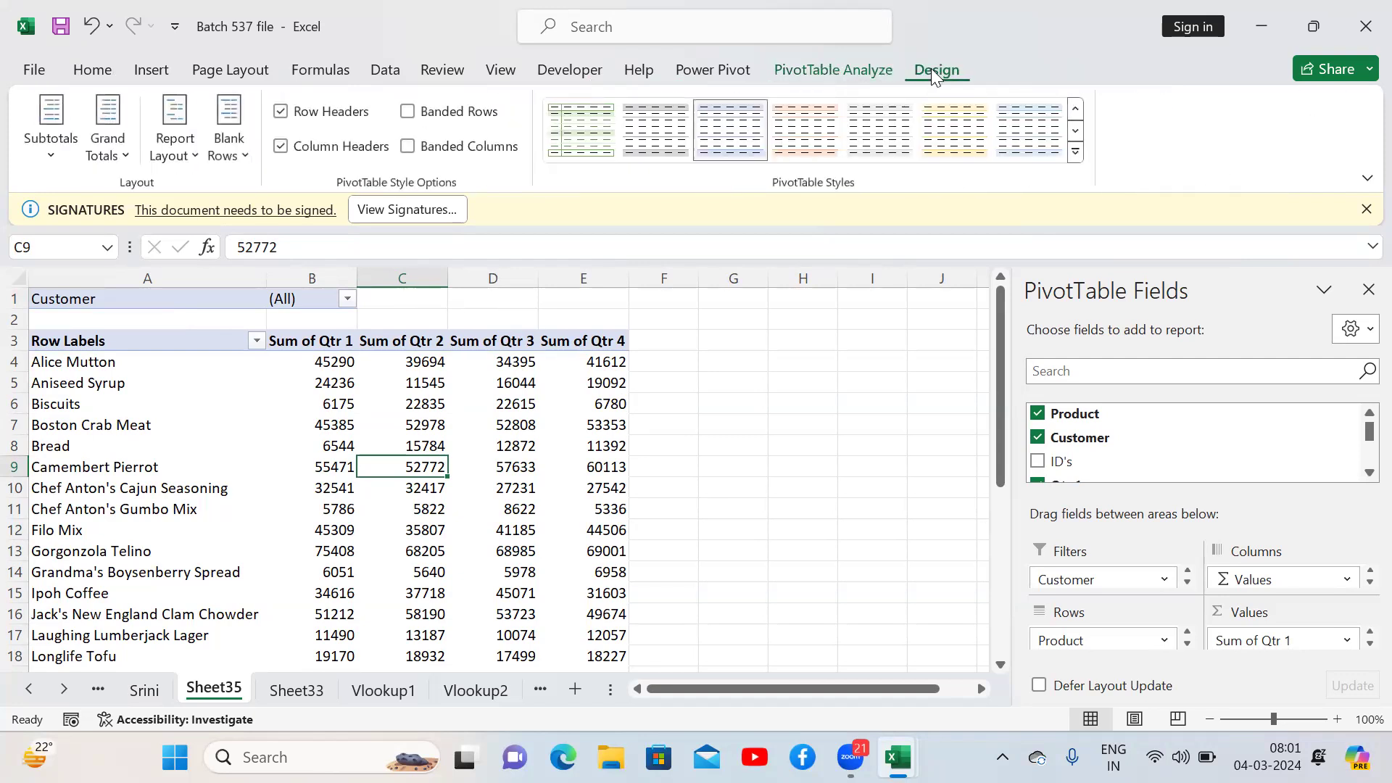
pyautogui.click(722, 419)
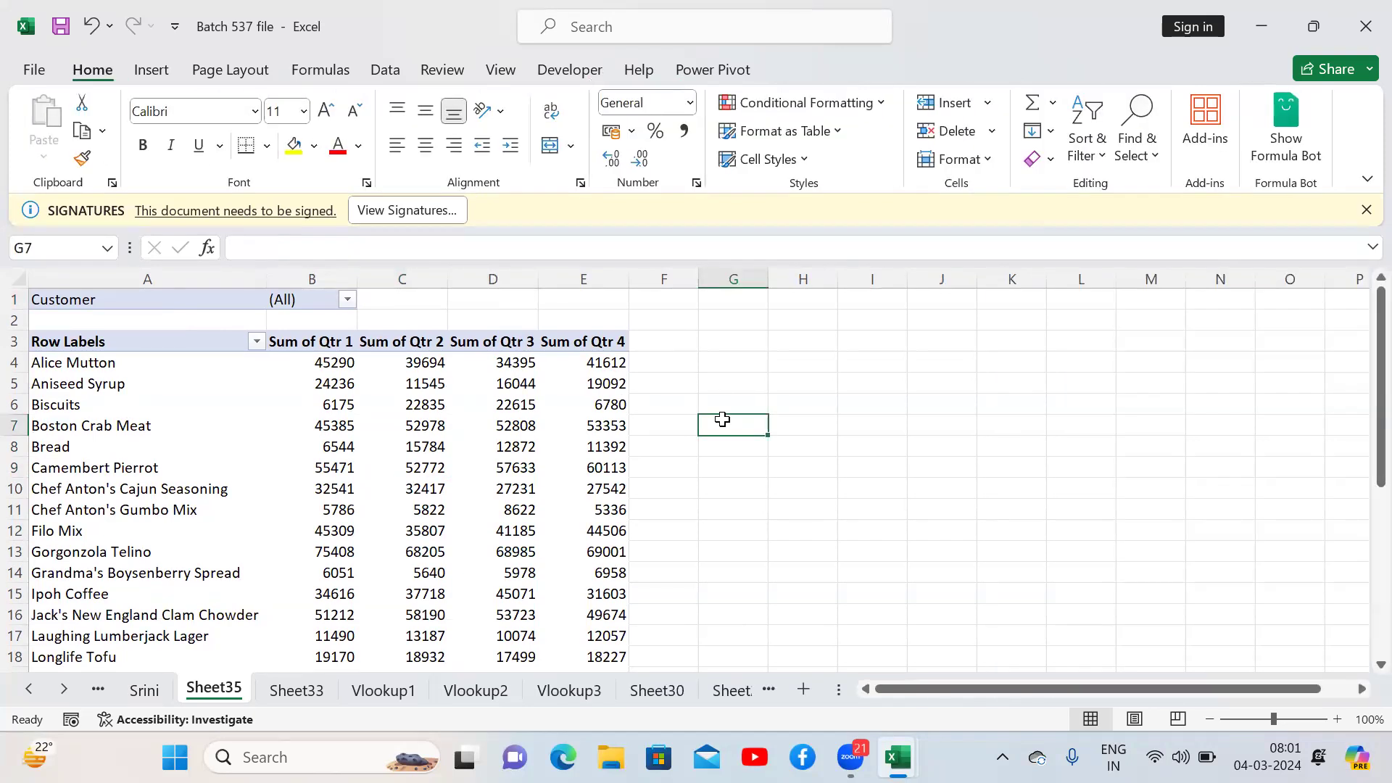
pyautogui.click(383, 510)
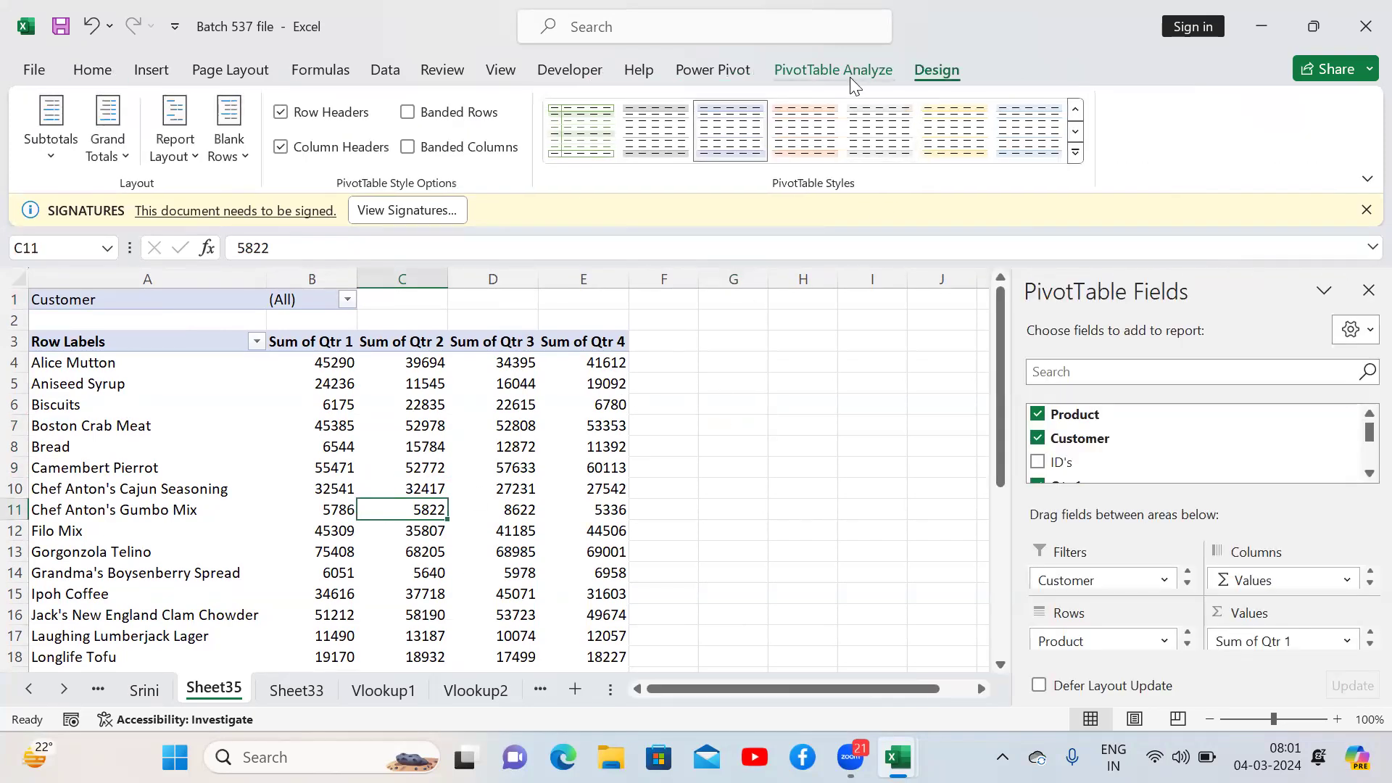
pyautogui.click(850, 77)
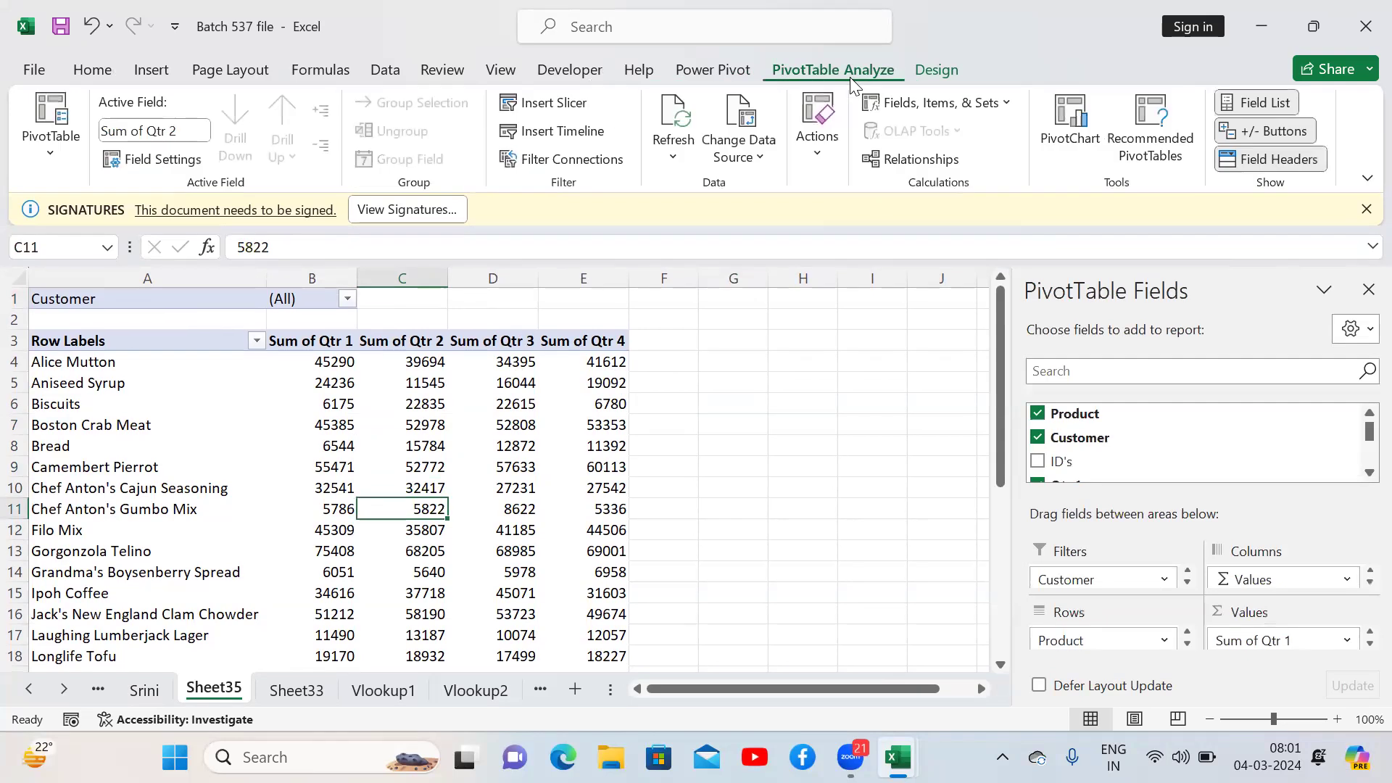
pyautogui.click(955, 77)
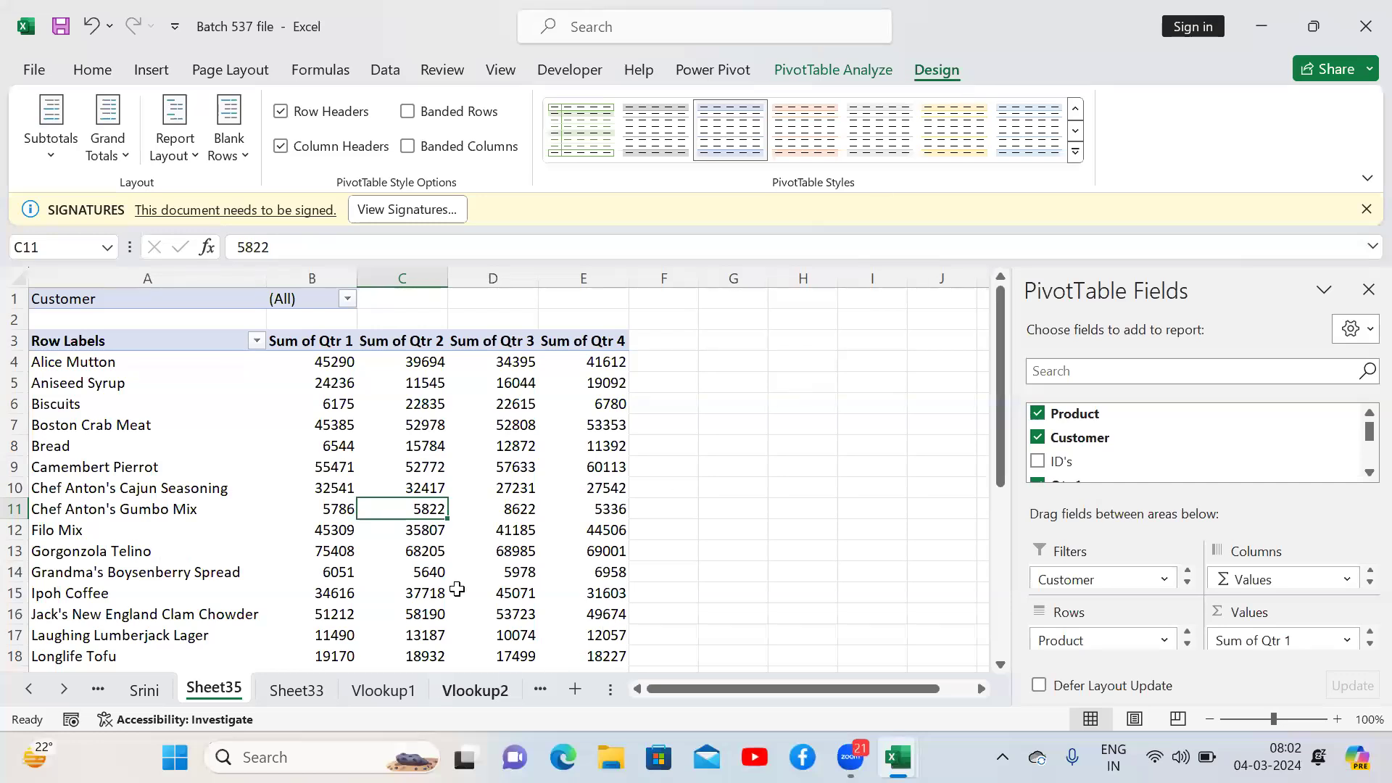
pyautogui.moveTo(898, 757)
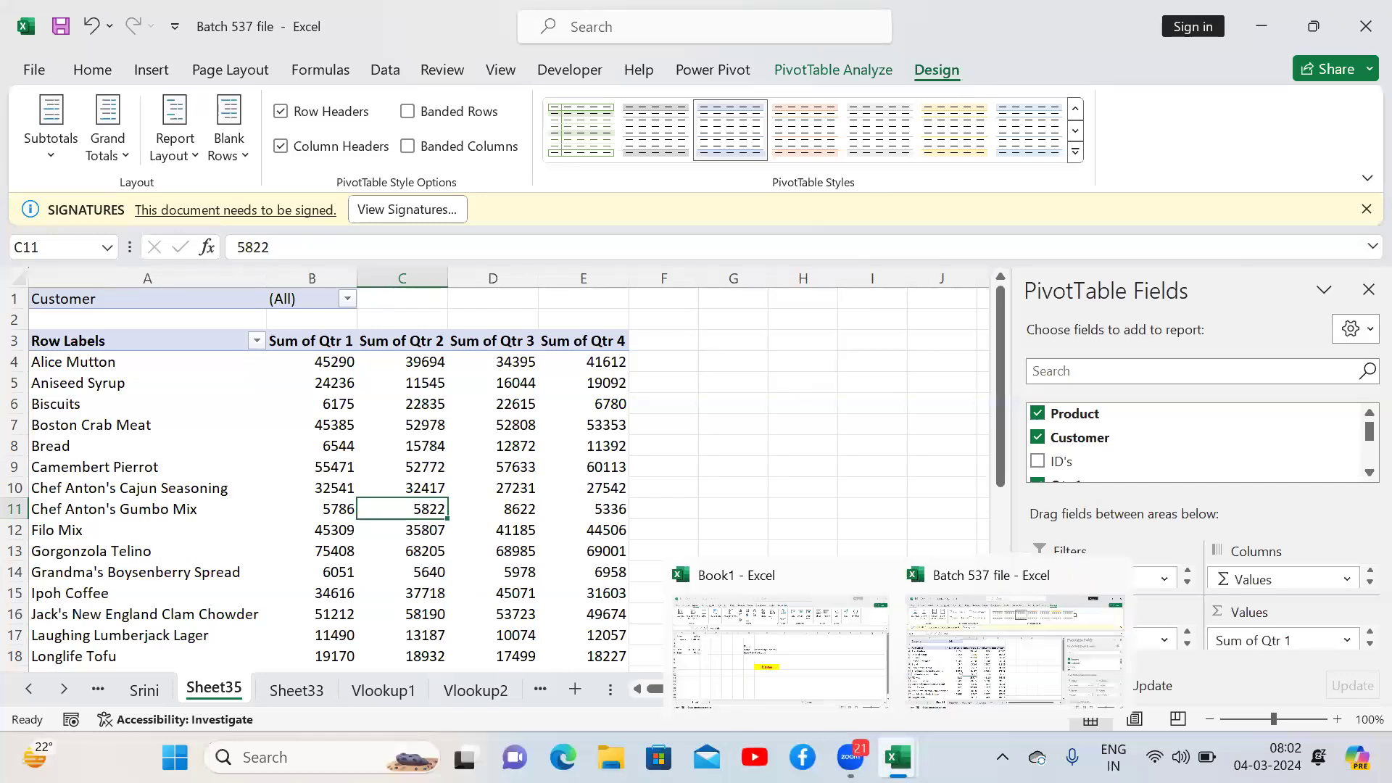
# Step: Switch to Book1 and append ', Charts' to the Insert tab note in H6
pyautogui.click(815, 620)
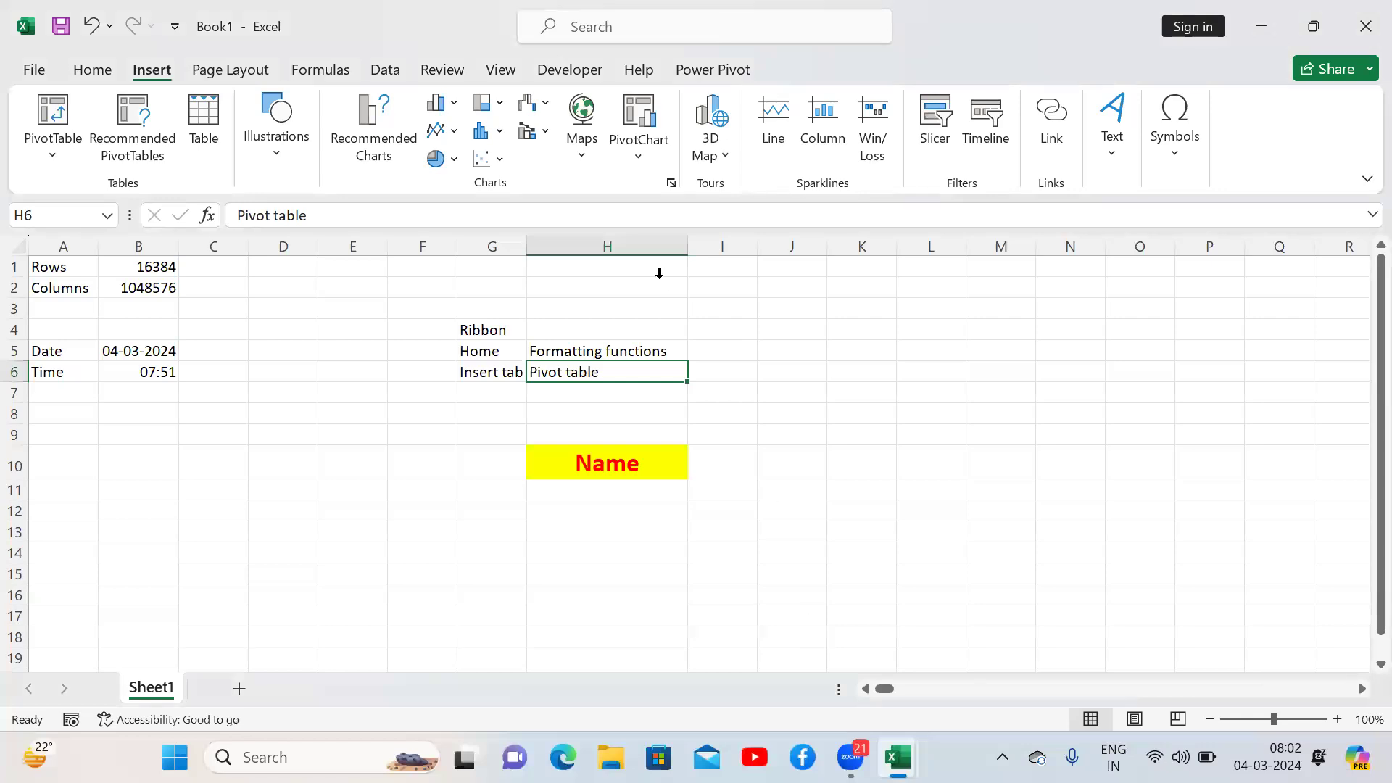
pyautogui.doubleClick(617, 370)
pyautogui.write(',')
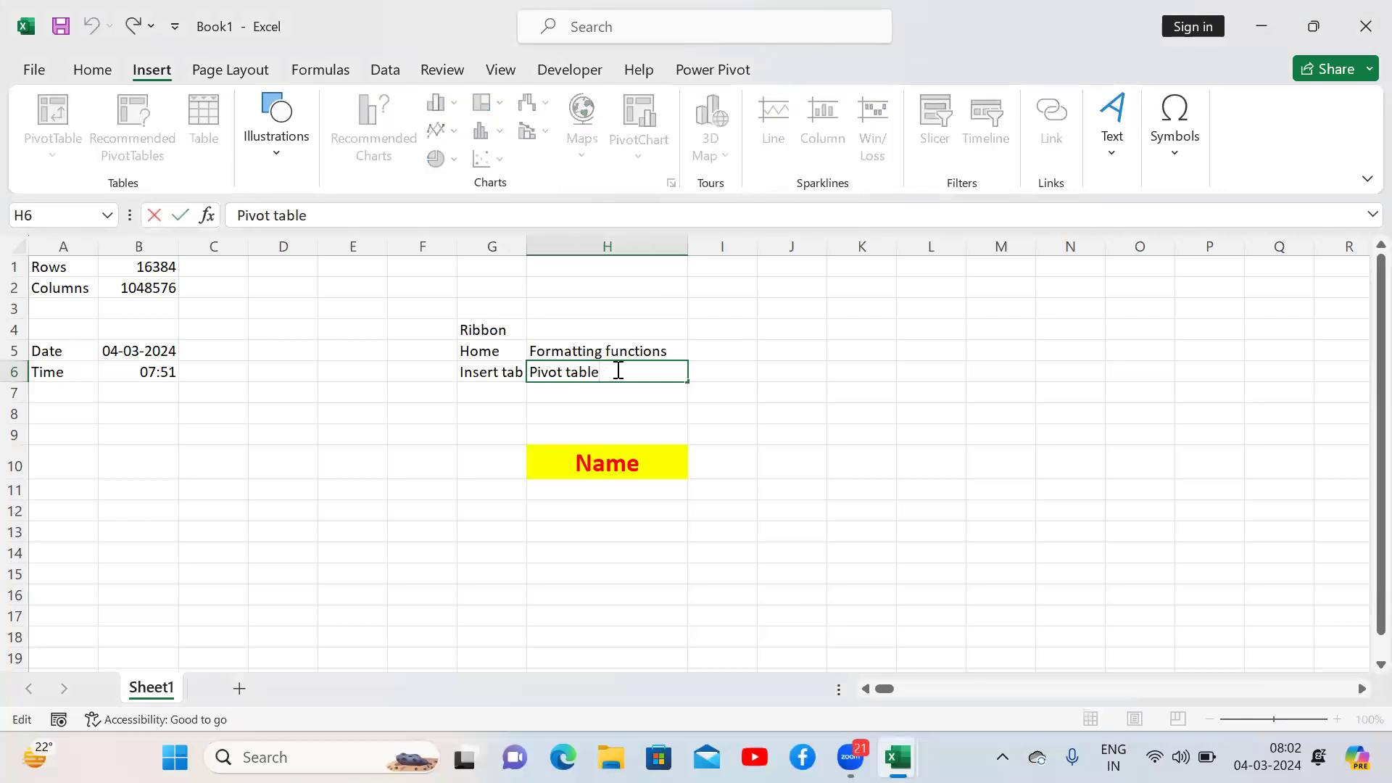
pyautogui.write(' Charts')
pyautogui.press('Return')
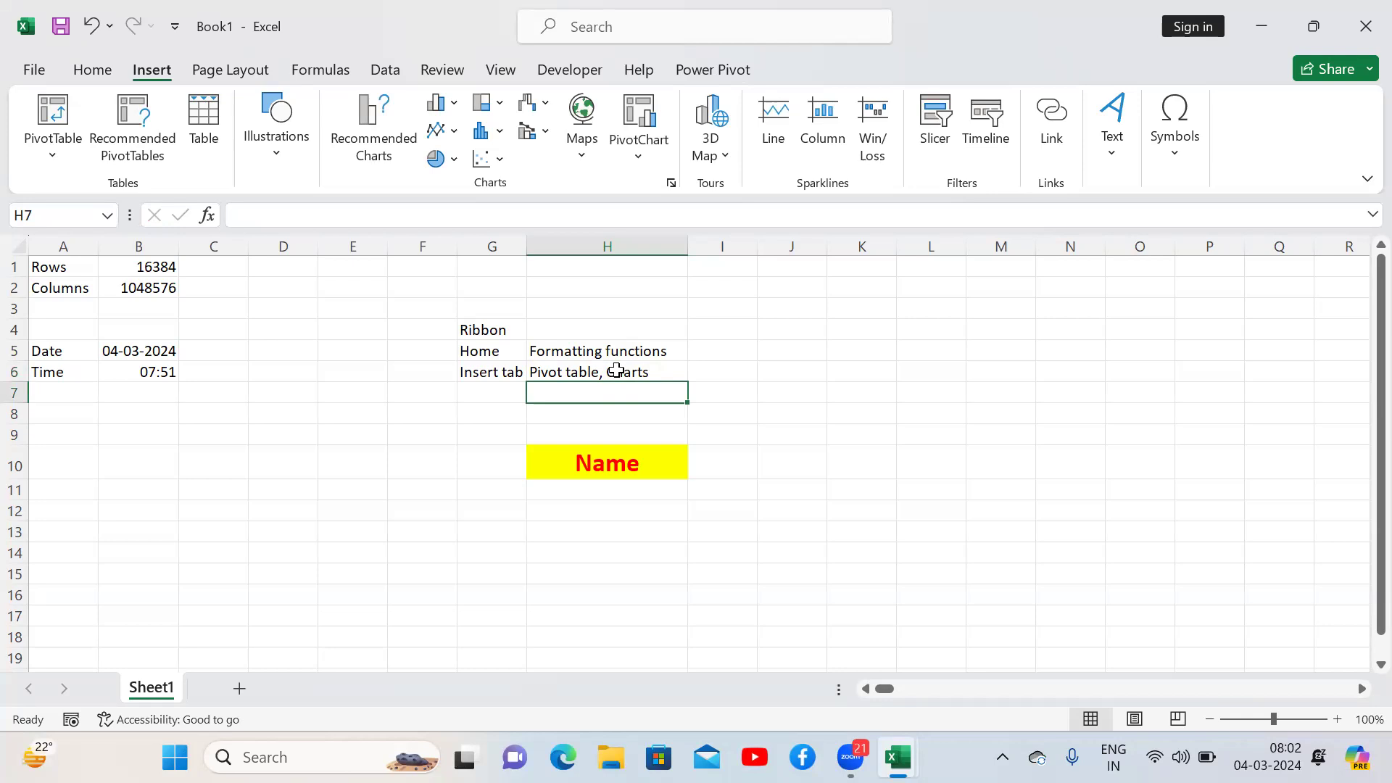
# Step: Enter 10, 20 and 30 in K5:K7 and select those three values
pyautogui.moveTo(897, 758)
pyautogui.click(864, 412)
pyautogui.click(847, 341)
pyautogui.write('10')
pyautogui.press('Return')
pyautogui.write('20')
pyautogui.press('Return')
pyautogui.write('0')
pyautogui.press('BackSpace')
pyautogui.write('30')
pyautogui.press('Return')
pyautogui.press('Up')
pyautogui.press('Up')
pyautogui.click(847, 344)
pyautogui.hotkey('shift', 'Down')
pyautogui.hotkey('shift', 'Down')
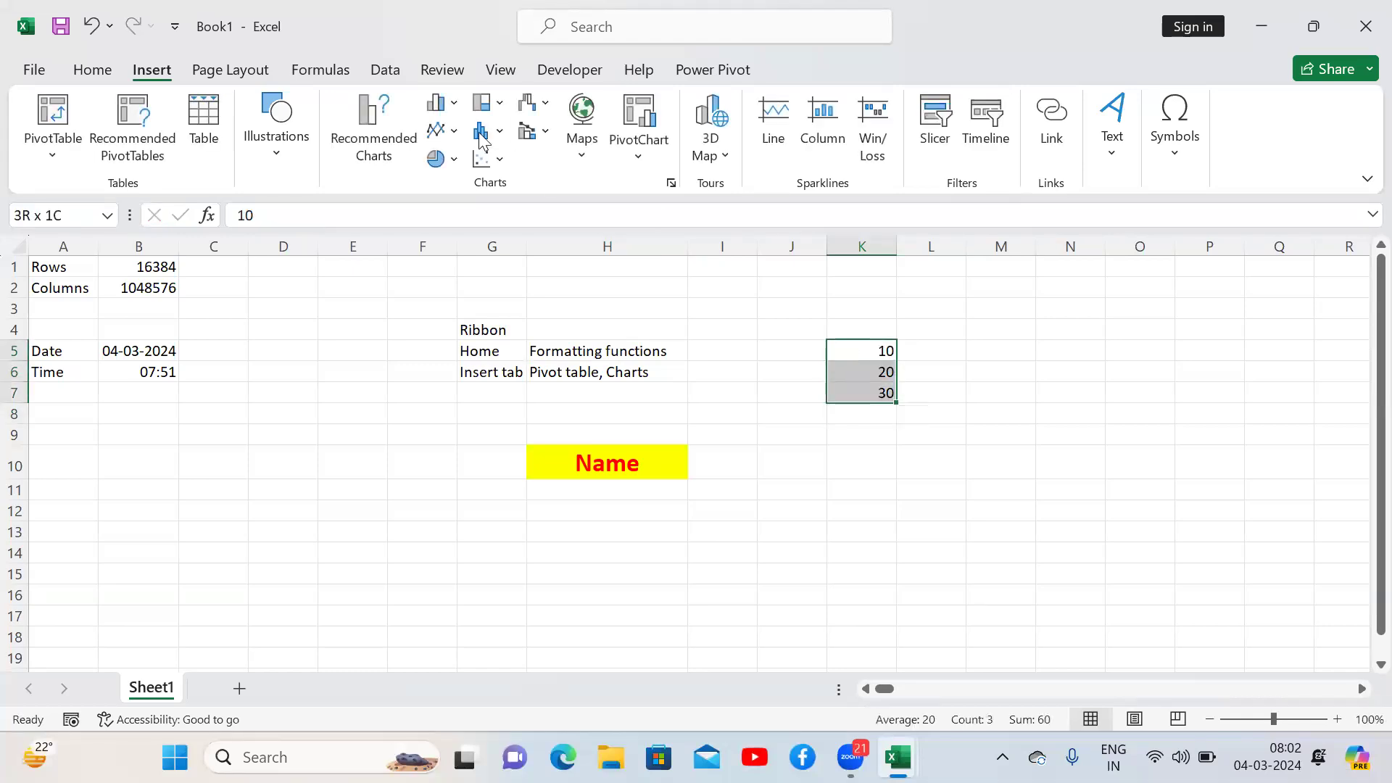
# Step: Insert a clustered column chart of 10, 20, 30 from K5:K7, then cut it from the sheet
pyautogui.click(450, 105)
pyautogui.click(460, 170)
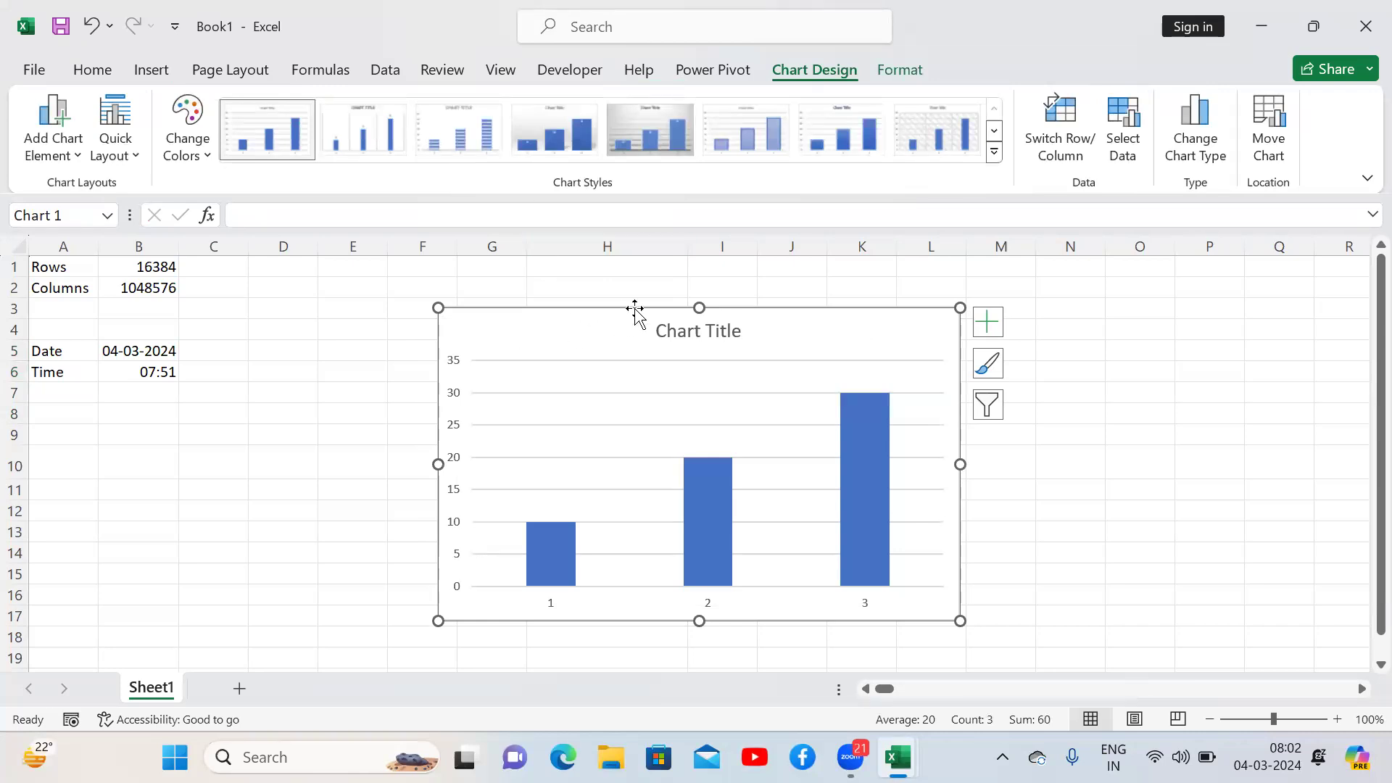
pyautogui.rightClick(591, 339)
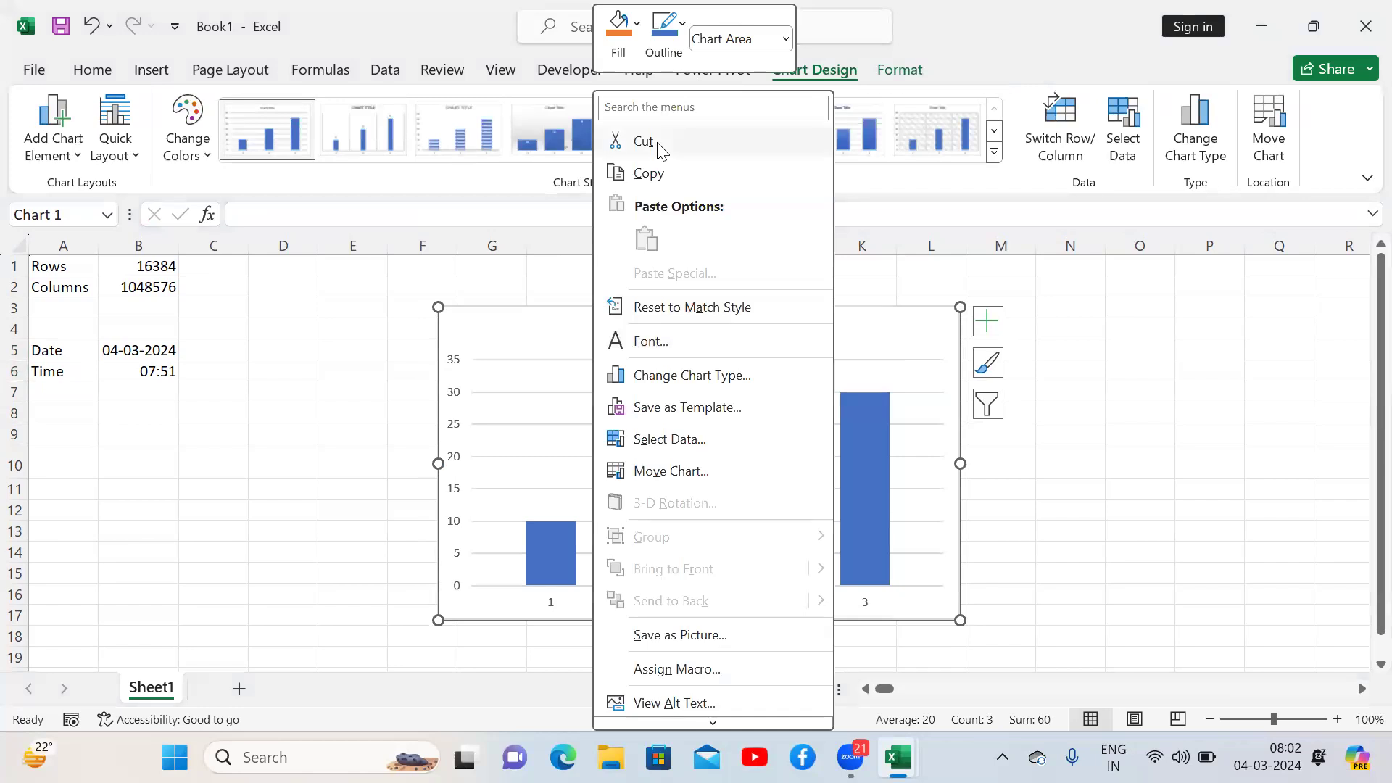
pyautogui.click(659, 145)
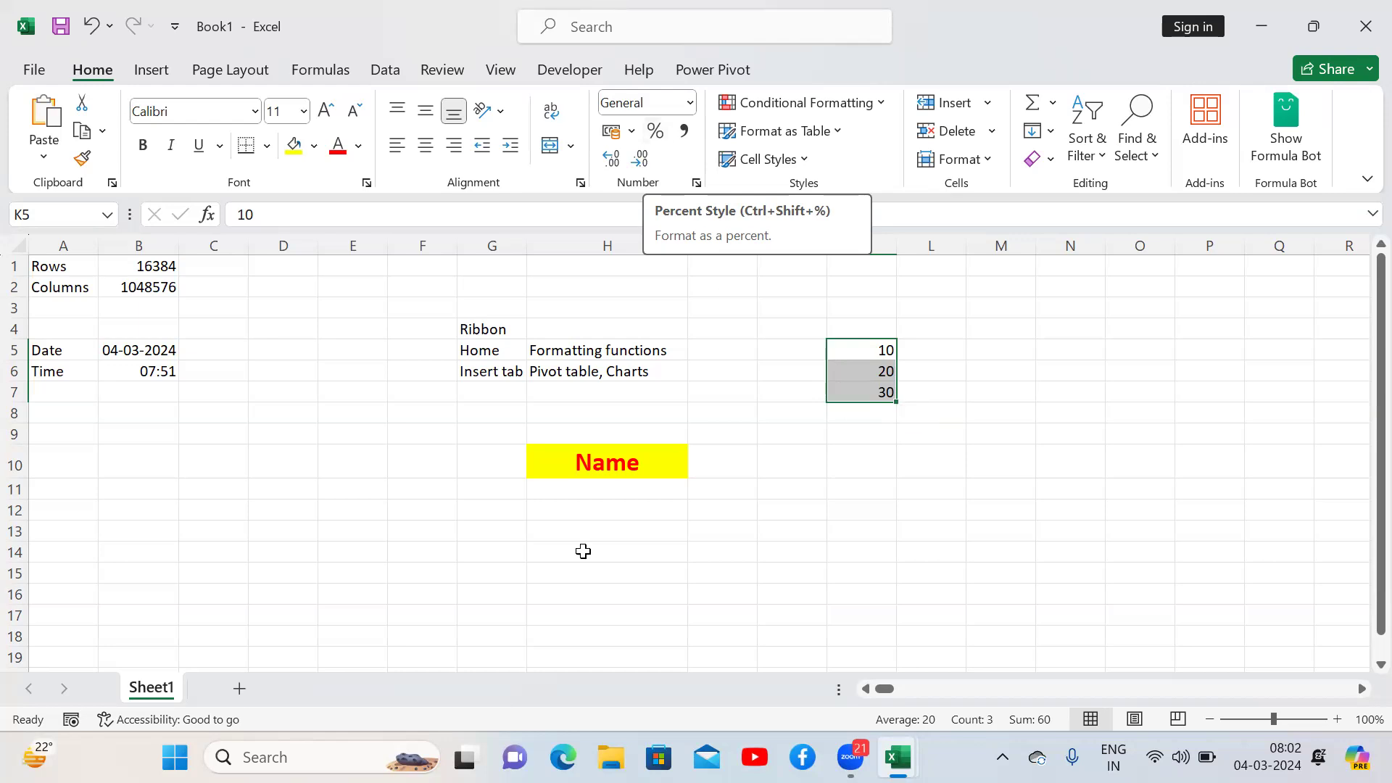
pyautogui.moveTo(898, 758)
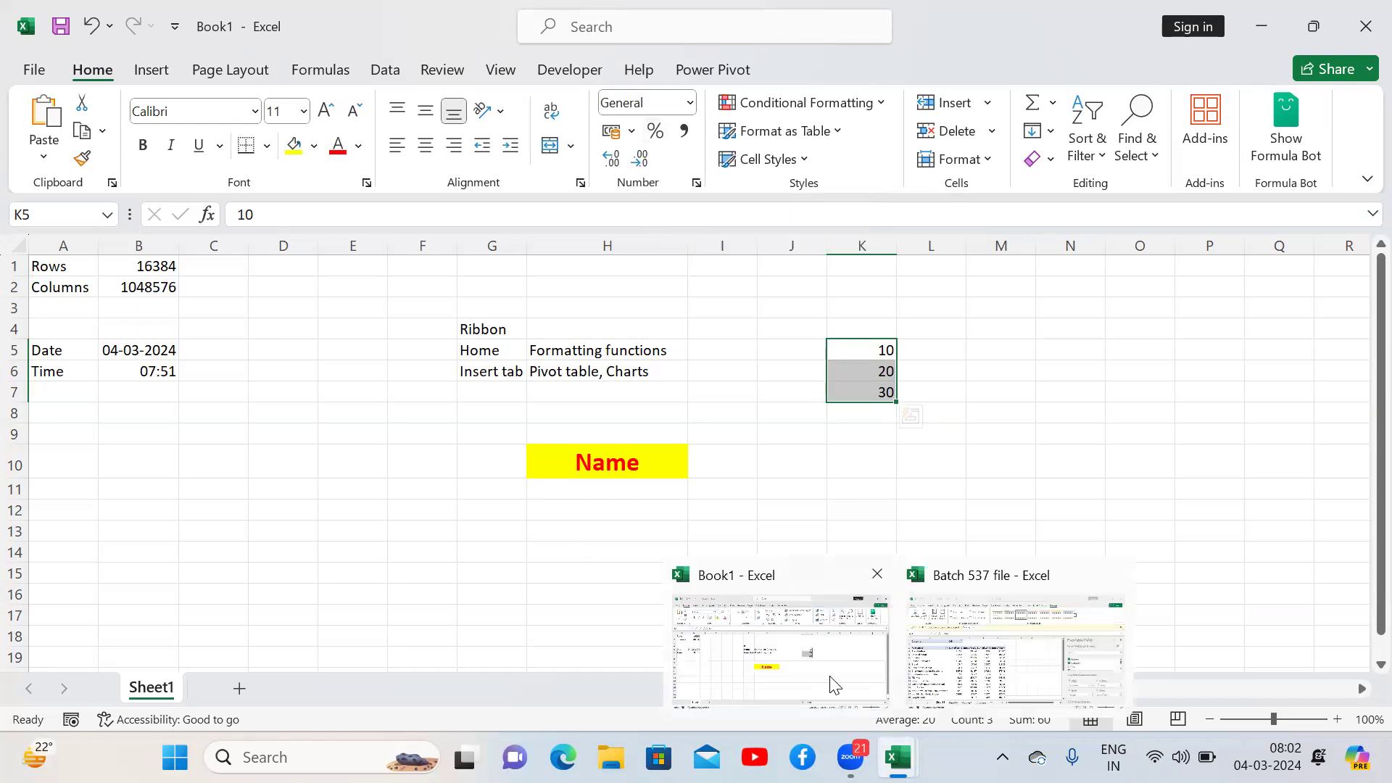
pyautogui.moveTo(1014, 651)
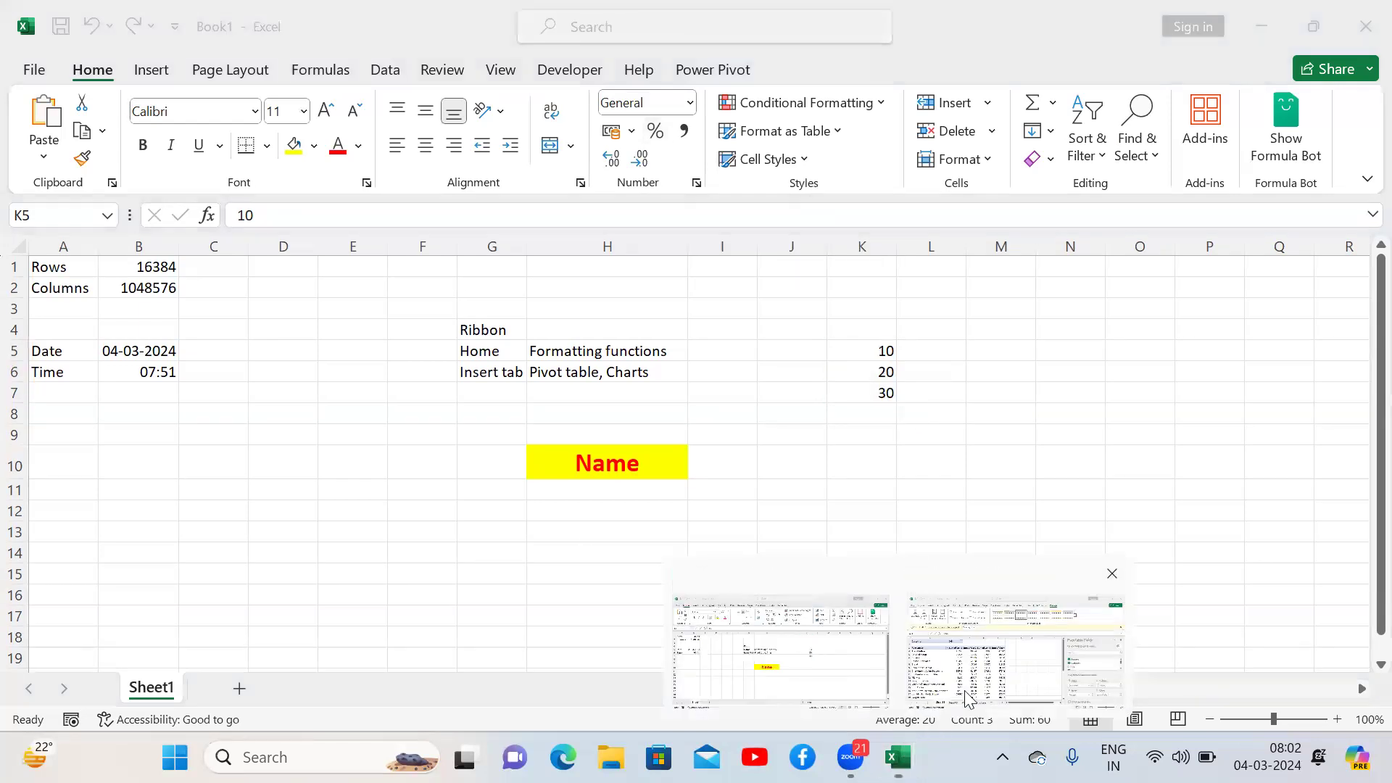
# Step: Return to the Batch 537 file and go to cell A16 on Sheet27
pyautogui.click(964, 699)
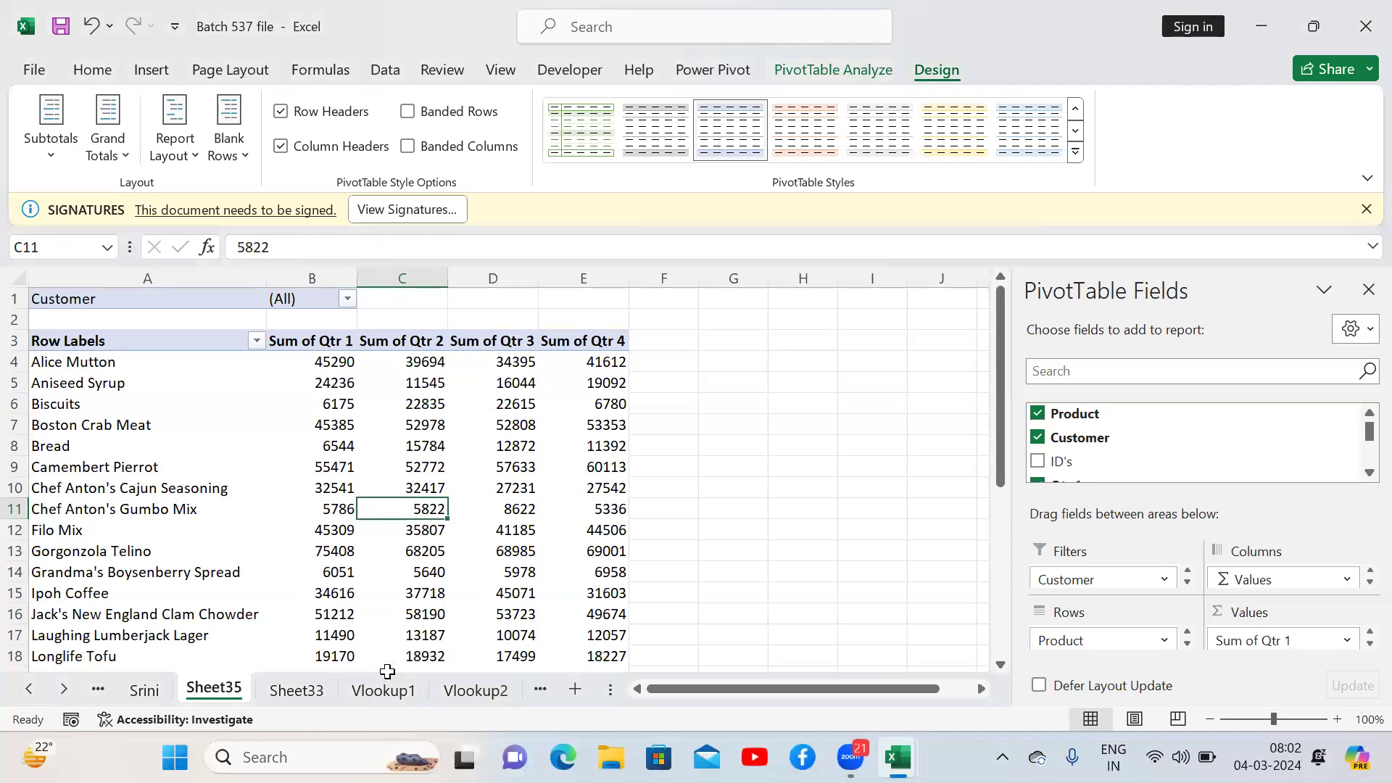
pyautogui.hotkey('ctrl', 'pagedown')
pyautogui.hotkey('ctrl', 'pagedown')
pyautogui.hotkey('ctrl', 'pagedown')
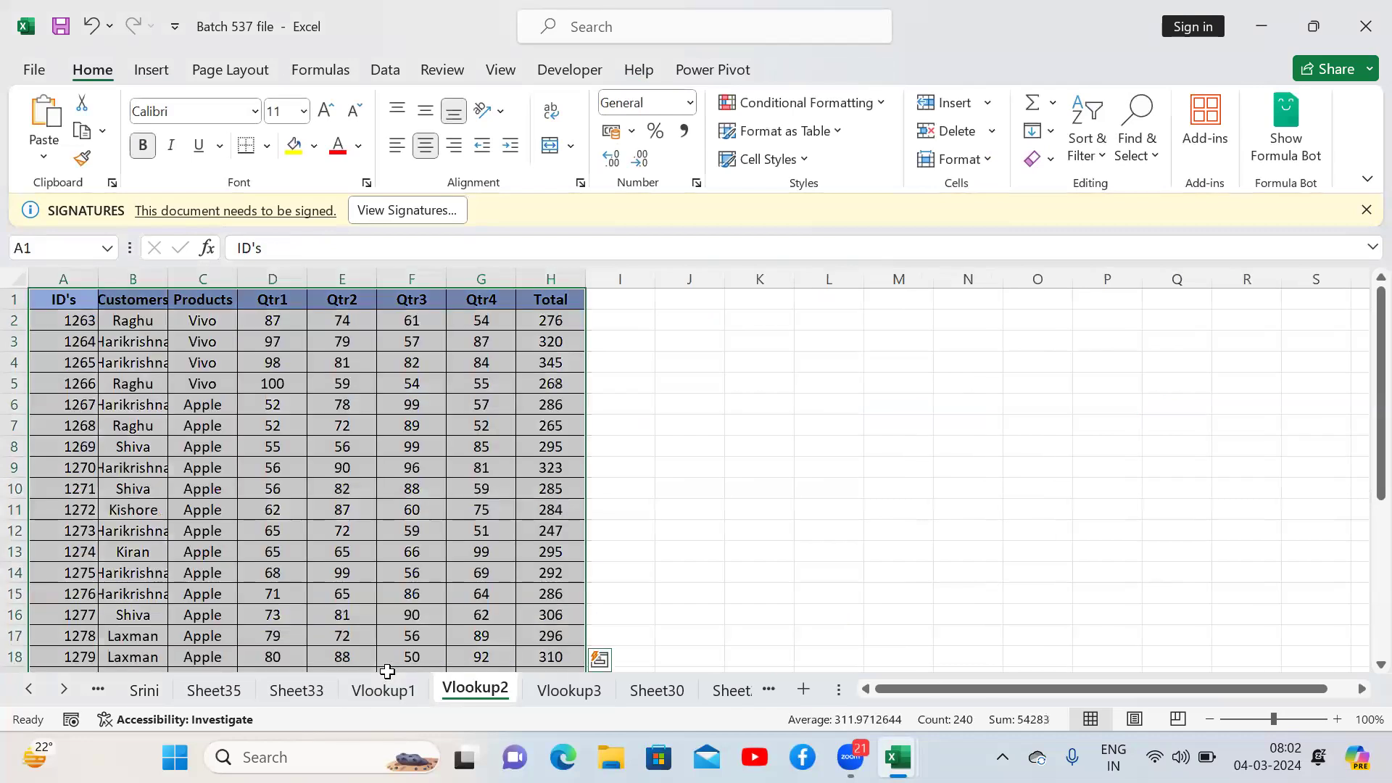
pyautogui.hotkey('ctrl', 'pagedown')
pyautogui.hotkey('ctrl', 'pagedown')
pyautogui.hotkey('ctrl', 'pagedown')
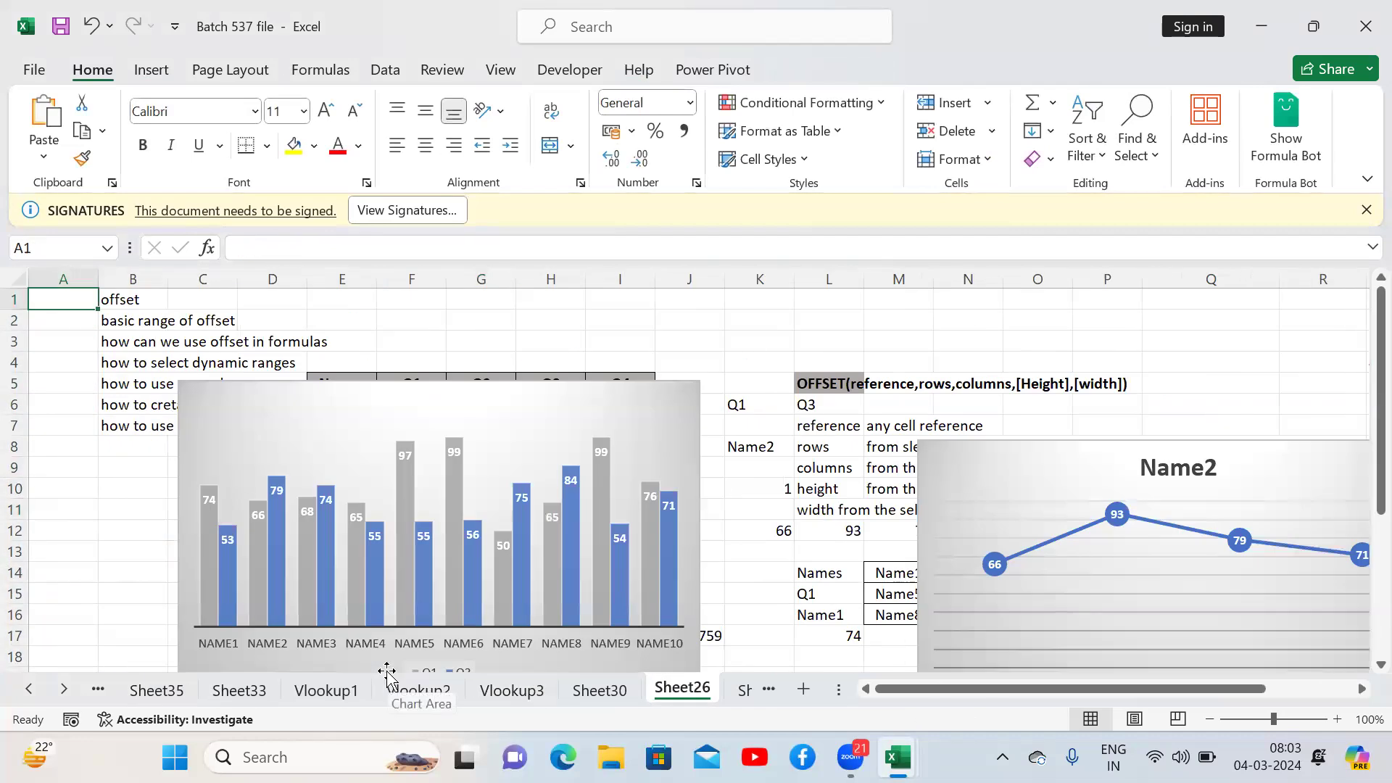
pyautogui.hotkey('ctrl', 'pagedown')
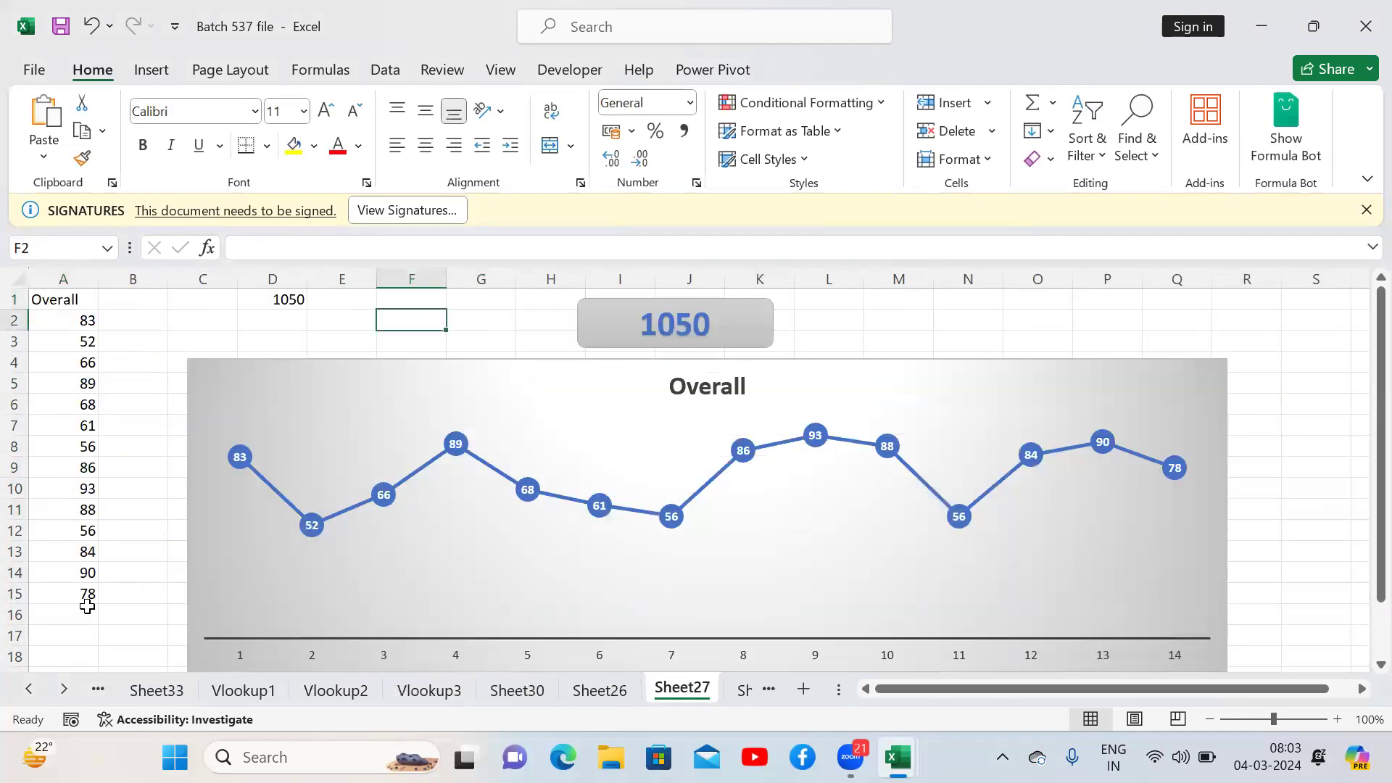
pyautogui.click(82, 609)
# Step: Enter 60, 100, 1000 and 50 in A16:A19 so the chart grows to 18 points
pyautogui.write('60')
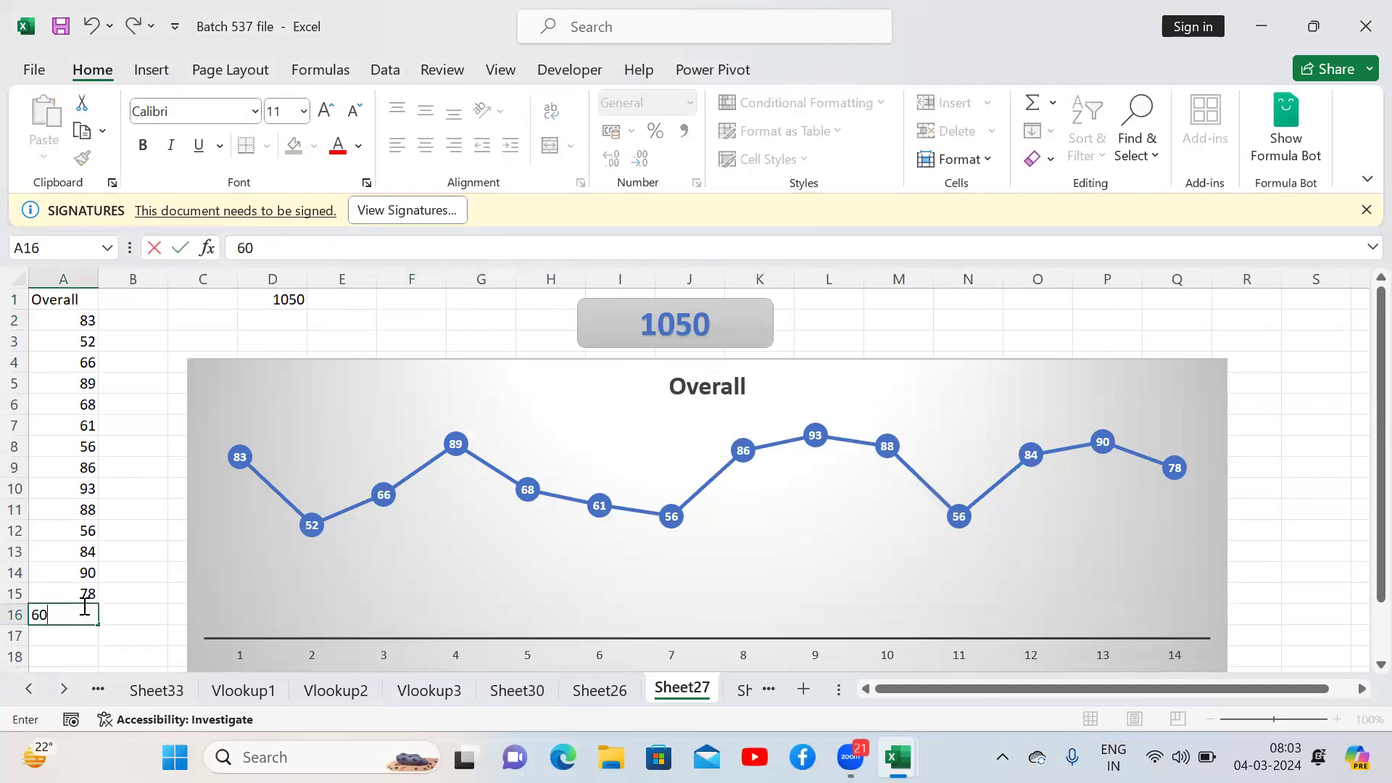
pyautogui.press('Return')
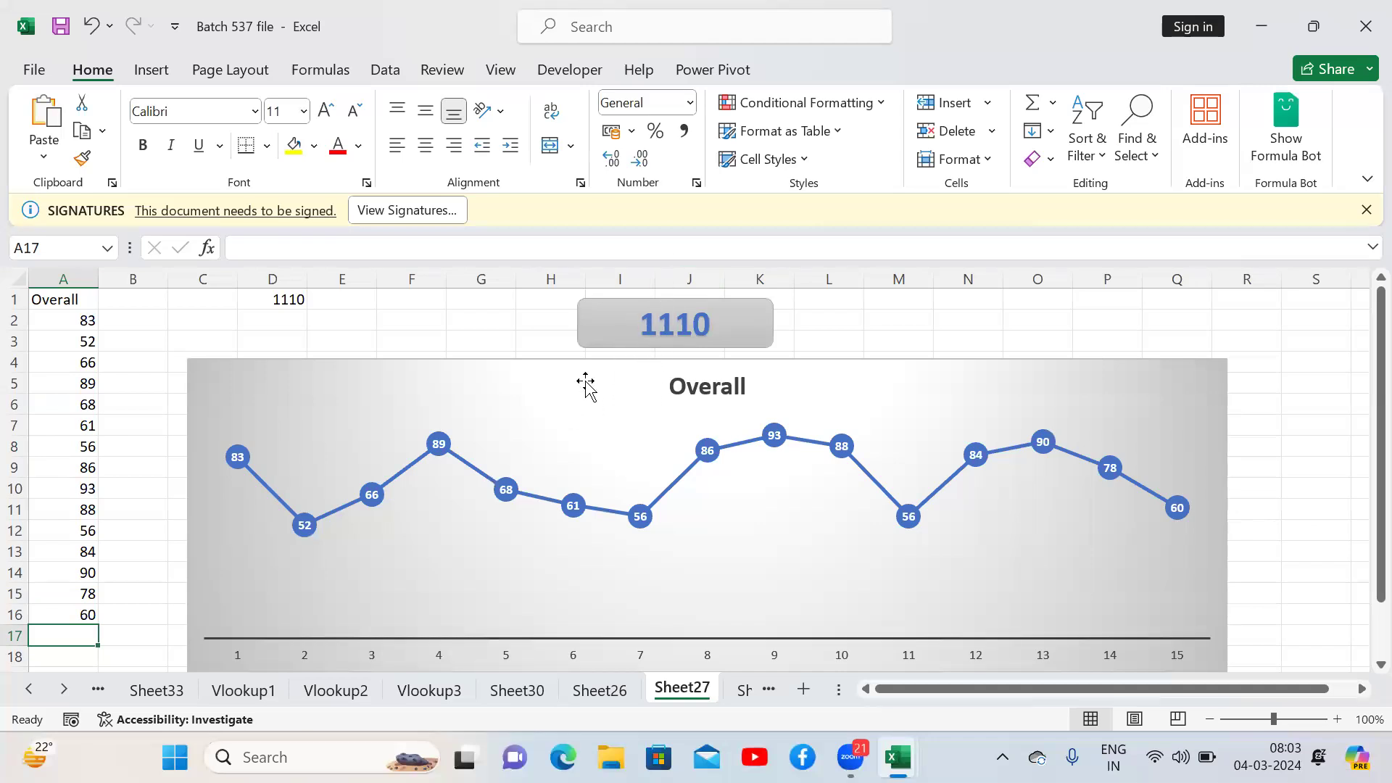
pyautogui.write('100')
pyautogui.press('Return')
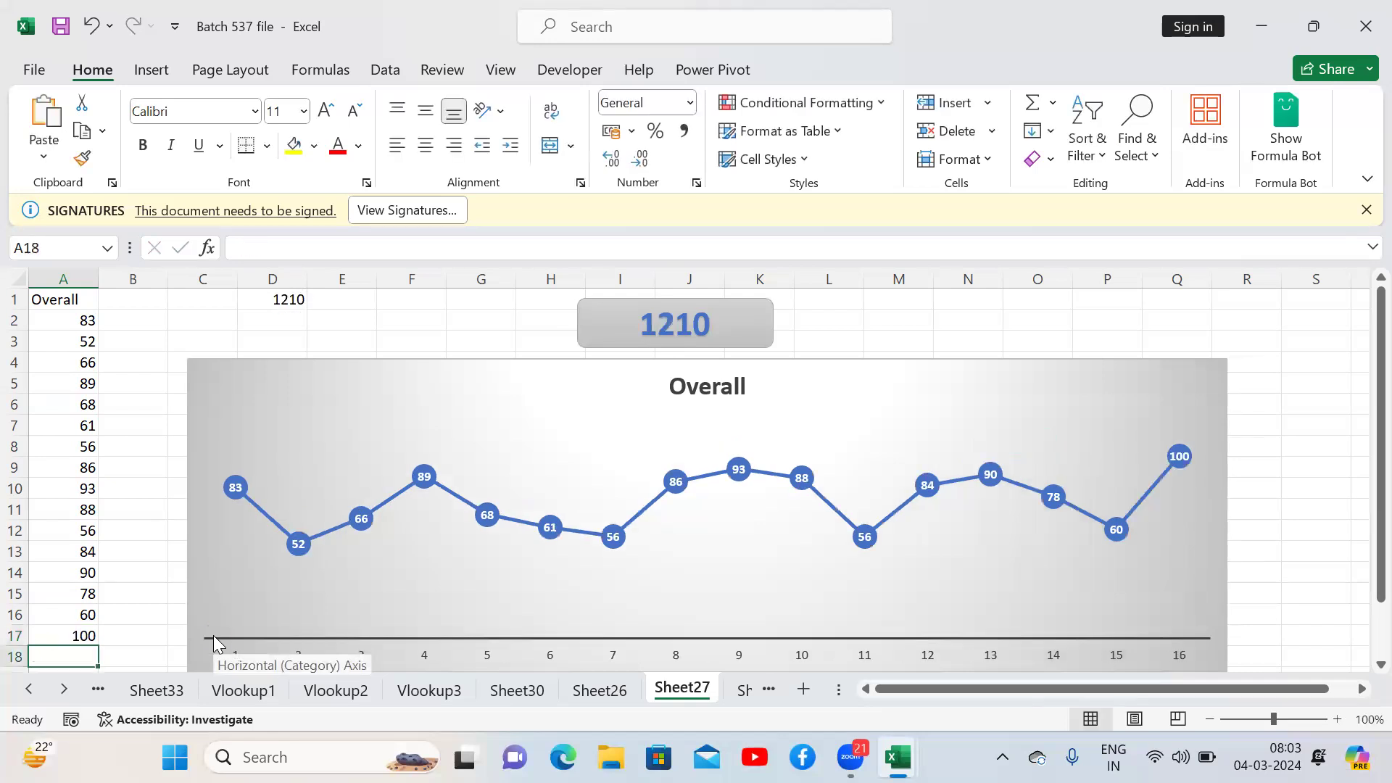
pyautogui.write('1000')
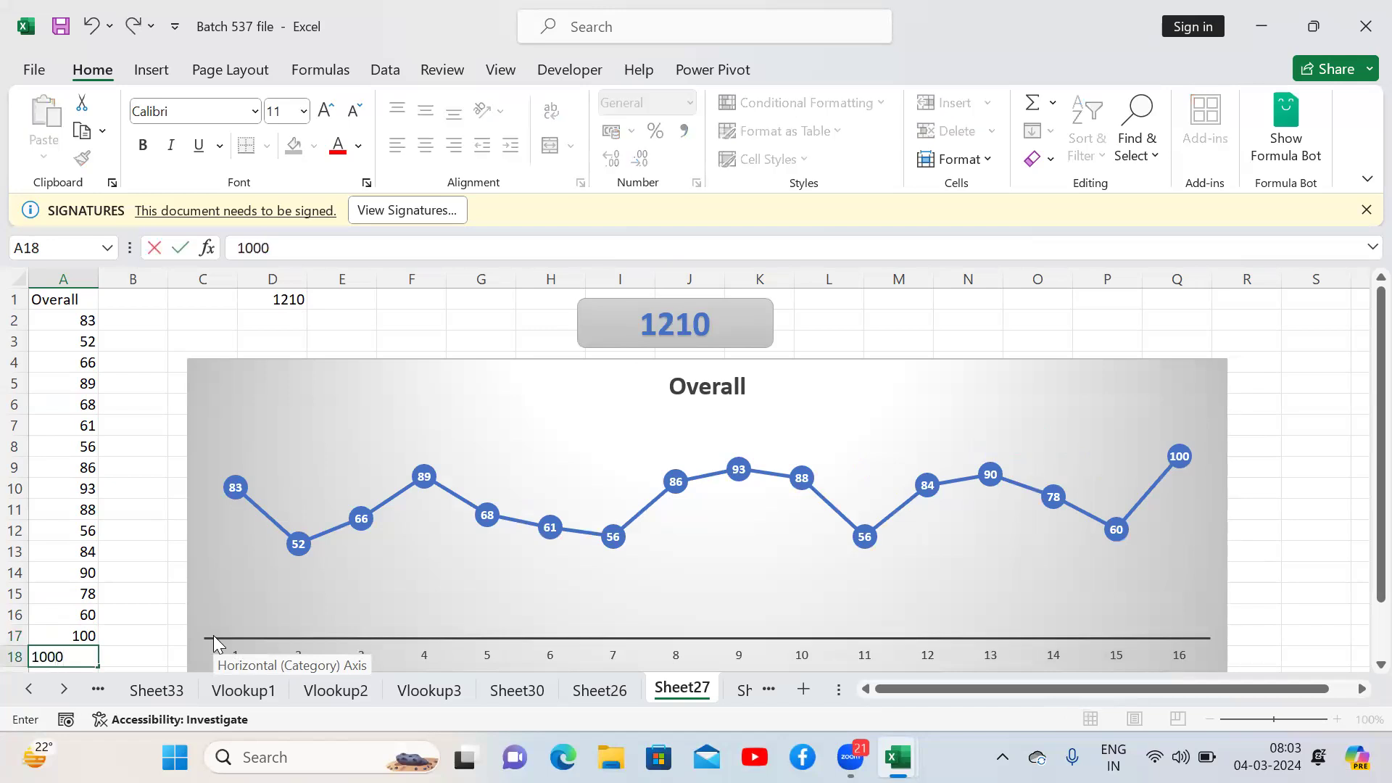
pyautogui.press('Return')
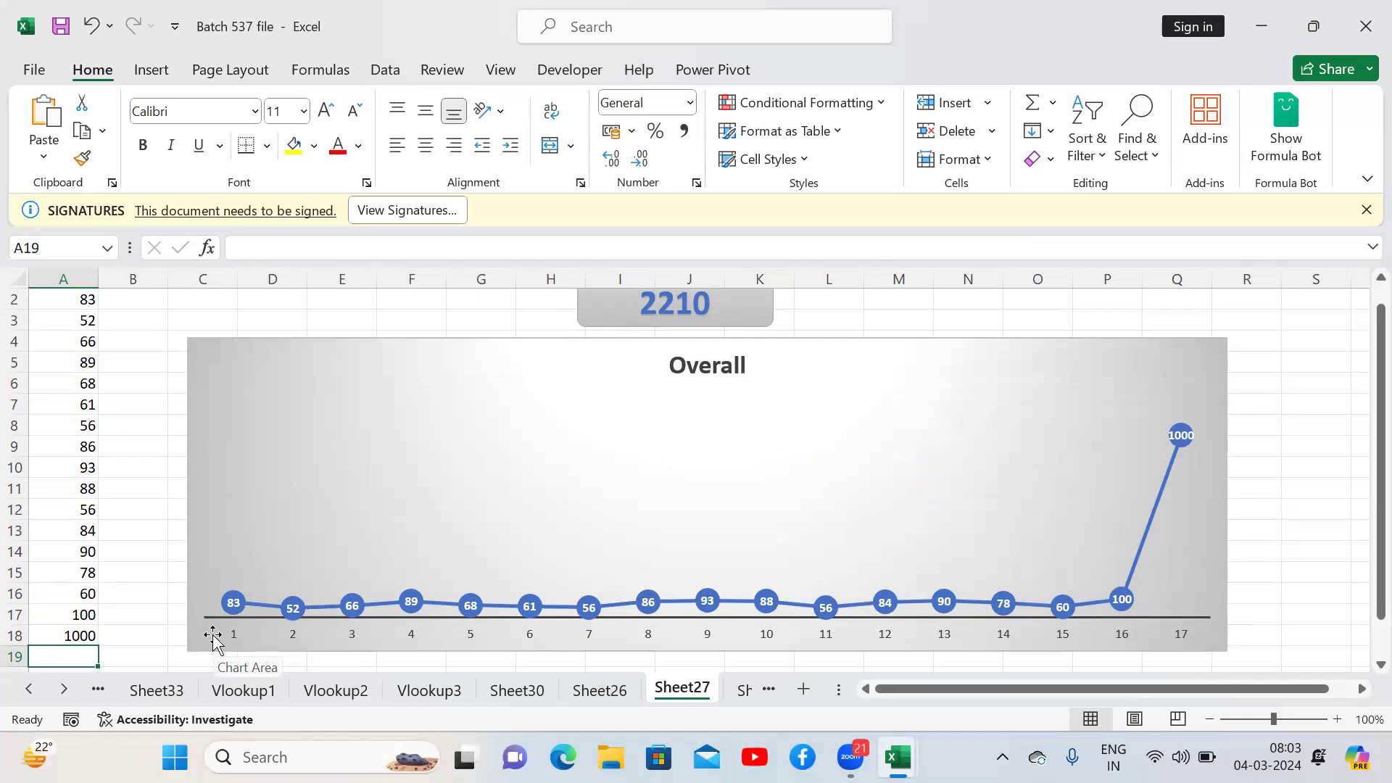
pyautogui.write('50')
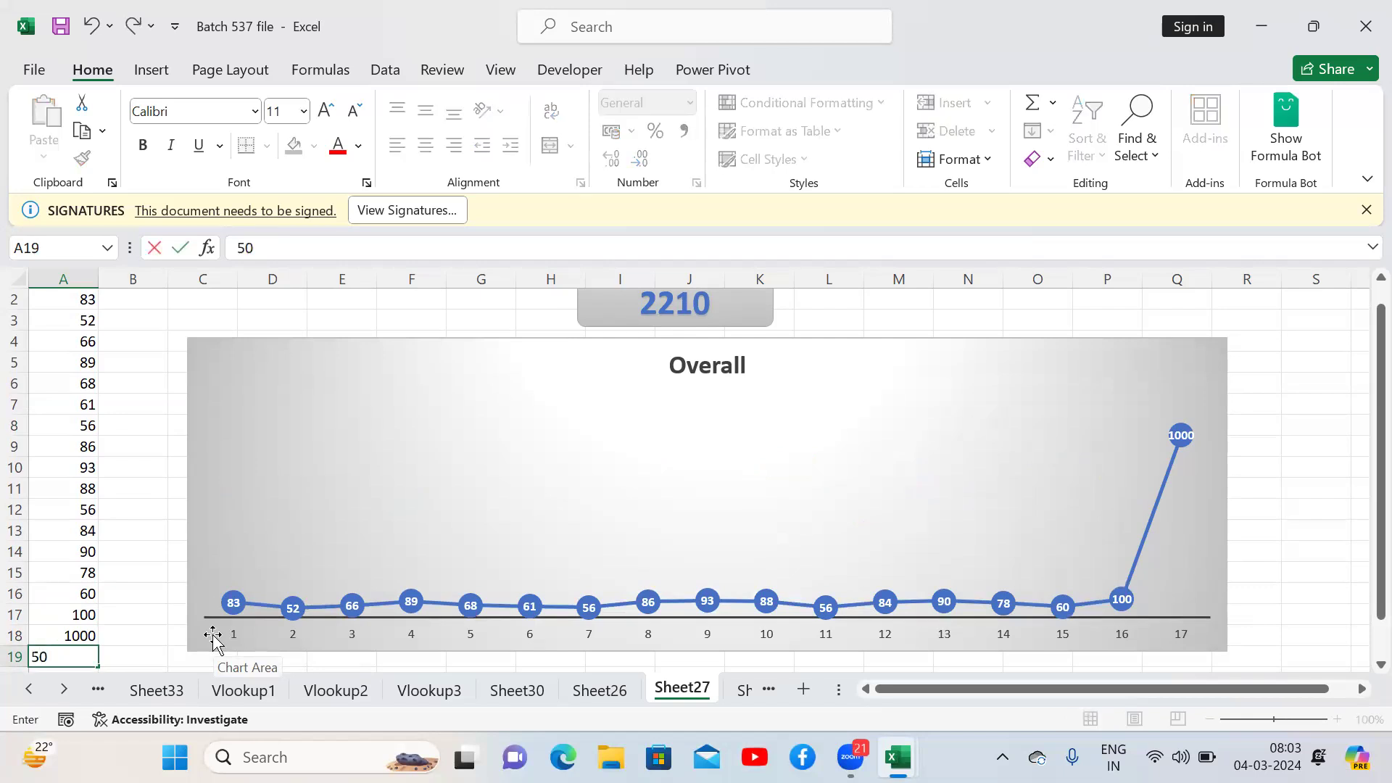
pyautogui.press('Return')
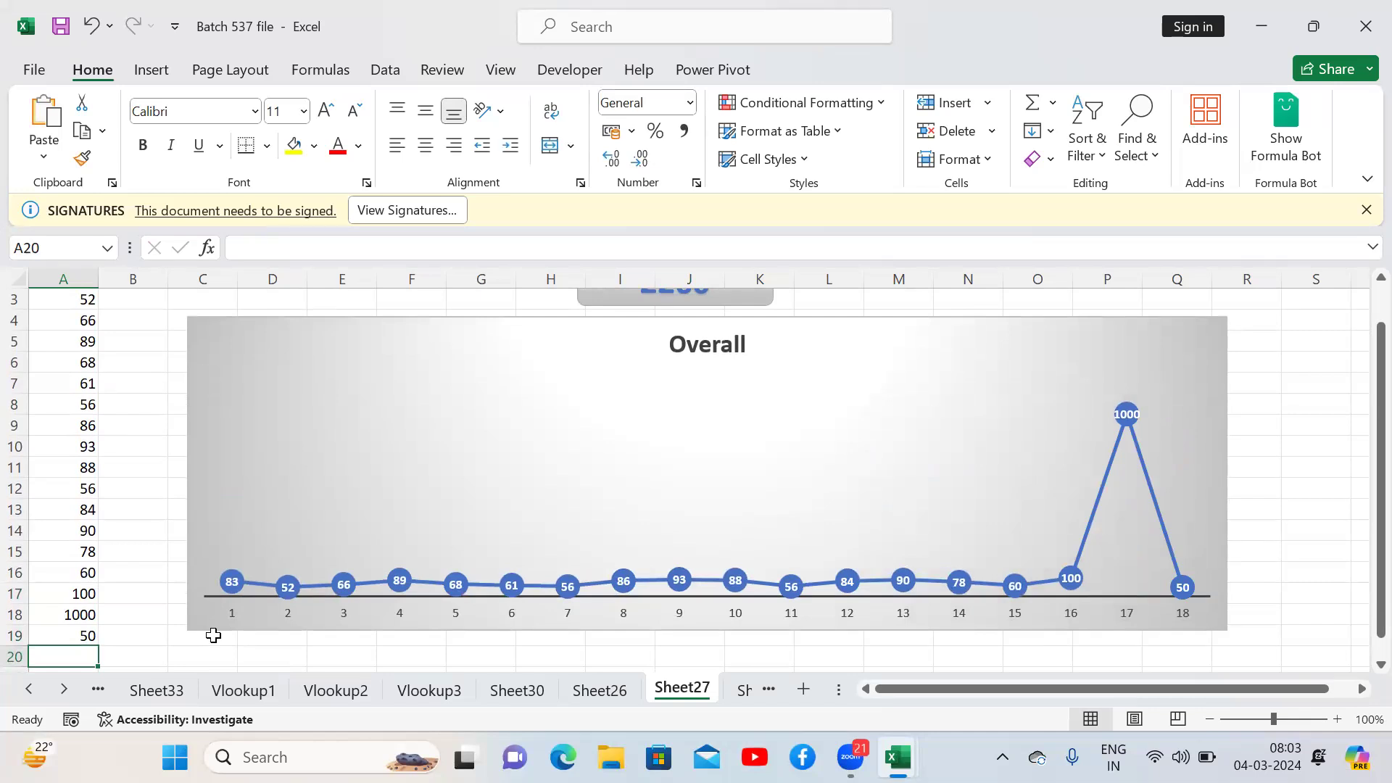
pyautogui.press('Up')
pyautogui.hotkey('ctrl', 'Up')
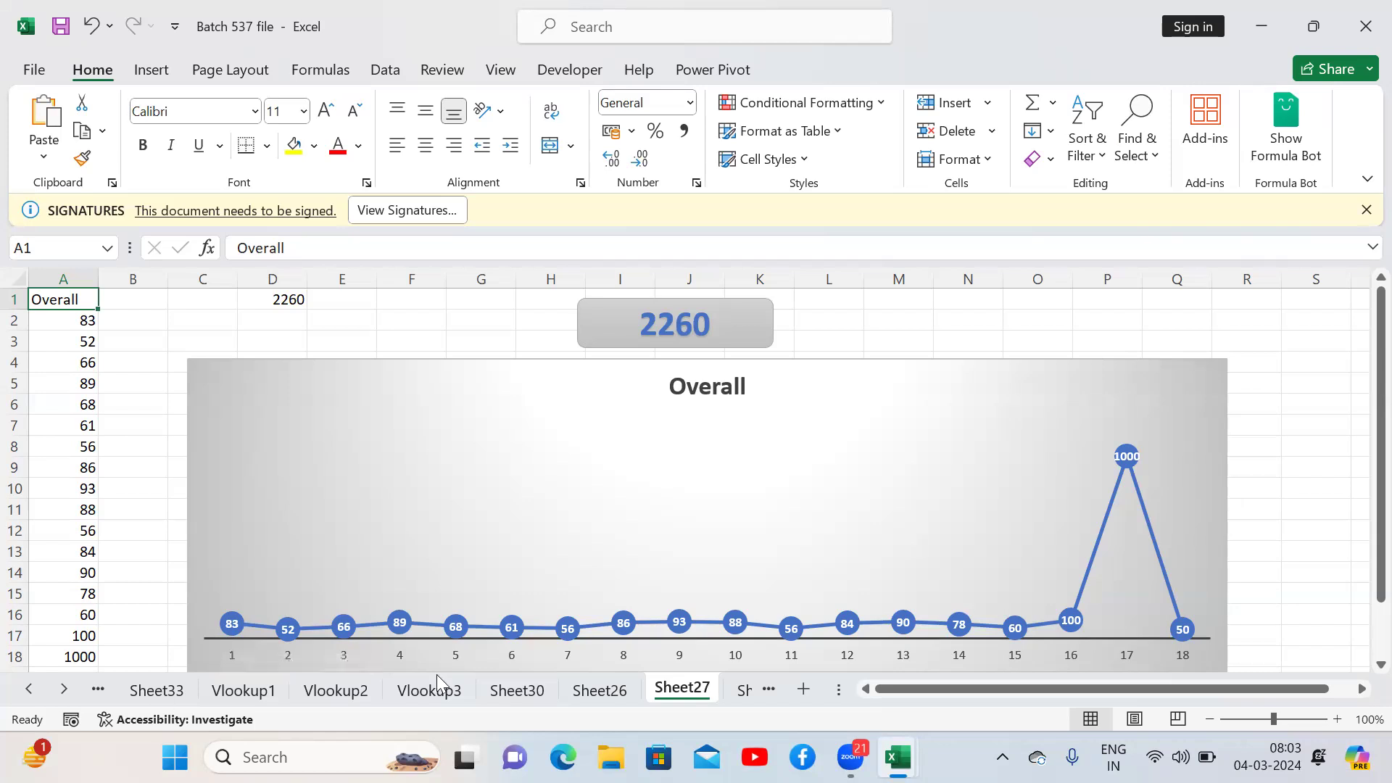
pyautogui.click(600, 691)
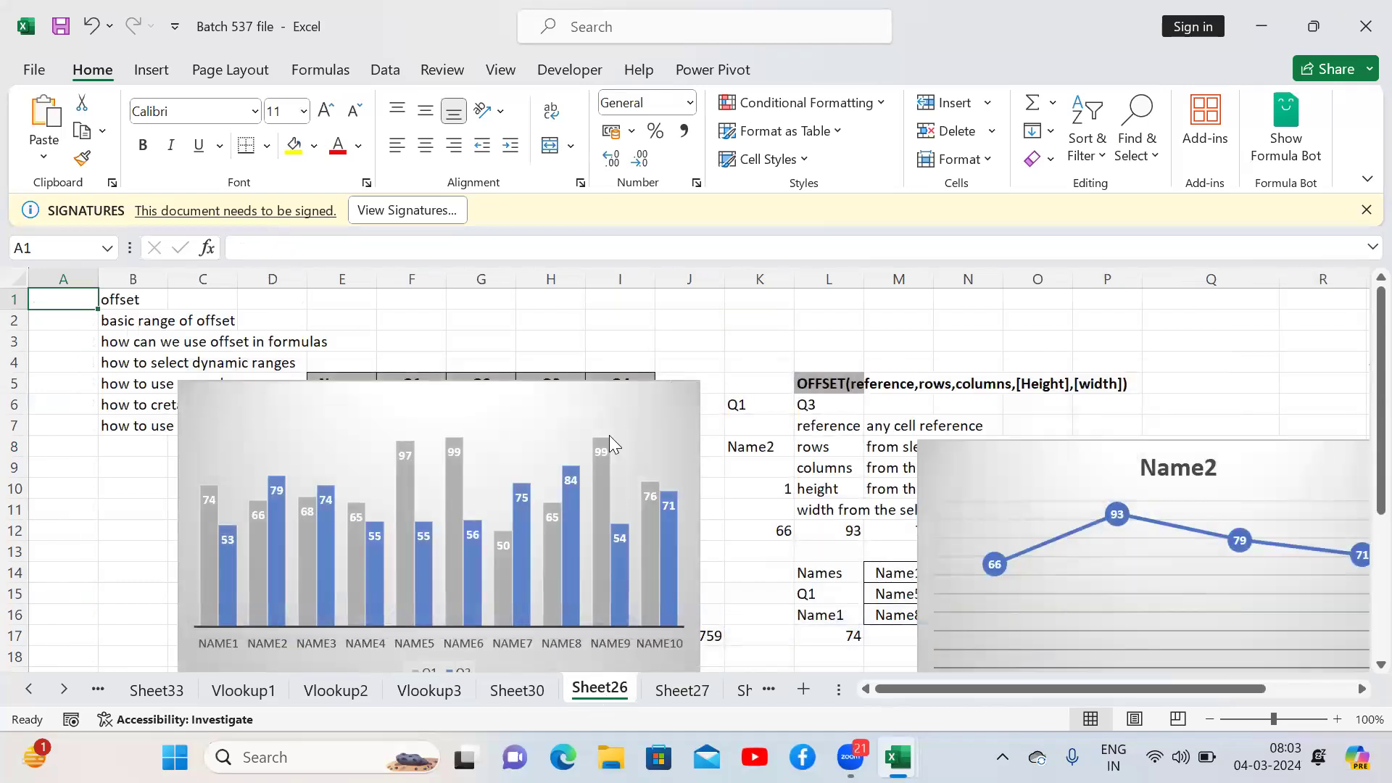
# Step: Drag the quarterly bar chart below the data table
pyautogui.click(690, 392)
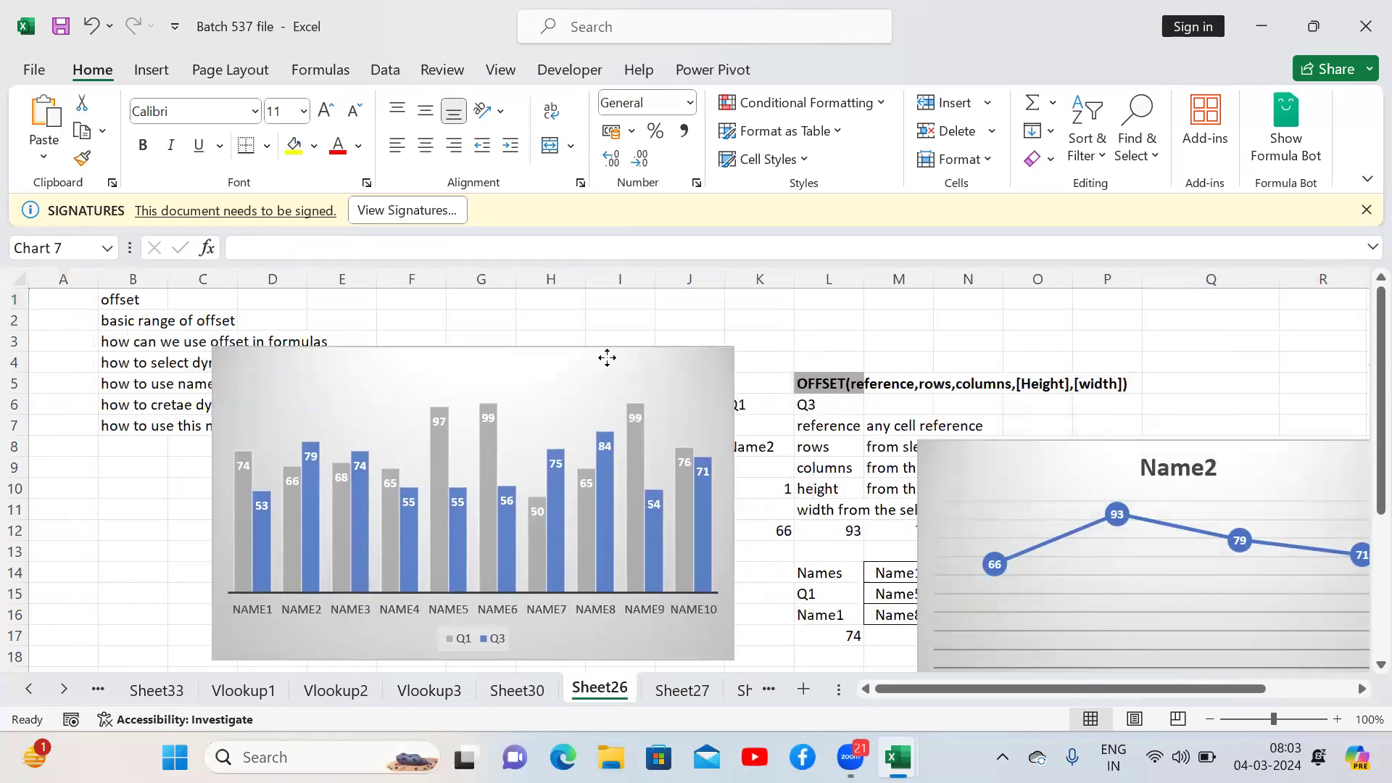
pyautogui.moveTo(690, 393); pyautogui.dragTo(606, 363)
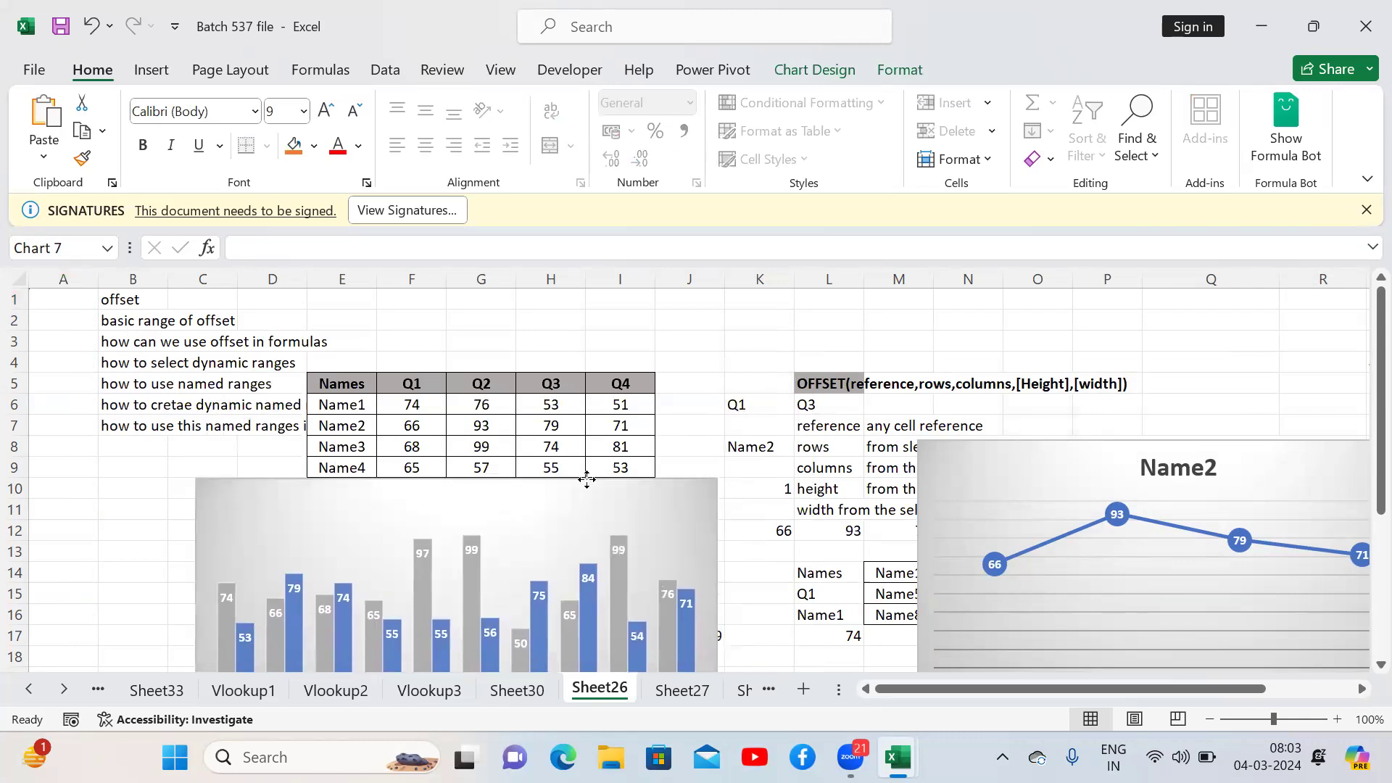
pyautogui.moveTo(617, 481); pyautogui.dragTo(554, 479)
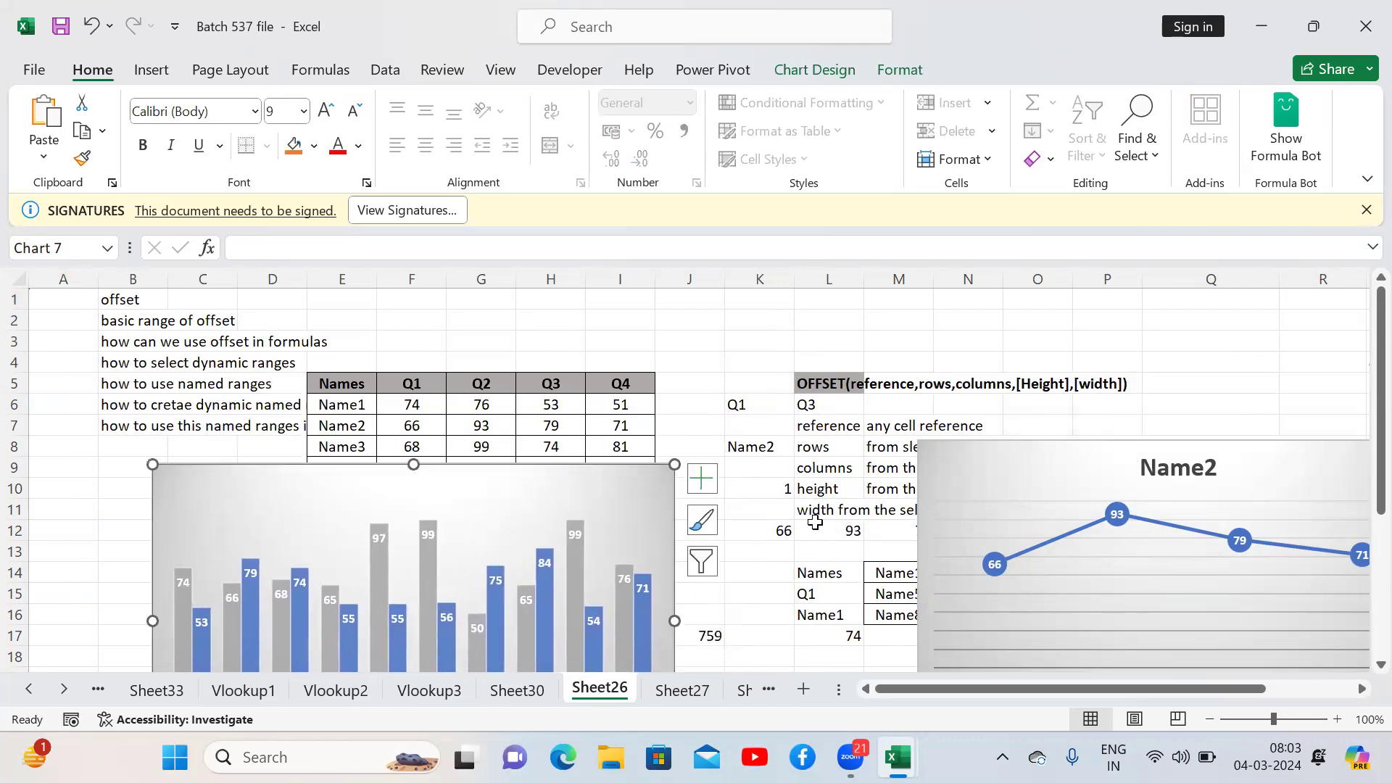
pyautogui.click(824, 406)
# Step: Keep Q1 in the K6 quarter selector and change L6 to Q2
pyautogui.click(752, 405)
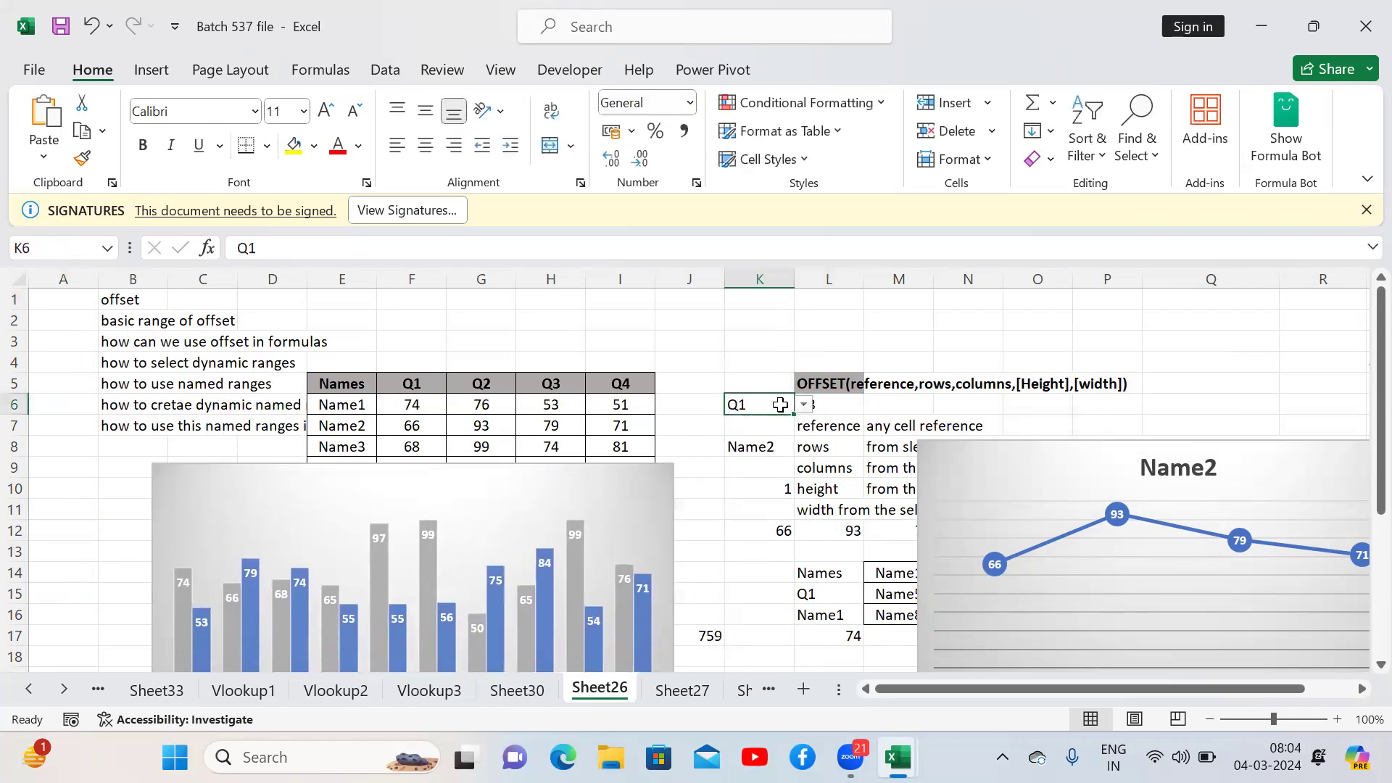
pyautogui.click(803, 404)
pyautogui.click(762, 424)
pyautogui.click(826, 404)
pyautogui.click(872, 405)
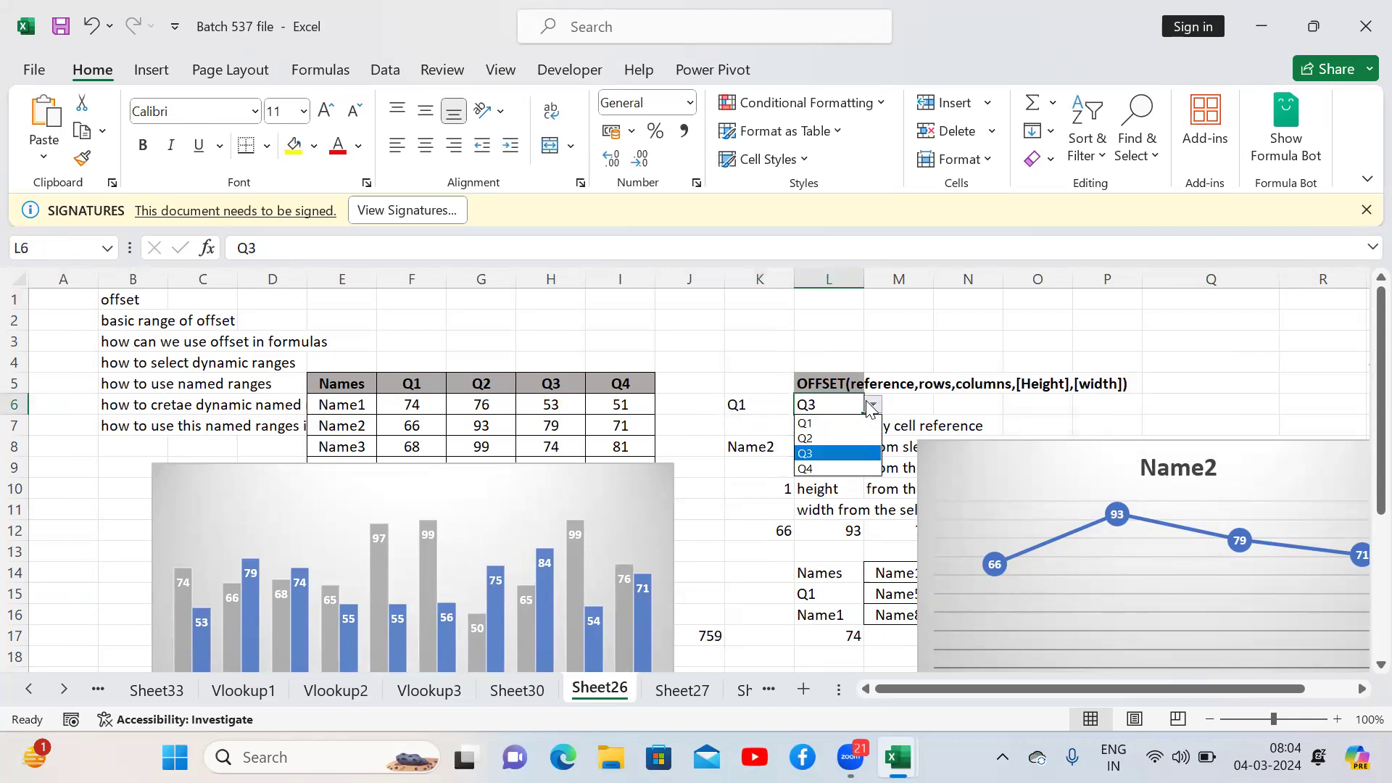
pyautogui.click(838, 438)
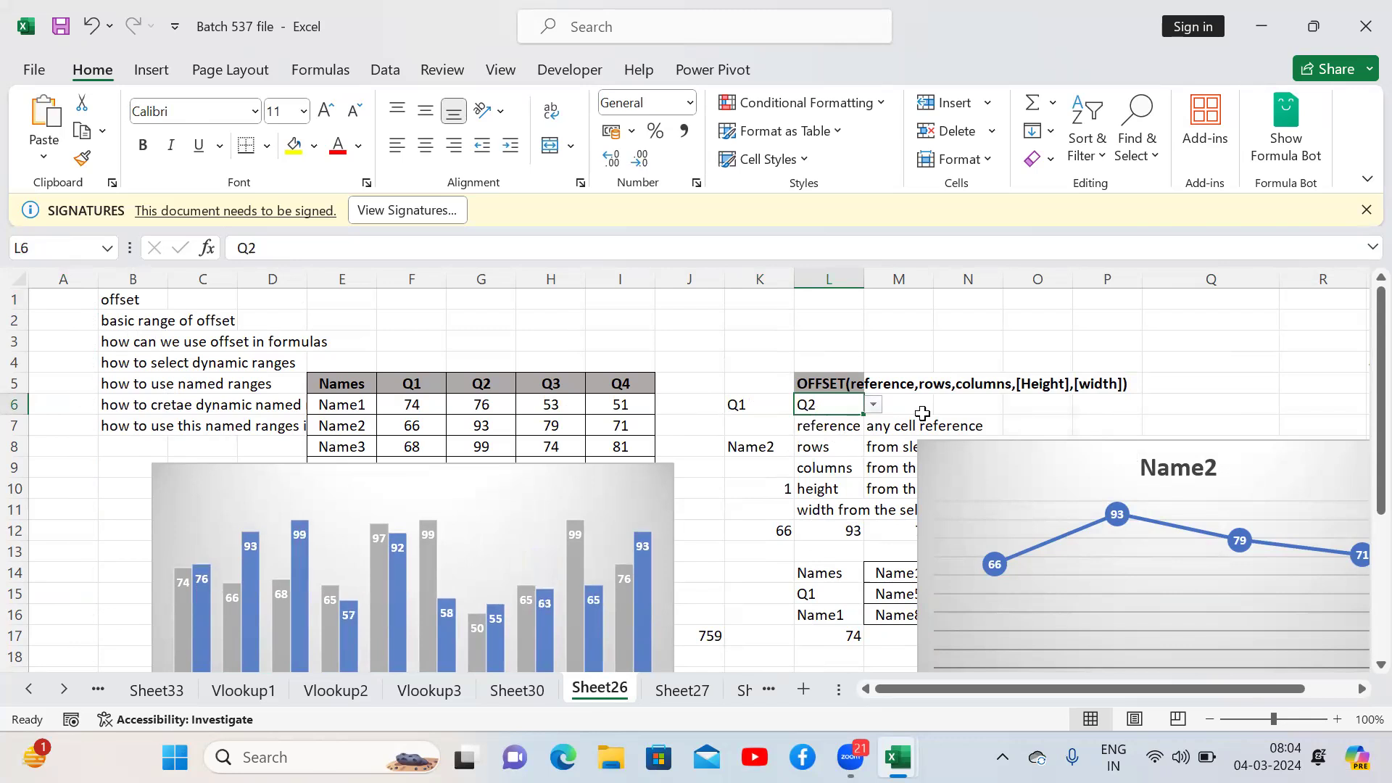
# Step: Compare Q3 against Q4 by setting K6 to Q3 and L6 to Q4
pyautogui.click(761, 404)
pyautogui.click(804, 404)
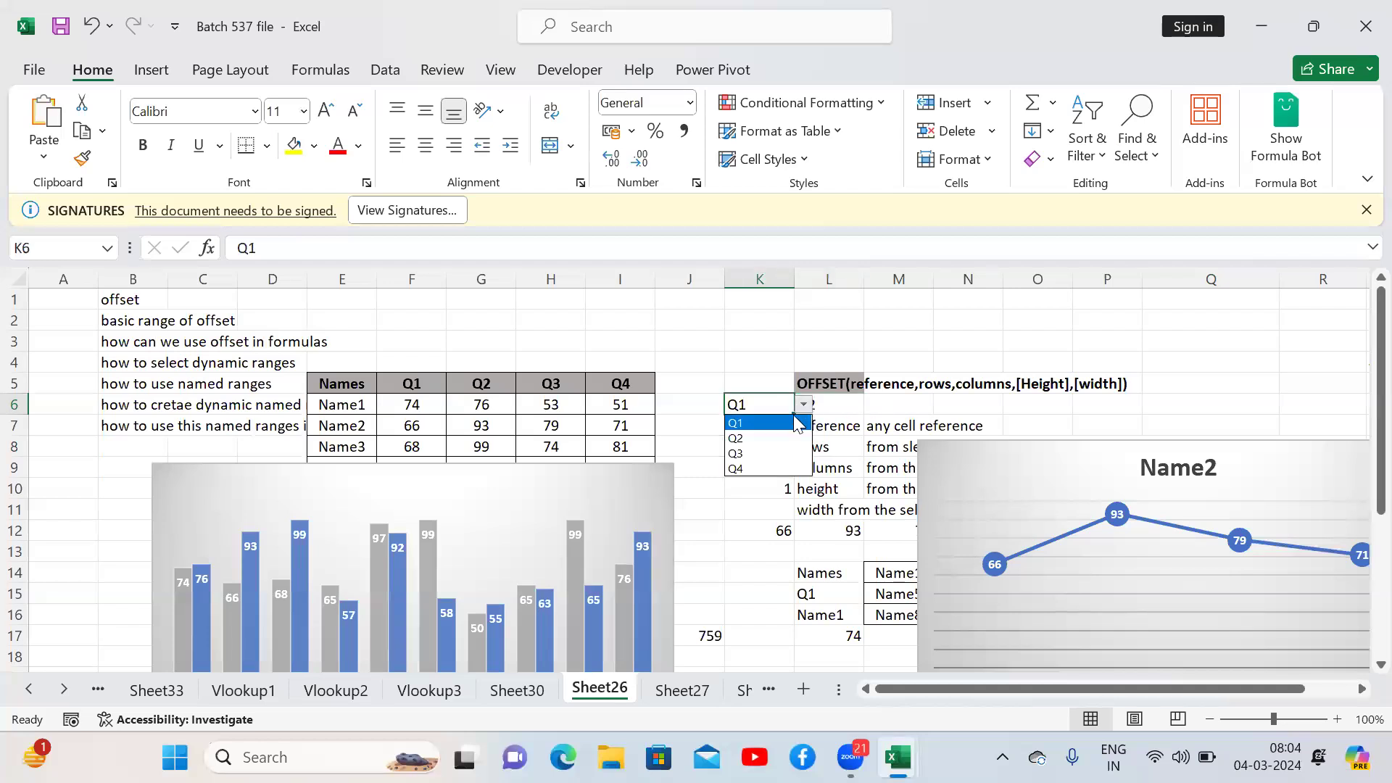
pyautogui.click(760, 453)
pyautogui.click(848, 410)
pyautogui.click(873, 405)
pyautogui.click(819, 469)
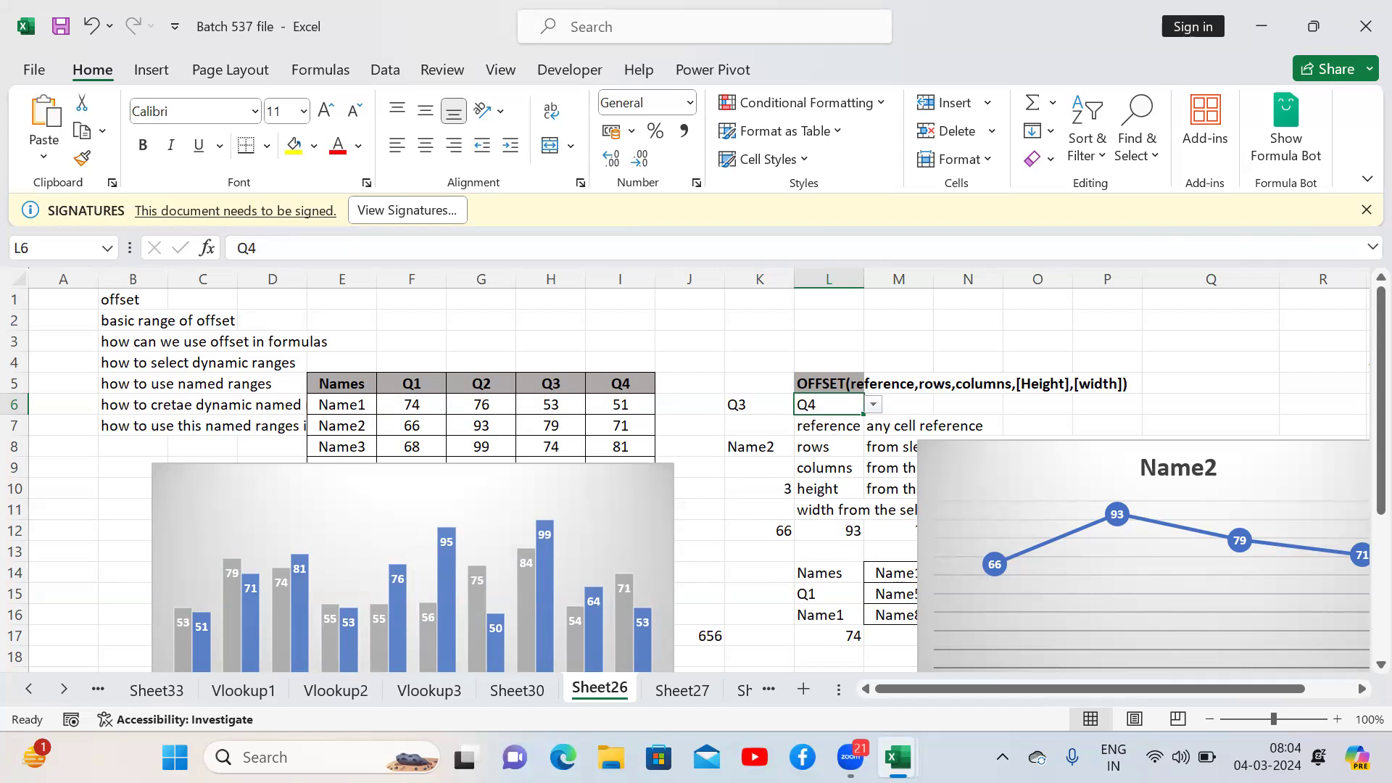
pyautogui.click(467, 369)
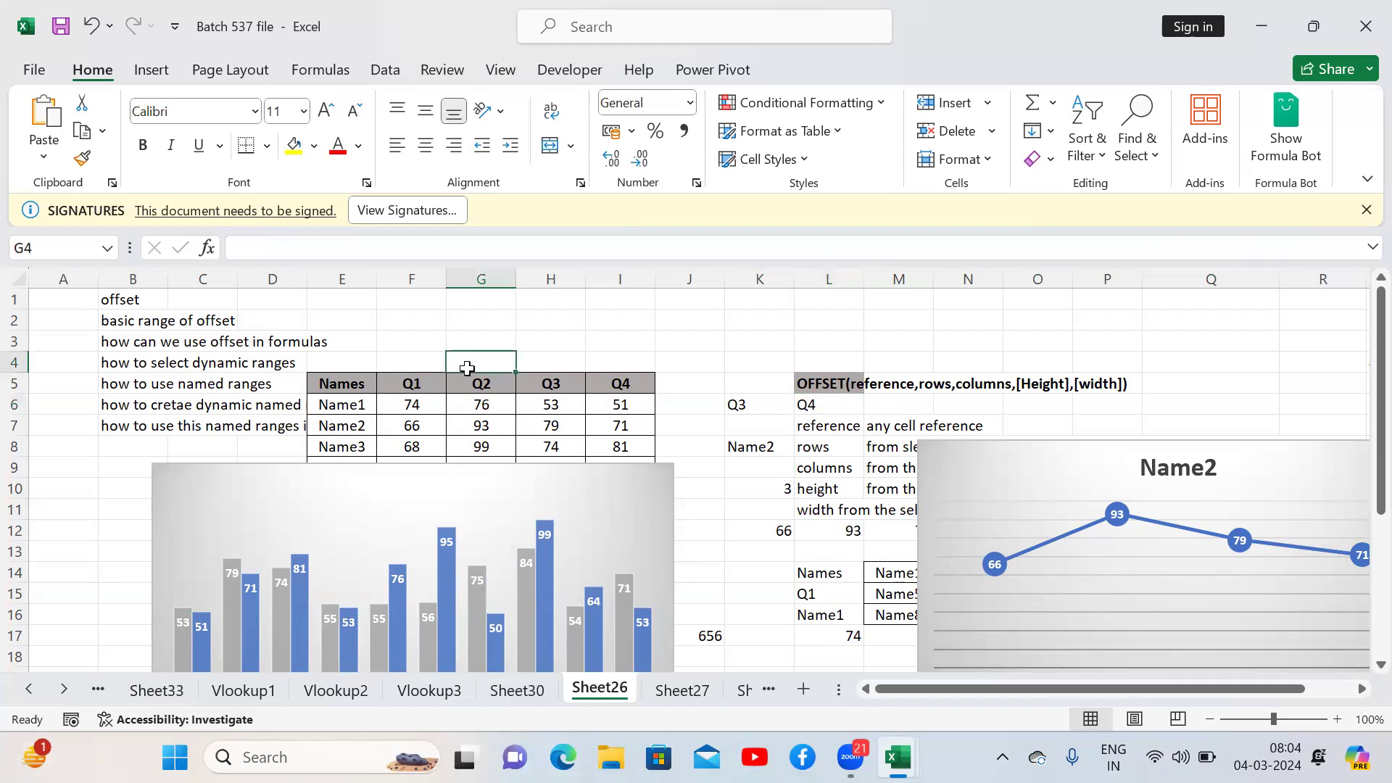
# Step: Move back through the sheets past Sheet33, Sheet24 and Sheet20 to the Sheet12 (2) dashboard
pyautogui.hotkey('ctrl', 'pageup')
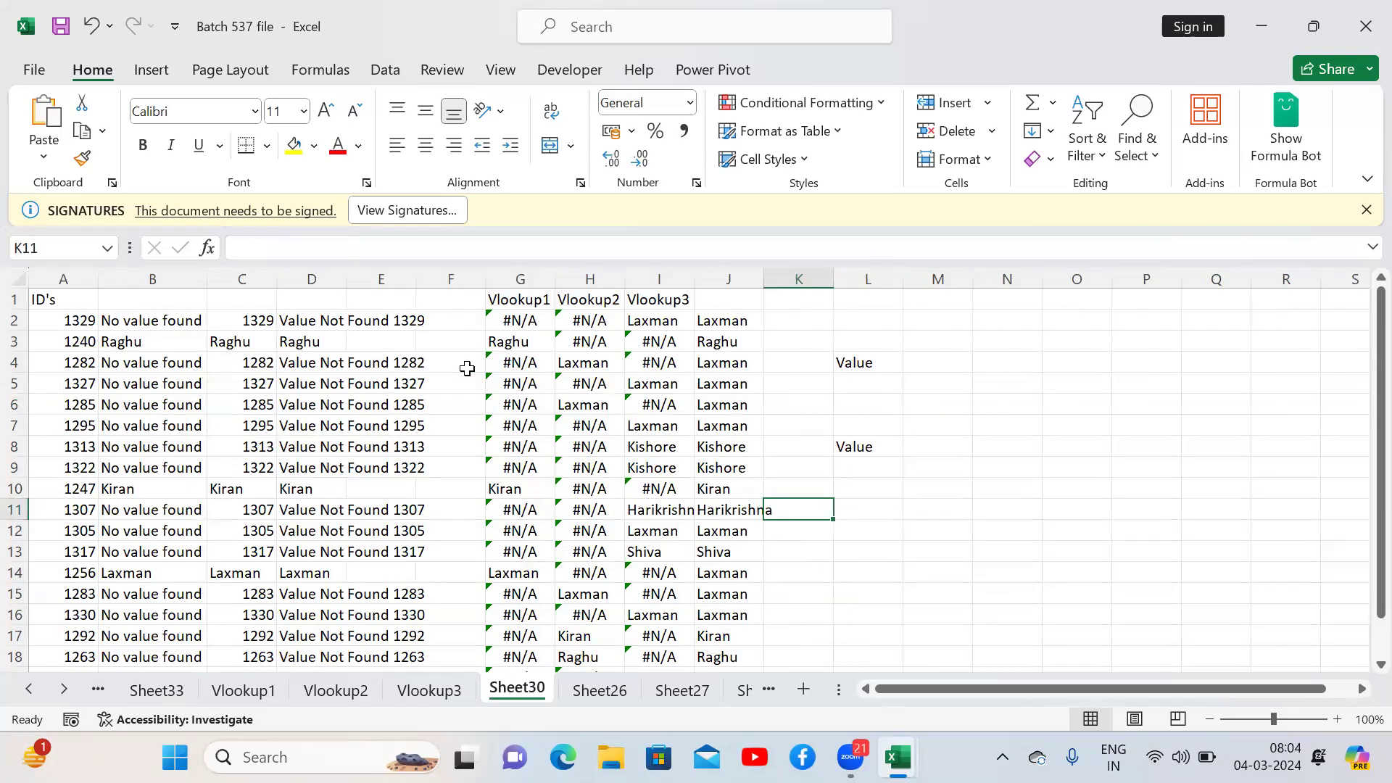
pyautogui.hotkey('ctrl', 'pageup')
pyautogui.hotkey('ctrl', 'pageup')
pyautogui.hotkey('ctrl', 'pageup')
pyautogui.hotkey('ctrl', 'pageup')
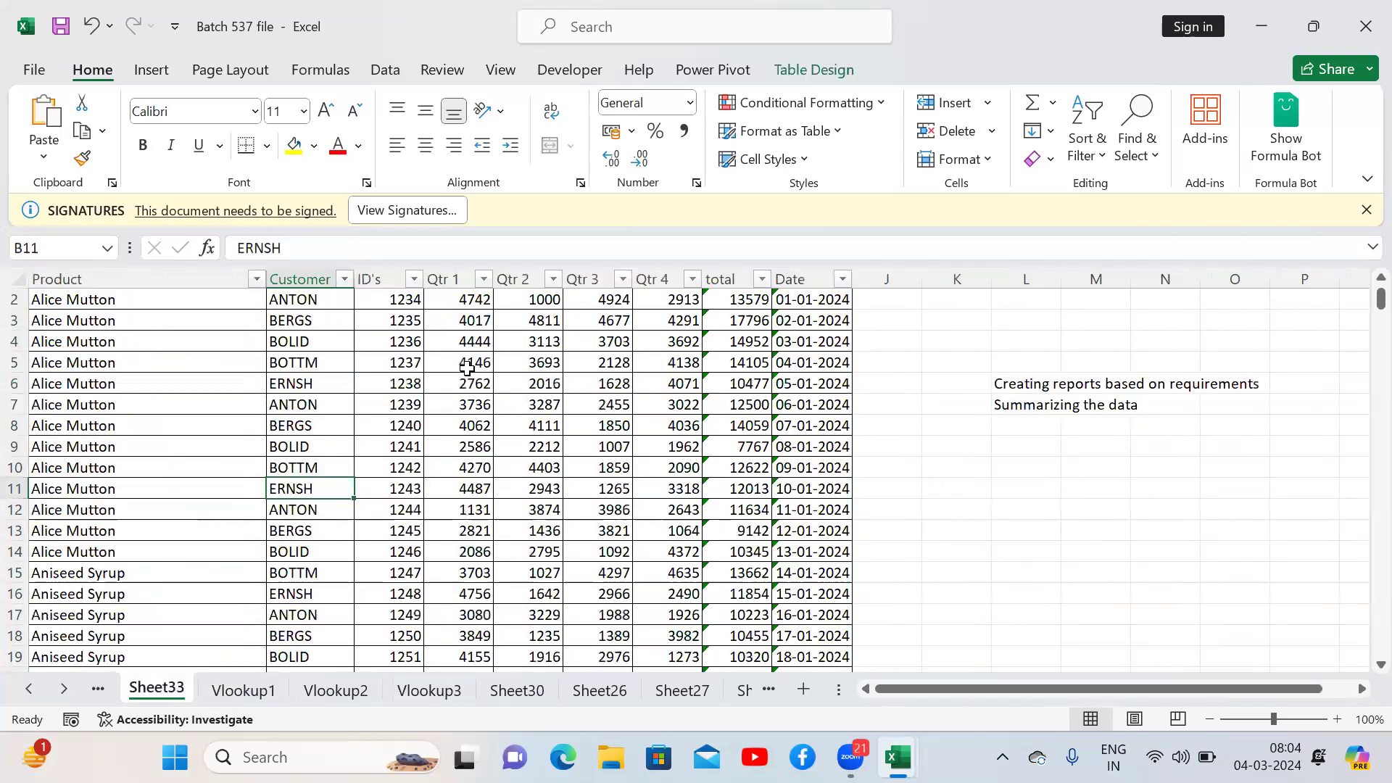
pyautogui.hotkey('ctrl', 'pageup')
pyautogui.hotkey('ctrl', 'pageup')
pyautogui.hotkey('ctrl', 'pageup')
pyautogui.hotkey('ctrl', 'pageup')
pyautogui.hotkey('ctrl', 'pageup')
pyautogui.hotkey('ctrl', 'pageup')
pyautogui.hotkey('ctrl', 'pageup')
pyautogui.hotkey('ctrl', 'pageup')
pyautogui.hotkey('ctrl', 'pageup')
pyautogui.hotkey('ctrl', 'pageup')
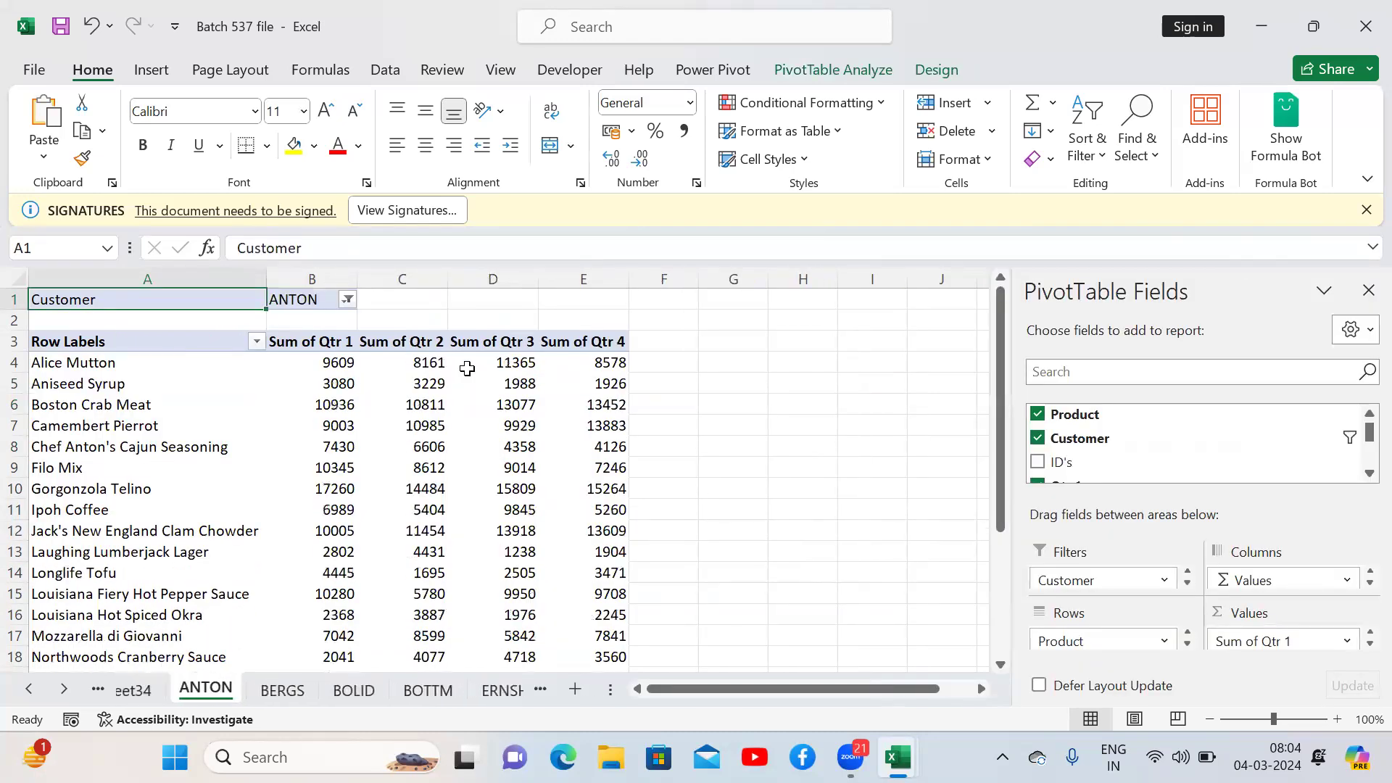
pyautogui.hotkey('ctrl', 'pageup')
pyautogui.hotkey('ctrl', 'pageup')
pyautogui.hotkey('ctrl', 'pageup')
pyautogui.hotkey('ctrl', 'pageup')
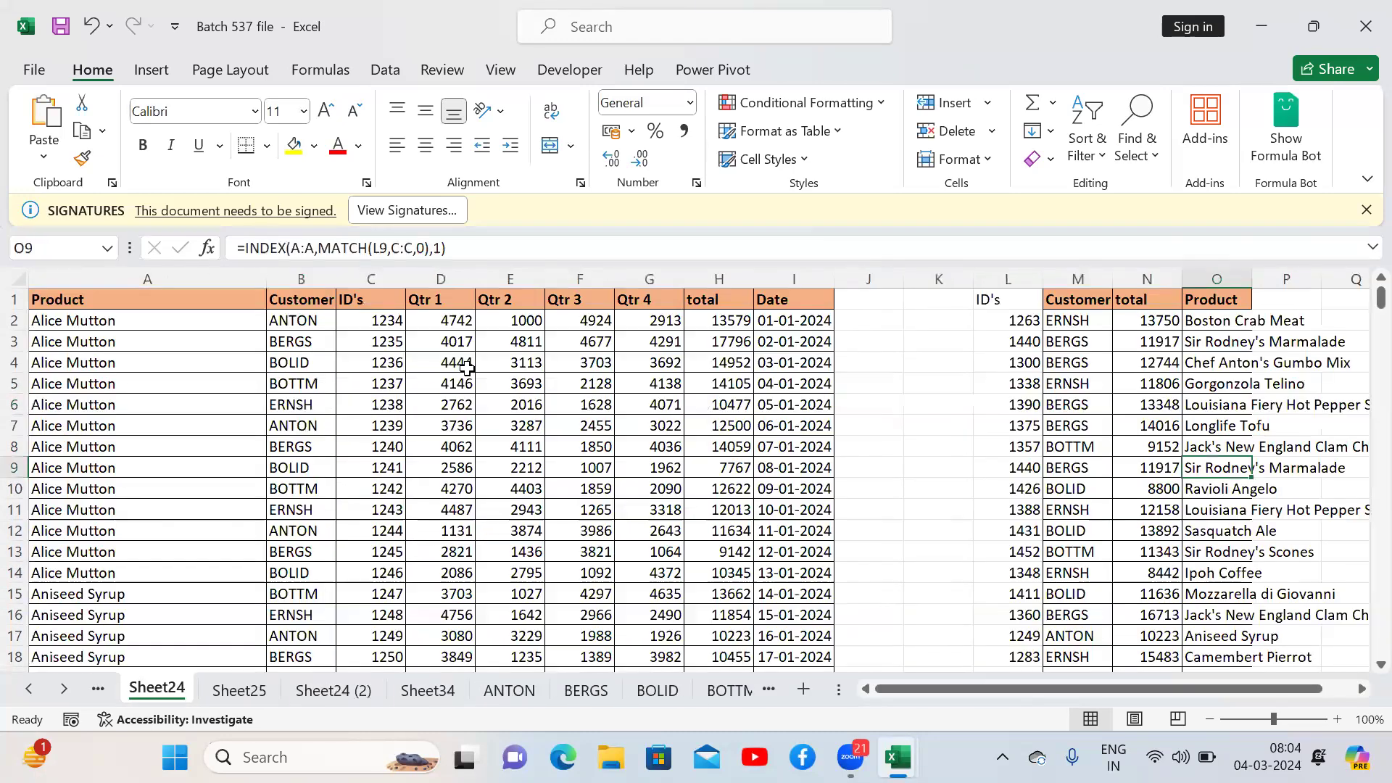
pyautogui.hotkey('ctrl', 'pageup')
pyautogui.hotkey('ctrl', 'pageup')
pyautogui.hotkey('ctrl', 'pageup')
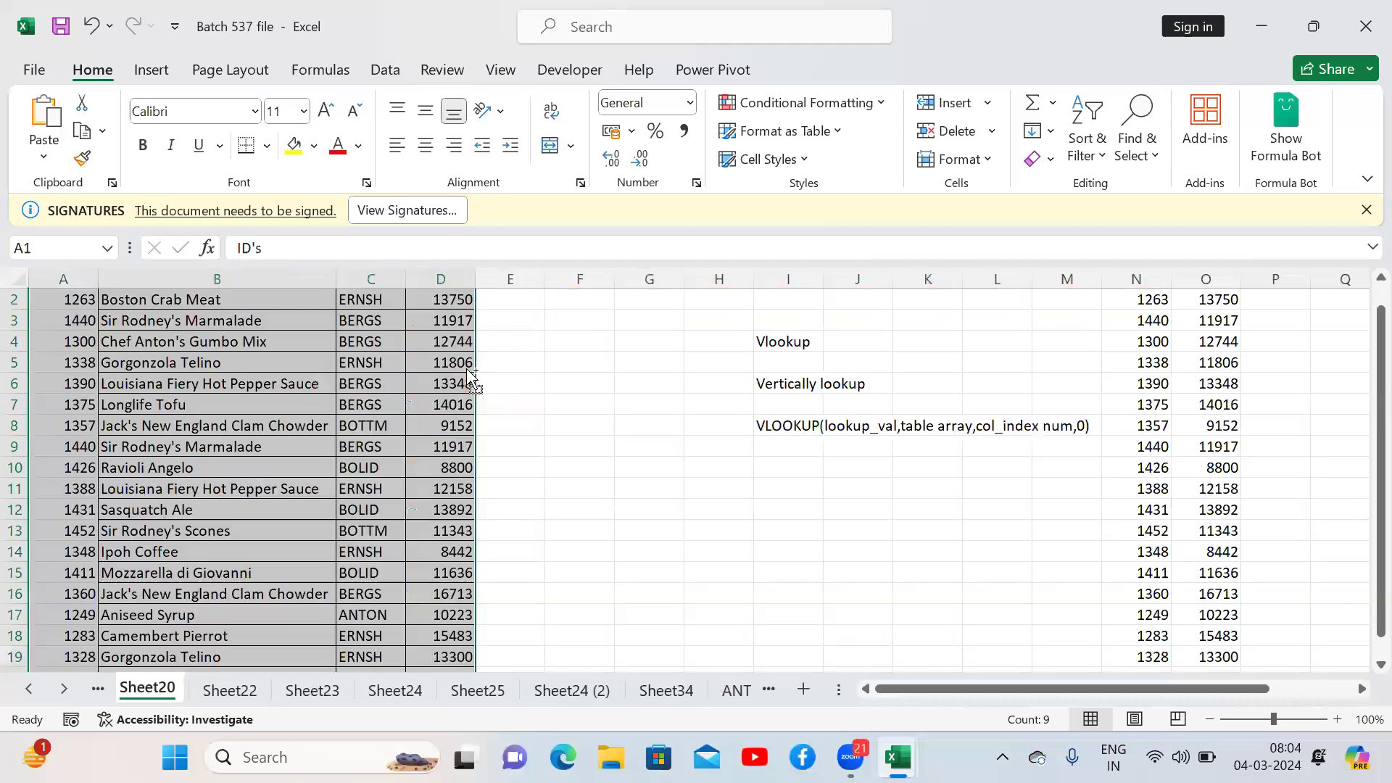
pyautogui.hotkey('ctrl', 'pageup')
pyautogui.hotkey('ctrl', 'pageup')
pyautogui.hotkey('ctrl', 'pageup')
pyautogui.hotkey('ctrl', 'pagedown')
# Step: Switch the B8 product selector through Apple and Oppo, ending on Vivo Pro
pyautogui.click(204, 431)
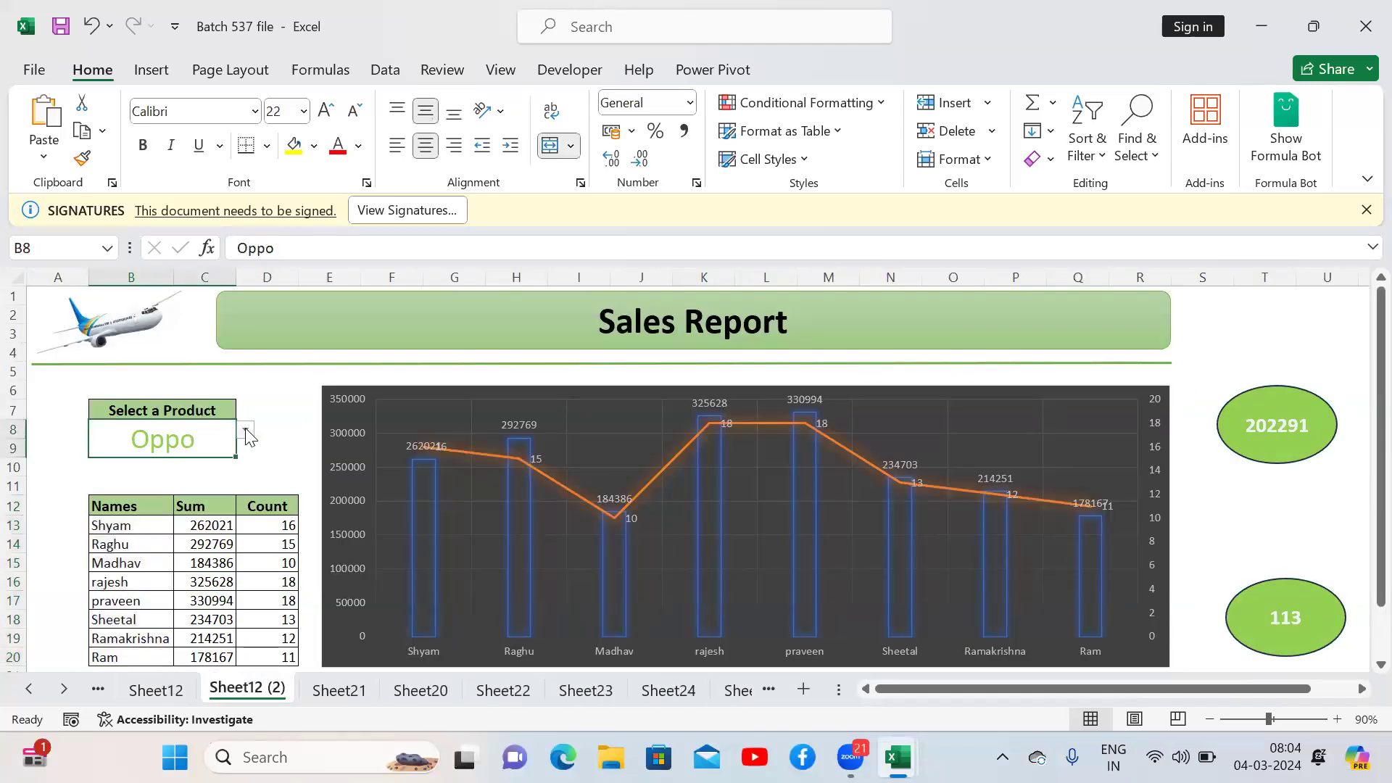
pyautogui.click(246, 433)
pyautogui.click(177, 445)
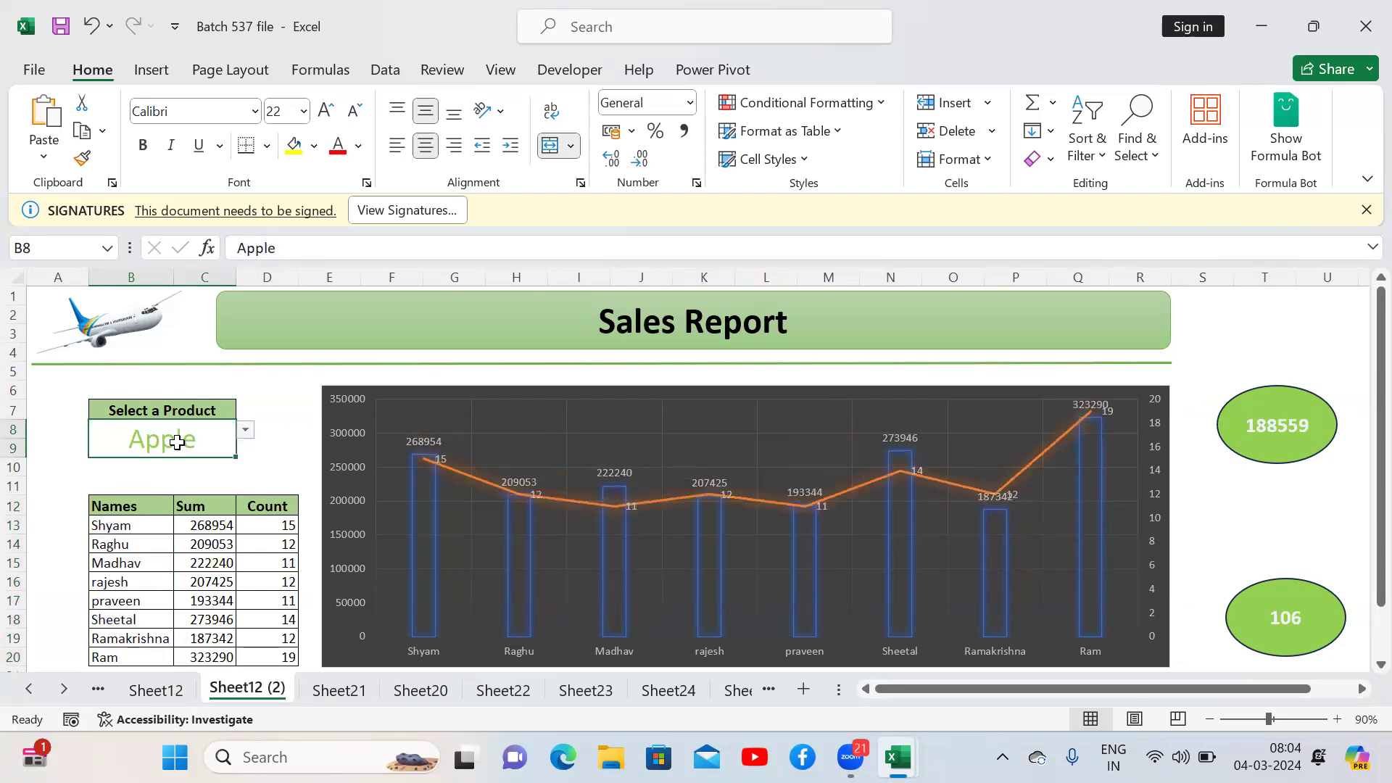
pyautogui.click(247, 431)
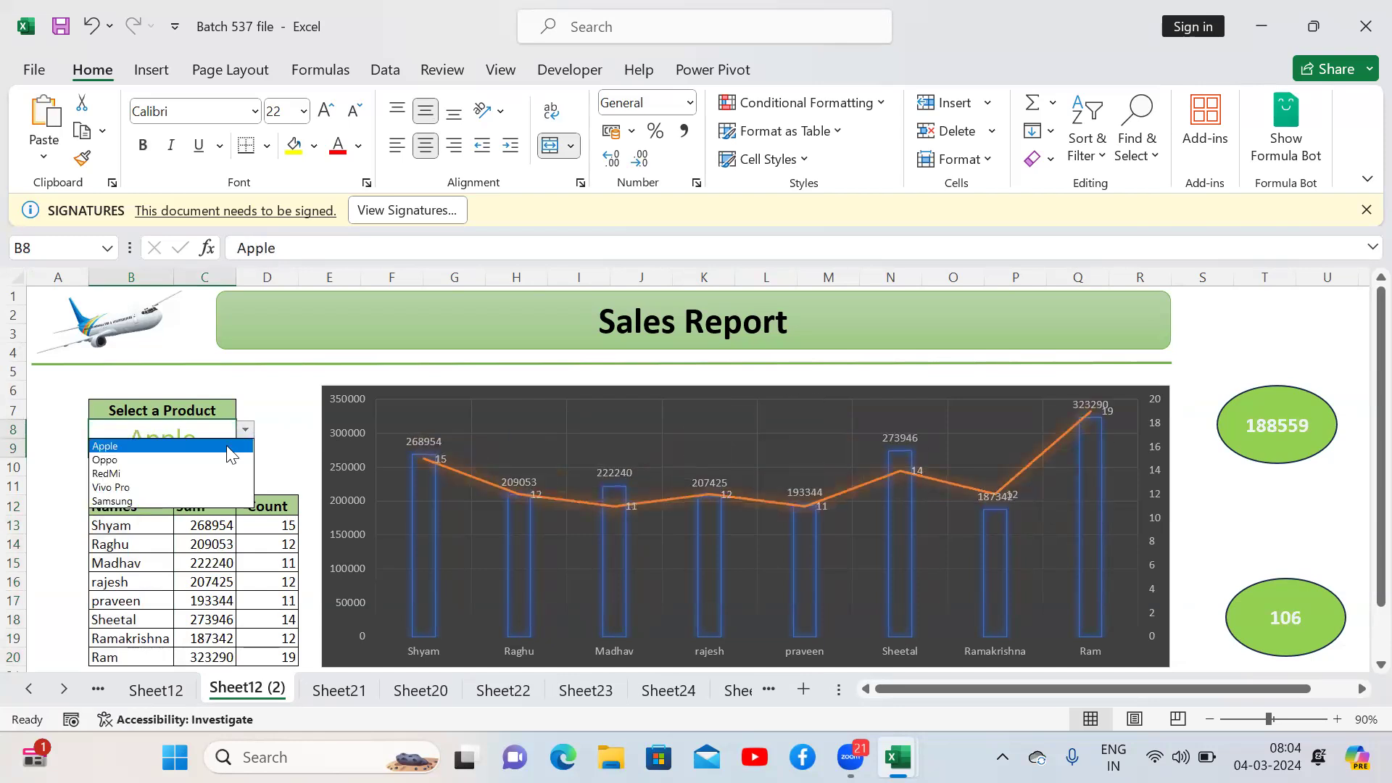
pyautogui.click(135, 460)
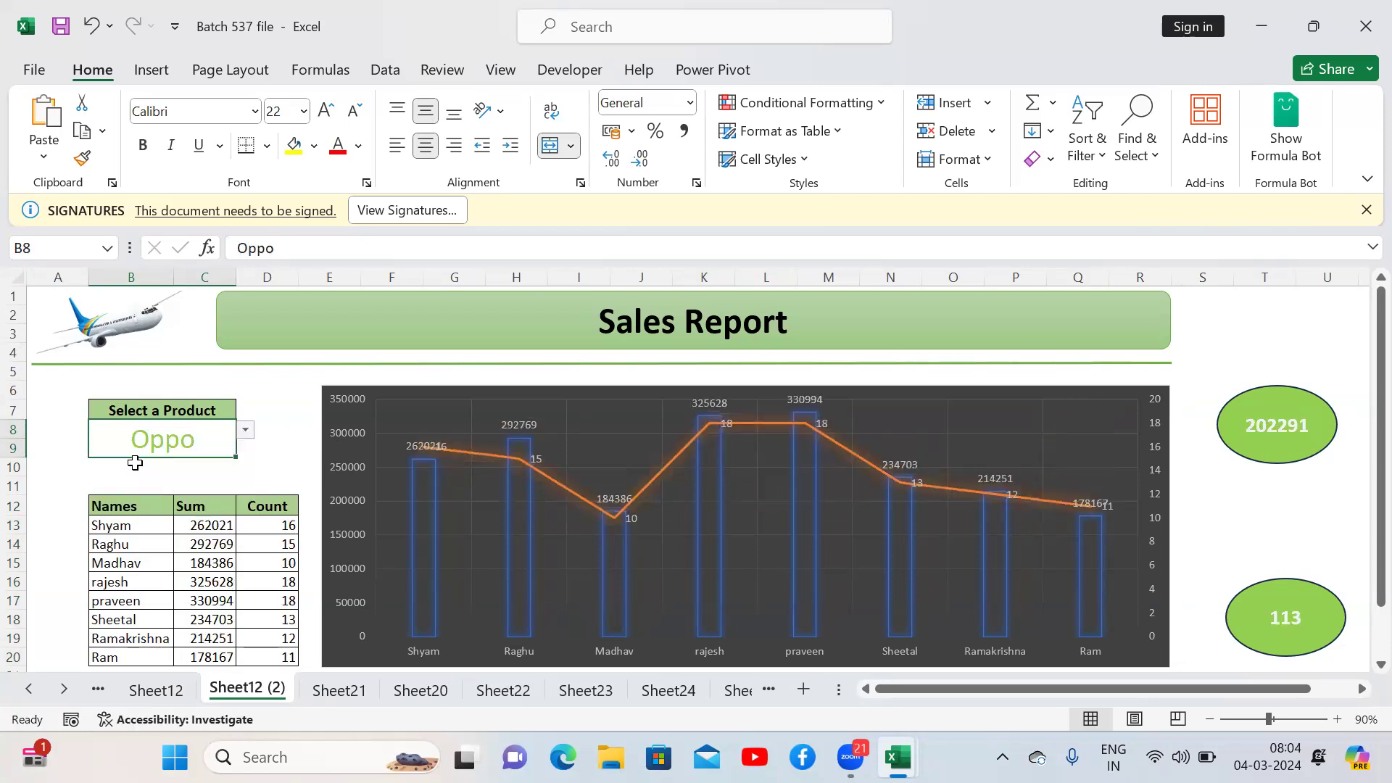
pyautogui.click(247, 430)
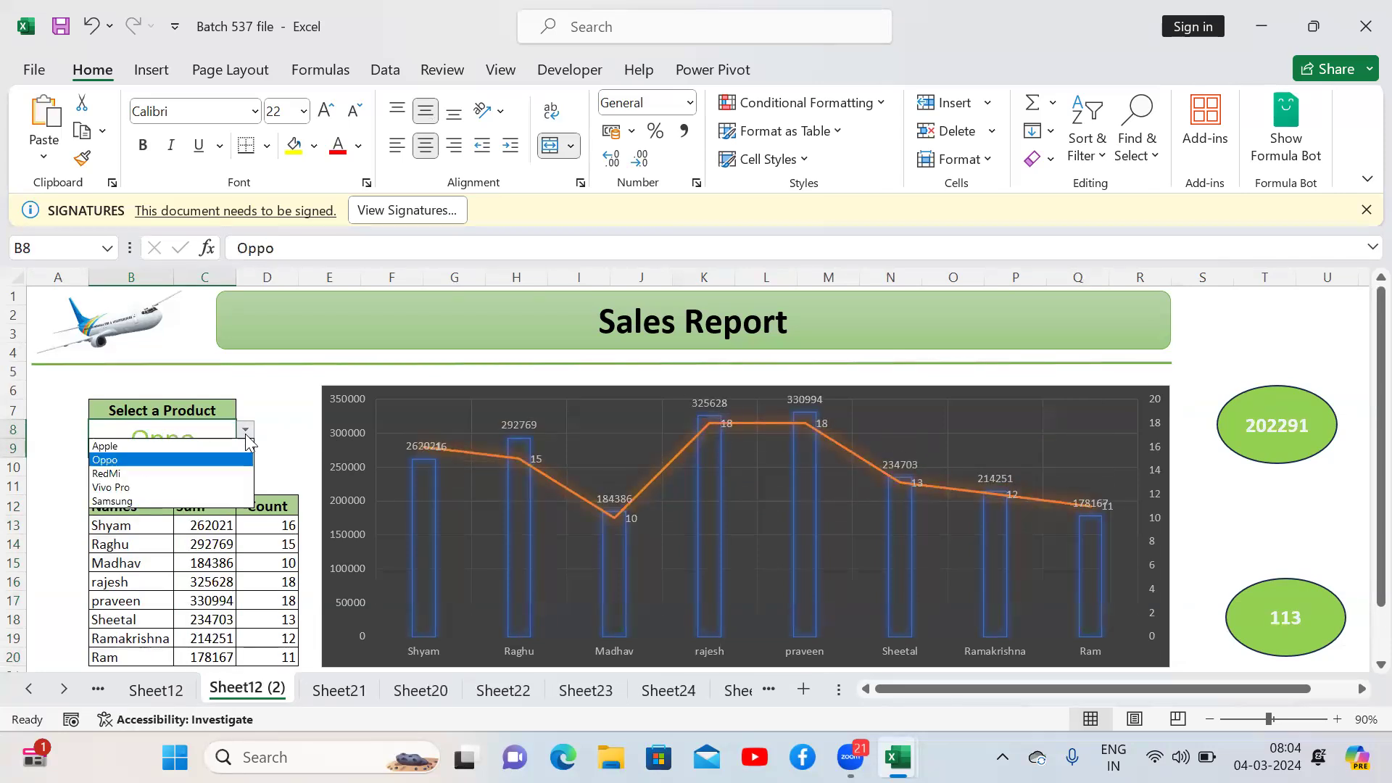
pyautogui.click(137, 488)
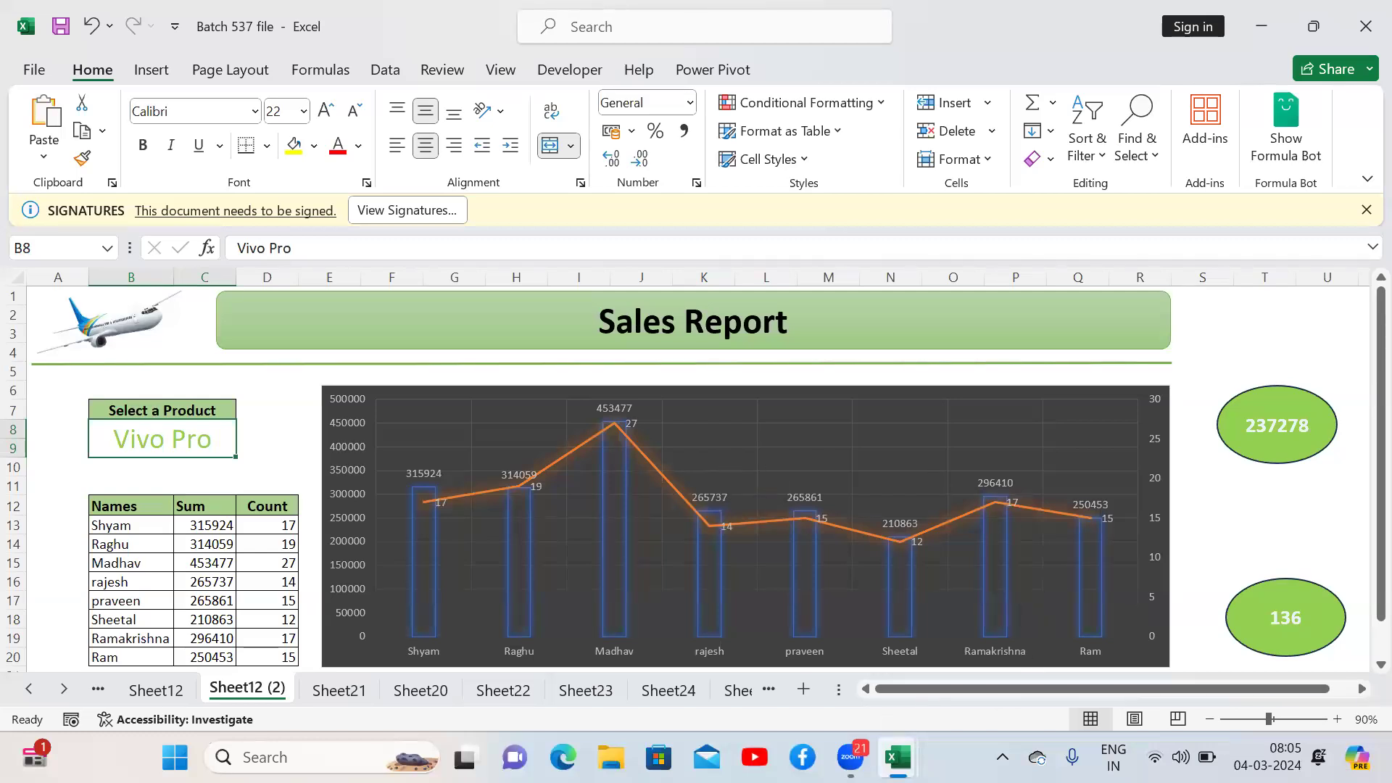
# Step: In Book1, make the H6 note read 'Pivot table, Charts ,' and display the Insert commands
pyautogui.moveTo(898, 757)
pyautogui.click(832, 659)
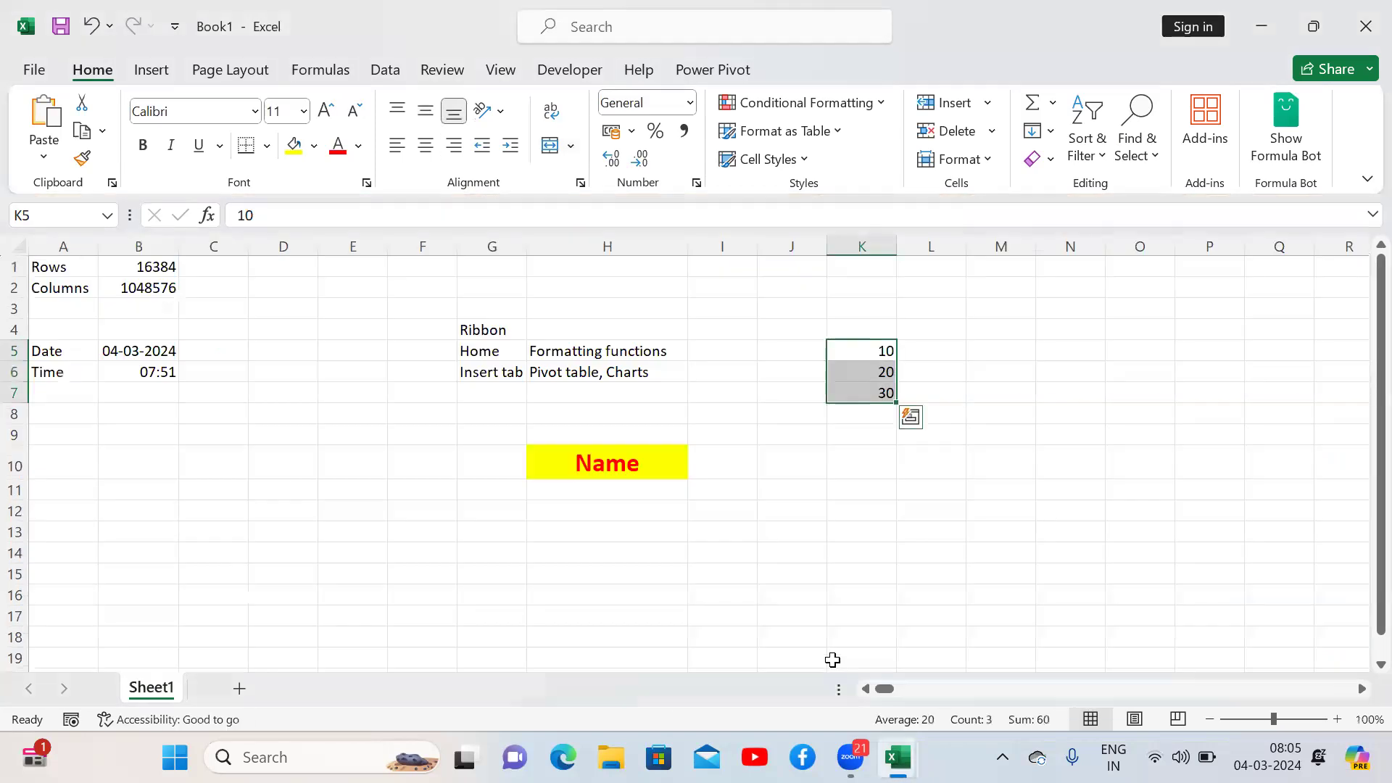
pyautogui.doubleClick(663, 377)
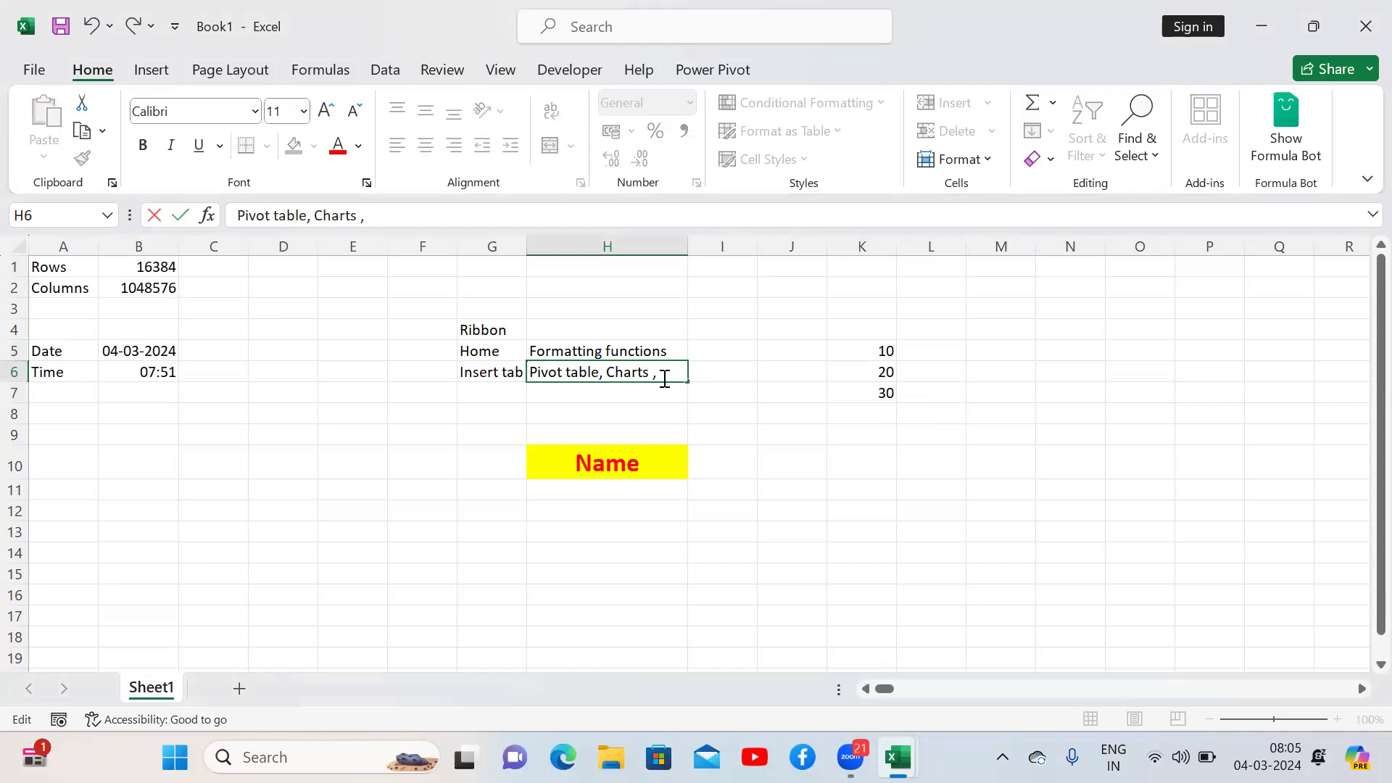
pyautogui.click(234, 248)
pyautogui.click(349, 441)
pyautogui.press('alt')
pyautogui.press('n')
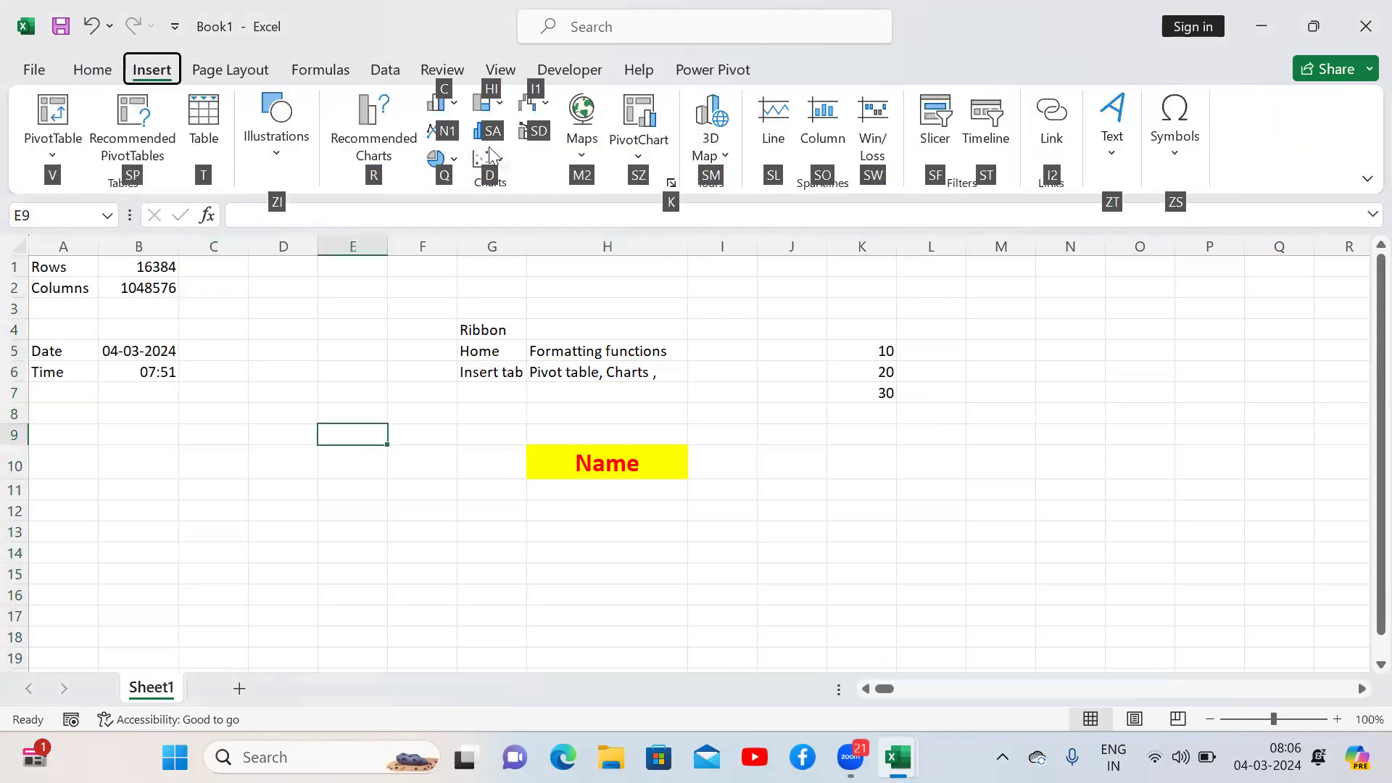
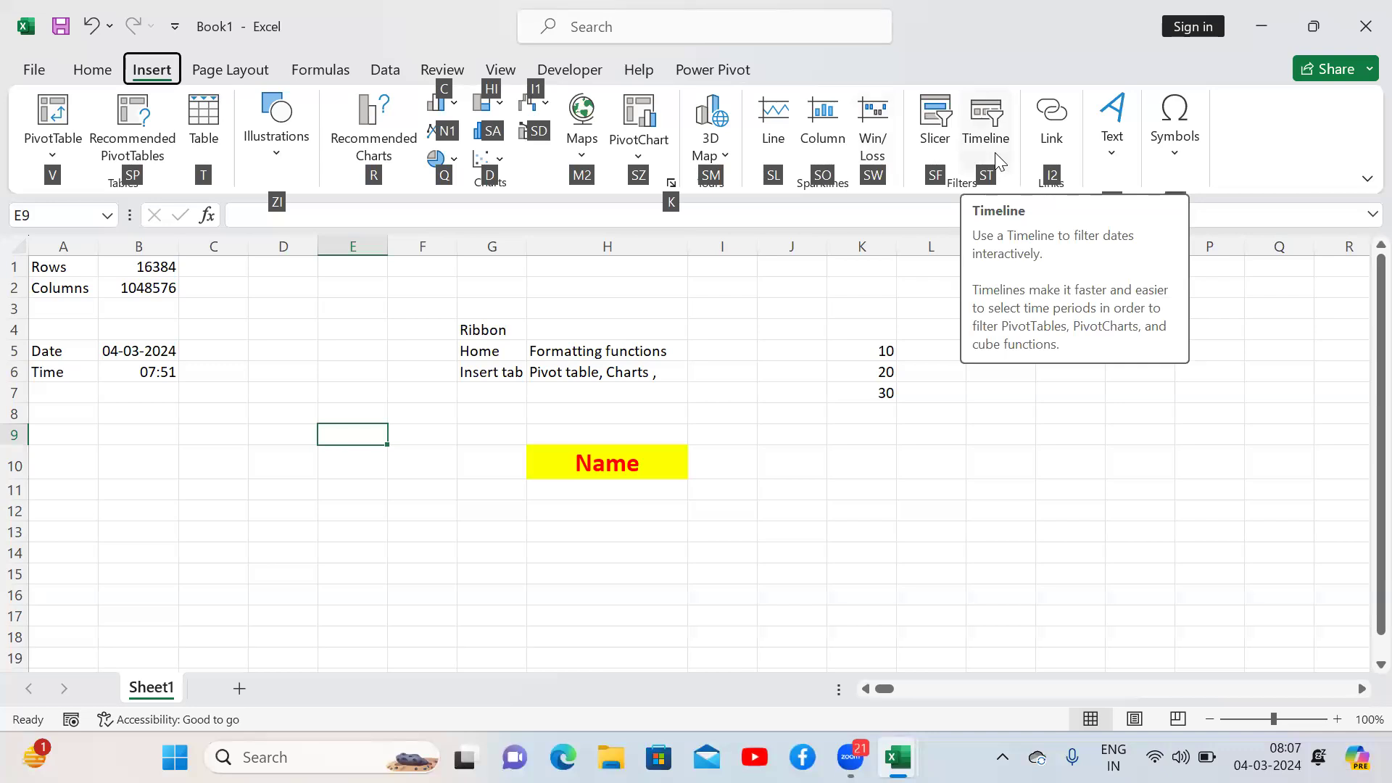
# Step: Place an empty text box beside column N, around rows 4–9
pyautogui.click(1104, 145)
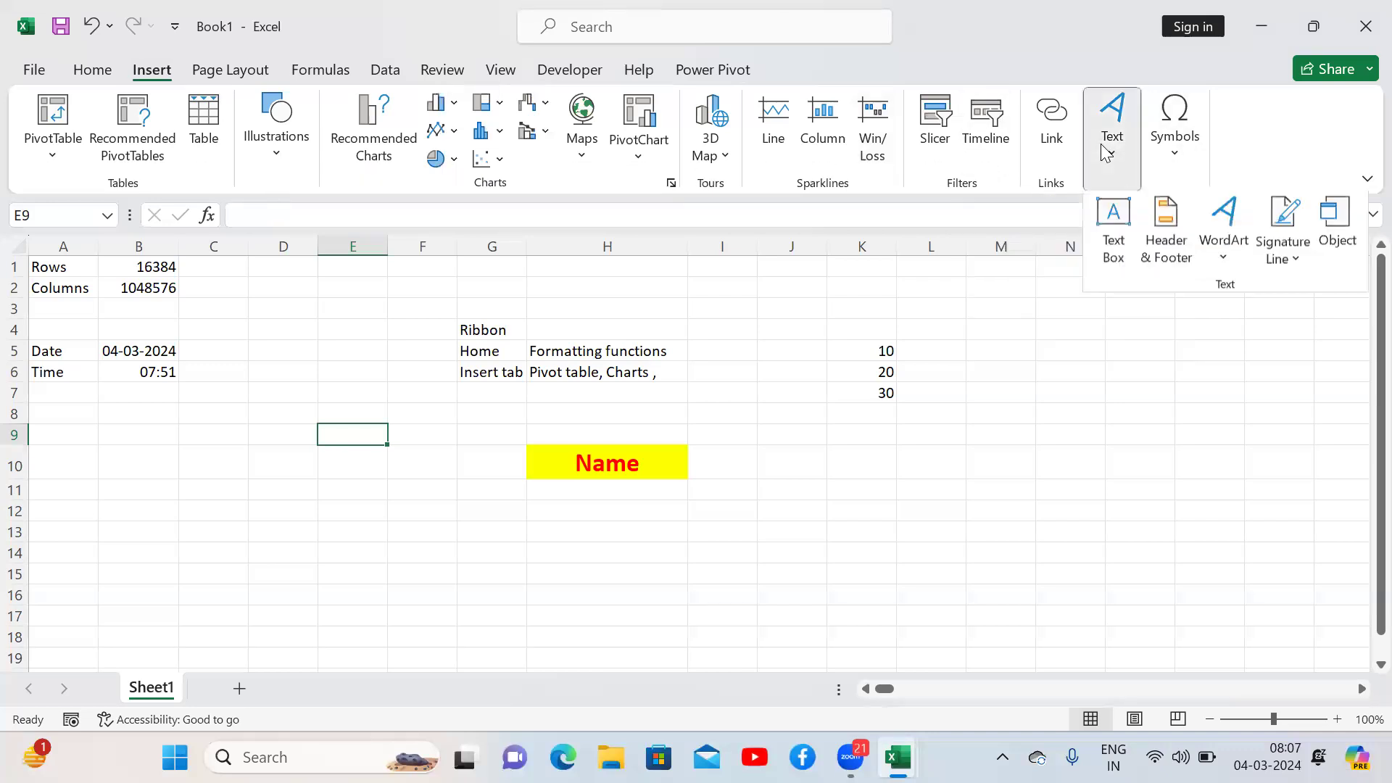
pyautogui.click(1114, 234)
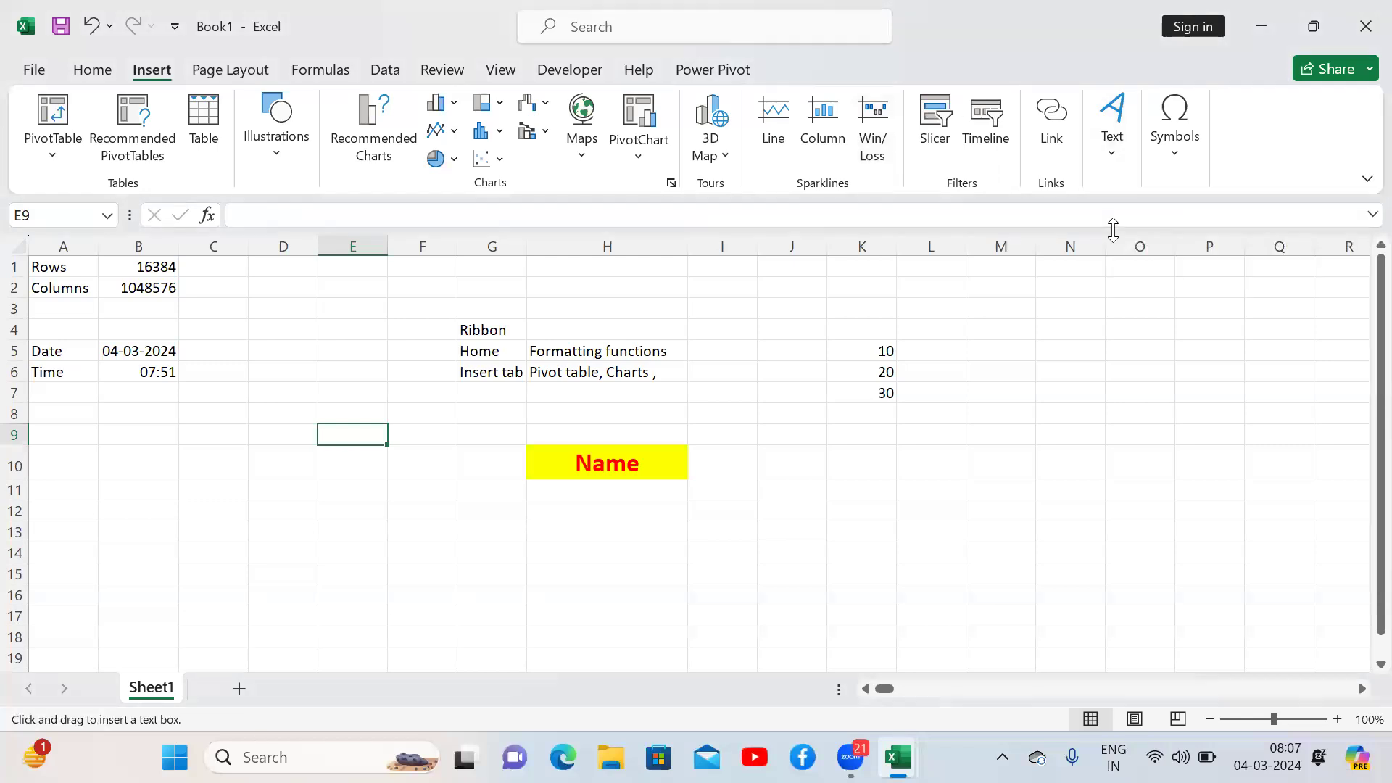
pyautogui.click(1037, 369)
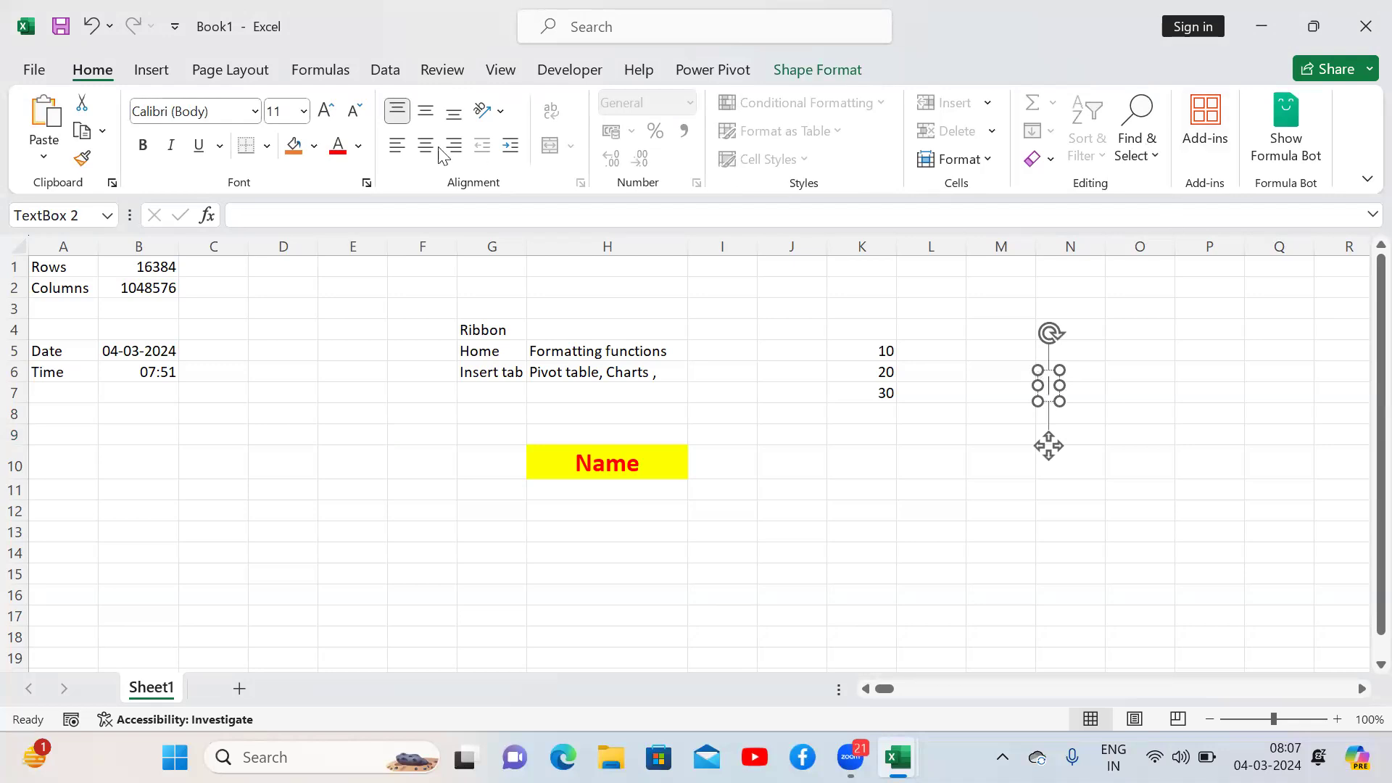
pyautogui.click(153, 68)
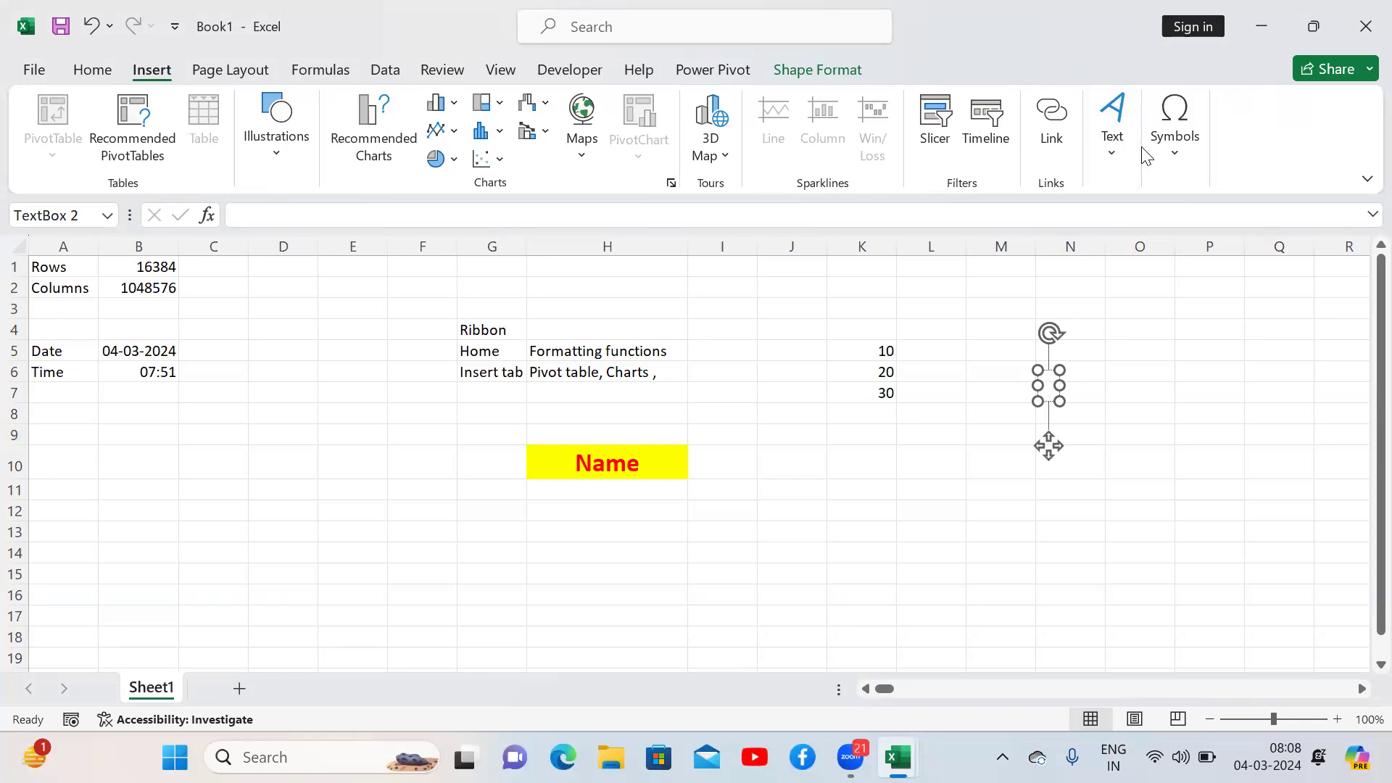
# Step: With the Page Layout tab showing, enter 'Pagelayout' in G7 below the Insert tab label
pyautogui.click(231, 70)
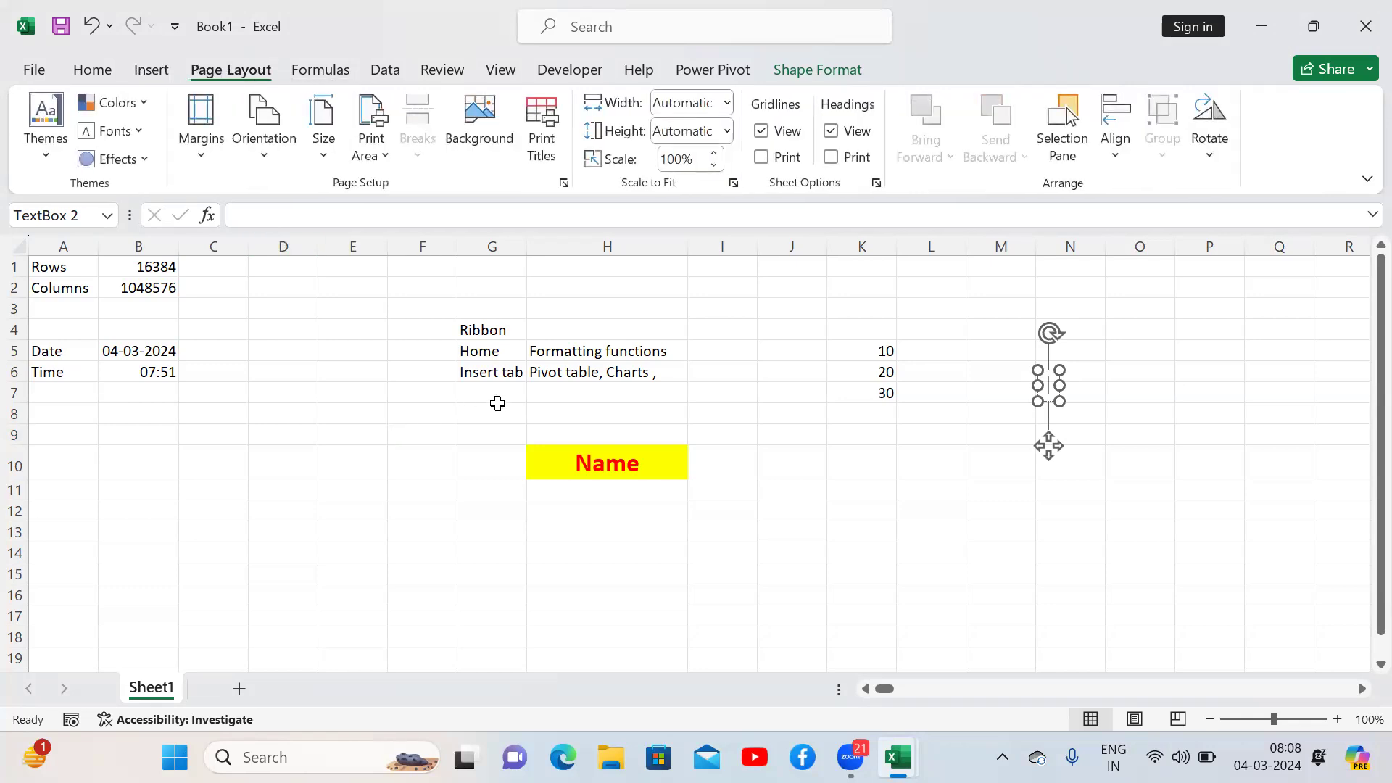
pyautogui.click(498, 395)
pyautogui.write('Pagelayout')
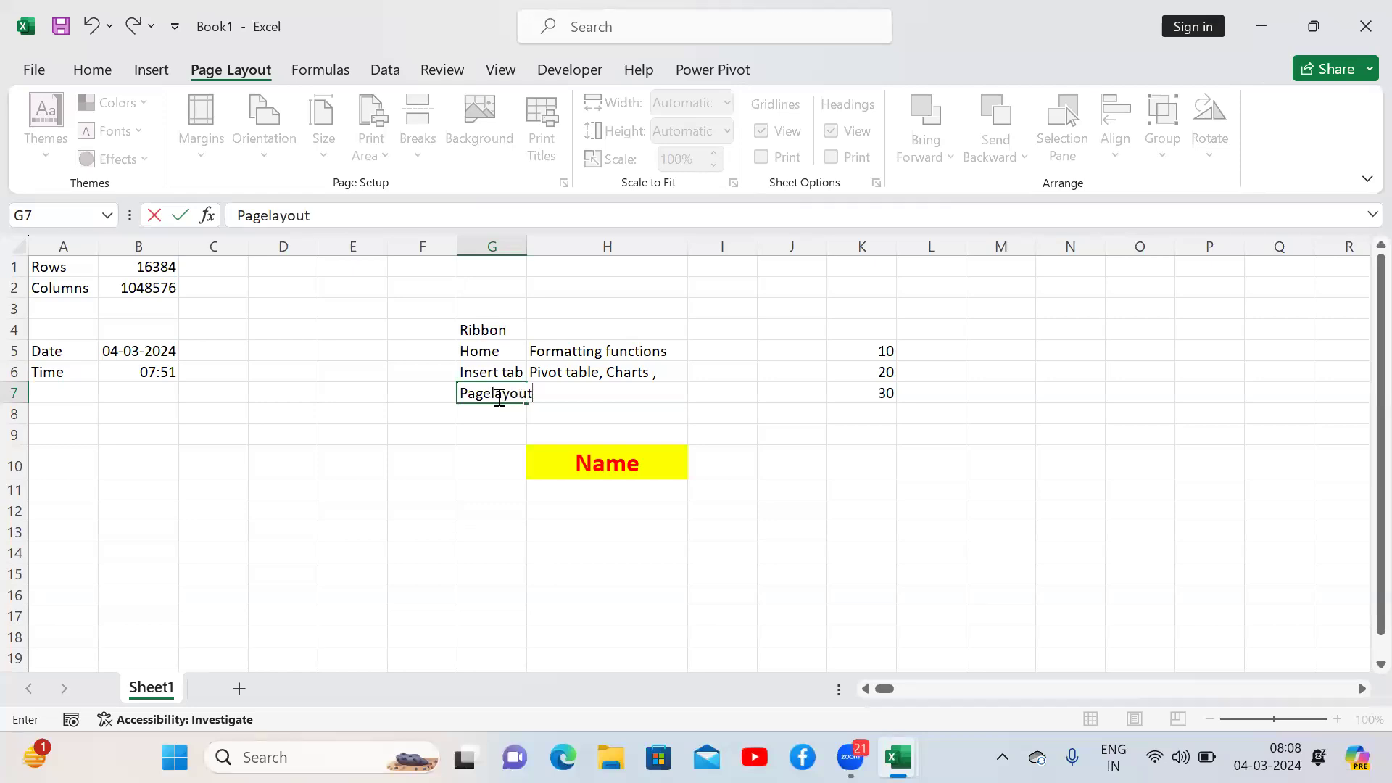
pyautogui.press('Return')
pyautogui.click(498, 395)
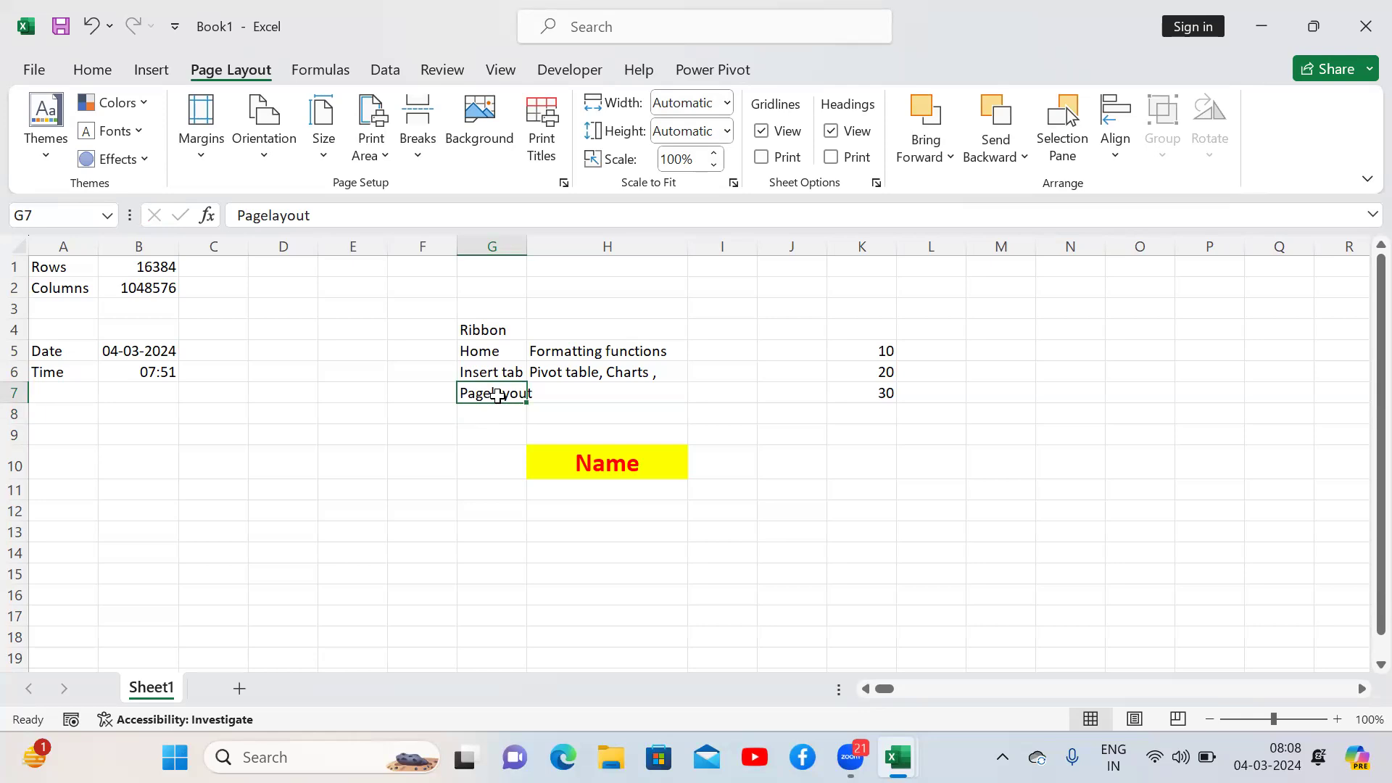
pyautogui.press('Down')
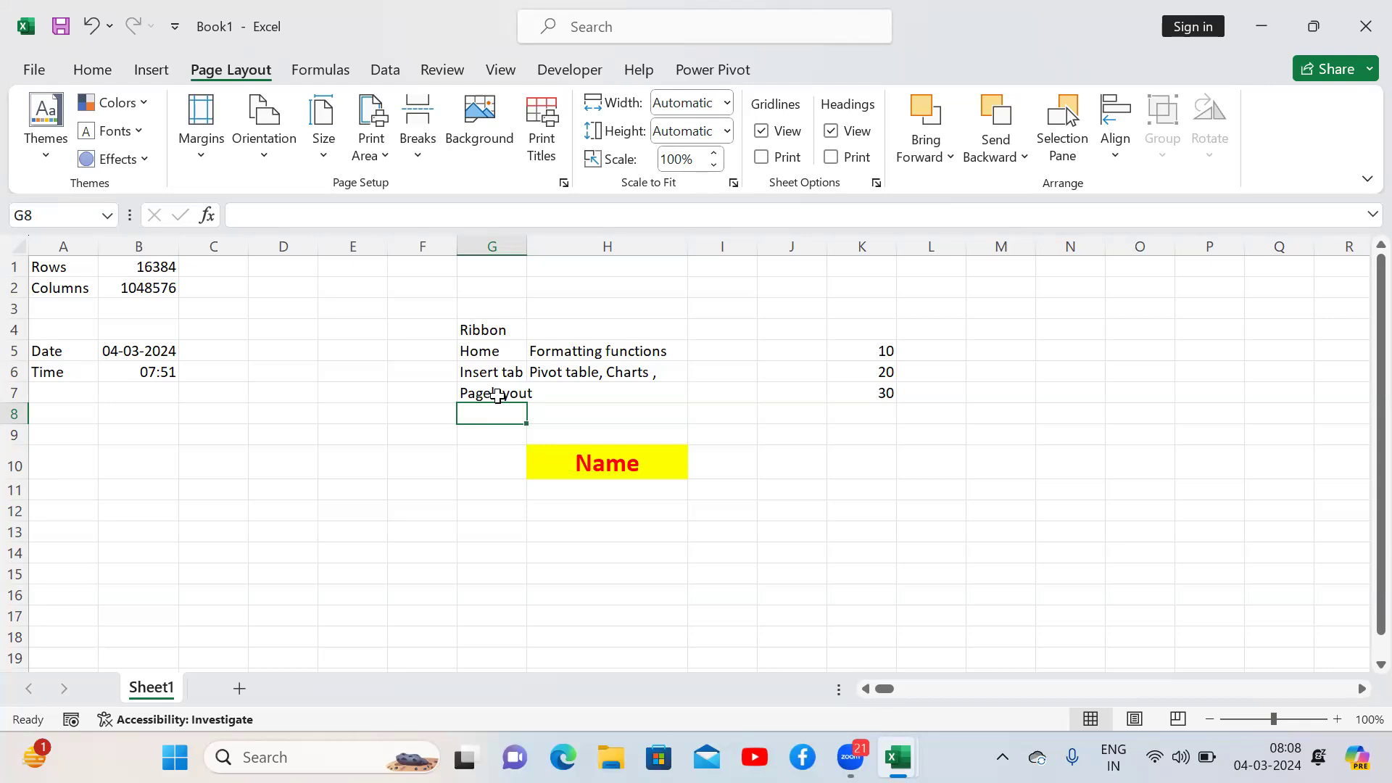
# Step: Enter 'Formulas' in G8 and fill the Home label in G5 yellow
pyautogui.write('Fo')
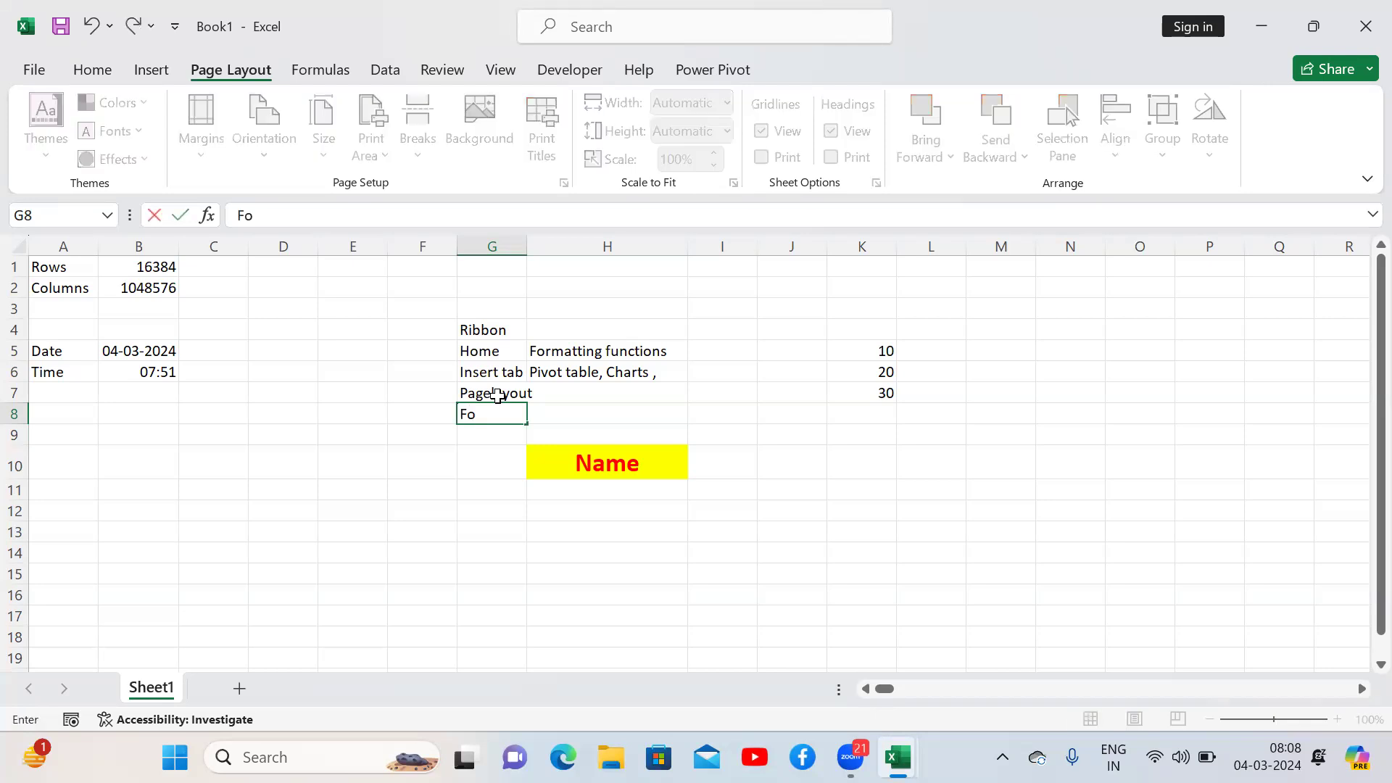
pyautogui.write('rmulas')
pyautogui.hotkey('ctrl', 'Return')
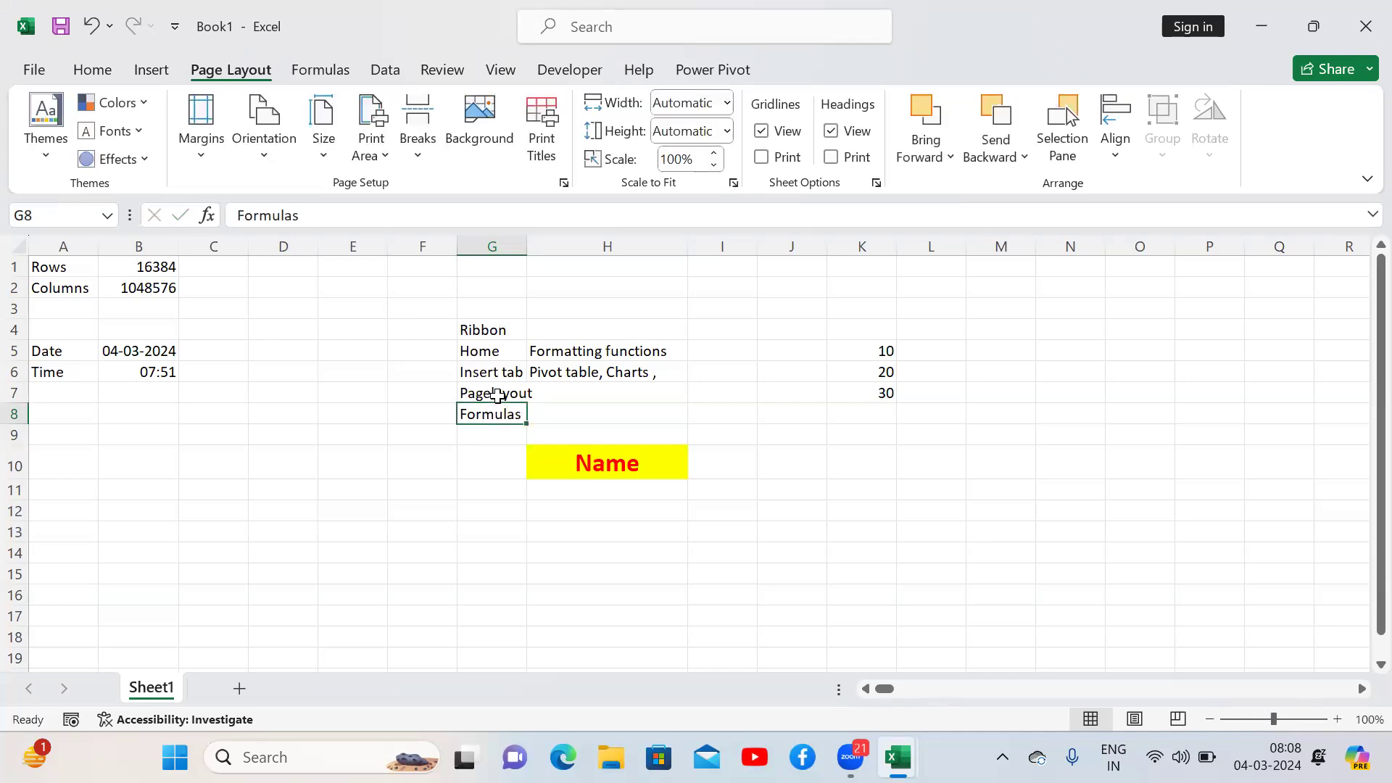
pyautogui.click(508, 351)
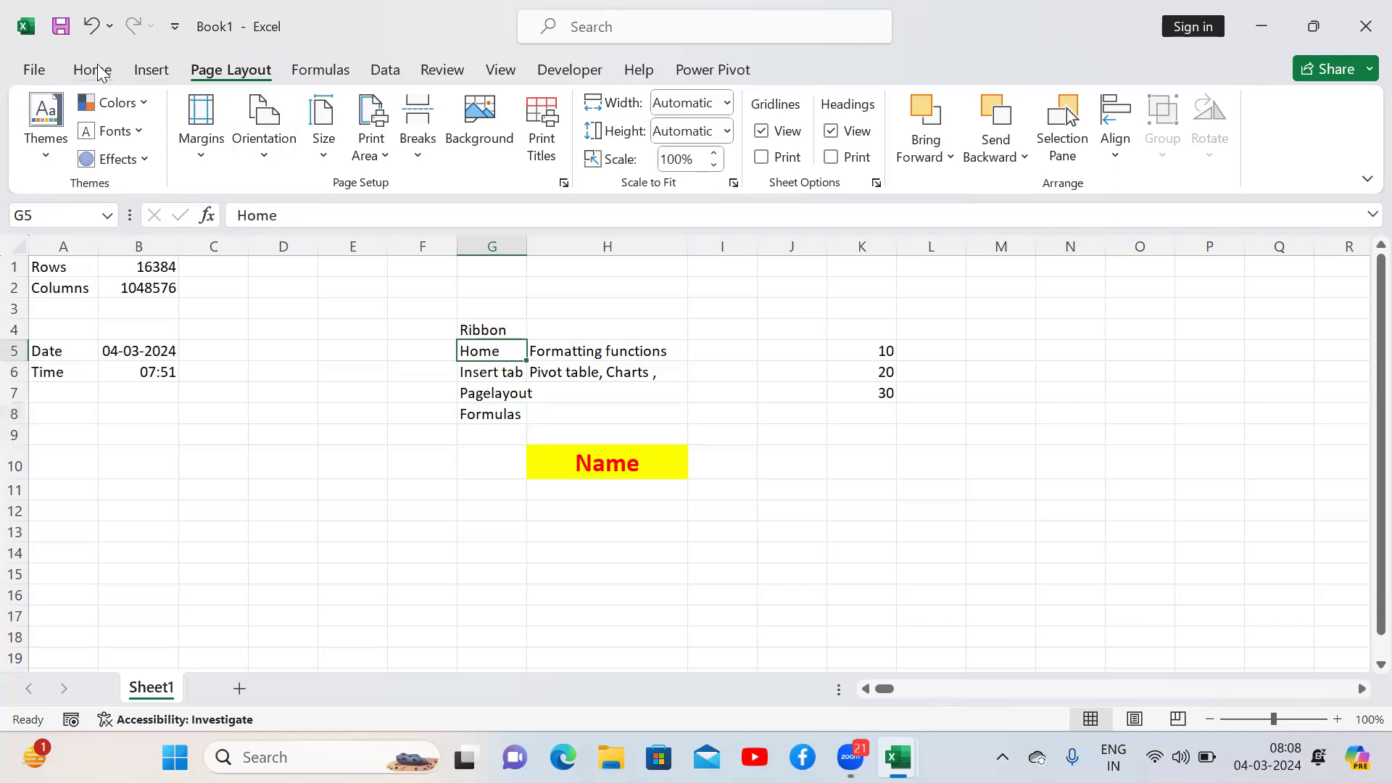
pyautogui.click(100, 70)
pyautogui.click(297, 146)
# Step: Fill the Insert tab label in G6 and the Formulas label in G8 yellow
pyautogui.click(502, 395)
pyautogui.click(497, 372)
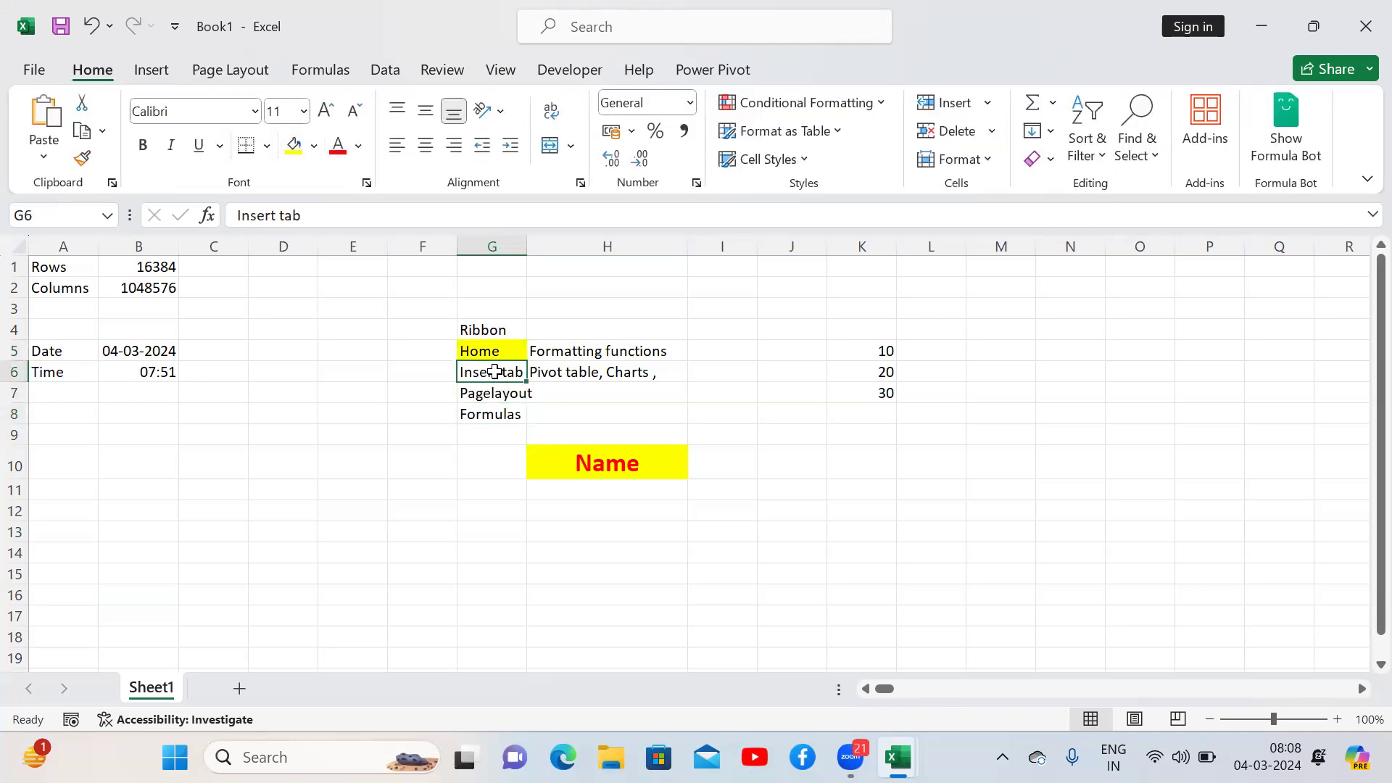
pyautogui.click(293, 148)
pyautogui.click(493, 413)
pyautogui.click(297, 148)
# Step: Enter 'Data' in G9 below Formulas
pyautogui.click(481, 433)
pyautogui.write('Data')
pyautogui.hotkey('ctrl', 'Return')
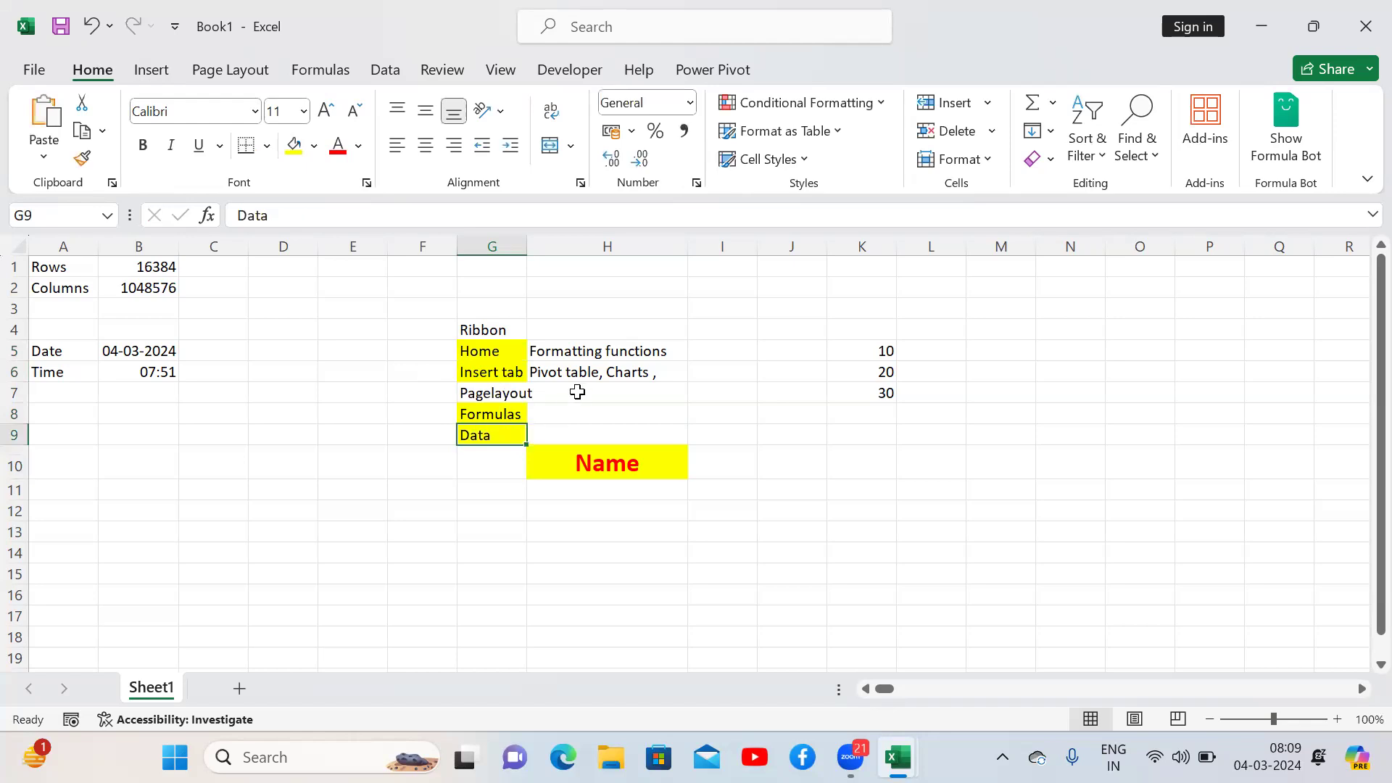
pyautogui.click(577, 392)
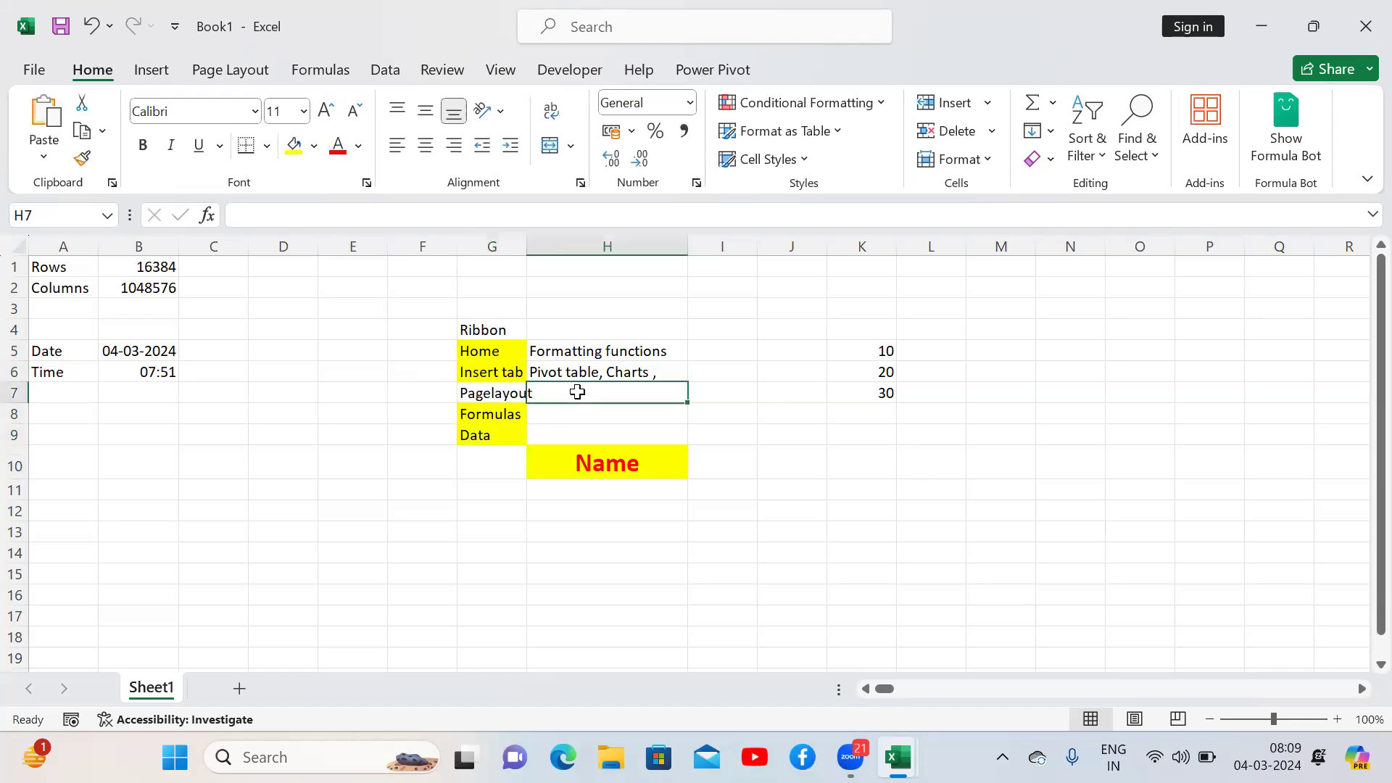
# Step: Write 'Text formulas,' in H8 beside the Formulas label
pyautogui.click(560, 418)
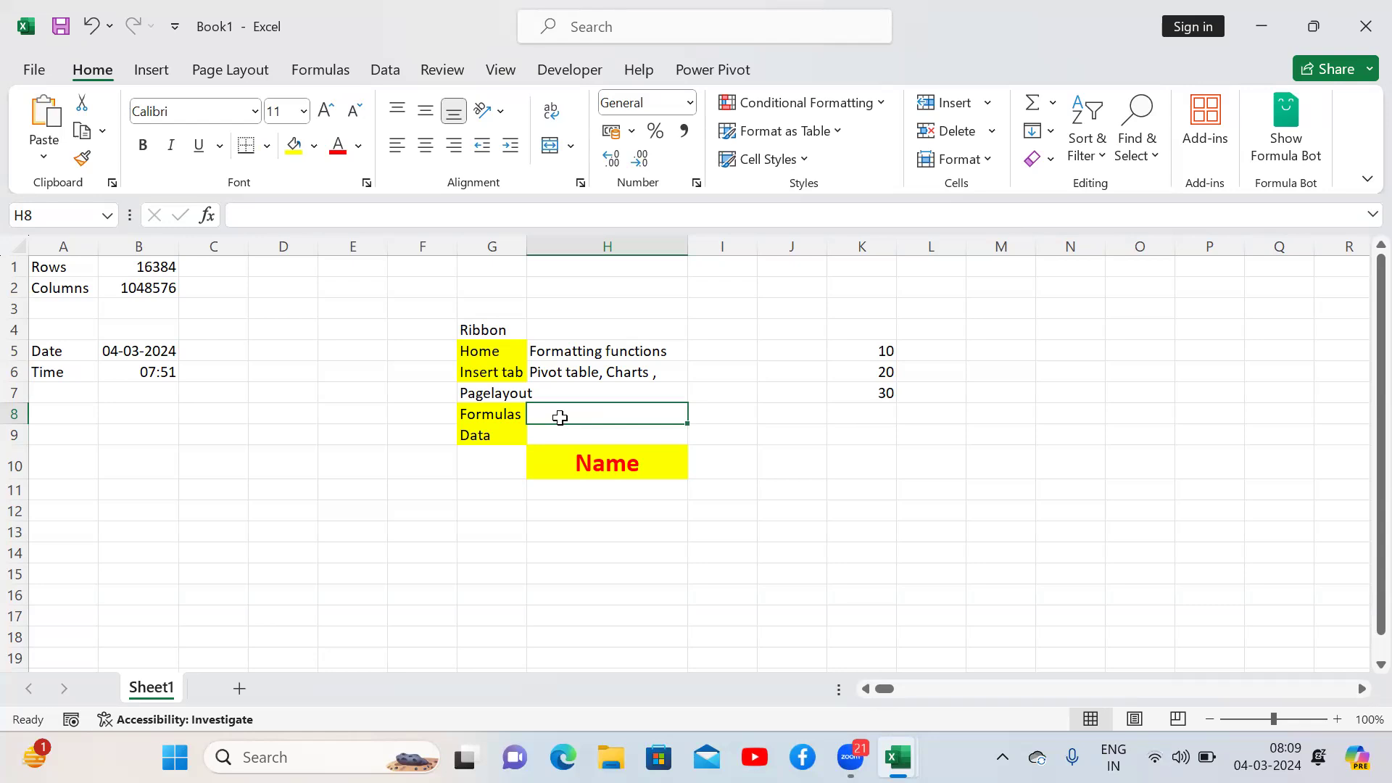
pyautogui.write('Text for')
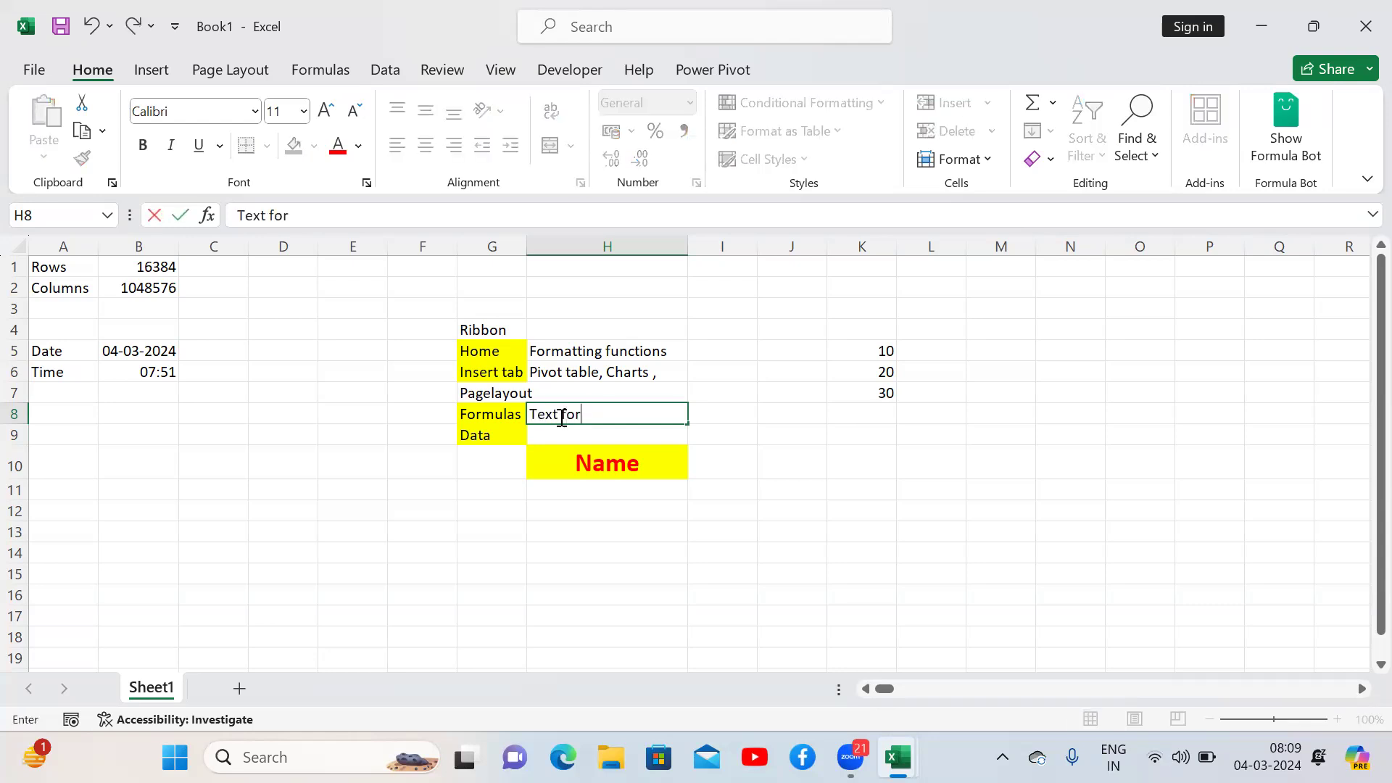
pyautogui.write('m')
pyautogui.write('ulas')
pyautogui.press('Return')
pyautogui.click(562, 419)
pyautogui.press('F2')
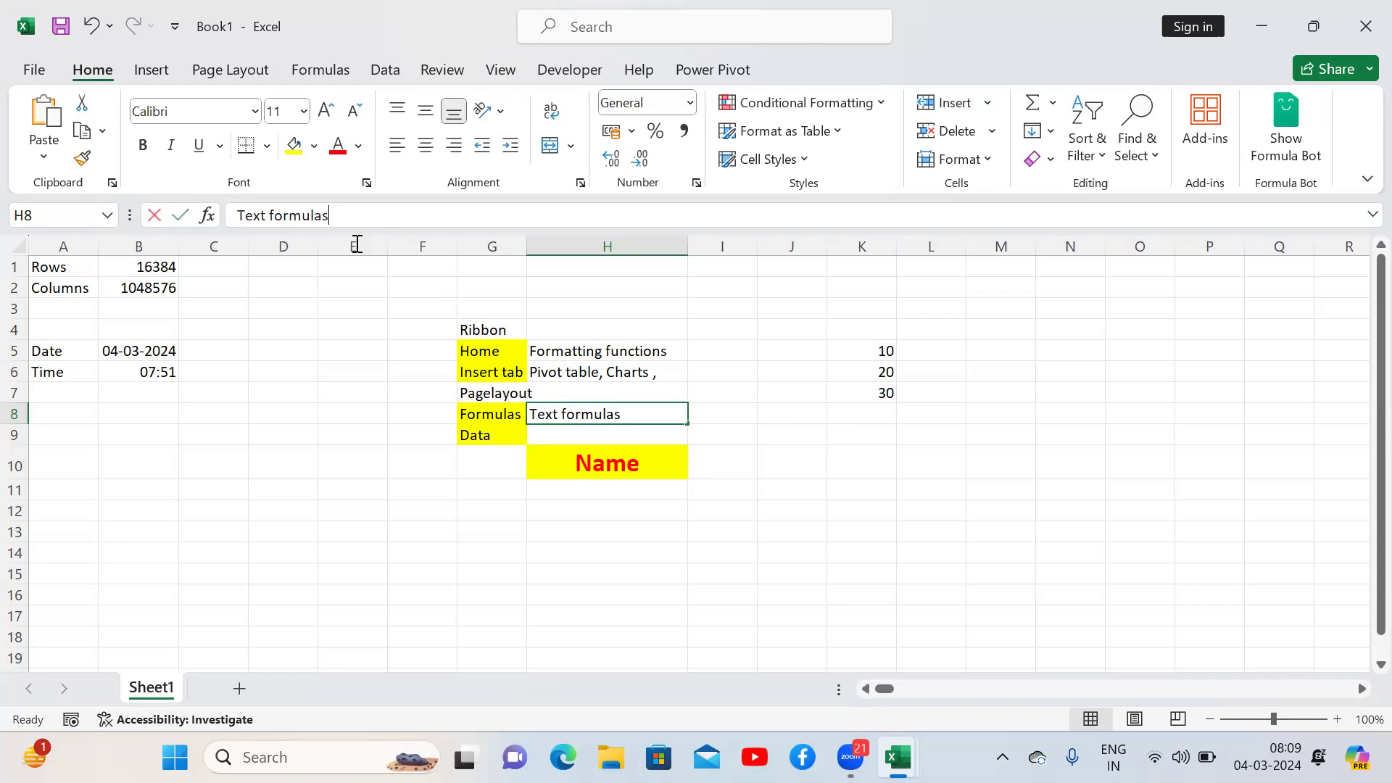
pyautogui.write(',')
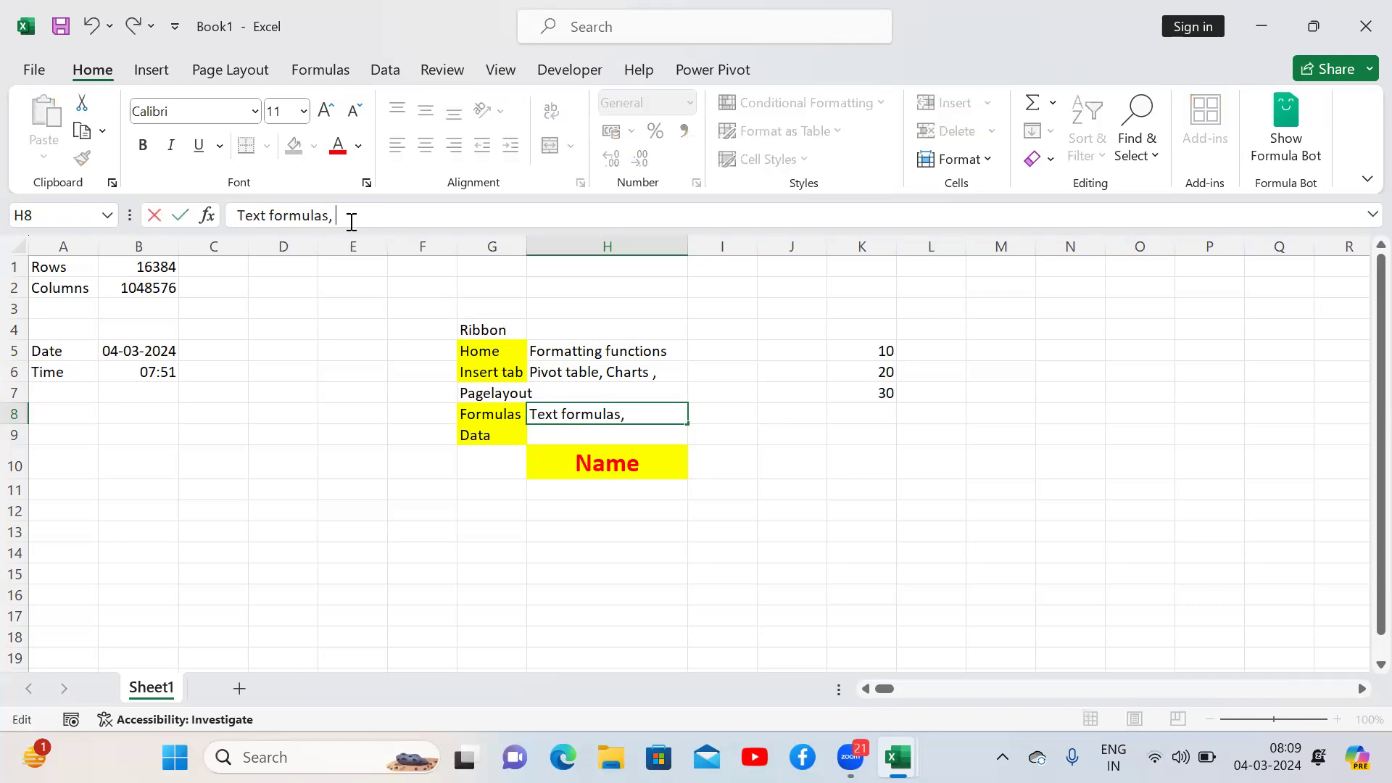
pyautogui.press('Return')
pyautogui.press('Up')
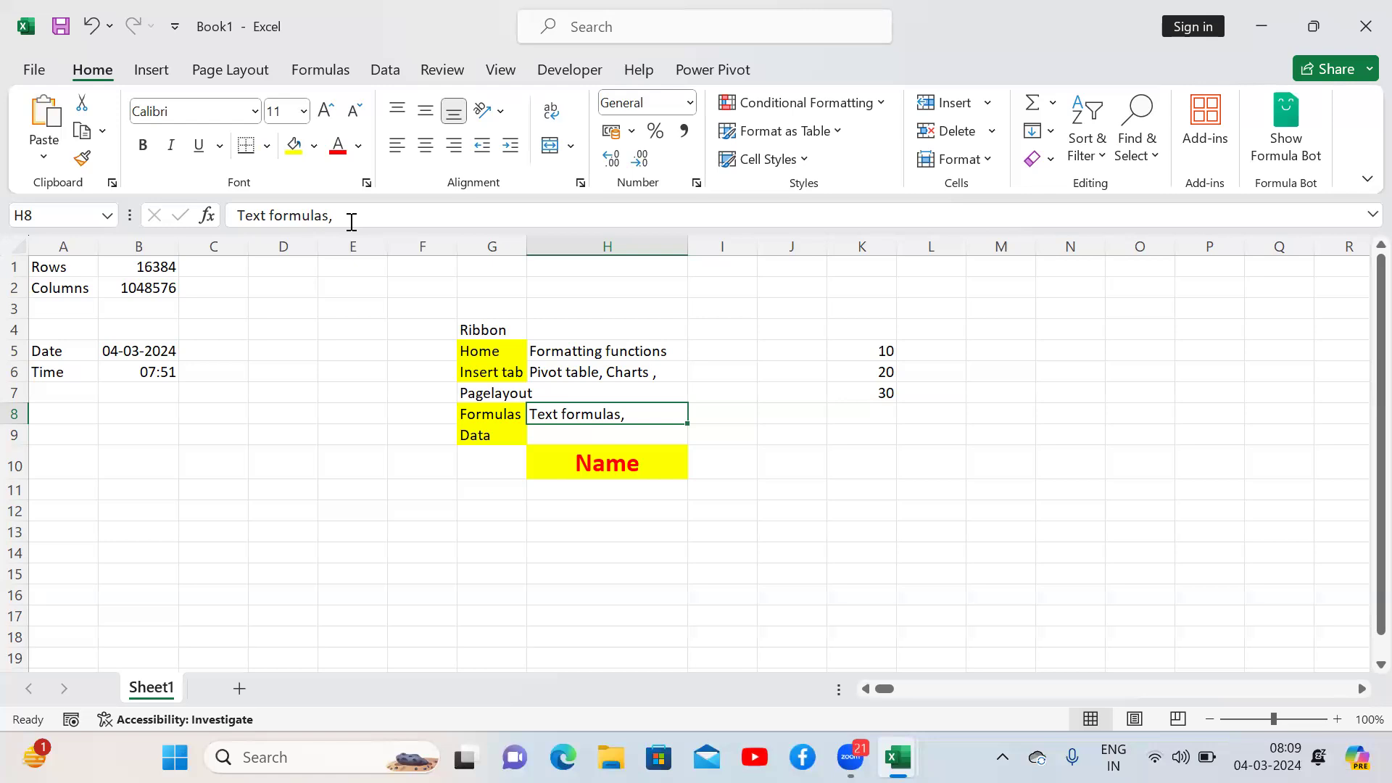
# Step: Enter the sample string 'asd,asda,asdasd,asda,asdads,asdad,asdad,asdad' in H15
pyautogui.click(679, 580)
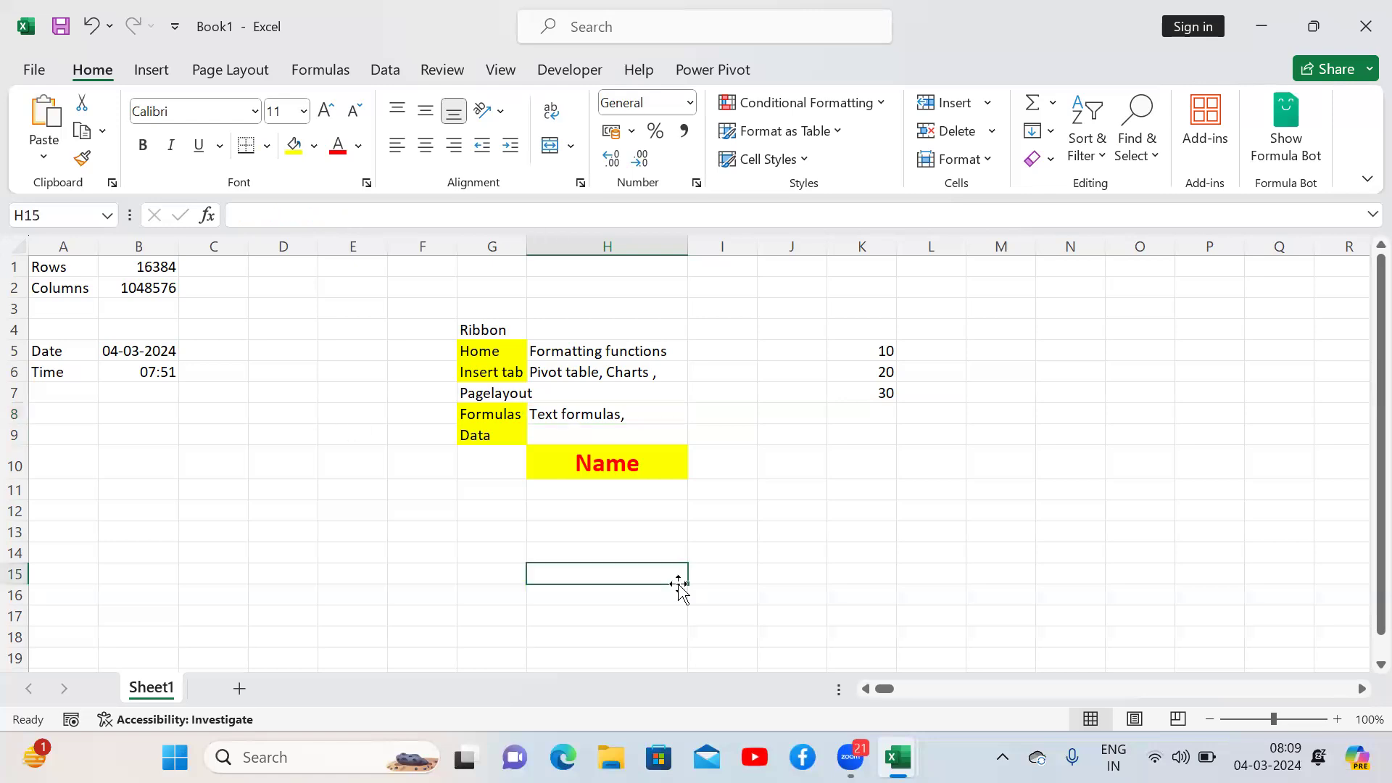
pyautogui.write('asd,asda,asdasd,asda,')
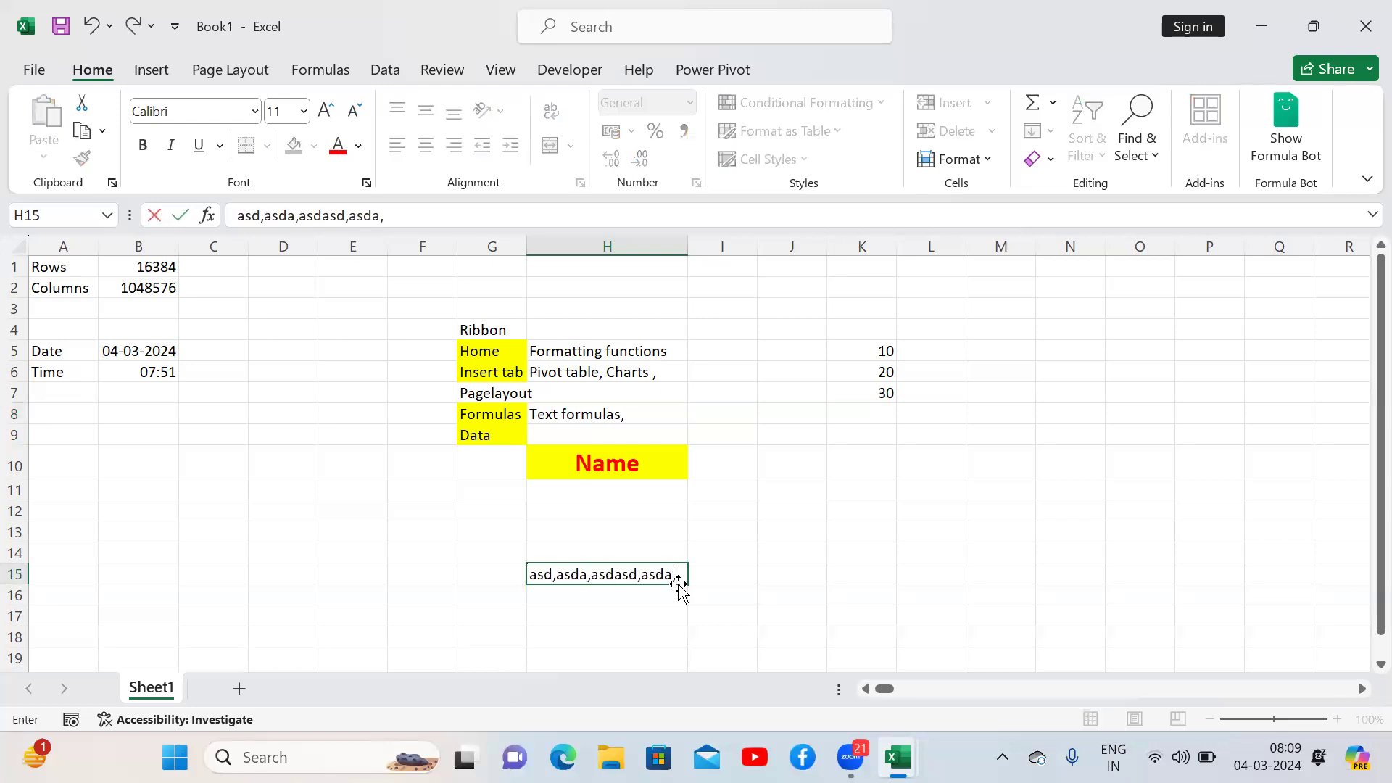
pyautogui.write('asdads,asdad,asdad,asdad')
pyautogui.press('Tab')
# Step: Enter =LEN(H15)-LEN(SUBSTITUTE(H15,",","")) in L15 to count the commas in H15
pyautogui.press('Right')
pyautogui.press('Right')
pyautogui.press('Right')
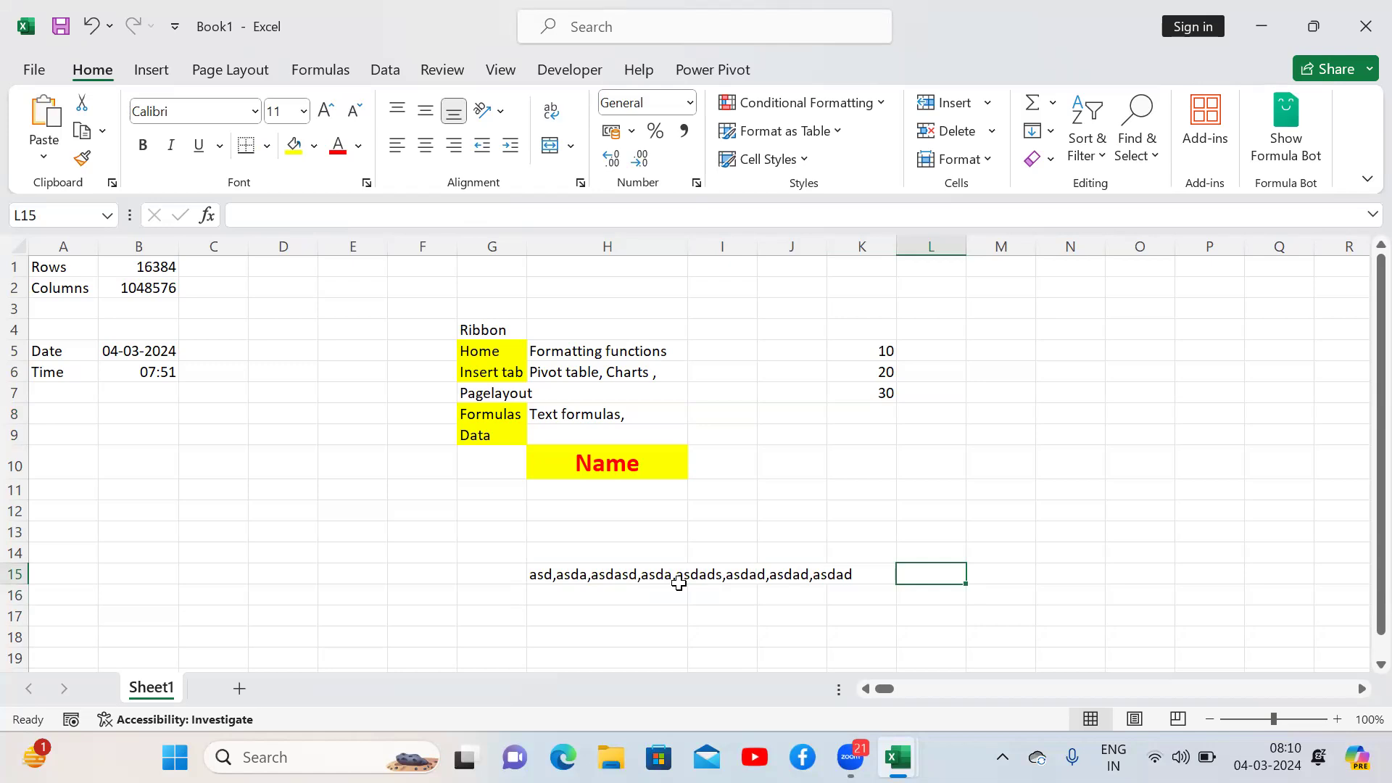
pyautogui.write('=len')
pyautogui.press('Tab')
pyautogui.press('Left')
pyautogui.press('Left')
pyautogui.press('Left')
pyautogui.press('Left')
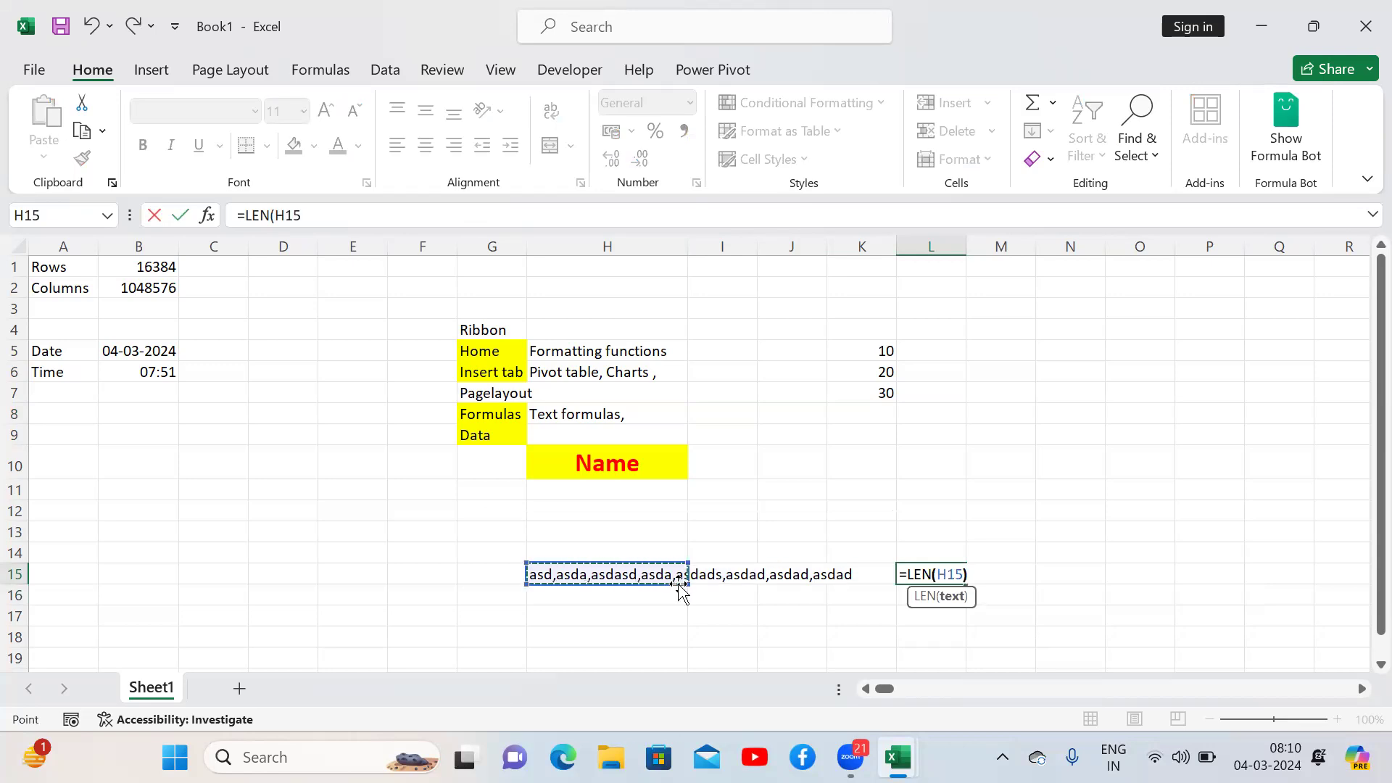
pyautogui.write(')-len')
pyautogui.press('Tab')
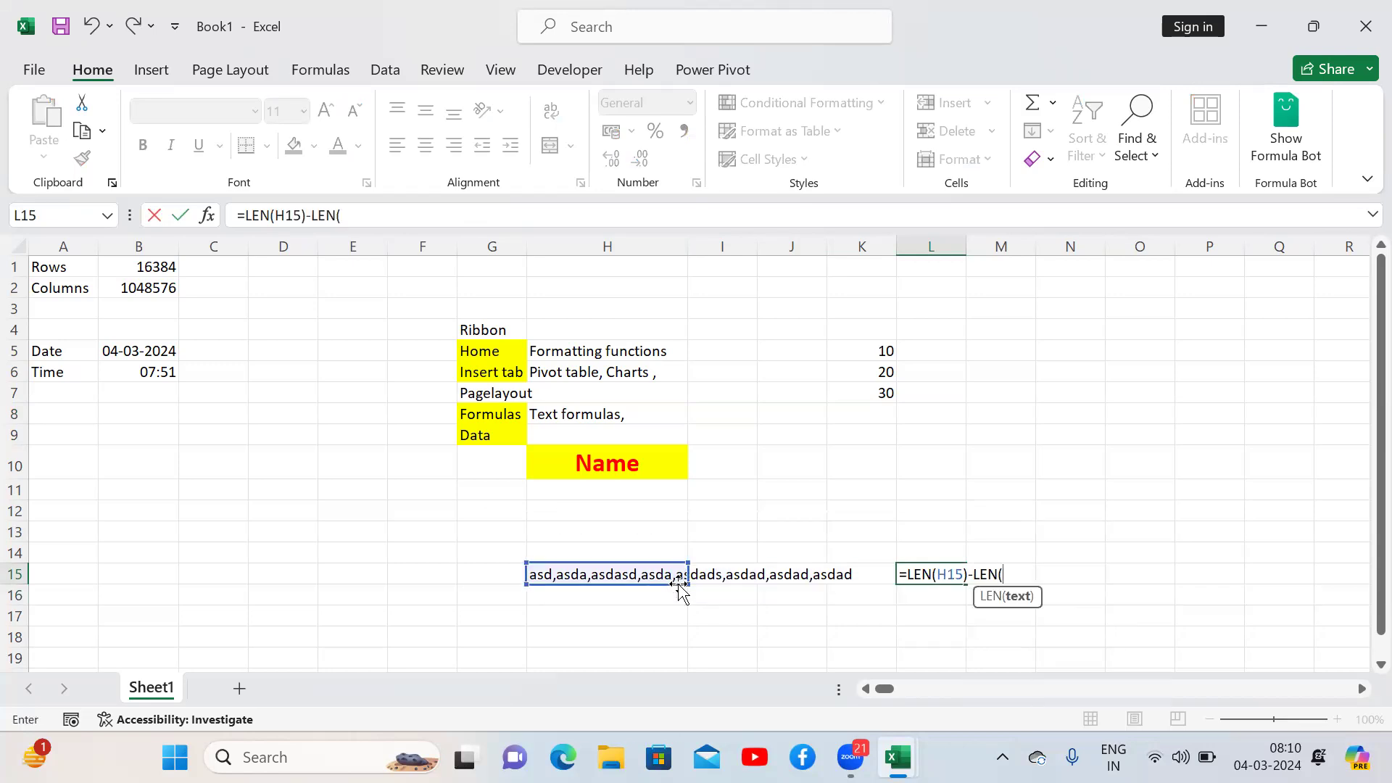
pyautogui.press('Left')
pyautogui.press('Left')
pyautogui.press('Left')
pyautogui.press('Left')
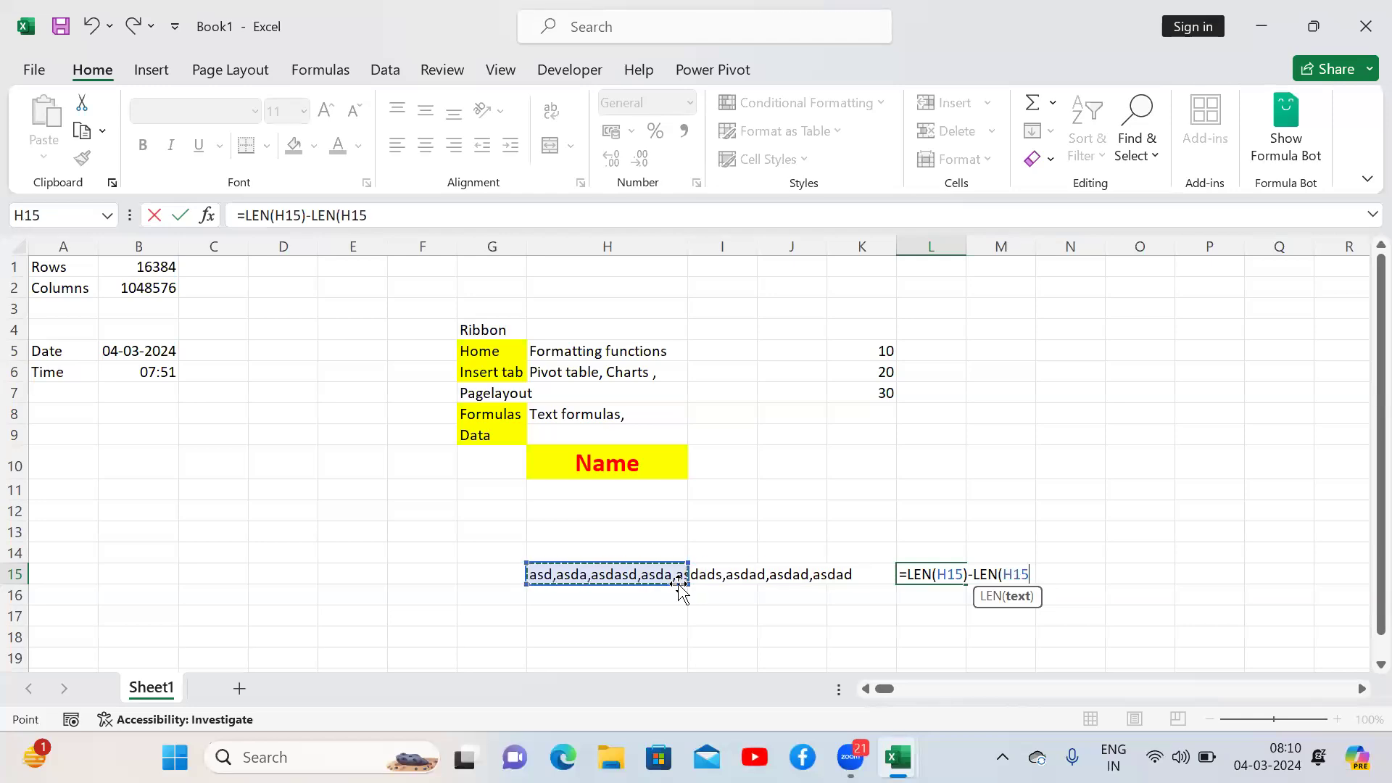
pyautogui.press('BackSpace')
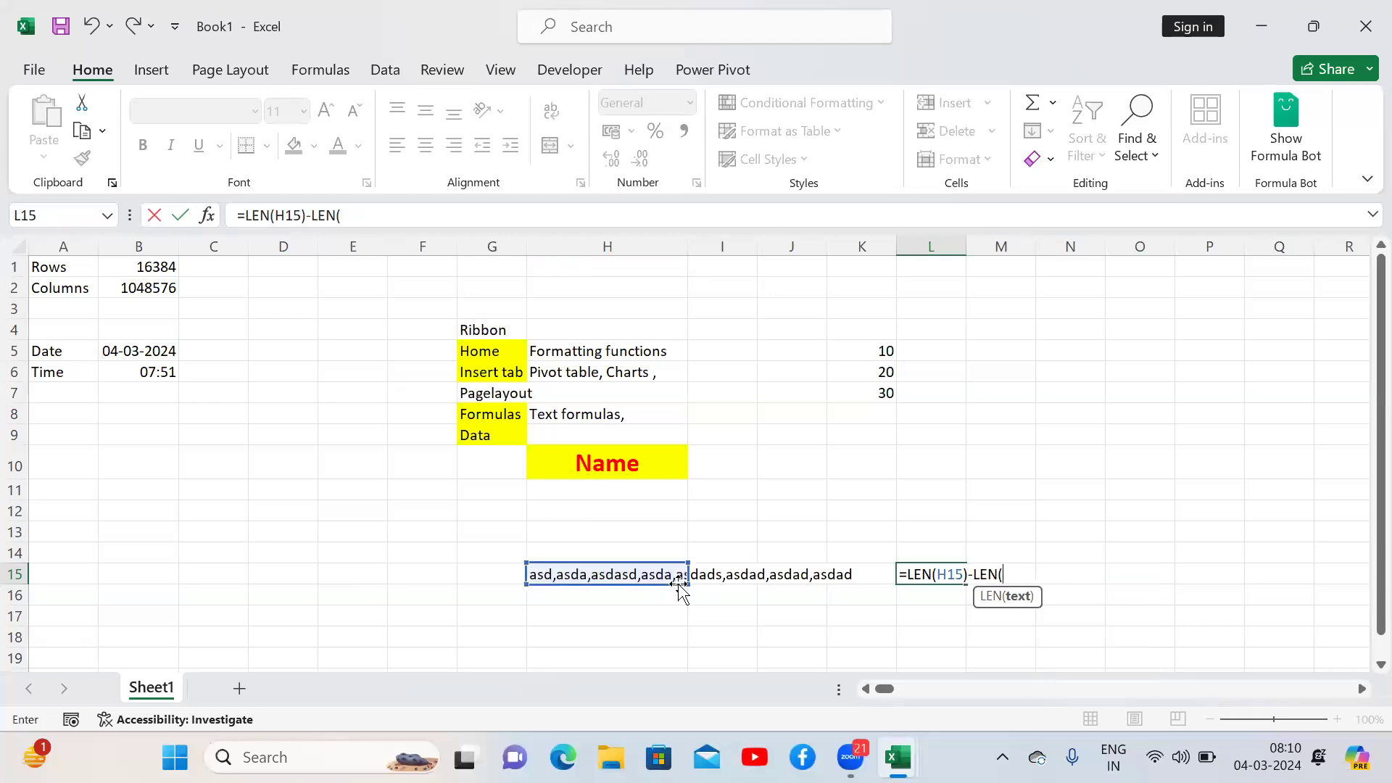
pyautogui.write('sub')
pyautogui.press('Tab')
pyautogui.press('Left')
pyautogui.press('Left')
pyautogui.press('Left')
pyautogui.press('Left')
pyautogui.write(',')
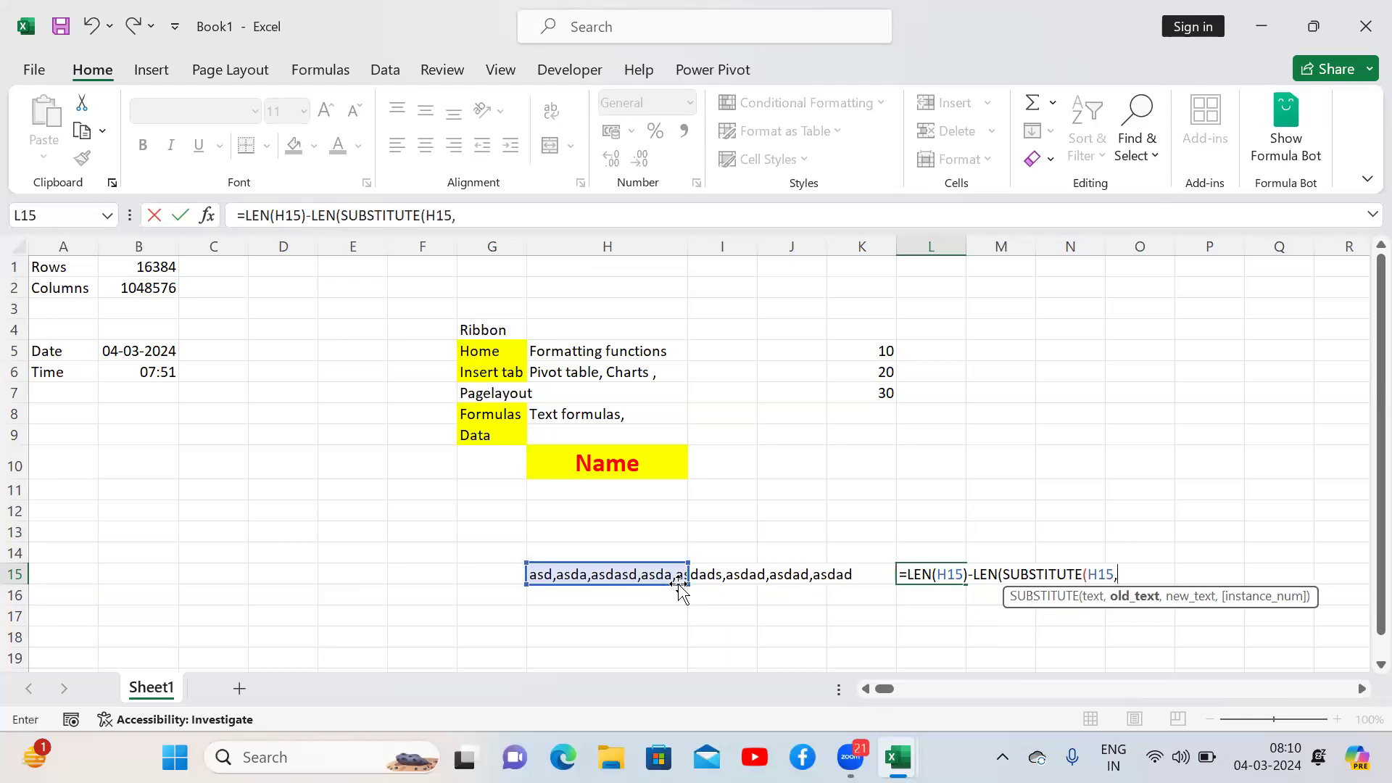
pyautogui.write('",",""')
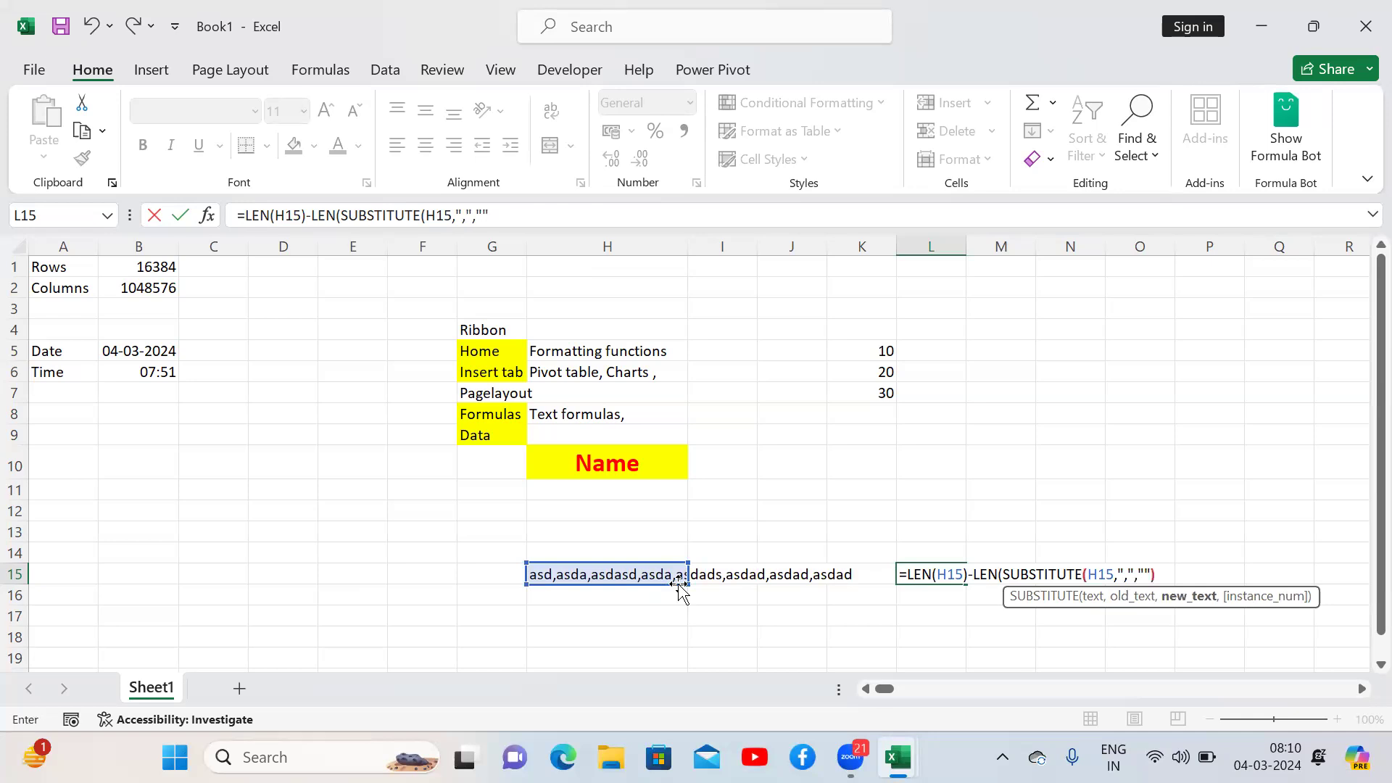
pyautogui.write('))')
pyautogui.press('Return')
pyautogui.press('Up')
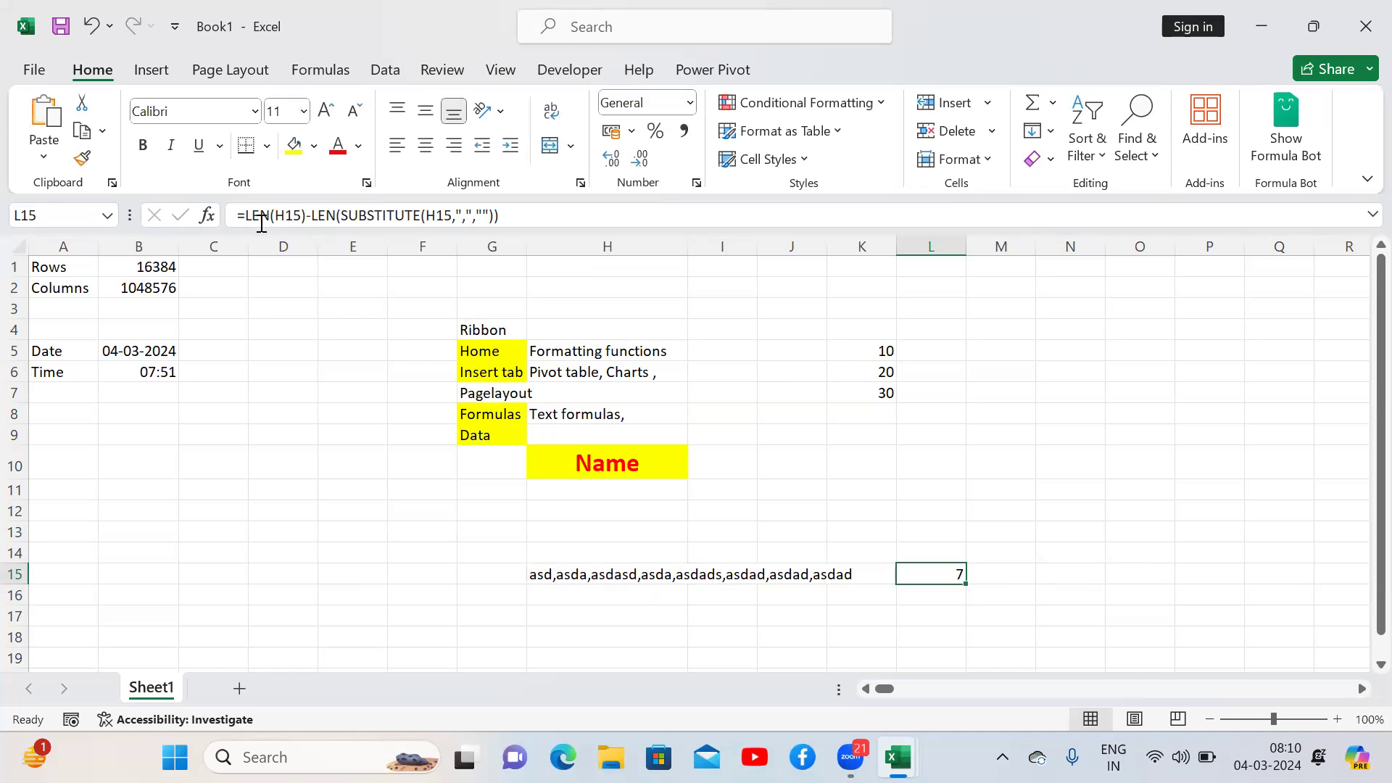
# Step: Append +1 to the L15 formula so it returns the item count 8
pyautogui.click(543, 214)
pyautogui.write('+1')
pyautogui.press('Return')
# Step: Extend the H8 note to read 'Text formulas, arith'
pyautogui.click(625, 416)
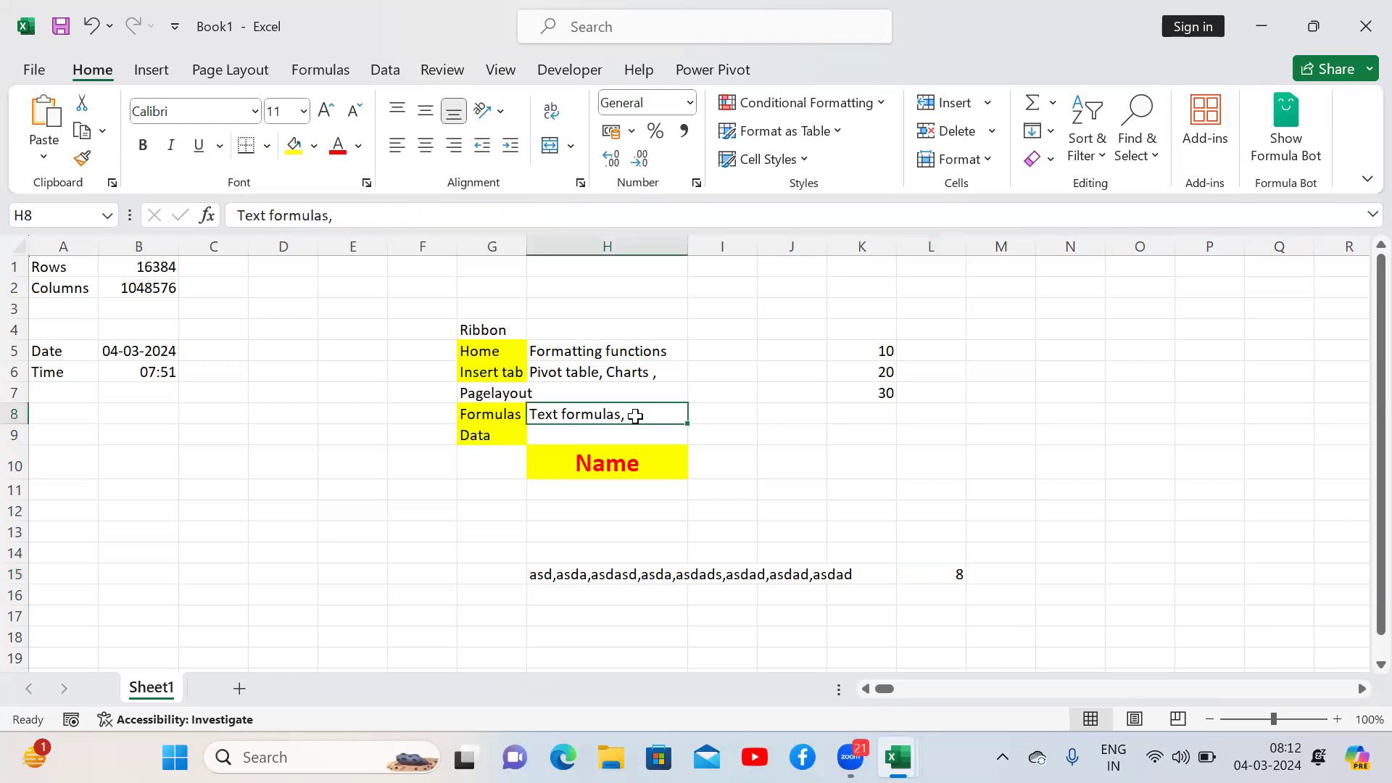
pyautogui.doubleClick(636, 416)
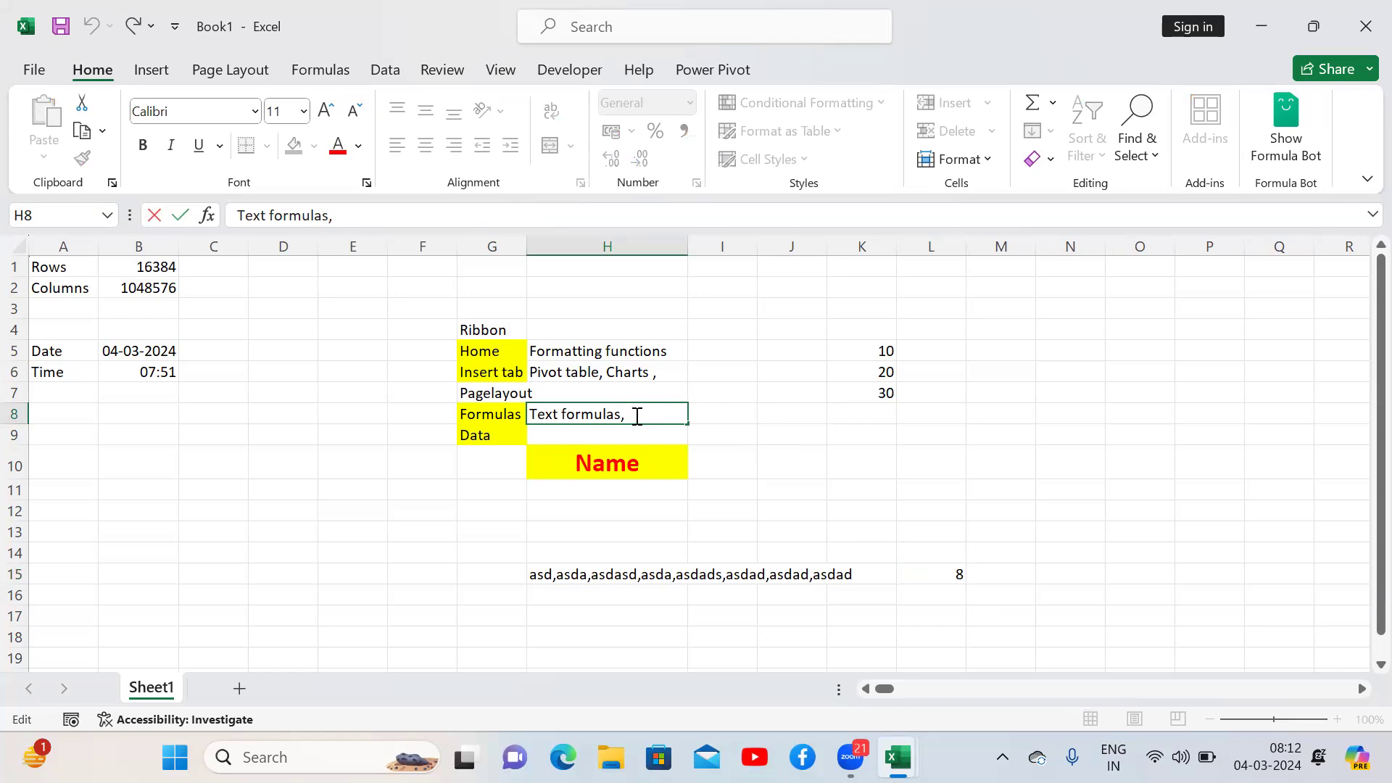
pyautogui.write('with')
pyautogui.press('Return')
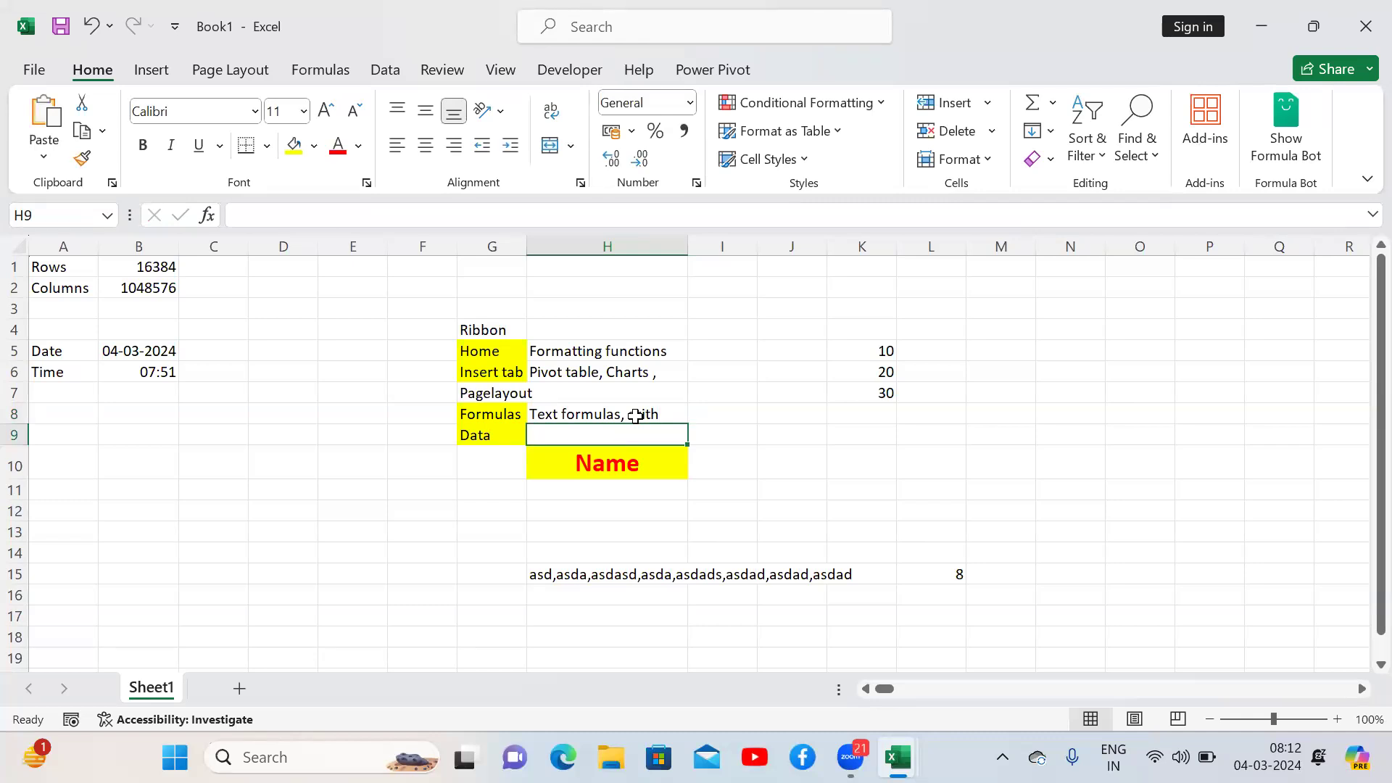
pyautogui.moveTo(898, 758)
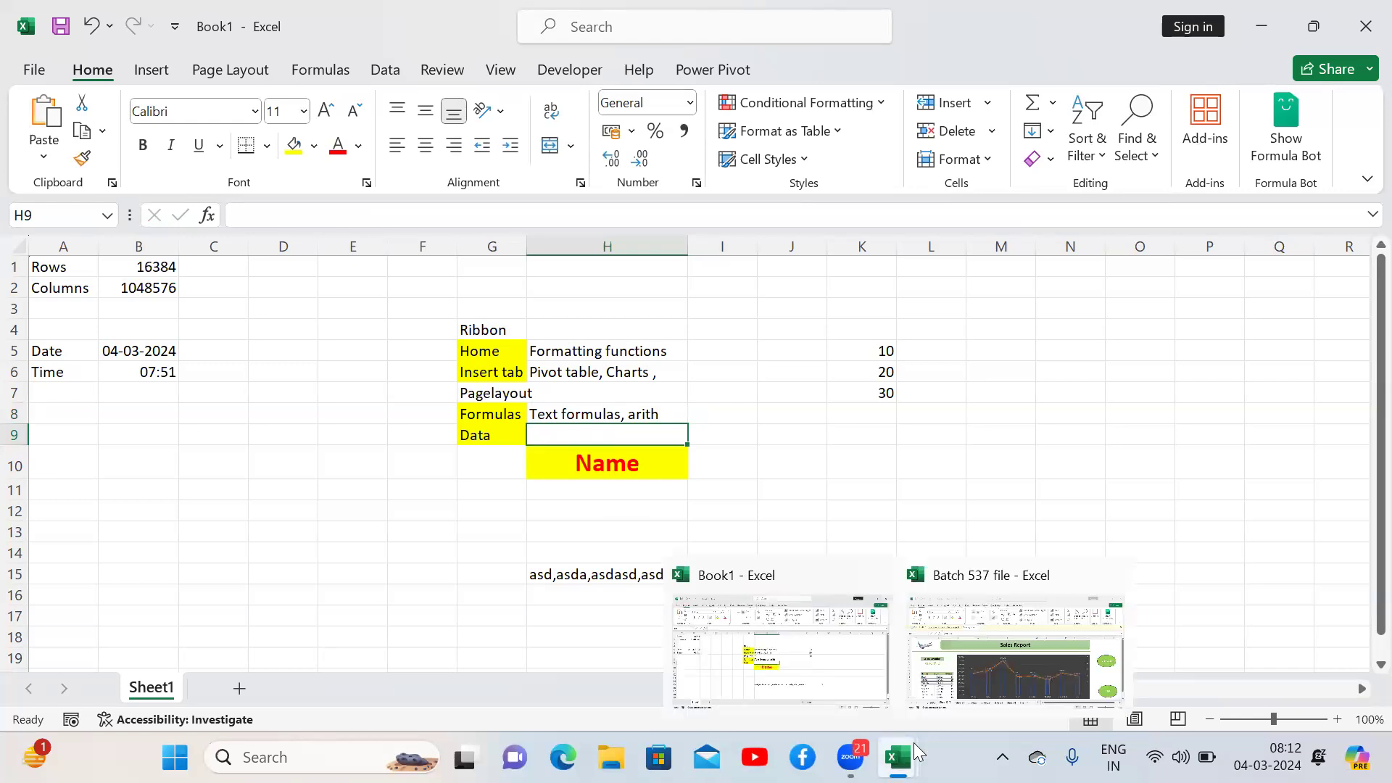
# Step: Switch to the Batch 537 file workbook's Sales Report dashboard
pyautogui.click(978, 677)
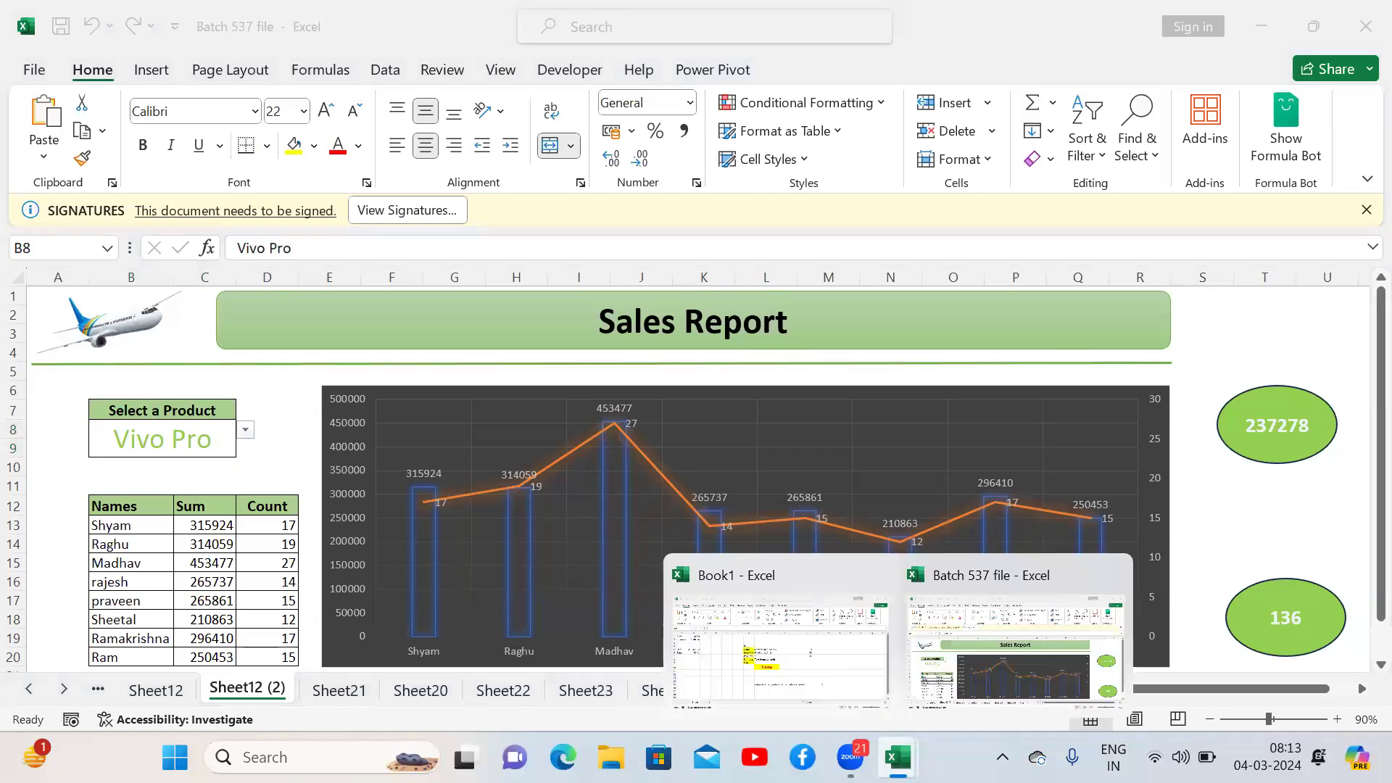
# Step: Back in Book1, append 'lookup' so H8 reads 'Text formulas, arith,lookup'
pyautogui.click(829, 685)
pyautogui.doubleClick(670, 416)
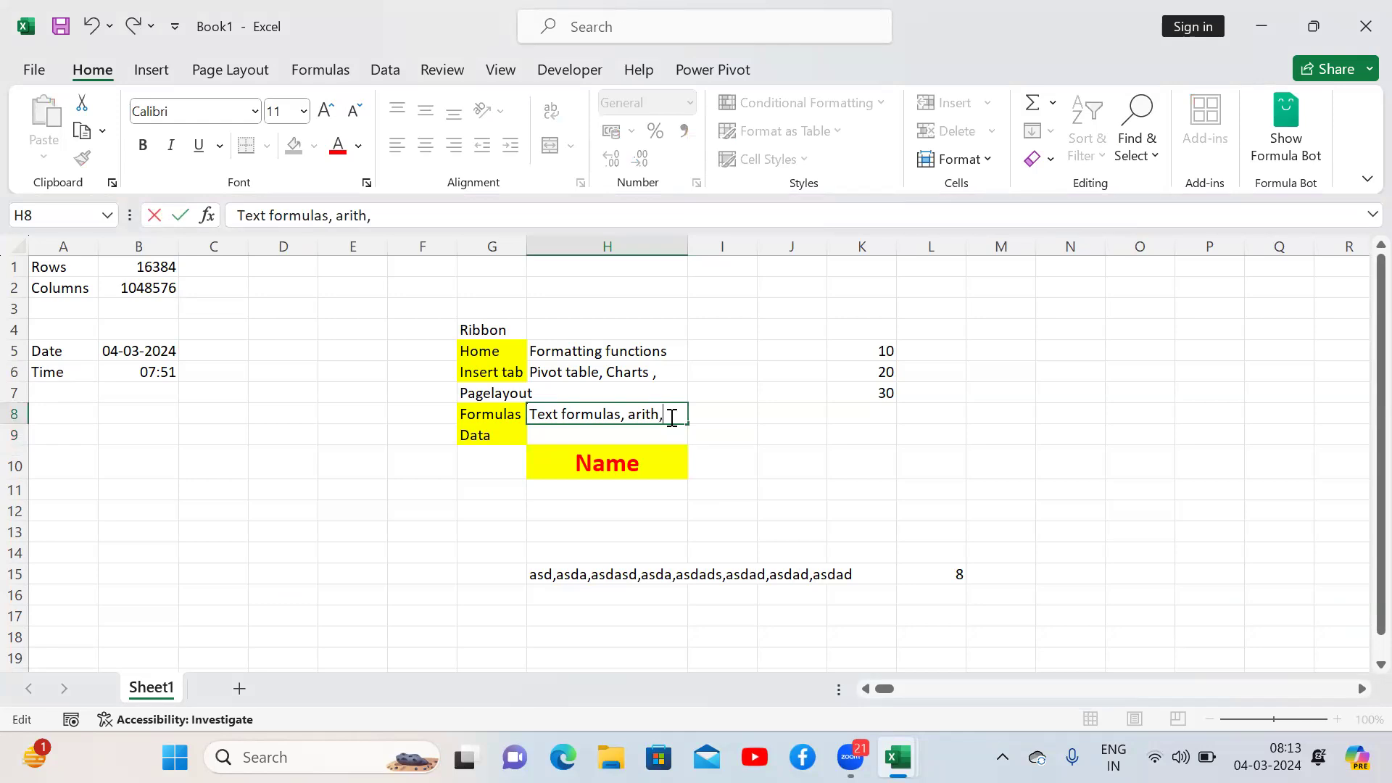
pyautogui.write('lookup')
pyautogui.press('Return')
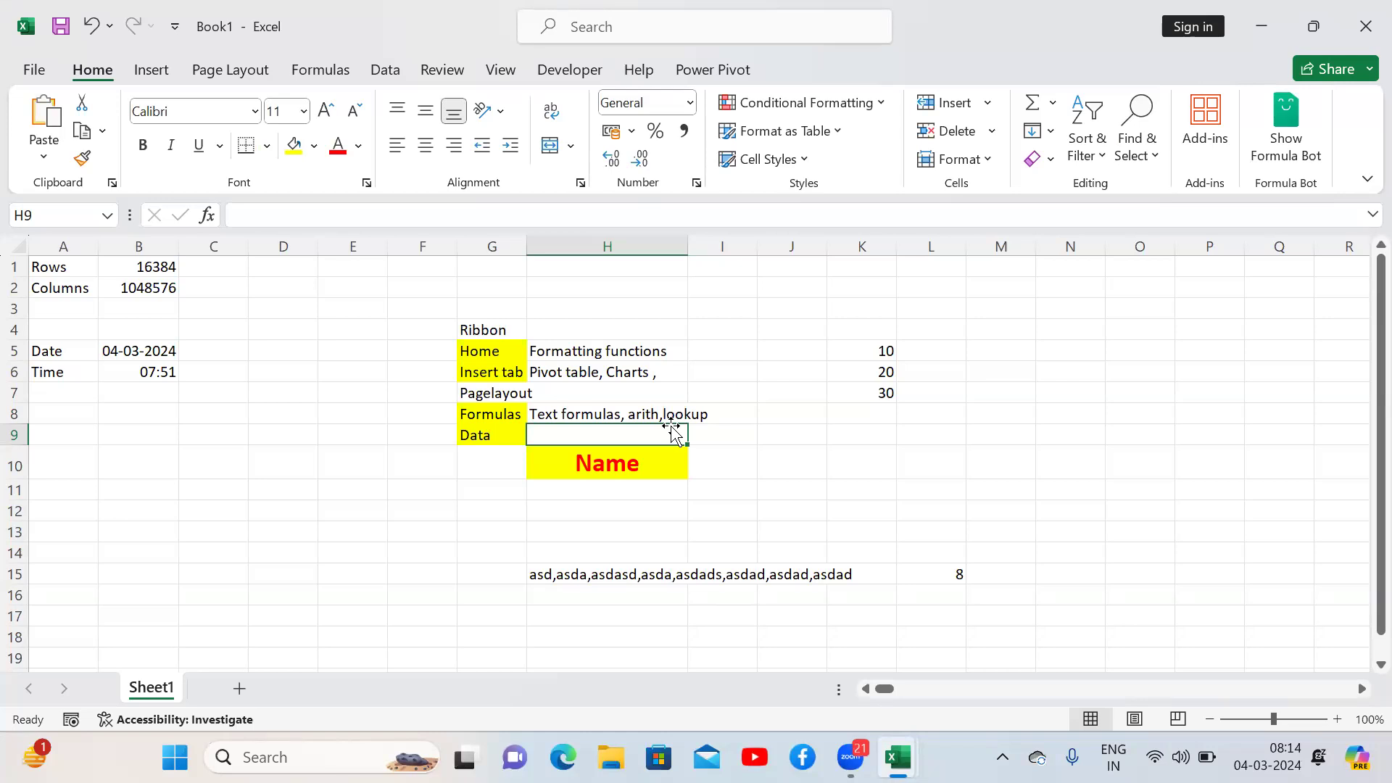
pyautogui.click(803, 453)
pyautogui.write('=')
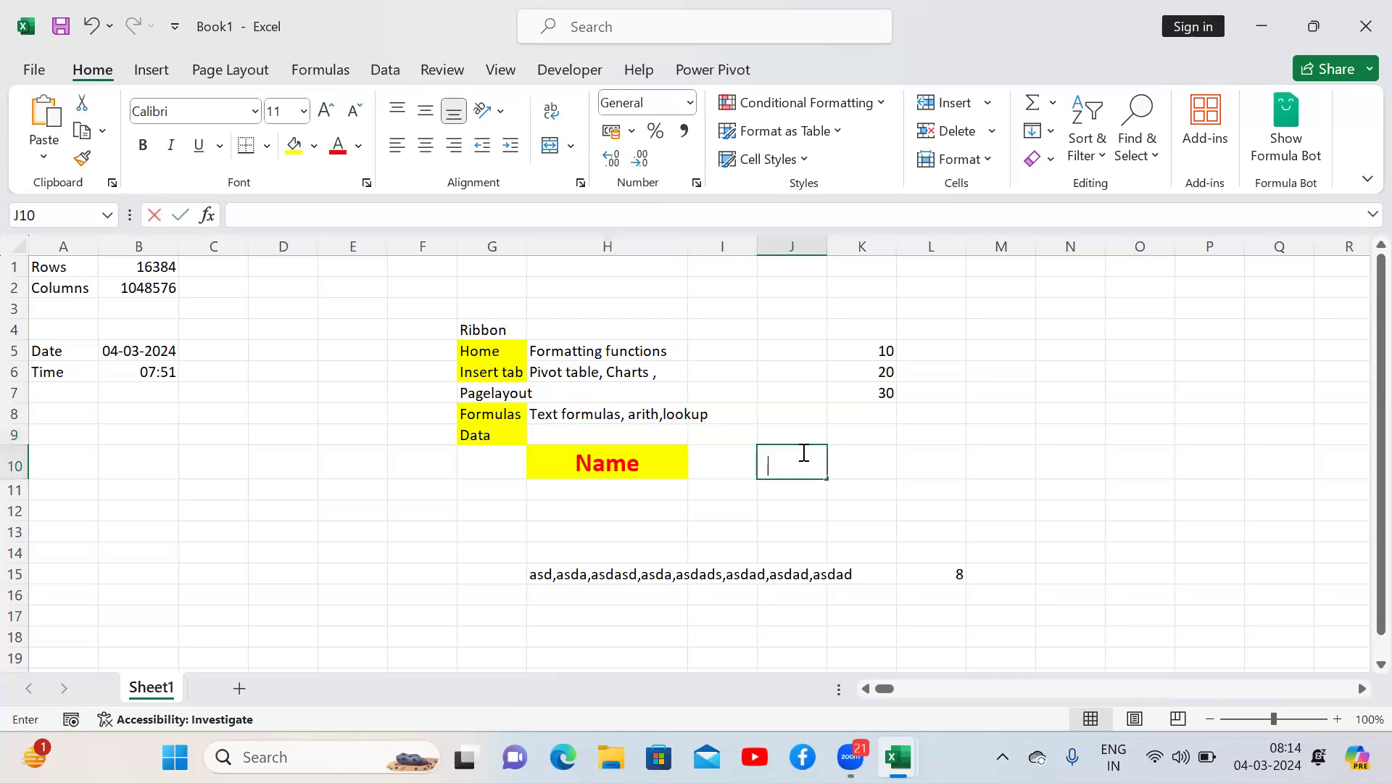
pyautogui.write('c')
pyautogui.press('BackSpace')
pyautogui.write('xll')
pyautogui.press('BackSpace')
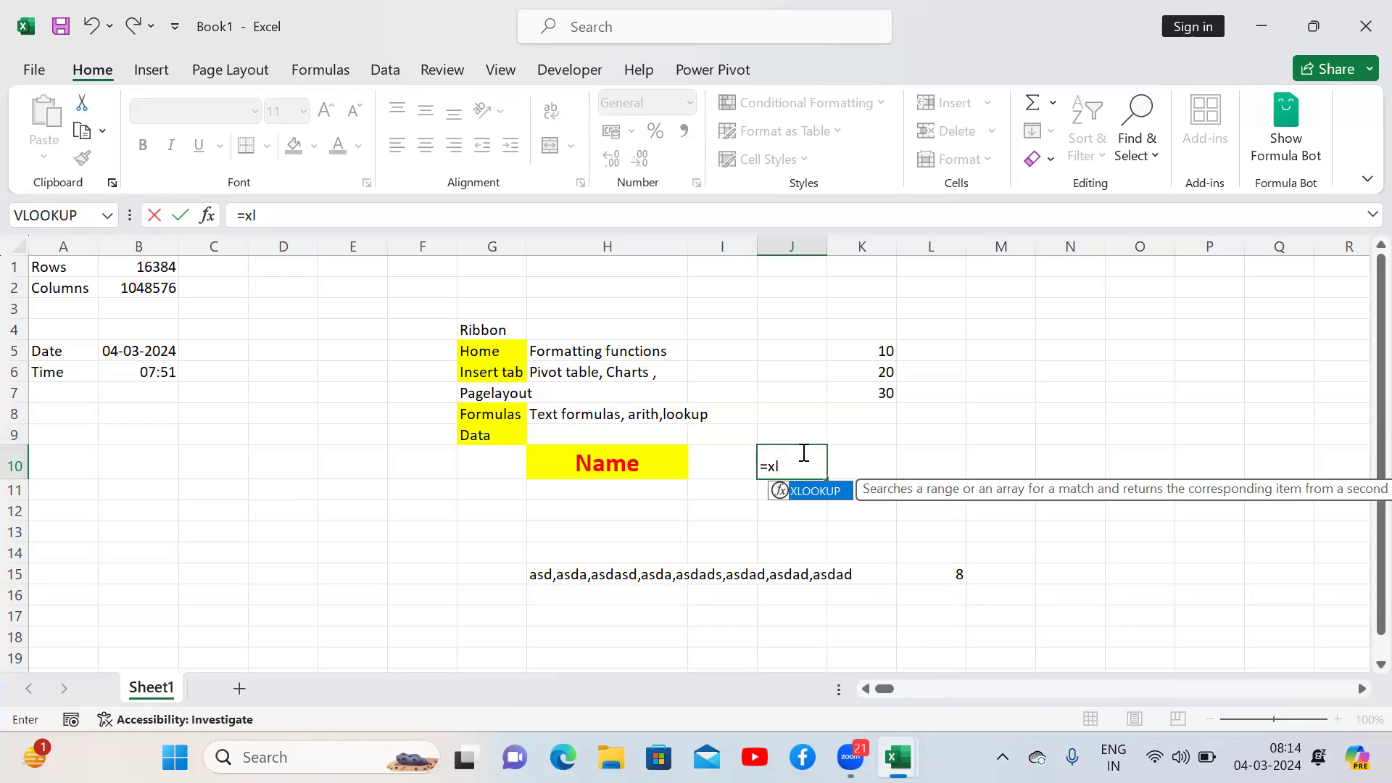
pyautogui.press('BackSpace')
pyautogui.press('BackSpace')
pyautogui.press('BackSpace')
pyautogui.press('Return')
pyautogui.press('Up')
pyautogui.press('Up')
pyautogui.press('Up')
pyautogui.press('Left')
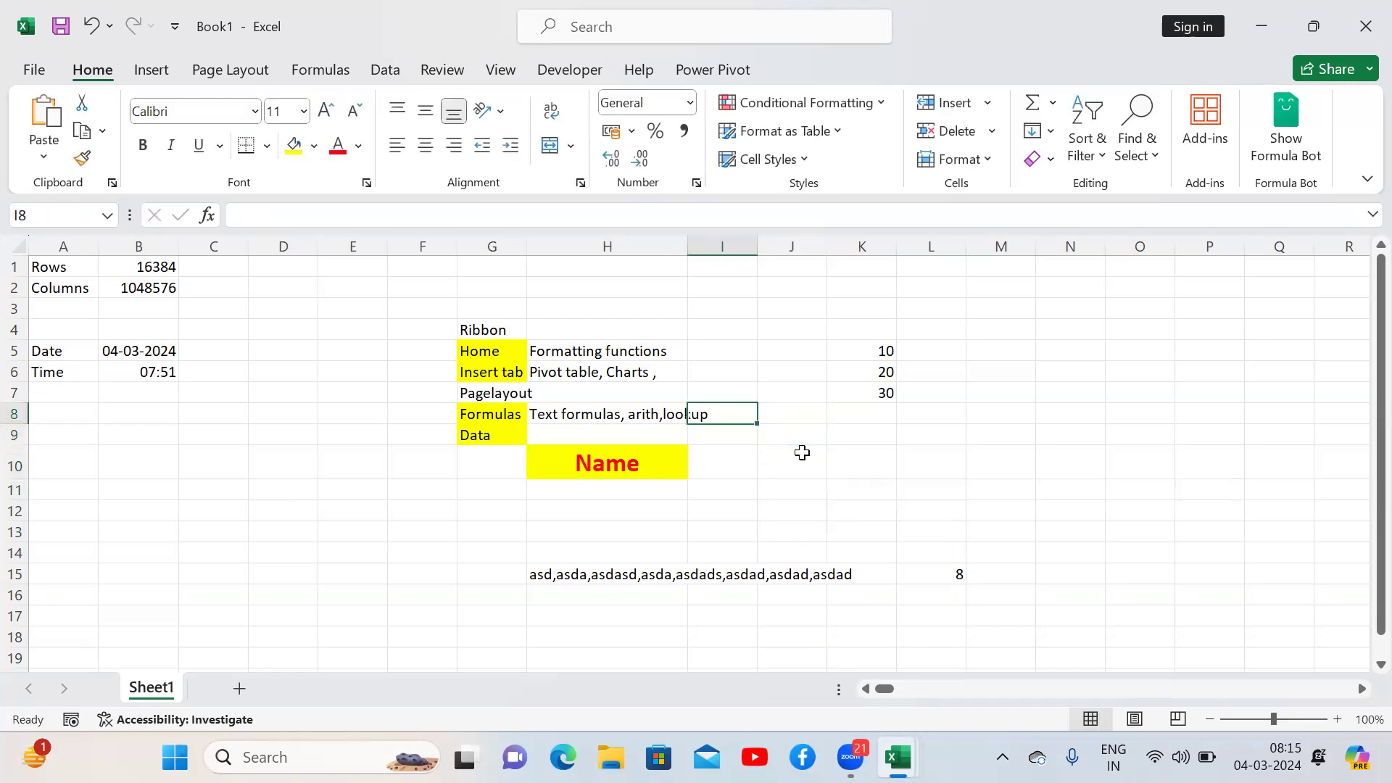
pyautogui.press('Left')
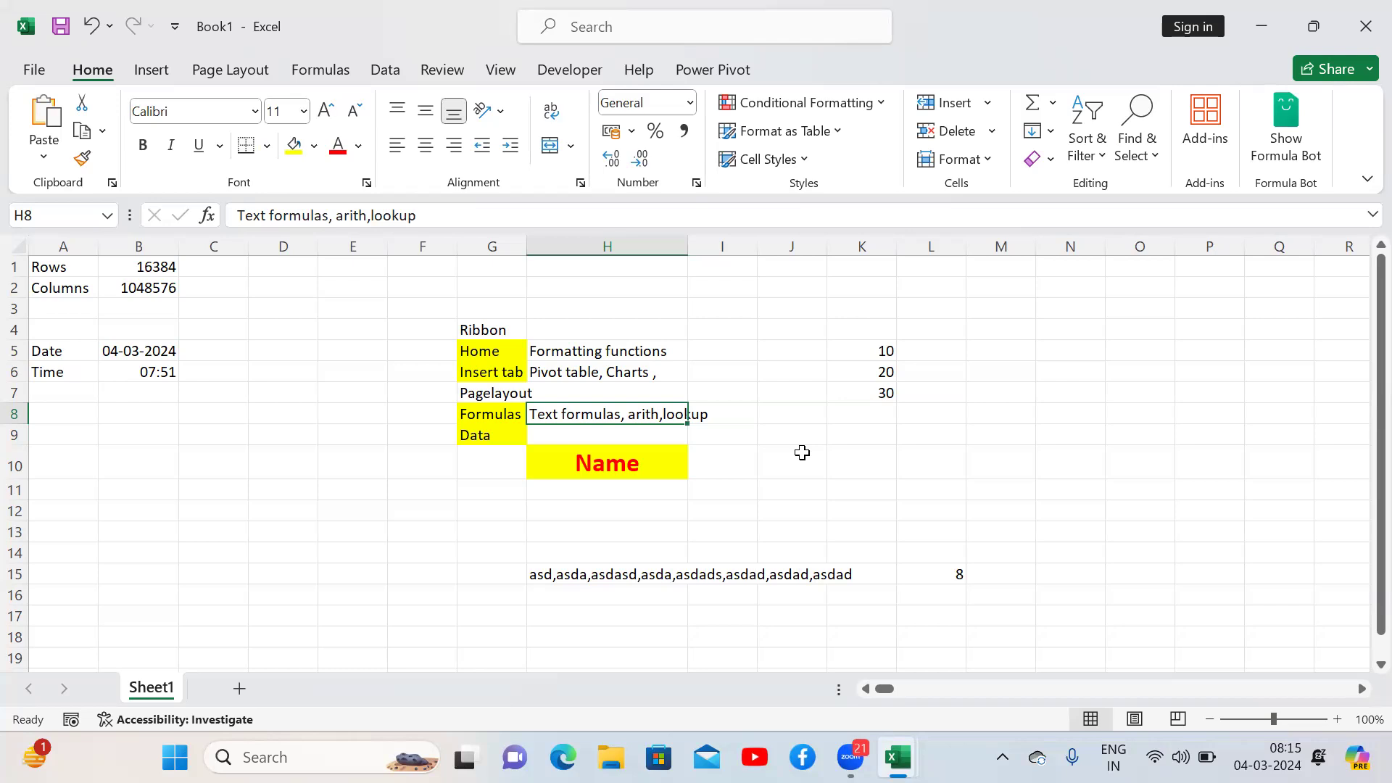
pyautogui.moveTo(897, 757)
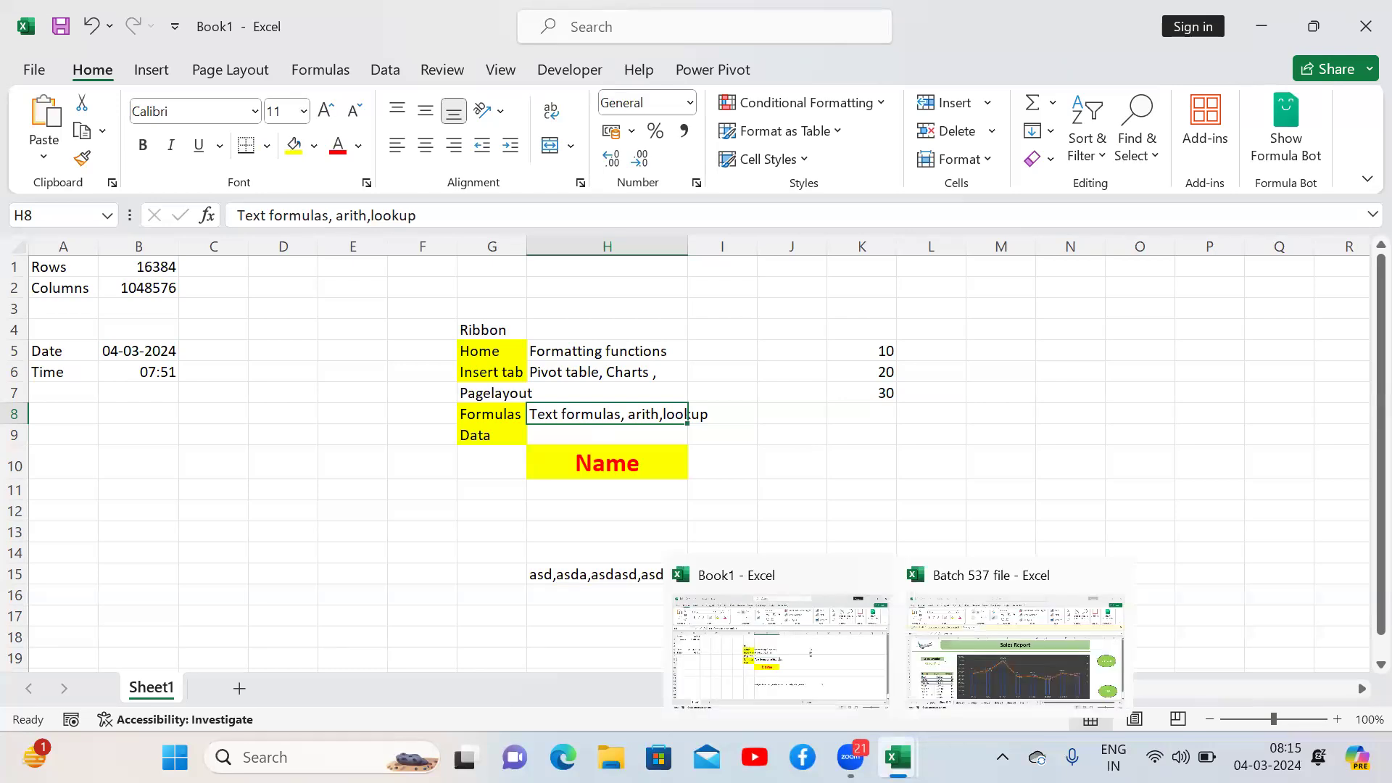
# Step: Open the Batch 537 file and go to the Sheet26 OFFSET example
pyautogui.click(1012, 662)
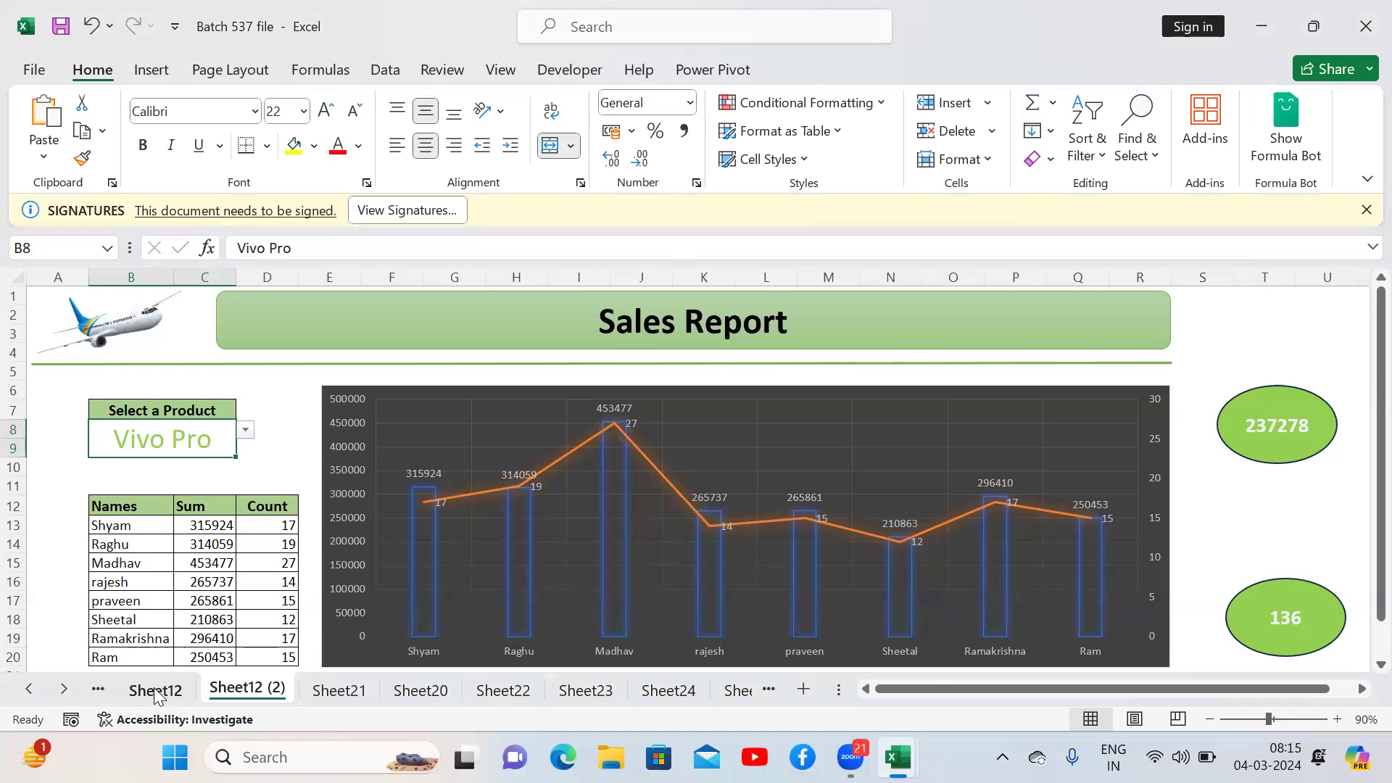
pyautogui.hotkey('ctrl', 'pagedown')
pyautogui.hotkey('ctrl', 'pagedown')
pyautogui.hotkey('ctrl', 'pagedown')
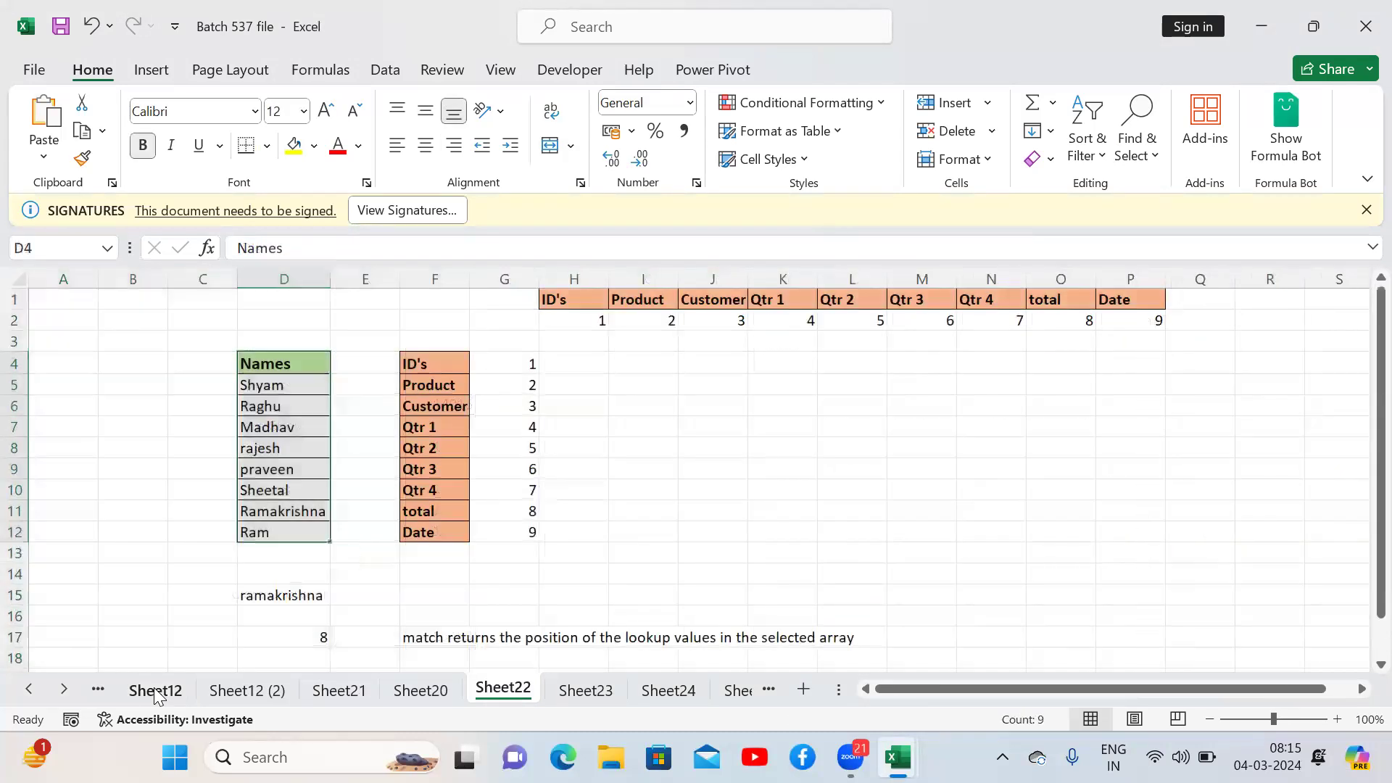
pyautogui.hotkey('ctrl', 'pagedown')
pyautogui.hotkey('ctrl', 'pagedown')
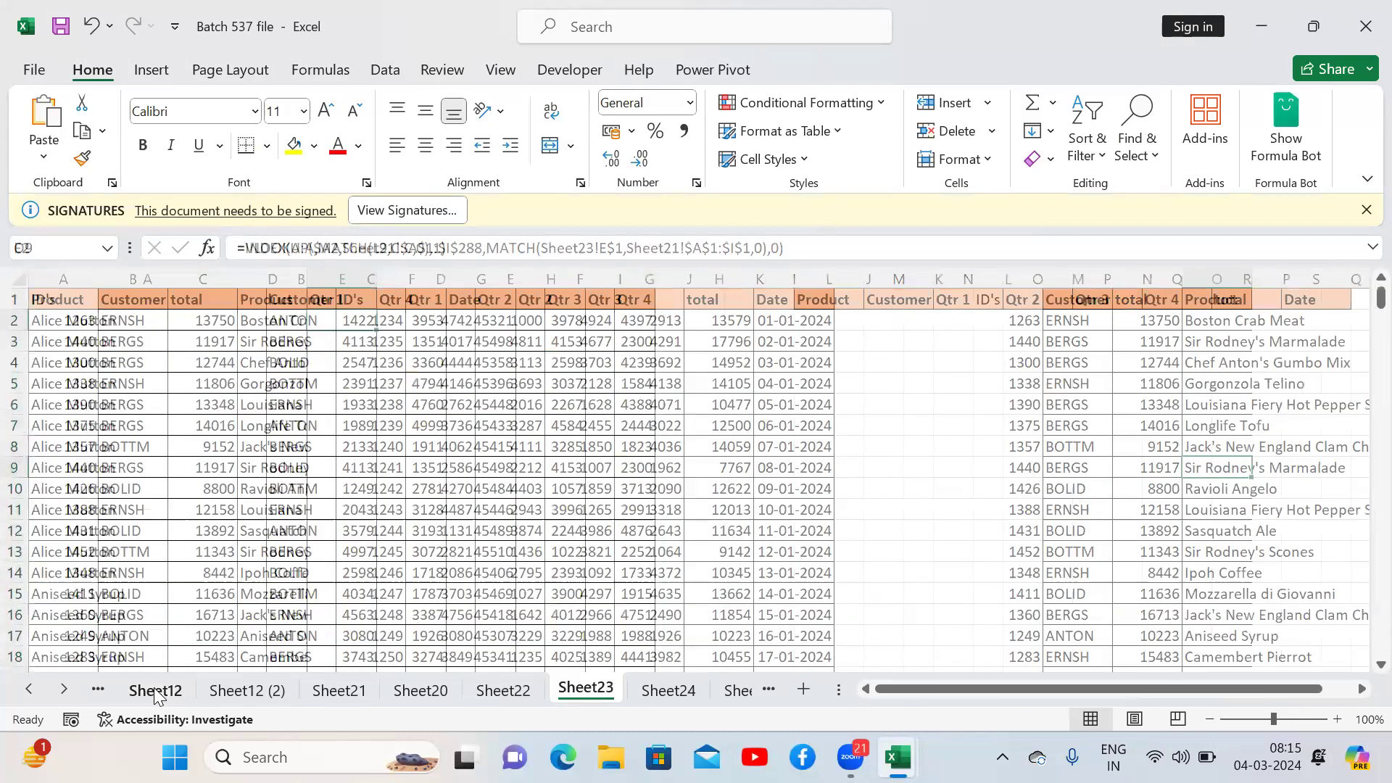
pyautogui.hotkey('ctrl', 'pagedown')
pyautogui.hotkey('ctrl', 'pagedown')
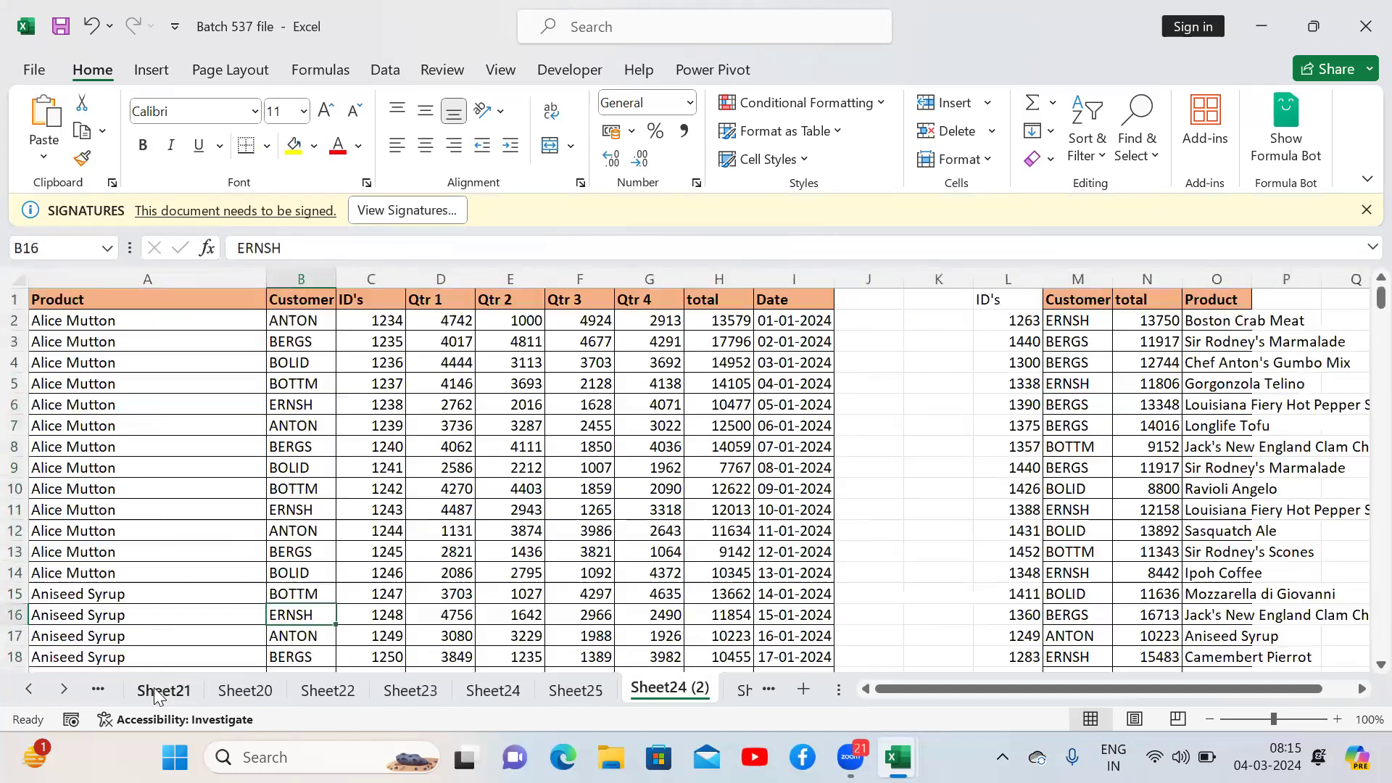
pyautogui.hotkey('ctrl', 'pagedown')
pyautogui.hotkey('ctrl', 'pagedown')
pyautogui.hotkey('ctrl', 'pagedown')
pyautogui.hotkey('ctrl', 'pagedown')
pyautogui.hotkey('ctrl', 'pagedown')
pyautogui.hotkey('ctrl', 'pagedown')
pyautogui.hotkey('ctrl', 'pagedown')
pyautogui.hotkey('ctrl', 'pagedown')
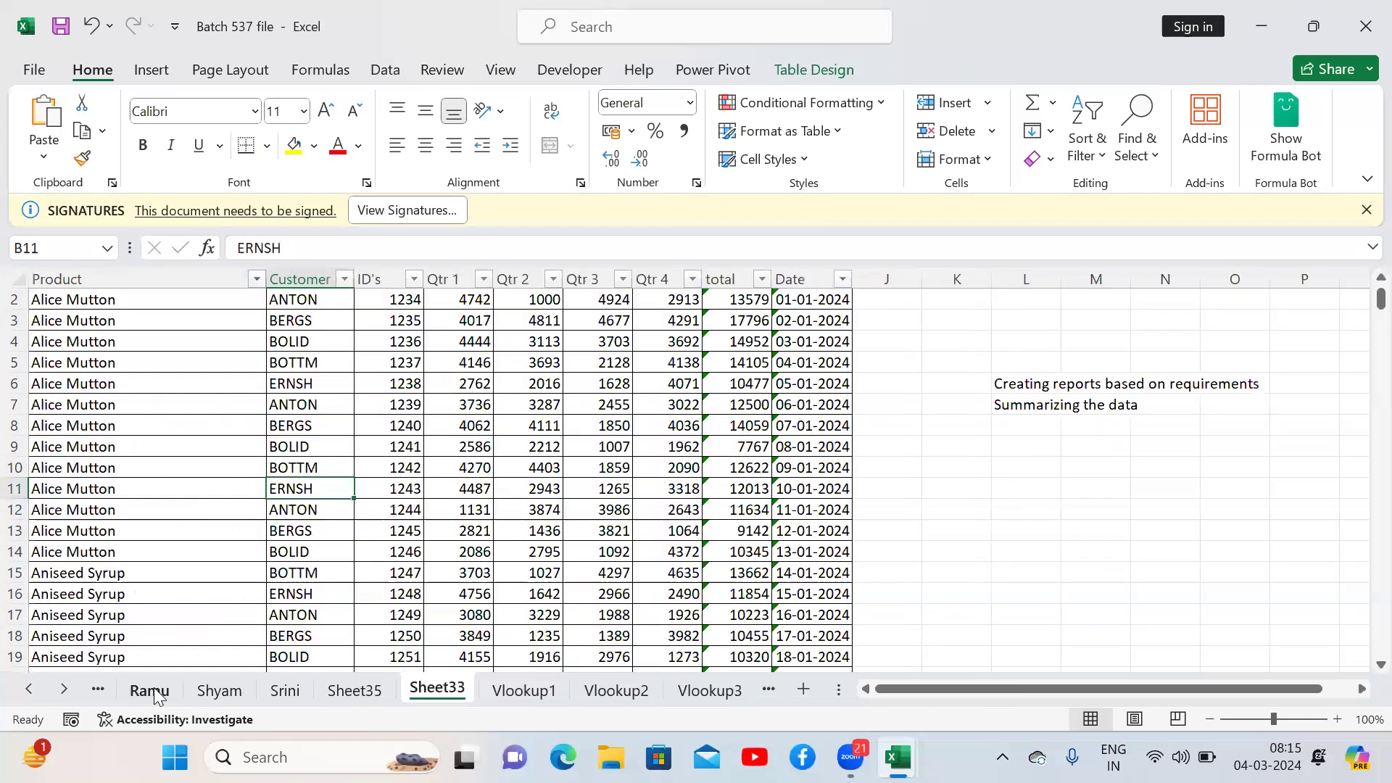
pyautogui.hotkey('ctrl', 'pagedown')
pyautogui.hotkey('ctrl', 'pagedown')
pyautogui.hotkey('ctrl', 'pagedown')
pyautogui.hotkey('ctrl', 'pagedown')
pyautogui.hotkey('ctrl', 'pagedown')
pyautogui.hotkey('ctrl', 'pagedown')
pyautogui.hotkey('ctrl', 'pageup')
pyautogui.click(759, 404)
# Step: Choose Q1 in K6 and Q2 in L6 from their dropdown lists
pyautogui.click(804, 404)
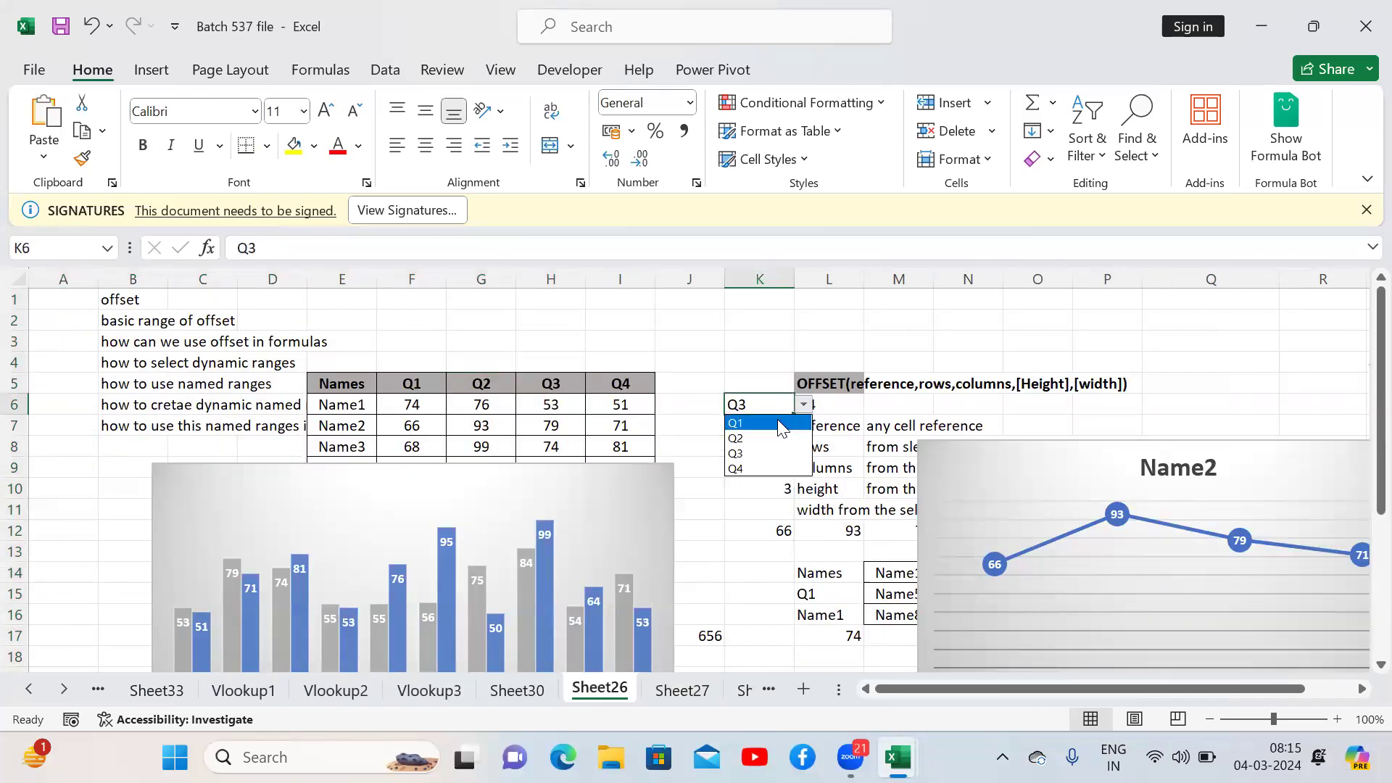
pyautogui.click(777, 422)
pyautogui.click(834, 404)
pyautogui.click(874, 405)
pyautogui.click(834, 435)
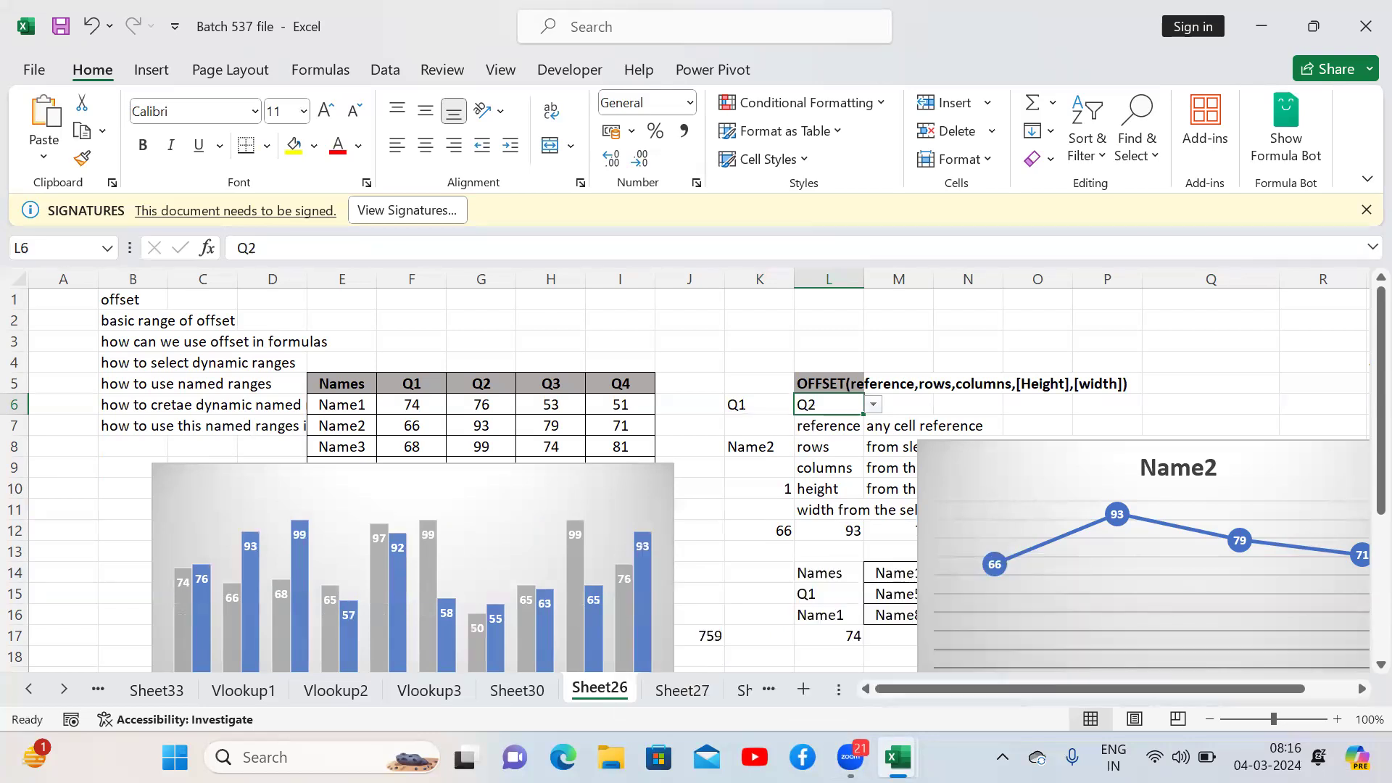
# Step: Switch to Book1 and append ', logocal' to the Formulas note in H8
pyautogui.click(792, 617)
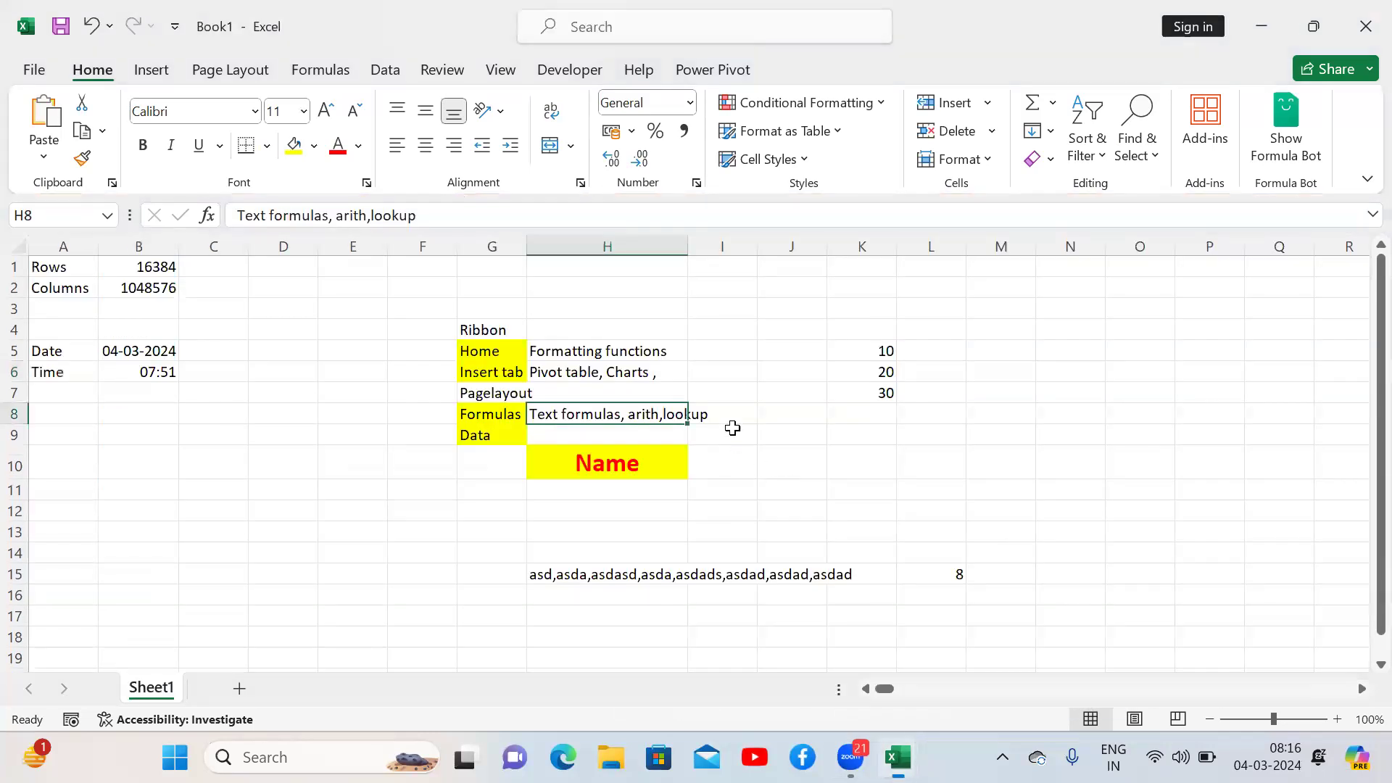
pyautogui.click(429, 210)
pyautogui.write(', logocal')
pyautogui.press('Return')
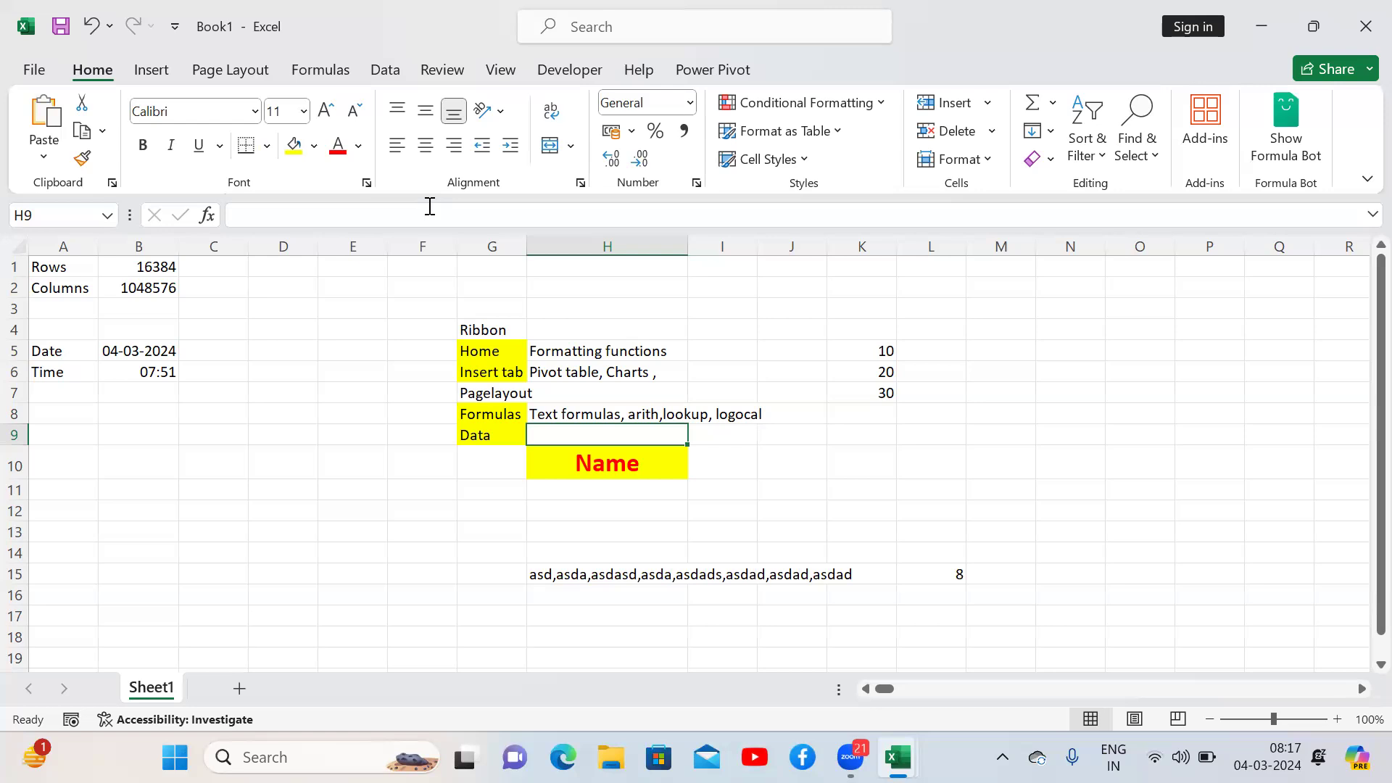
# Step: Add ', inform' to the H8 note so it ends with 'logocal, inform'
pyautogui.press('Up')
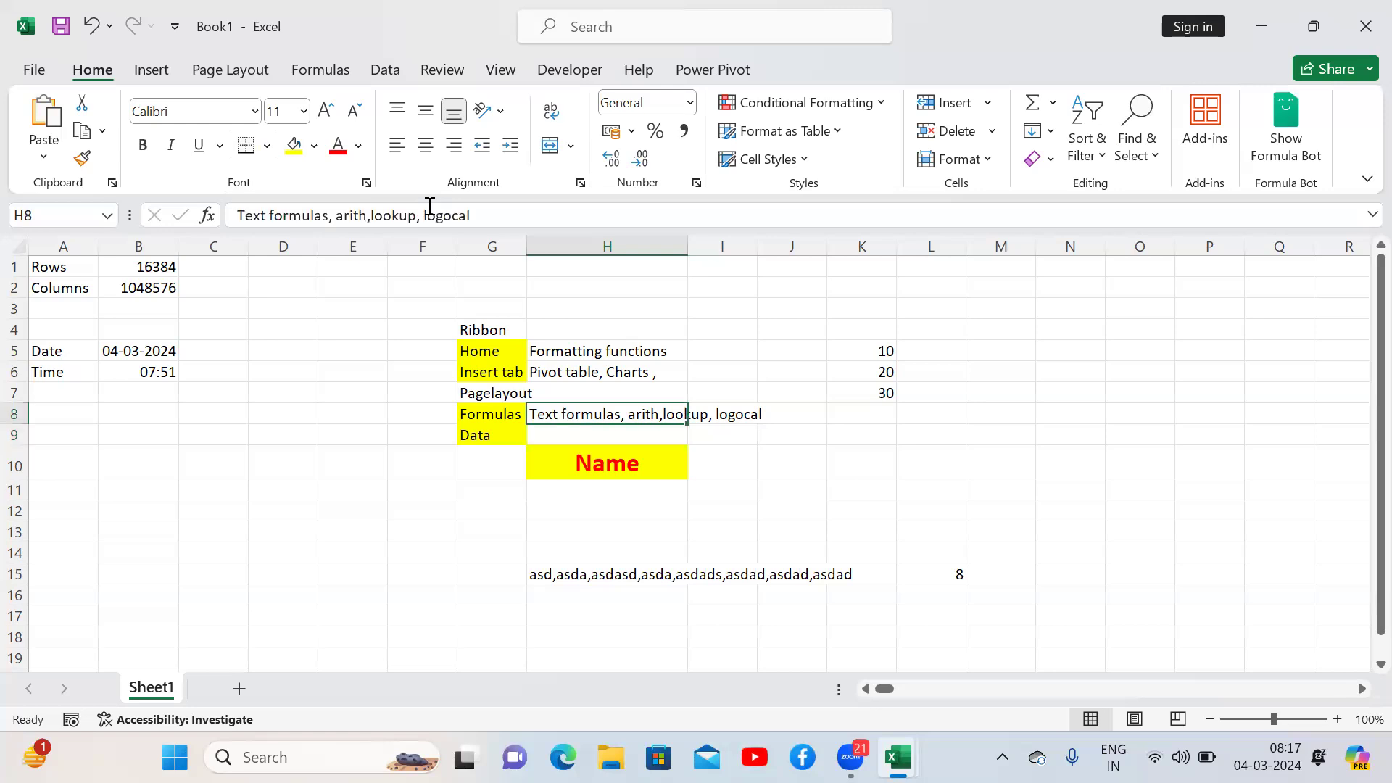
pyautogui.write(', ')
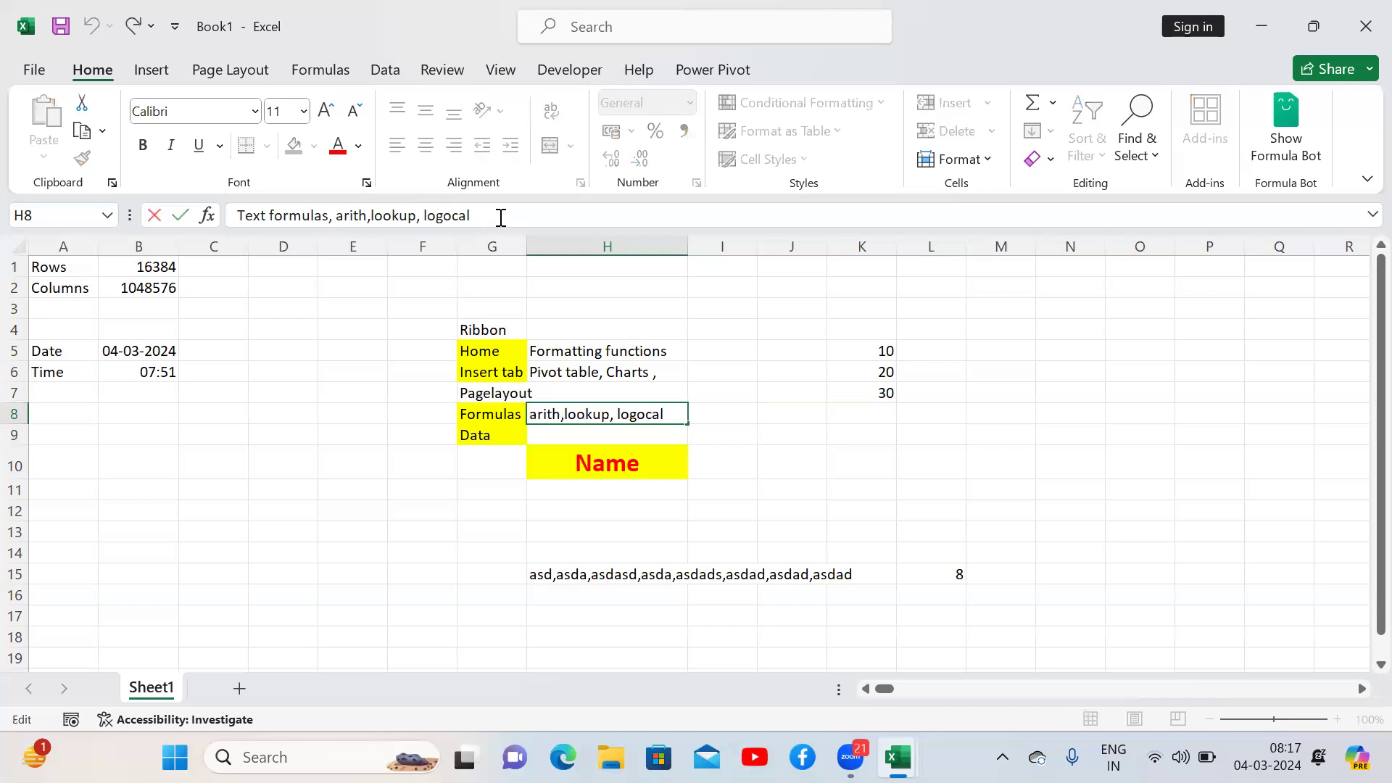
pyautogui.write('inform')
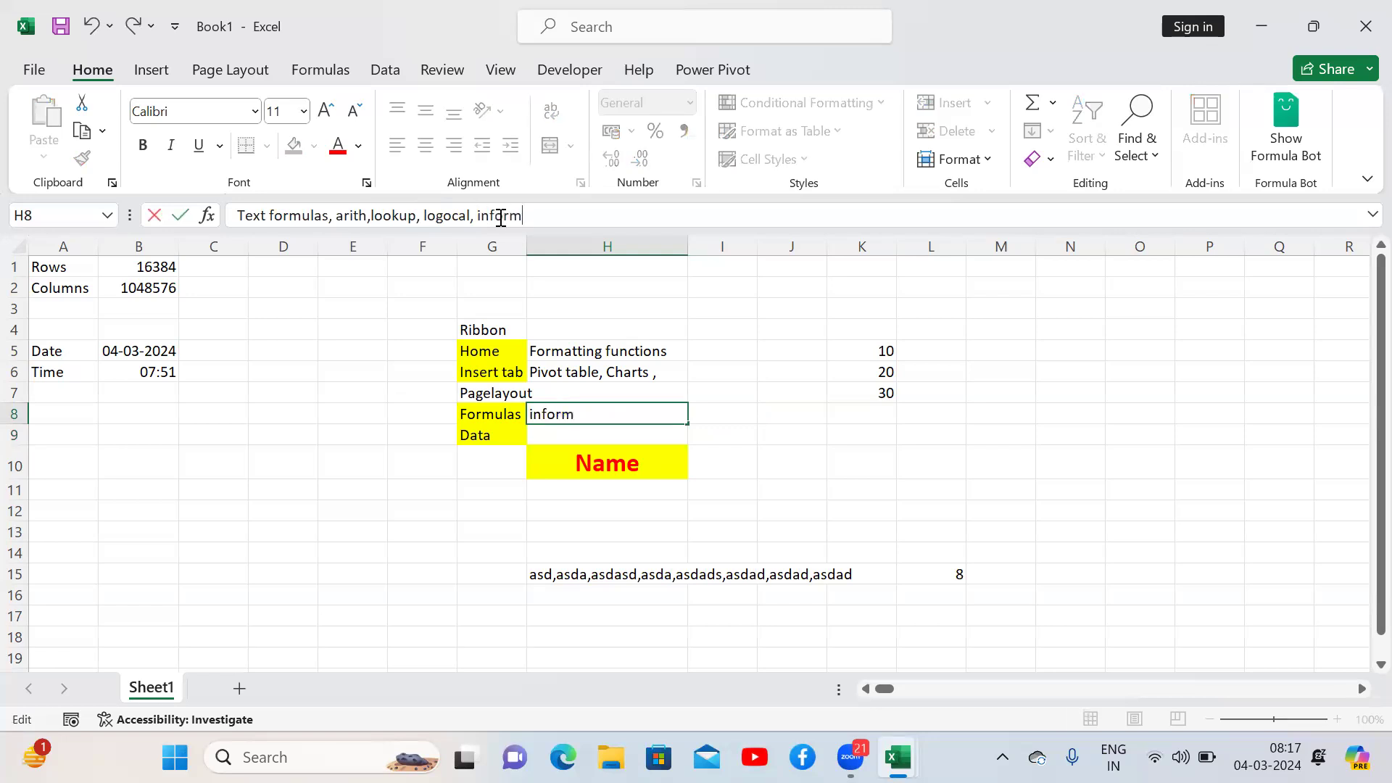
pyautogui.press('Return')
pyautogui.press('Right')
pyautogui.press('Right')
pyautogui.press('Right')
pyautogui.press('Right')
pyautogui.press('Right')
pyautogui.press('Right')
pyautogui.press('Right')
pyautogui.press('Right')
pyautogui.press('Right')
pyautogui.press('Up')
pyautogui.press('Up')
pyautogui.press('Up')
pyautogui.press('Up')
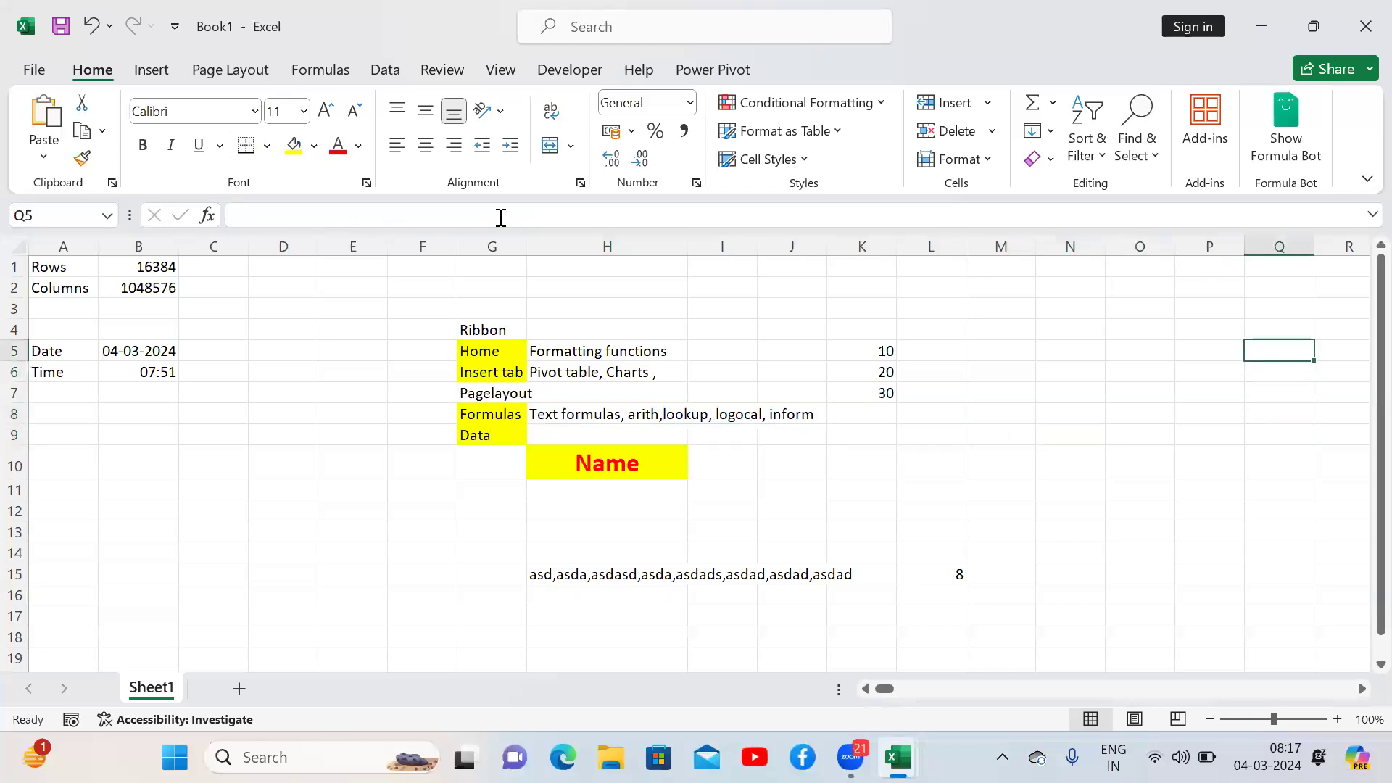
pyautogui.write('=i')
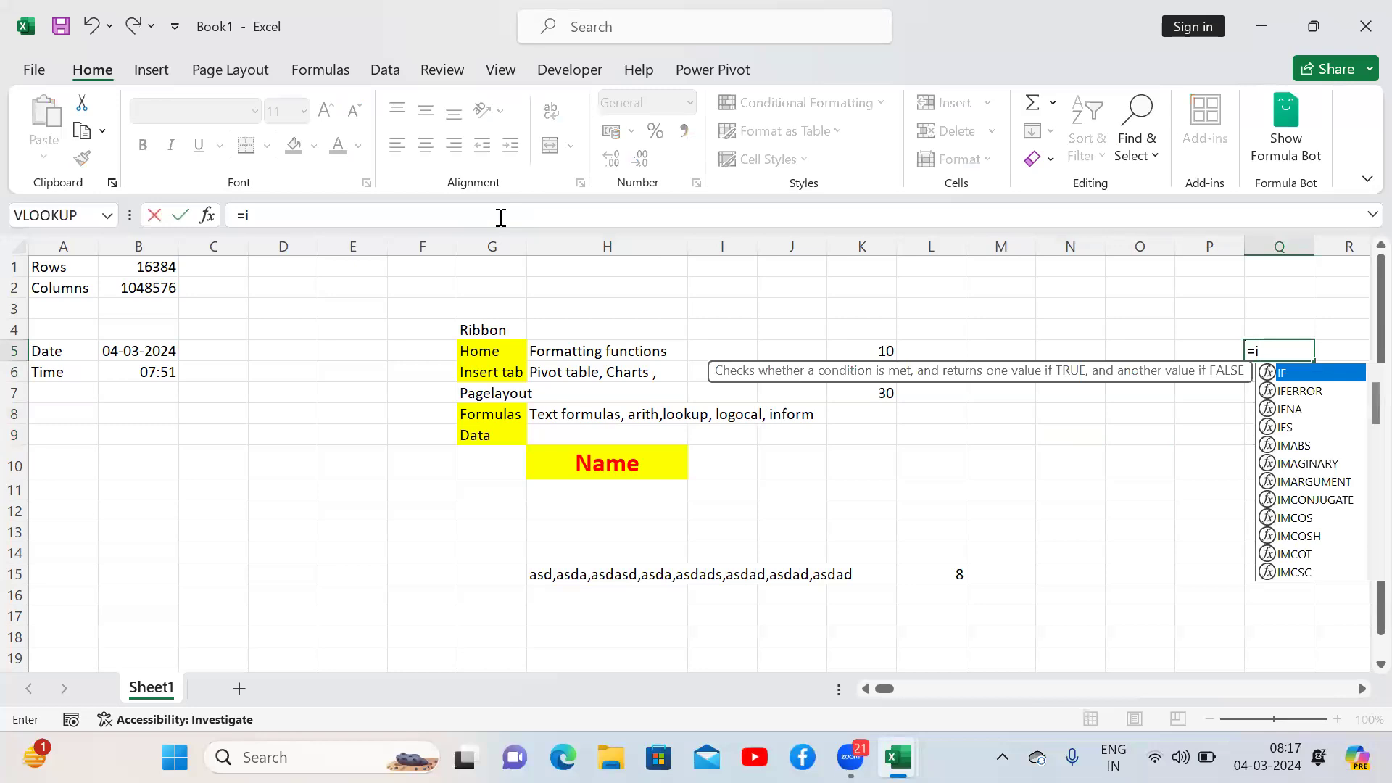
pyautogui.write('s')
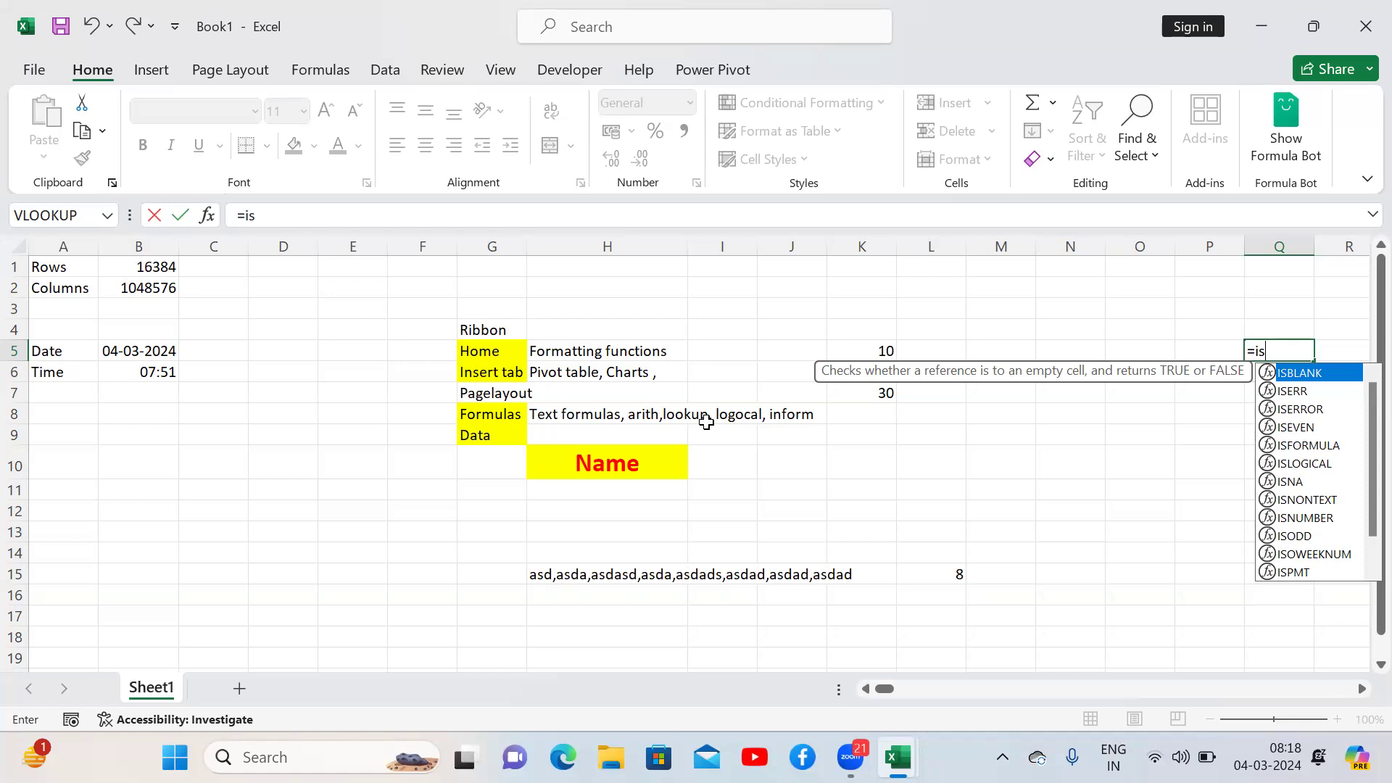
pyautogui.press('BackSpace')
pyautogui.press('BackSpace')
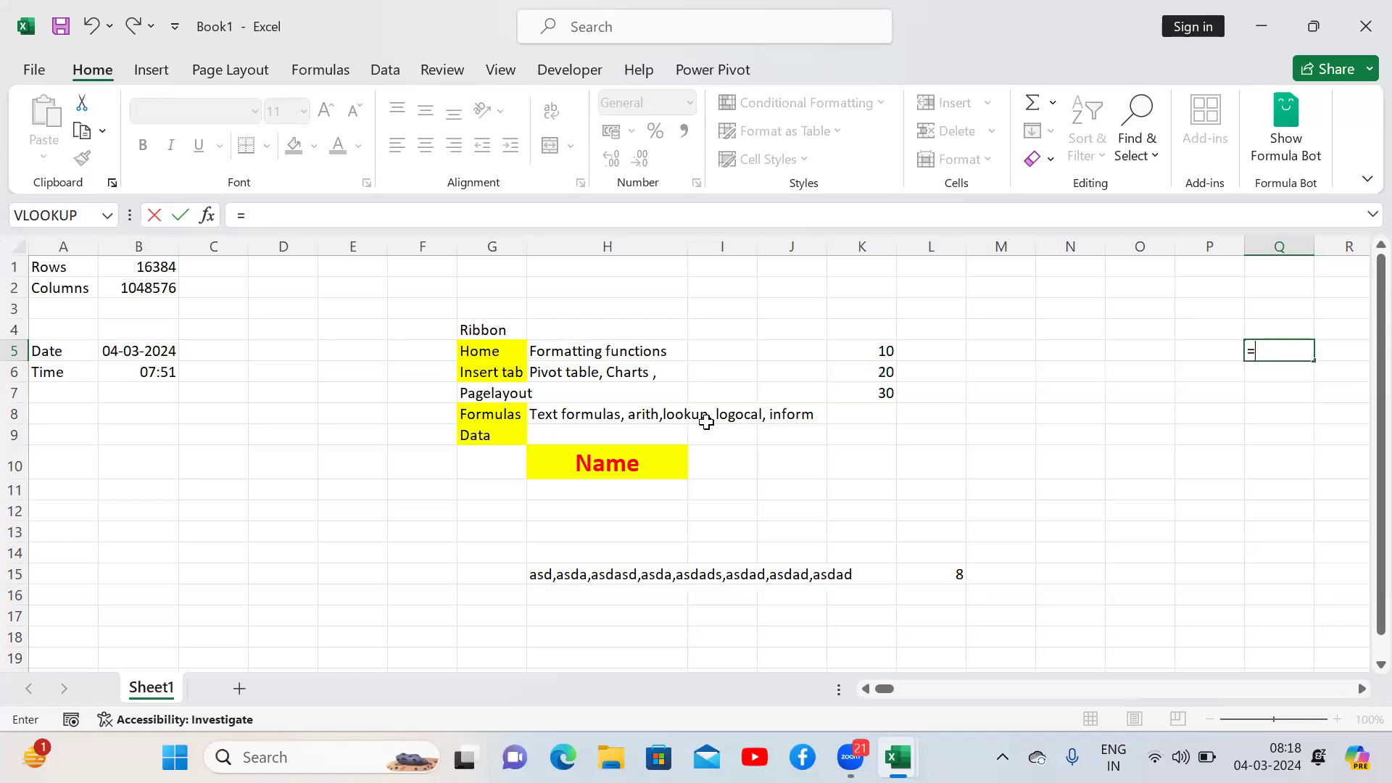
pyautogui.press('BackSpace')
pyautogui.press('Return')
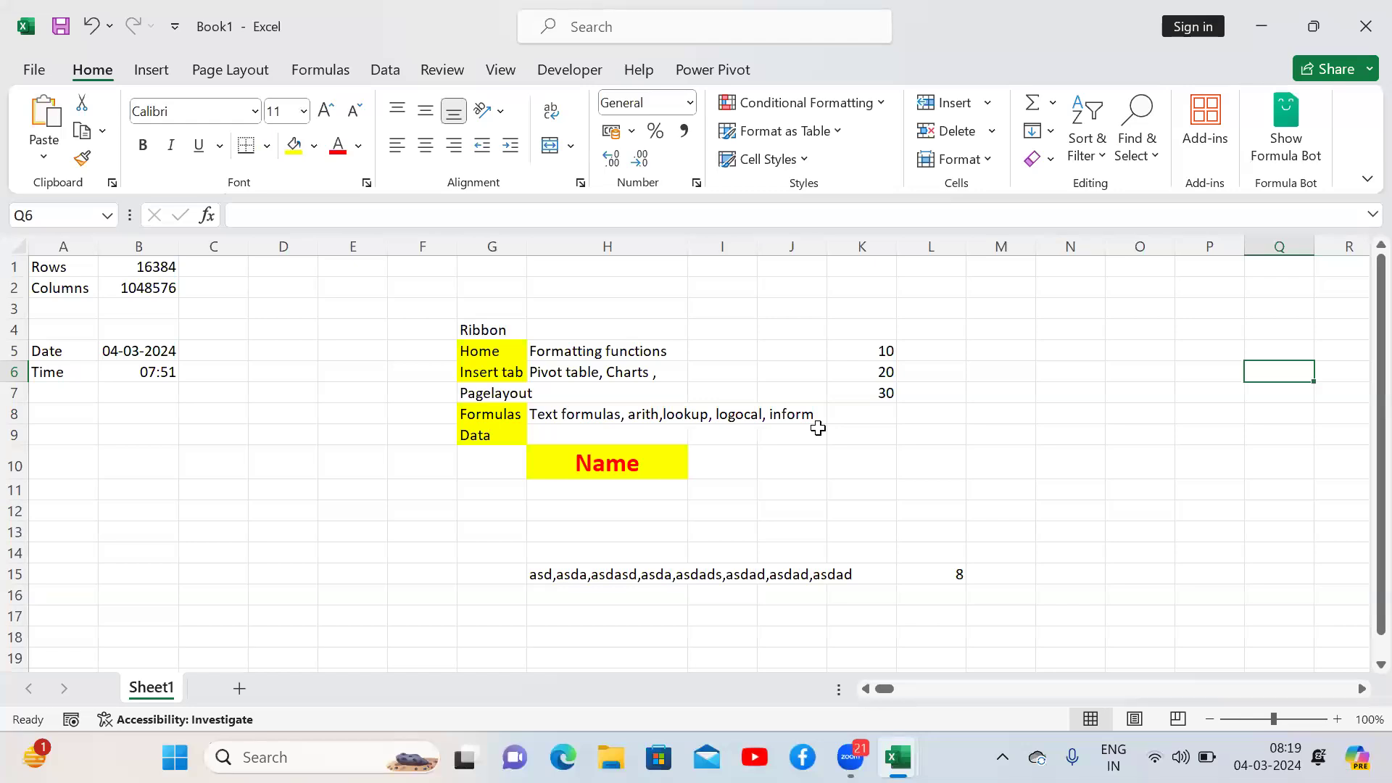
pyautogui.press('Up')
pyautogui.press('Up')
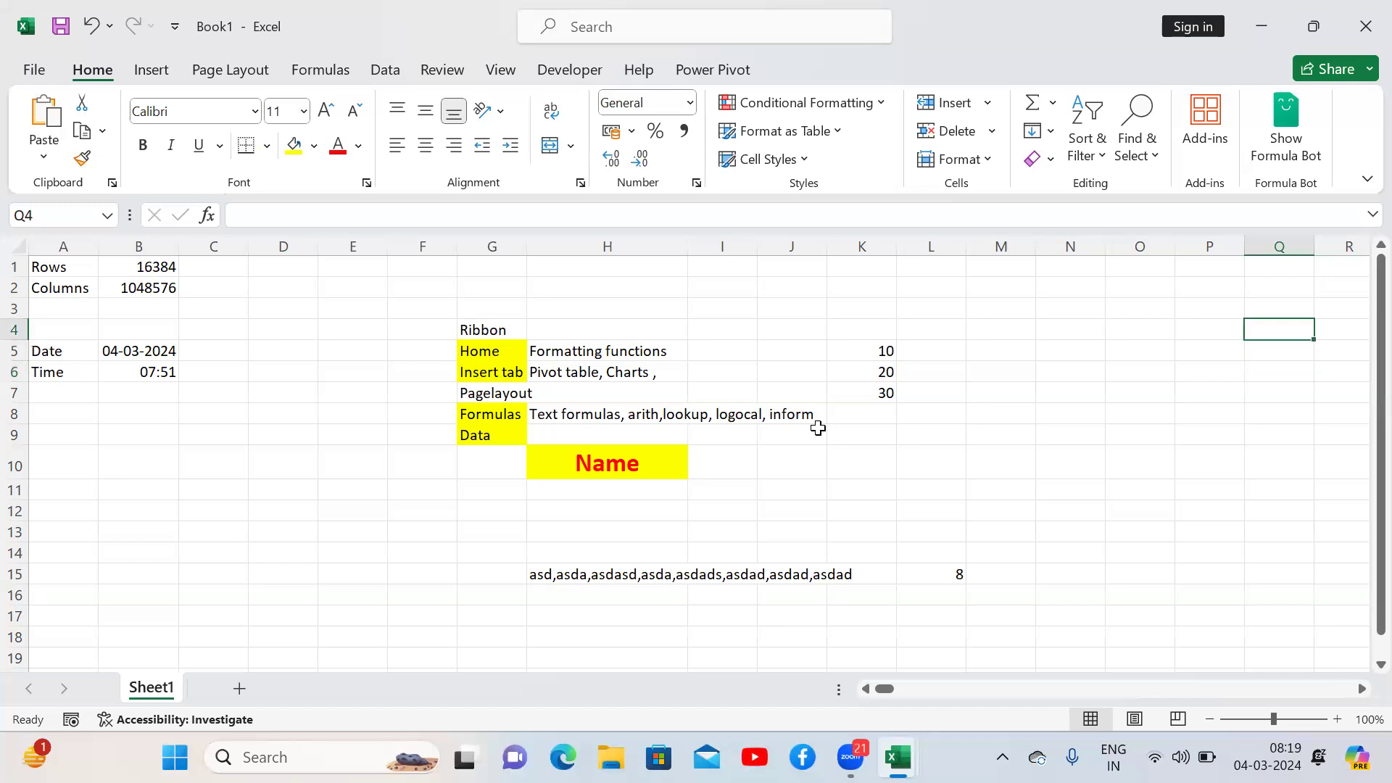
pyautogui.press('Left')
pyautogui.press('Left')
pyautogui.press('Left')
pyautogui.press('Left')
pyautogui.press('Left')
pyautogui.press('Down')
pyautogui.press('Down')
pyautogui.press('Down')
pyautogui.press('Left')
pyautogui.press('Left')
pyautogui.press('Left')
pyautogui.press('Left')
pyautogui.press('Down')
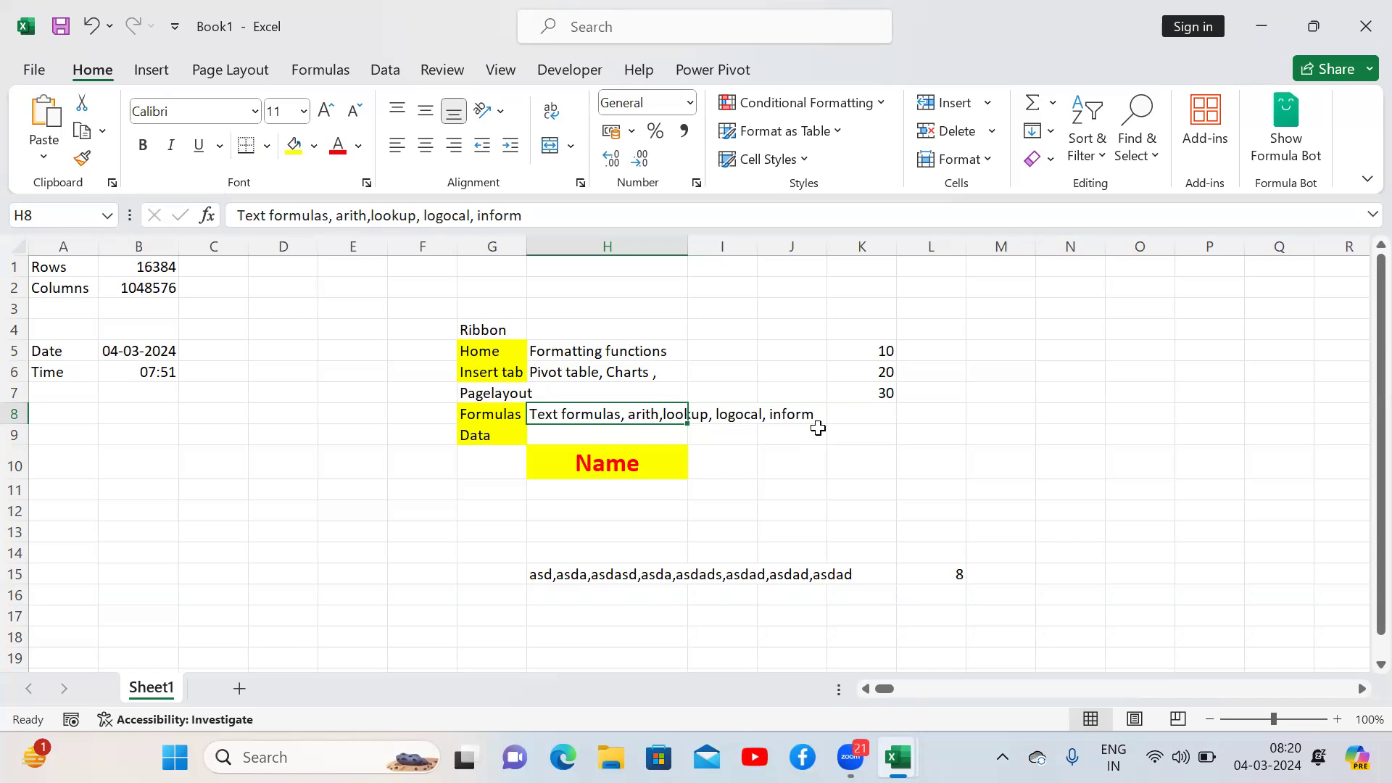
pyautogui.press('Left')
pyautogui.press('Left')
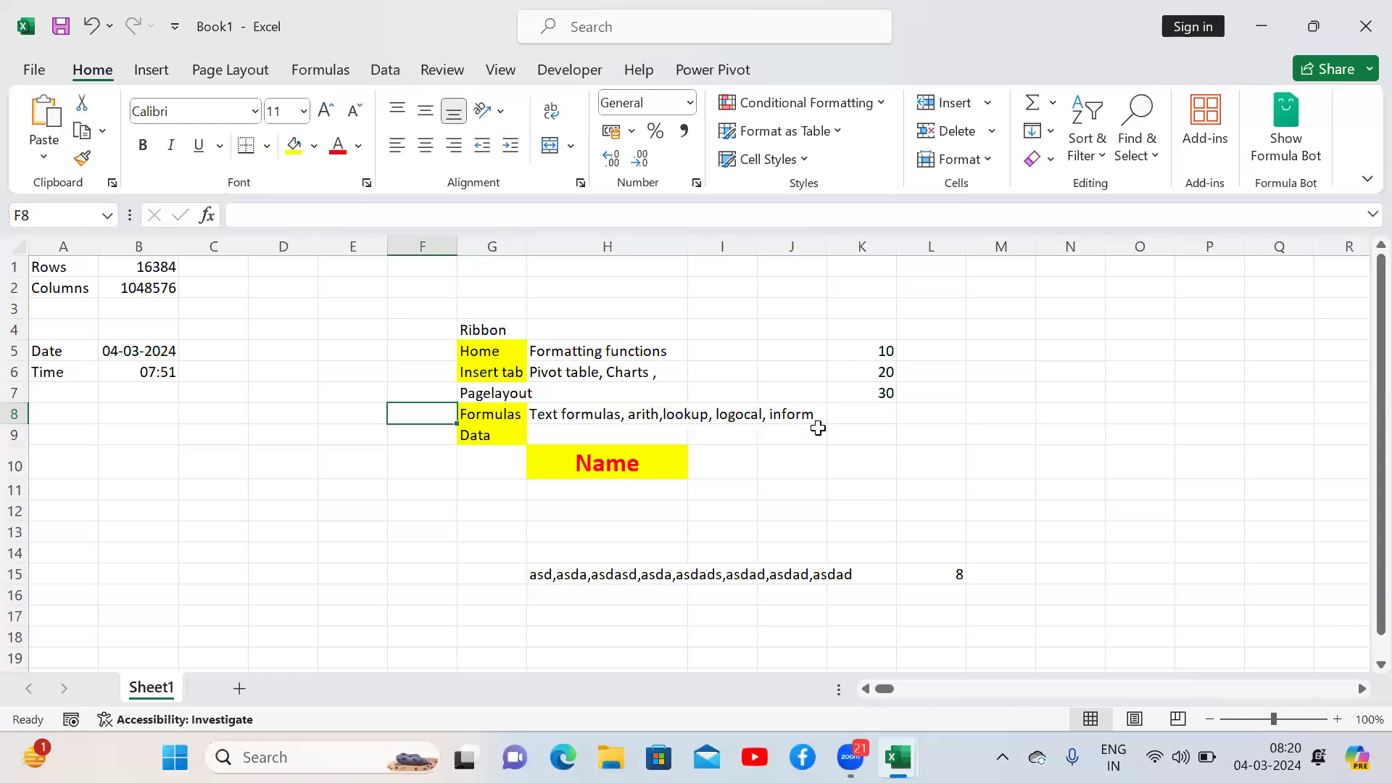
pyautogui.write('1')
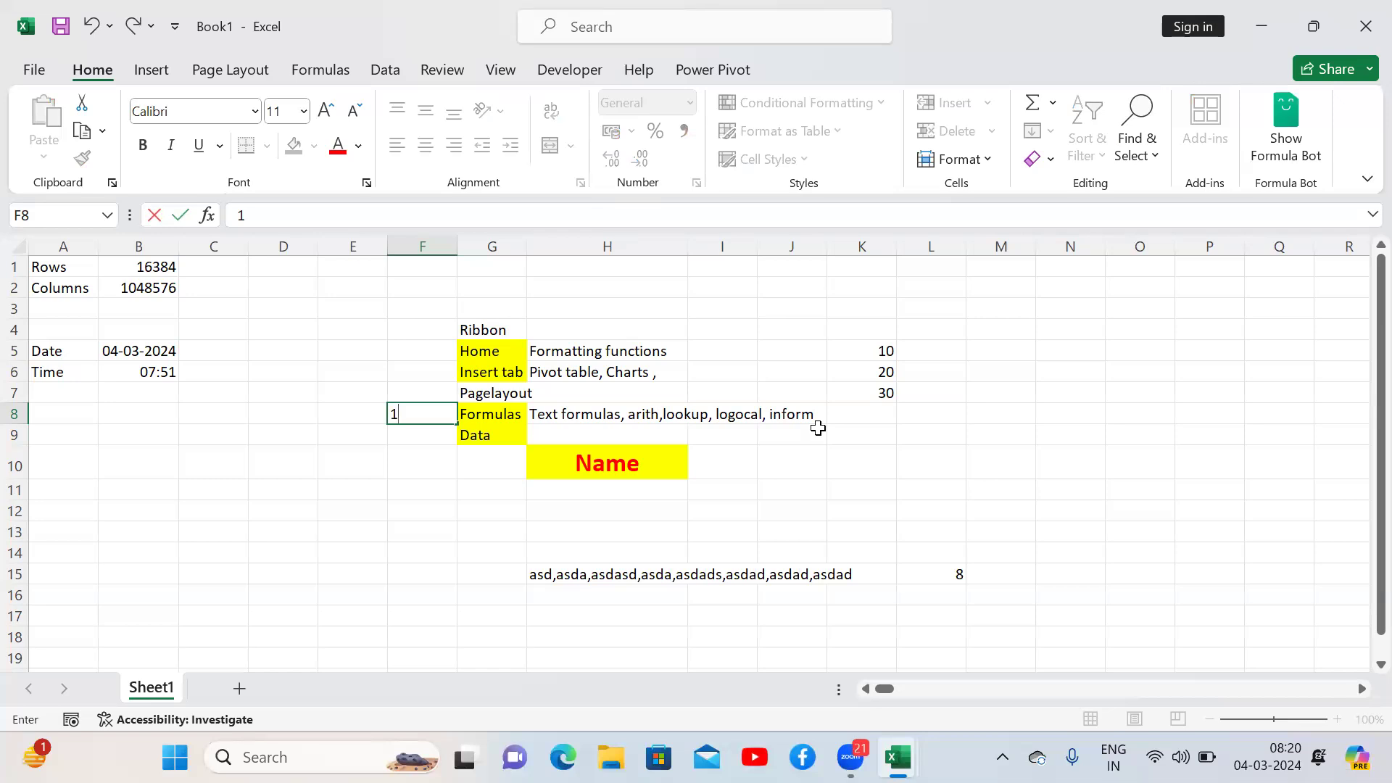
pyautogui.press('Escape')
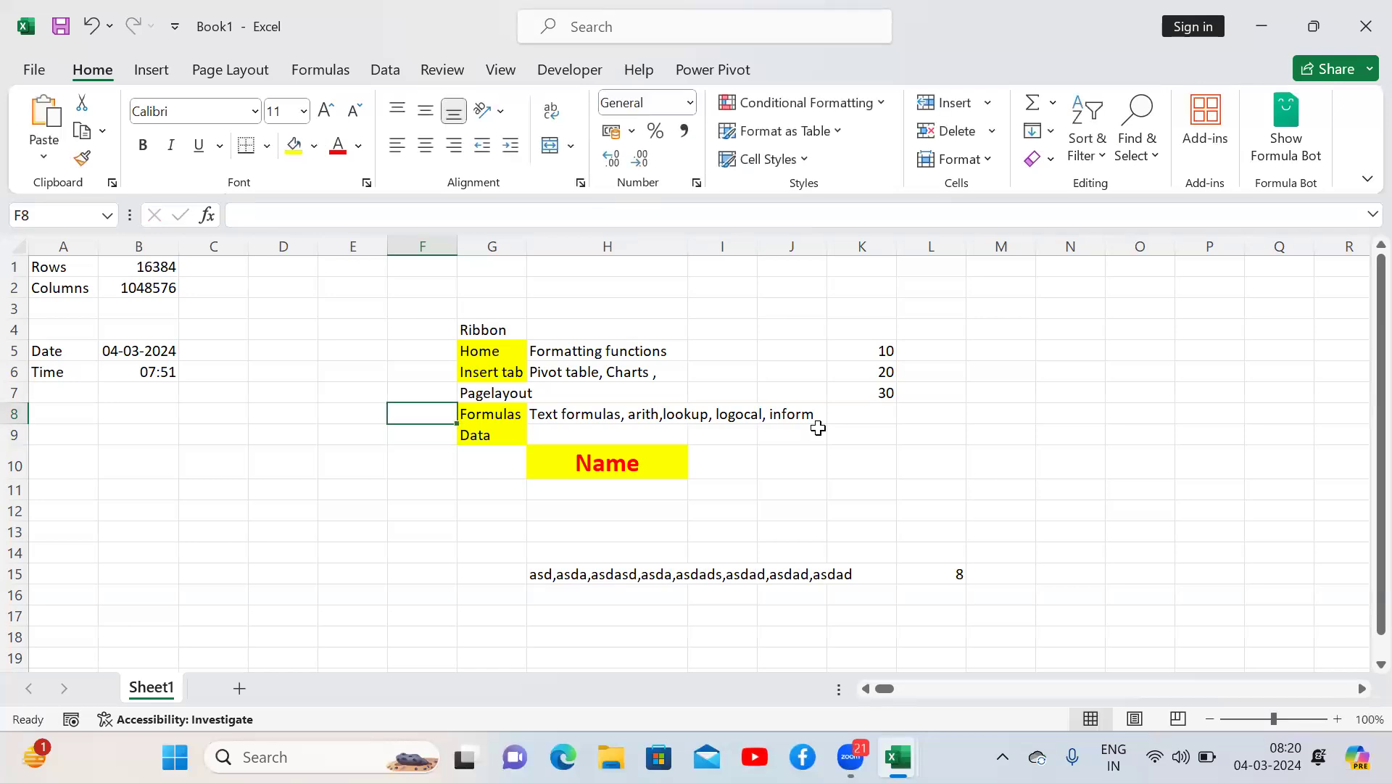
pyautogui.press('Right')
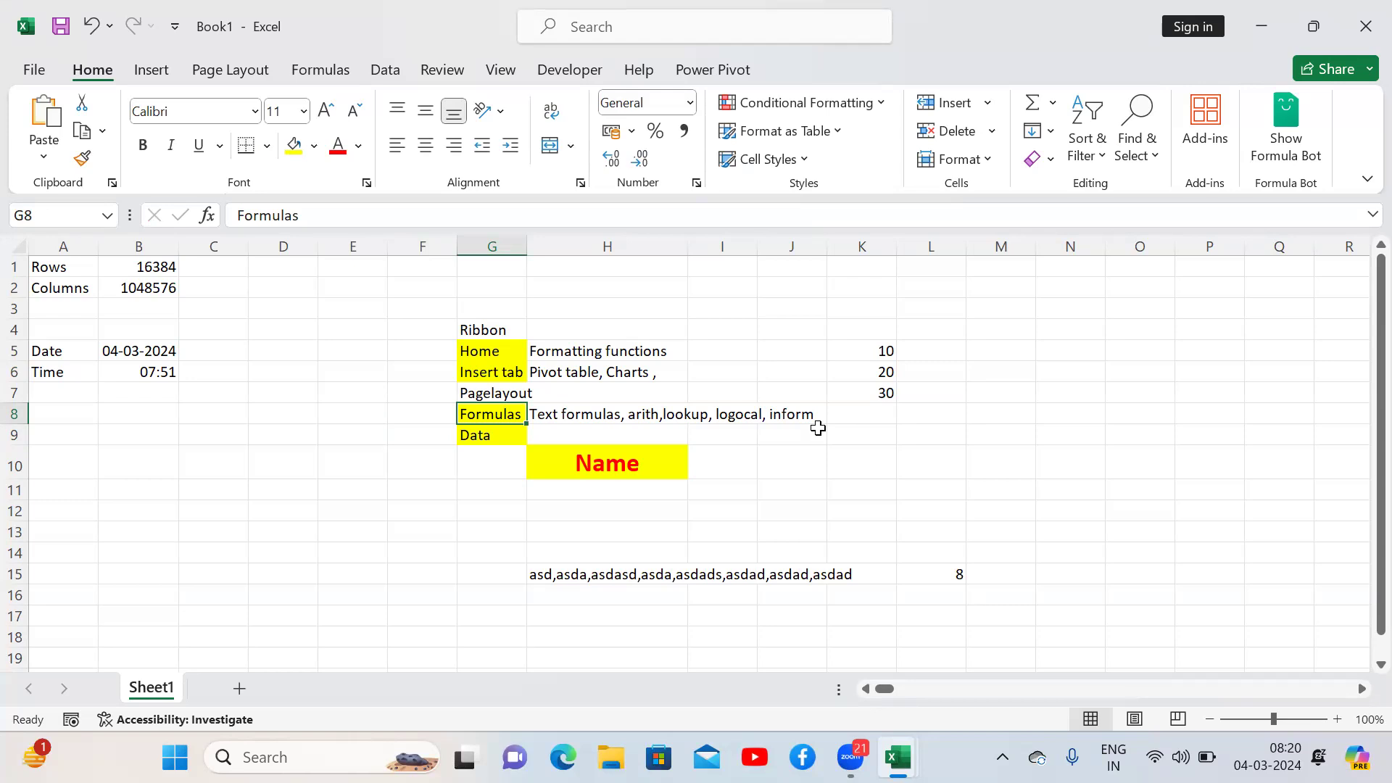
pyautogui.press('Down')
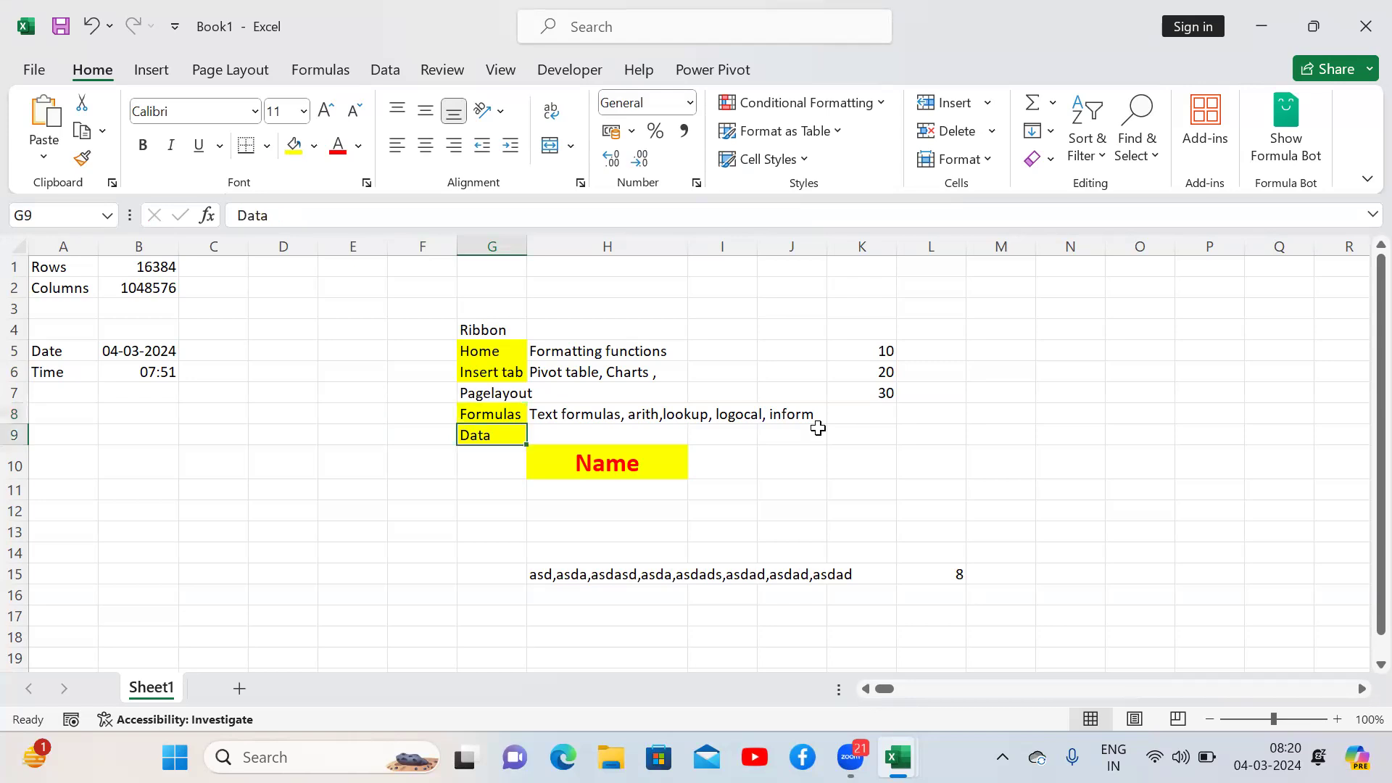
pyautogui.press('Right')
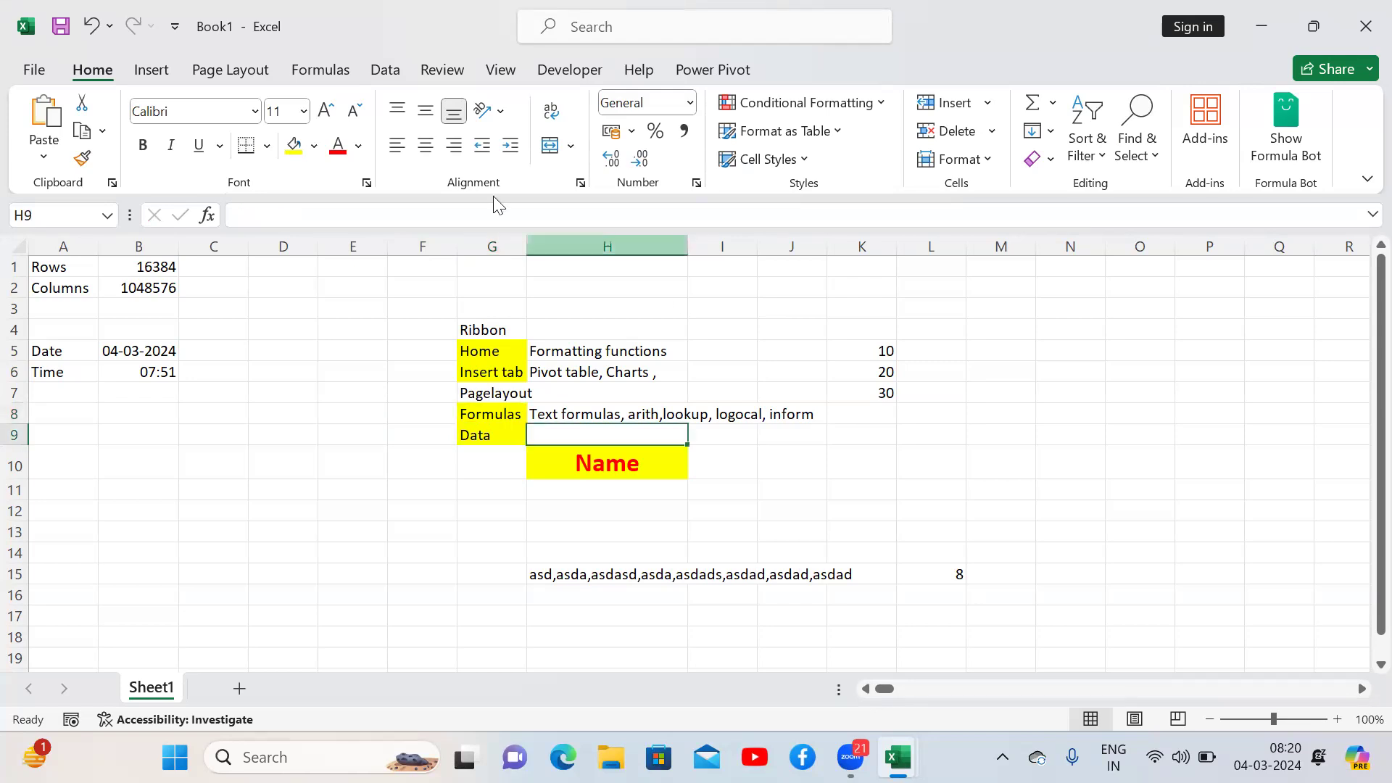
# Step: Show the Data ribbon tab and open its list of data import sources
pyautogui.click(386, 71)
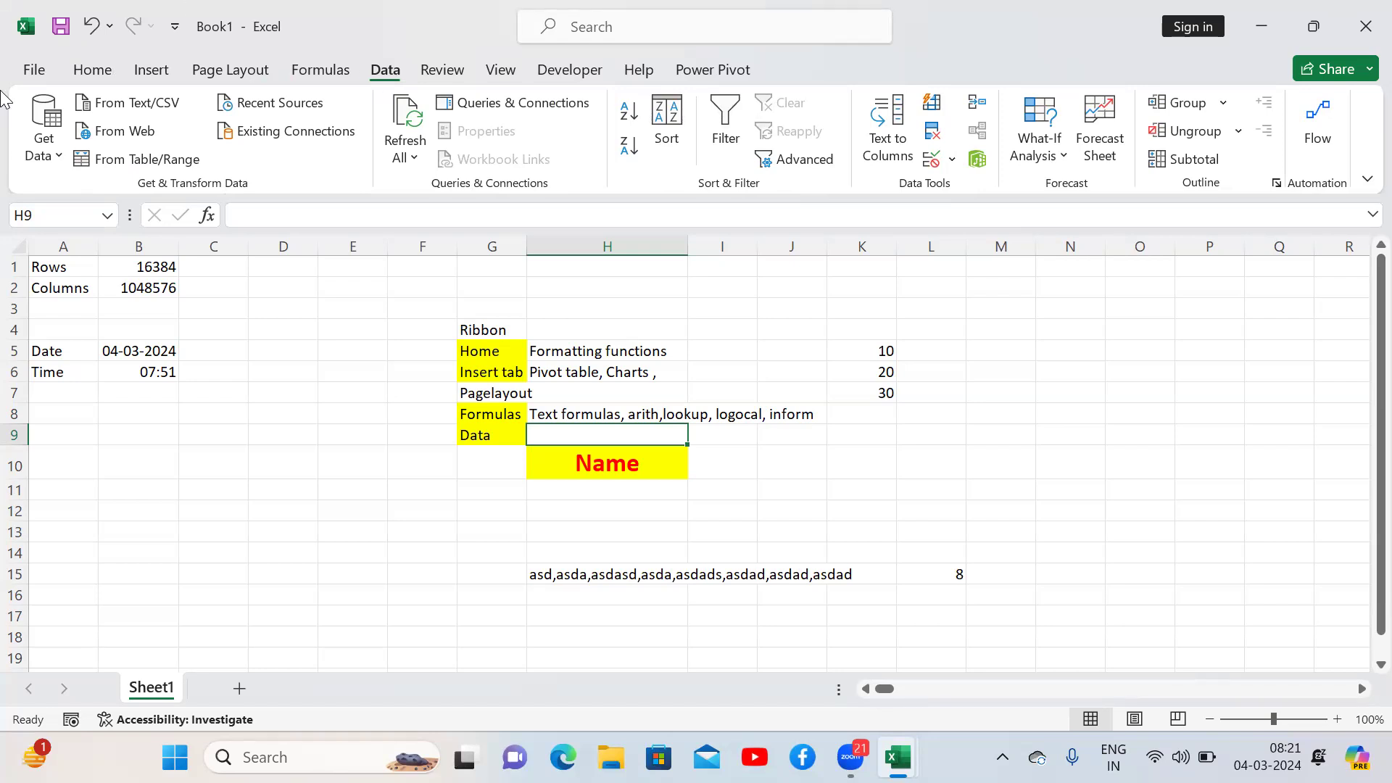
pyautogui.click(58, 158)
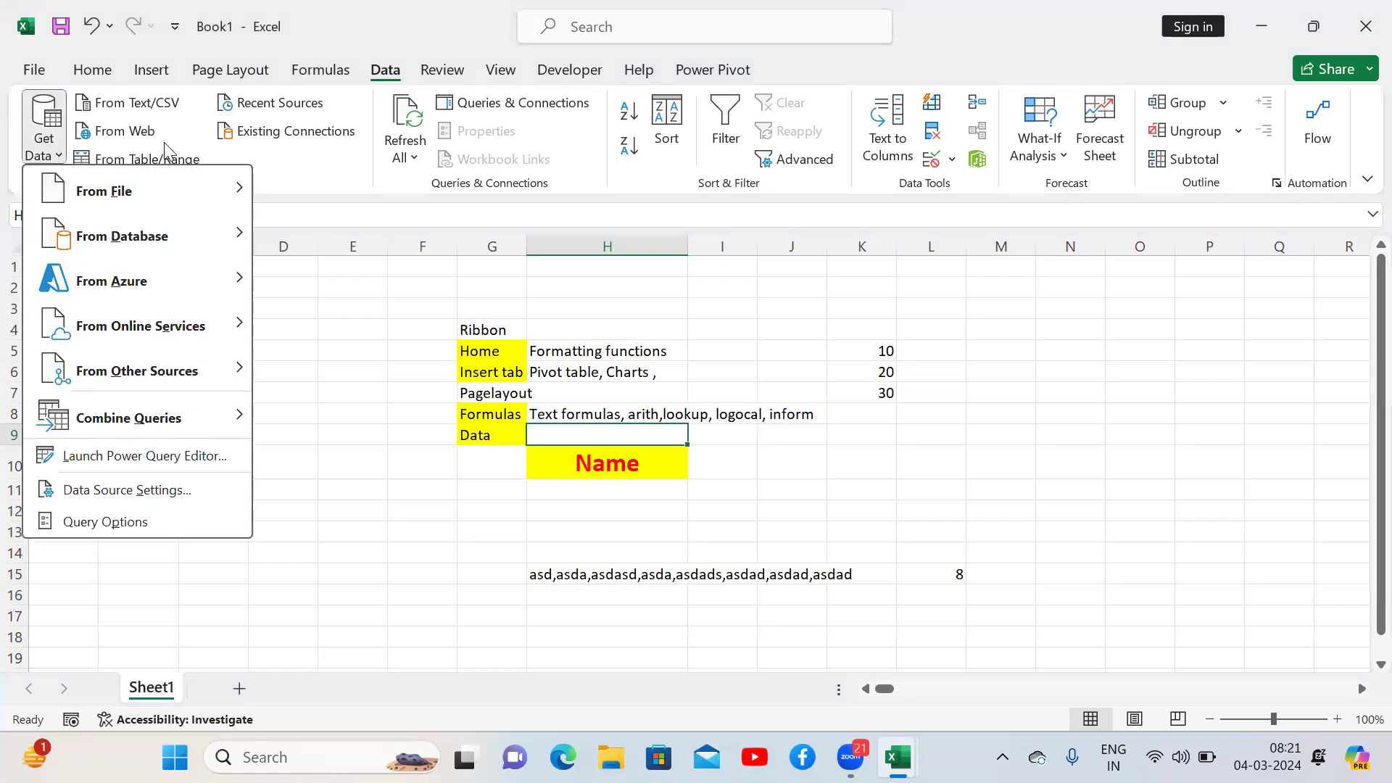
# Step: Choose From Web to bring up the web import dialog with an empty URL box
pyautogui.click(143, 138)
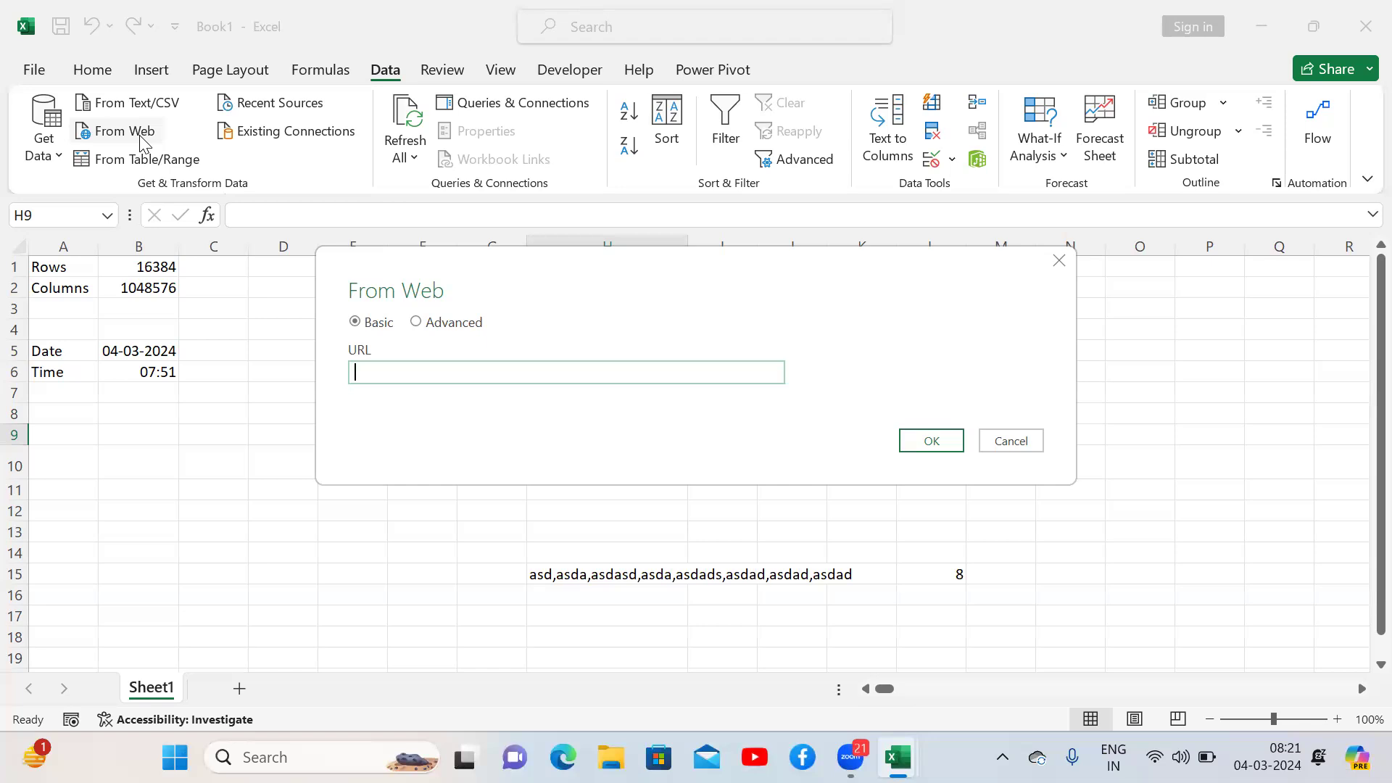
# Step: Close the From Web dialog without entering a URL or importing anything
pyautogui.click(1059, 261)
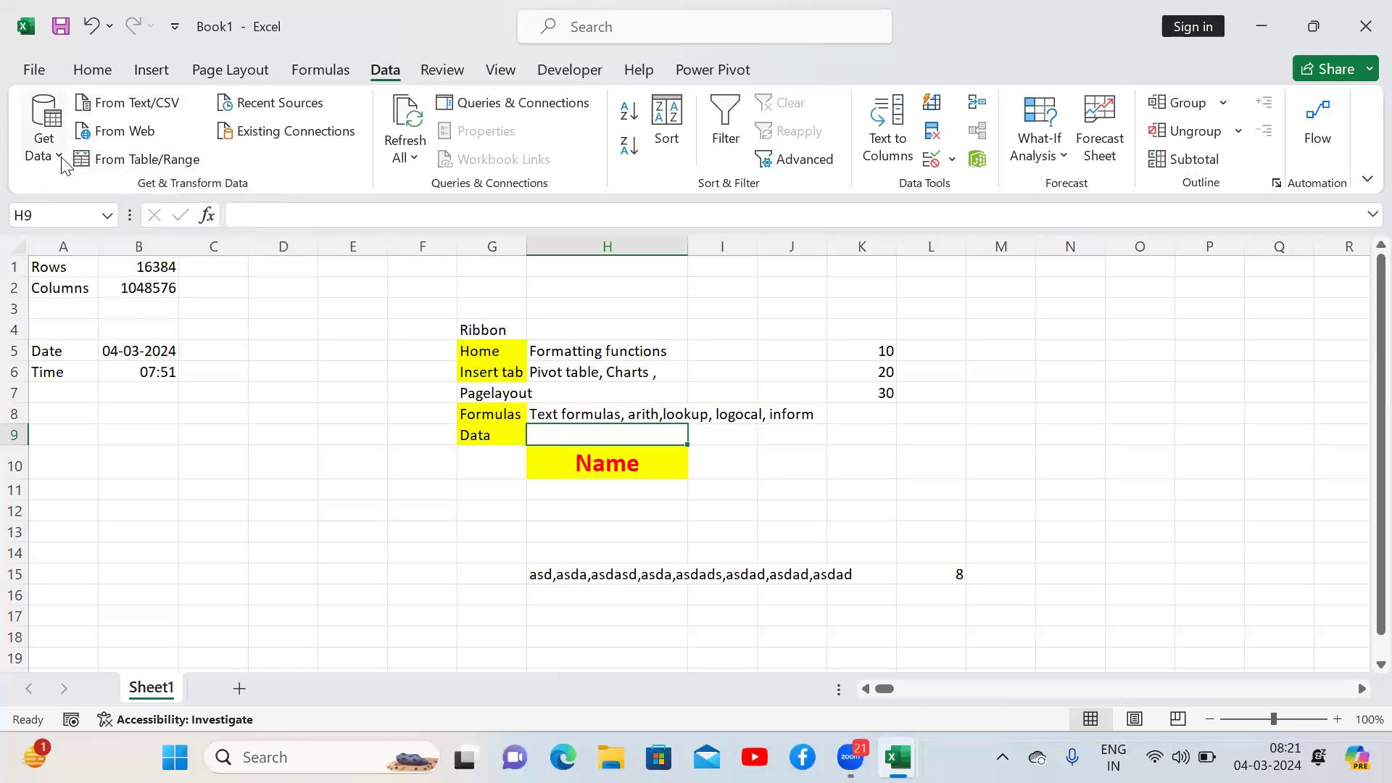
pyautogui.click(43, 142)
pyautogui.moveTo(43, 128)
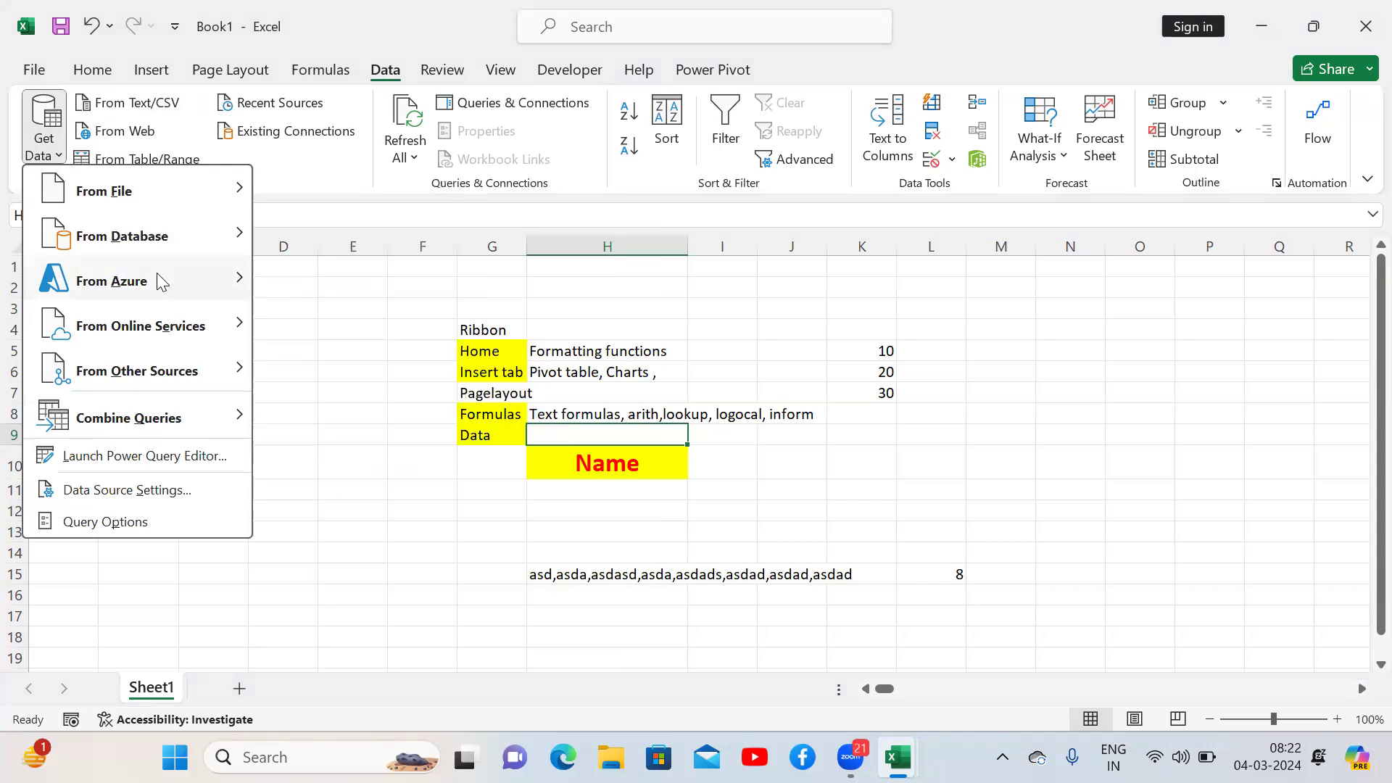
pyautogui.moveTo(131, 280)
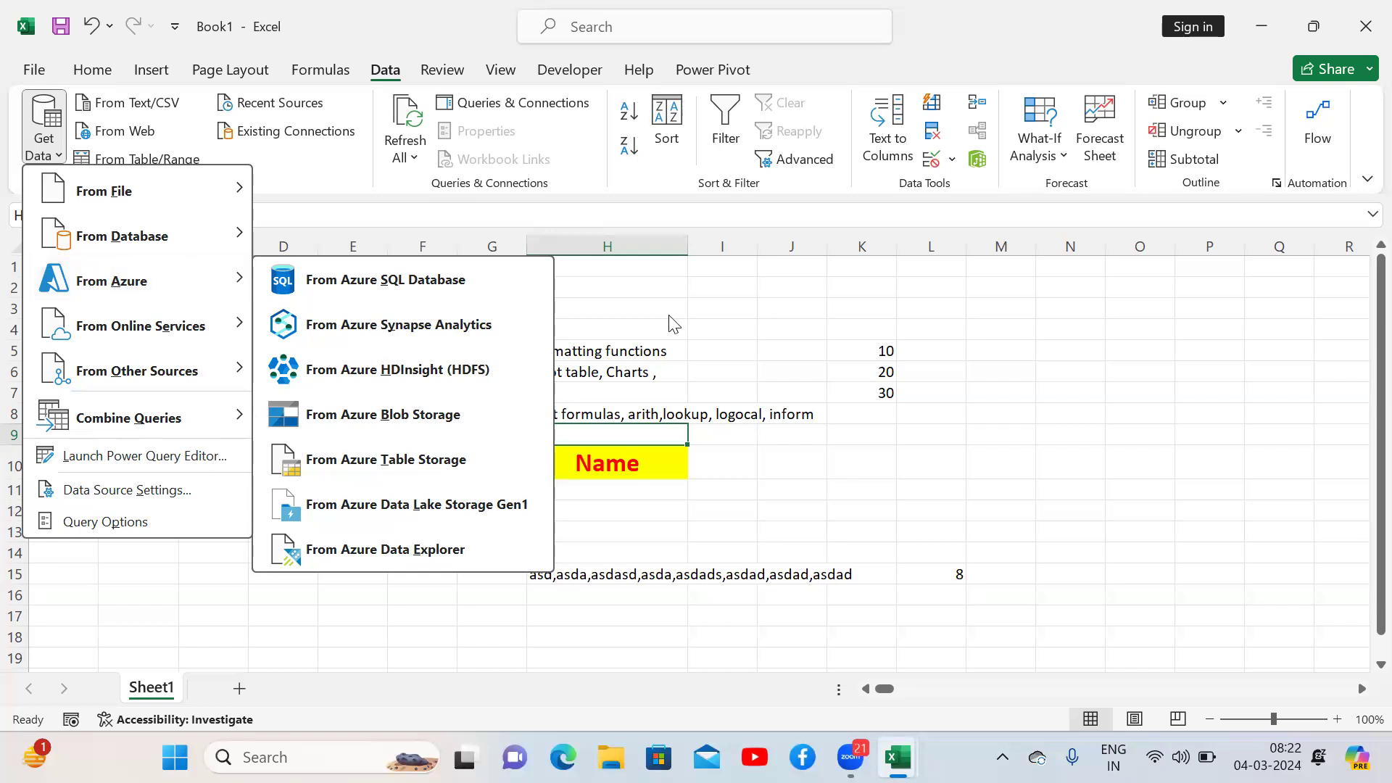
pyautogui.click(961, 315)
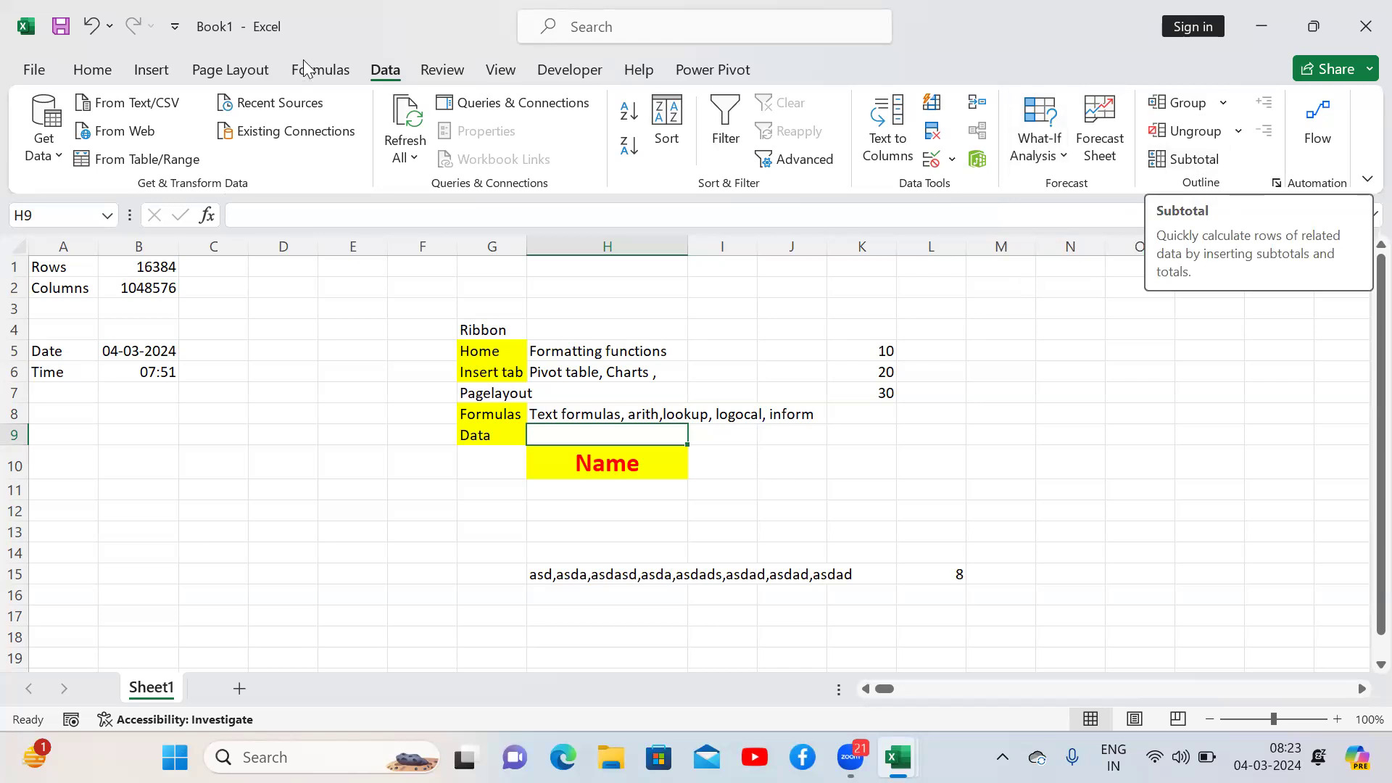
# Step: Look over the Review tab's Protect Workbook commands, then show the View tab
pyautogui.click(442, 69)
pyautogui.click(484, 73)
pyautogui.click(443, 69)
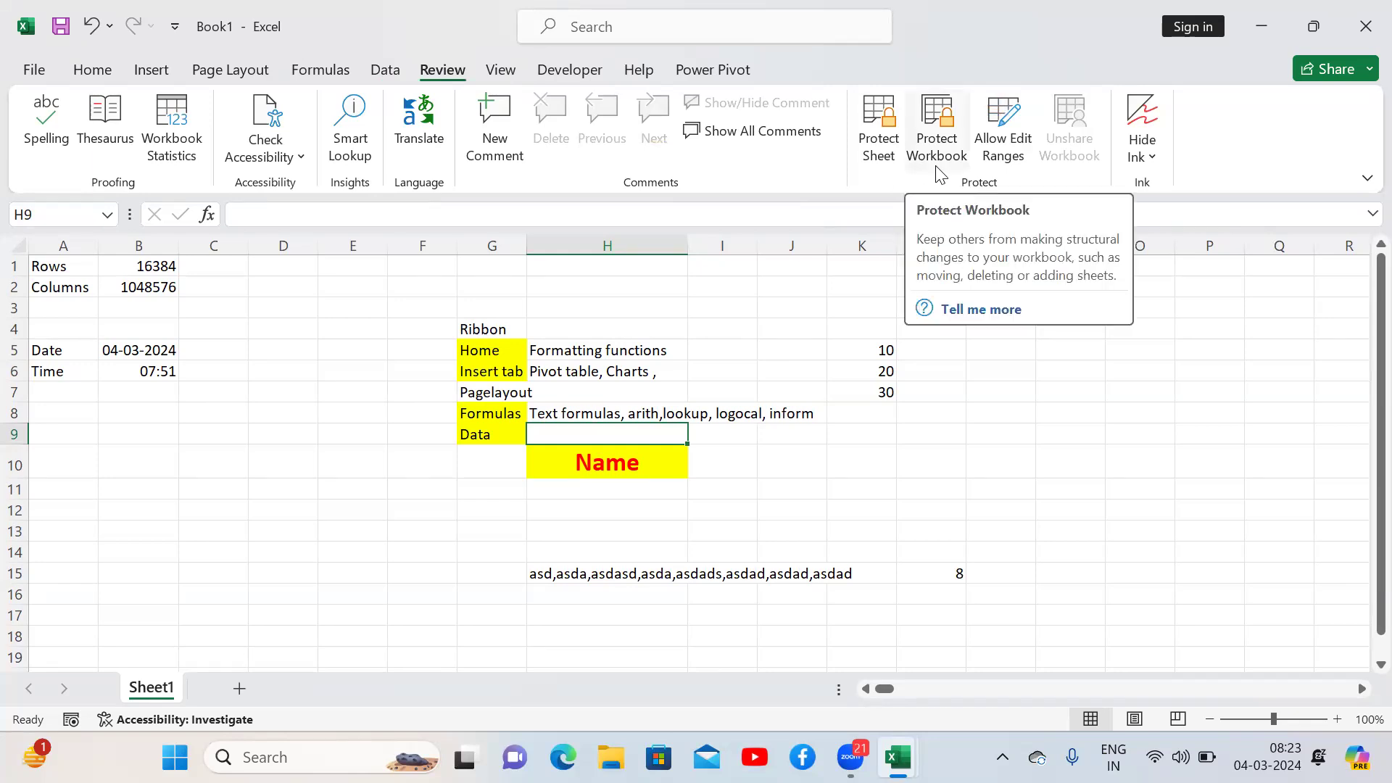
pyautogui.click(515, 74)
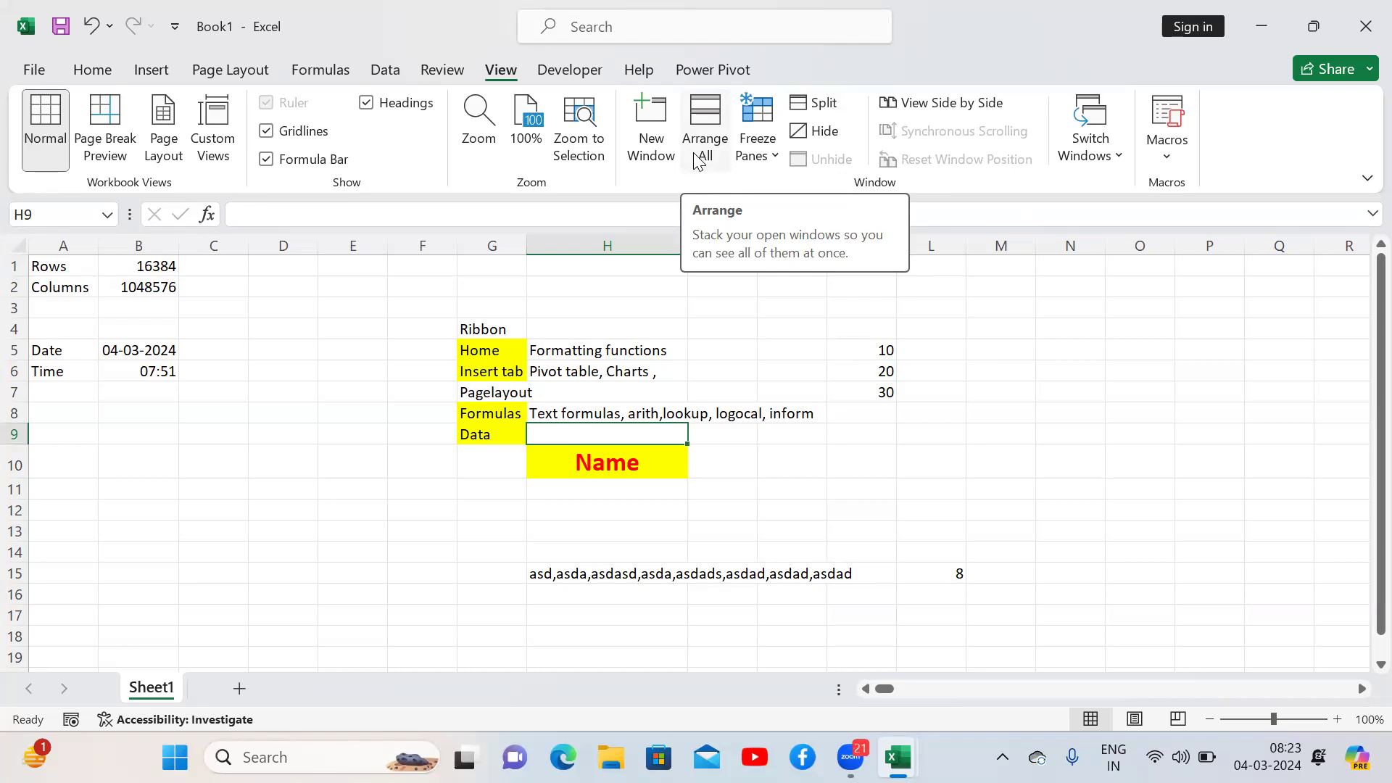
# Step: Enter VBA in L12 and SQLPOWER BI in L13, fixing the typos in the second label
pyautogui.press('Down')
pyautogui.press('Down')
pyautogui.press('Down')
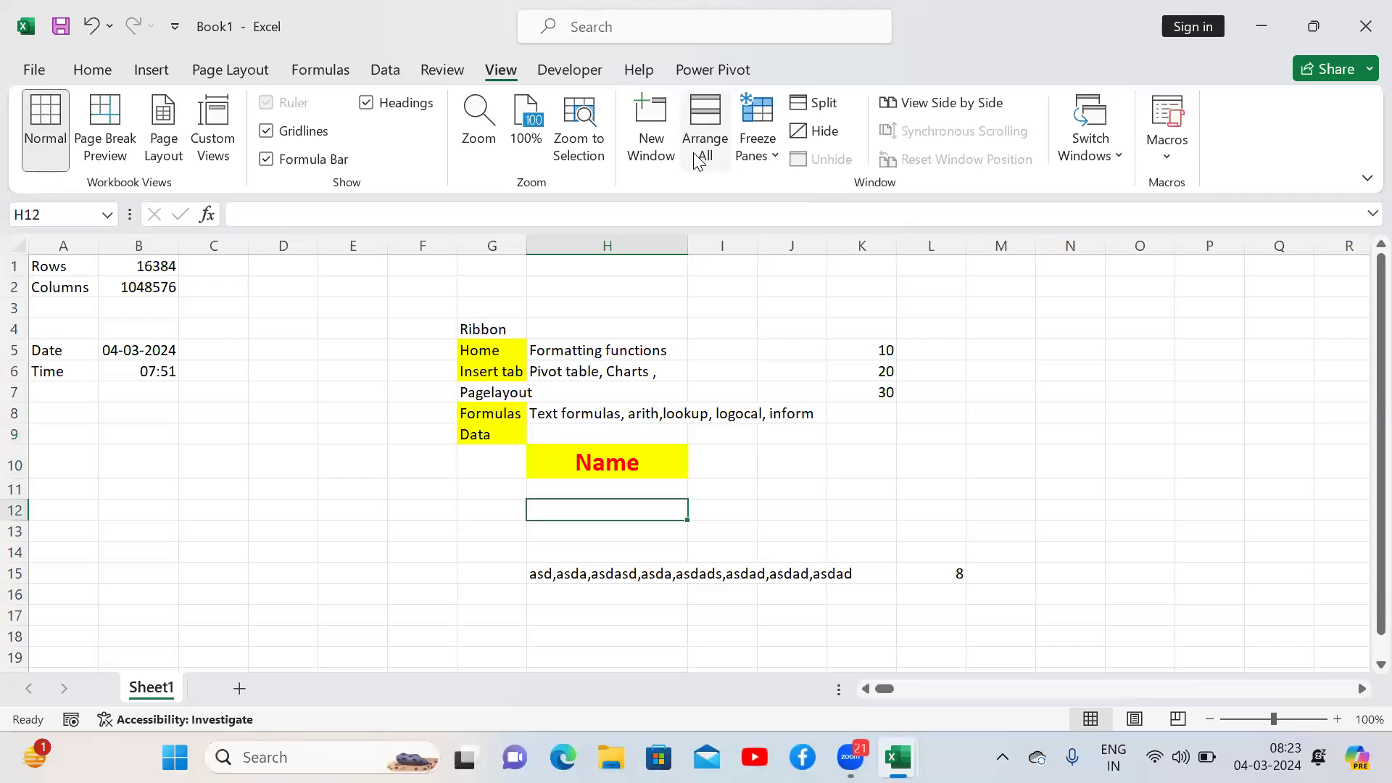
pyautogui.press('Right')
pyautogui.press('Right')
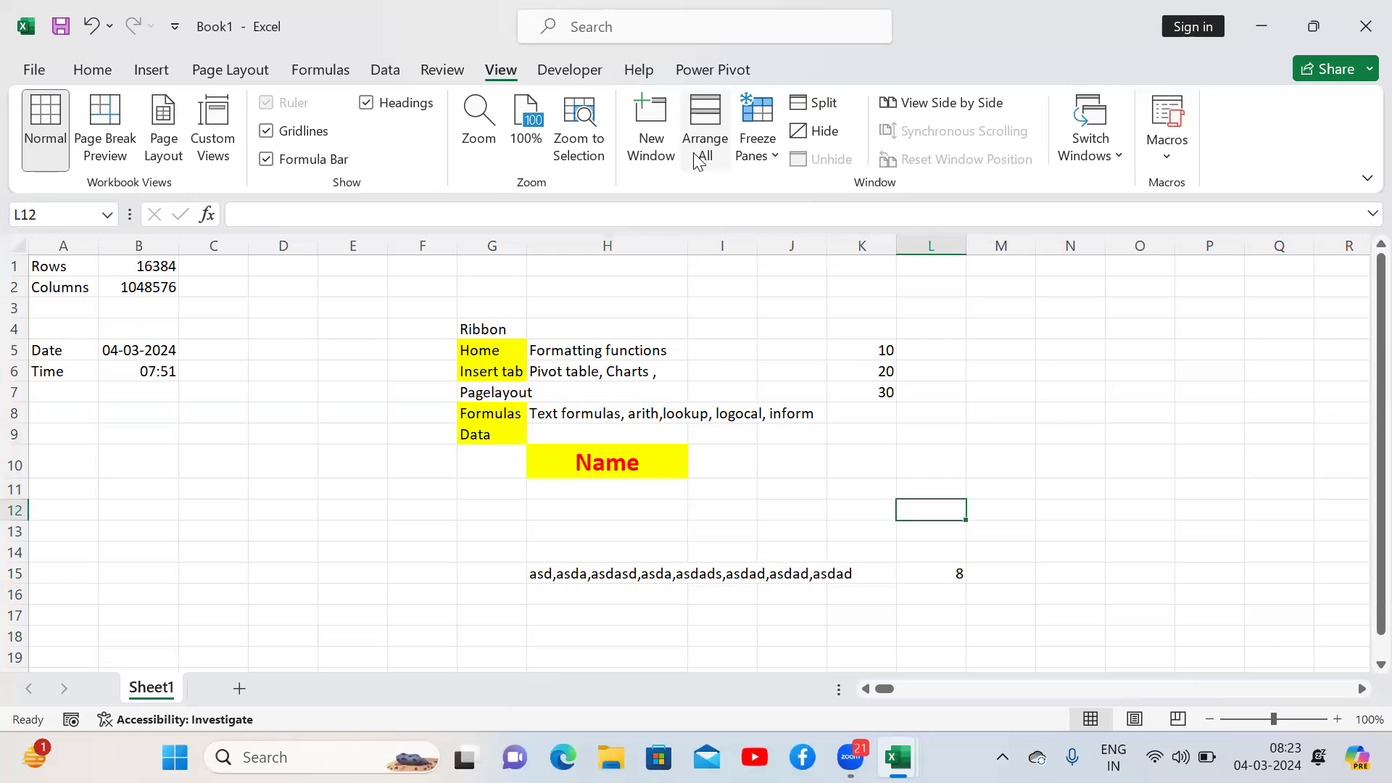
pyautogui.write('VBA')
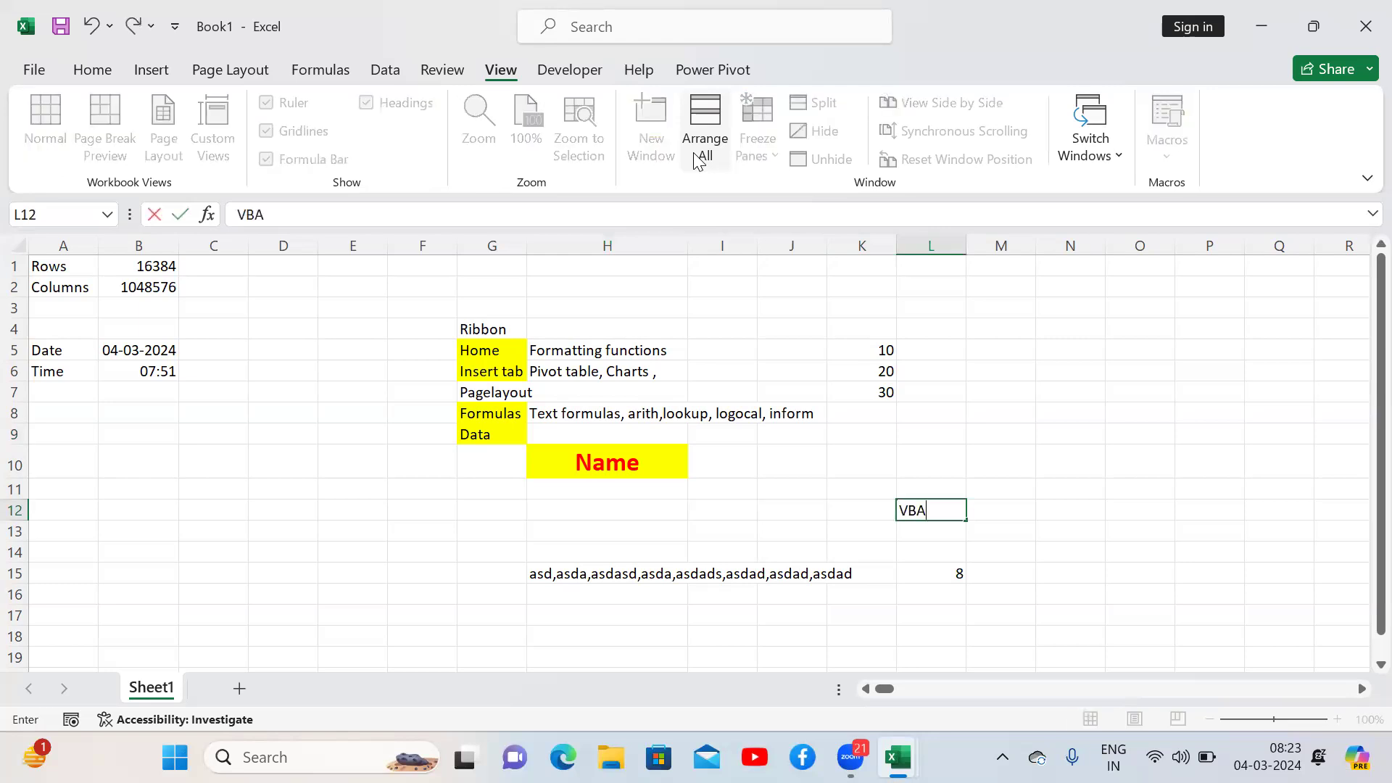
pyautogui.press('Return')
pyautogui.write('SQLPOEER')
pyautogui.press('BackSpace')
pyautogui.press('BackSpace')
pyautogui.press('BackSpace')
pyautogui.write('WWWWWWWWWWWWWWW')
pyautogui.press('BackSpace')
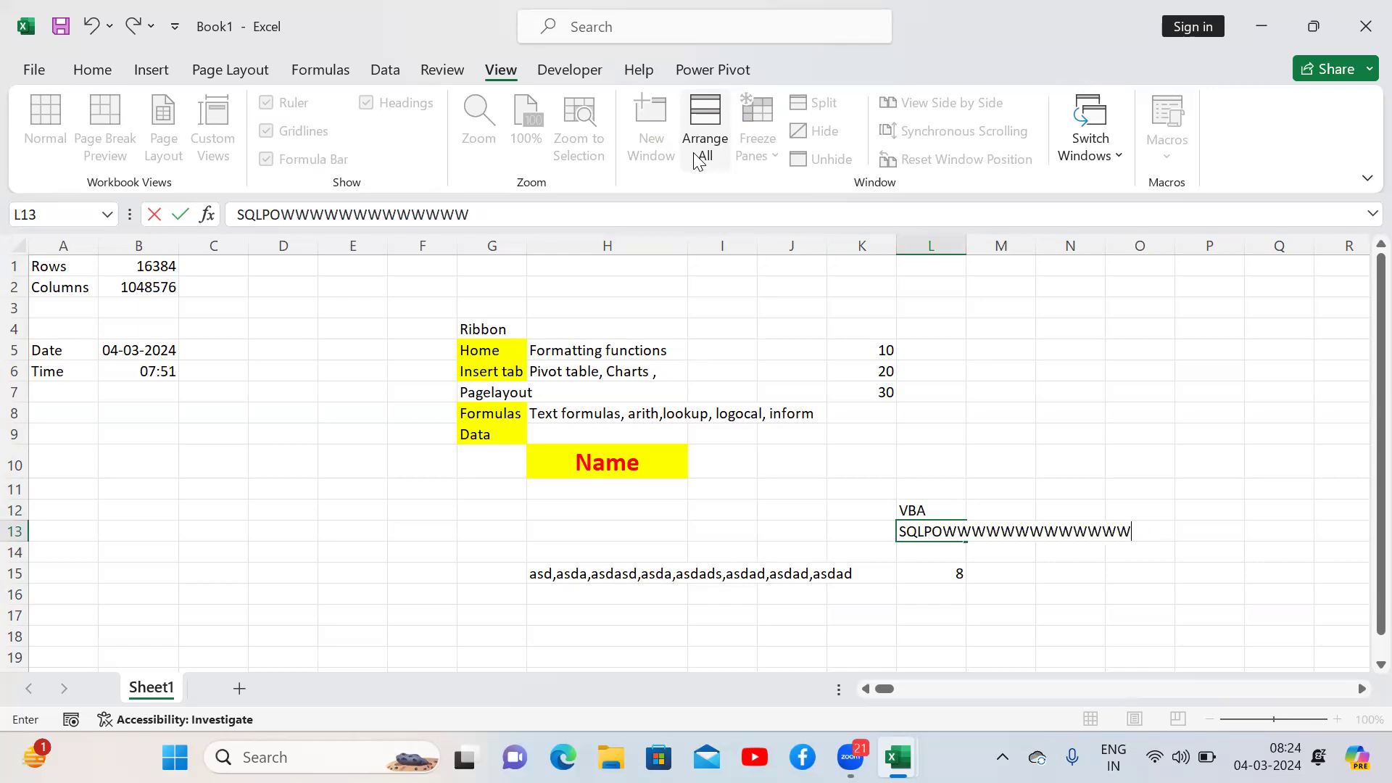
pyautogui.press('BackSpace')
pyautogui.press('BackSpace')
pyautogui.press('BackSpace')
pyautogui.write('WER BI')
pyautogui.press('Return')
pyautogui.press('Up')
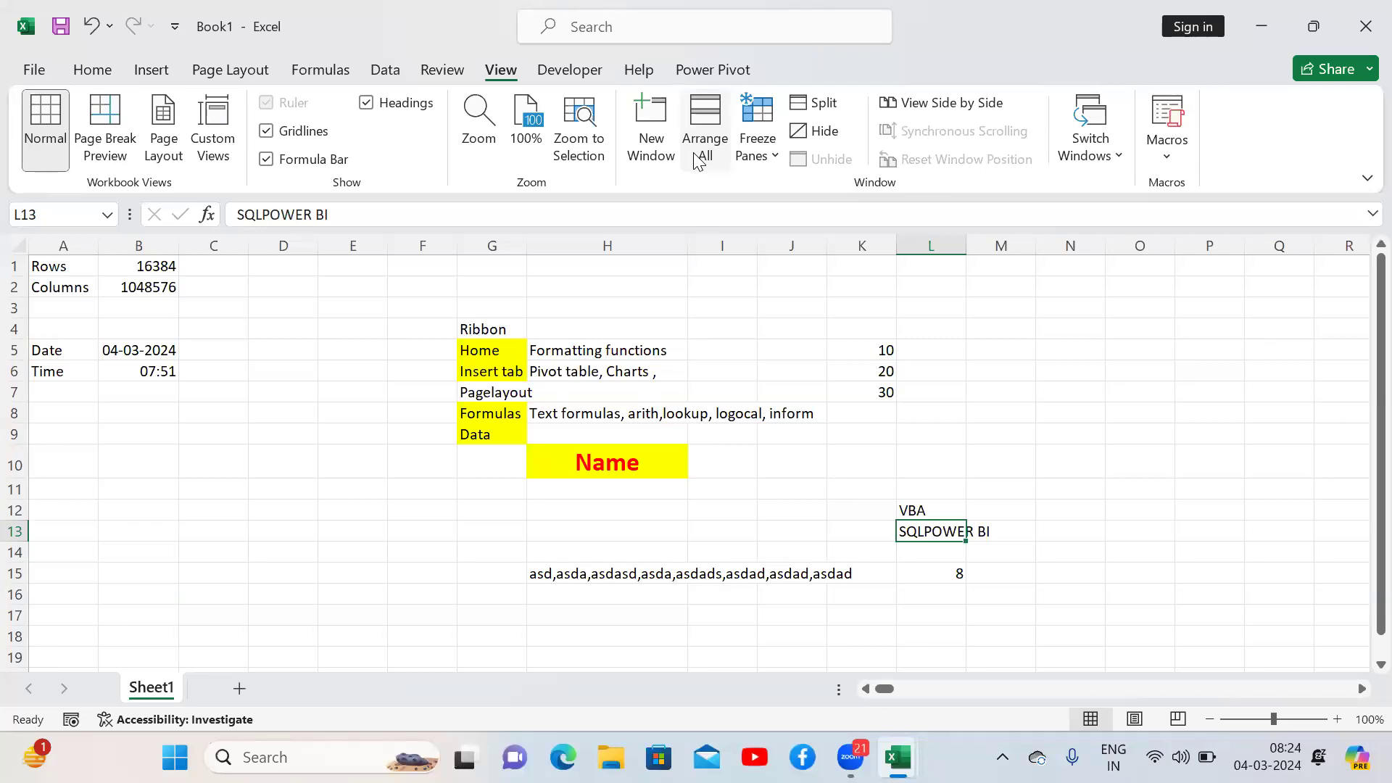
# Step: Select L12:L13 to check the VBA and SQLPOWER BI labels, then return to the Home tab
pyautogui.click(931, 511)
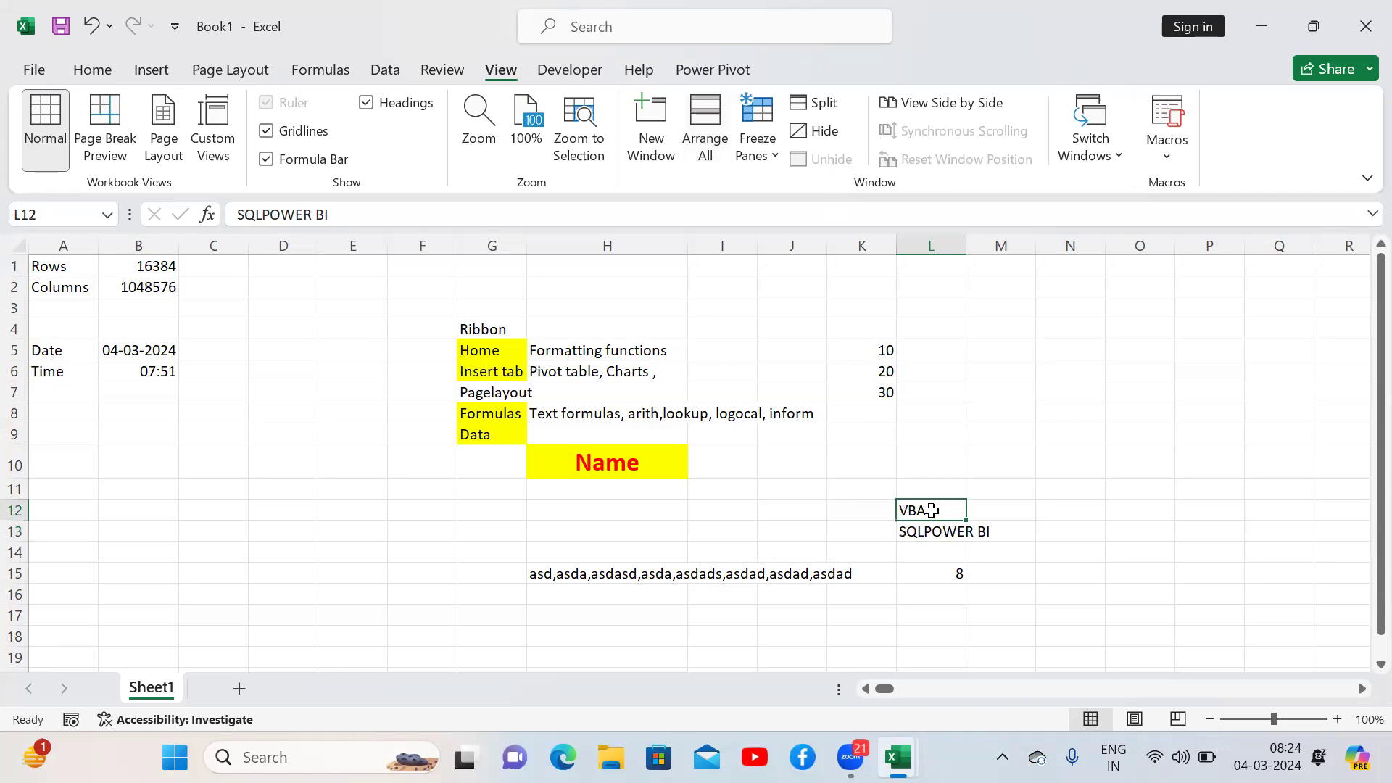
pyautogui.moveTo(931, 510); pyautogui.dragTo(932, 531)
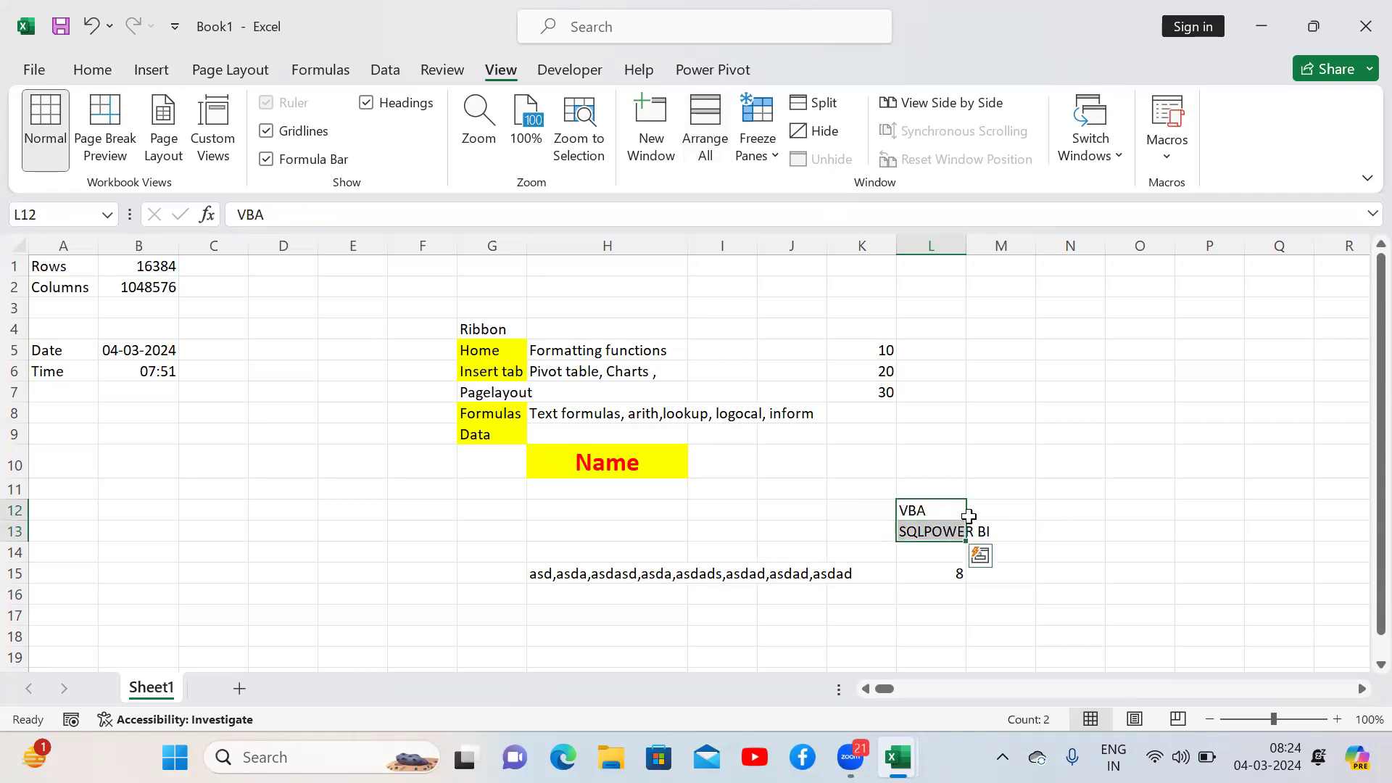
pyautogui.click(933, 516)
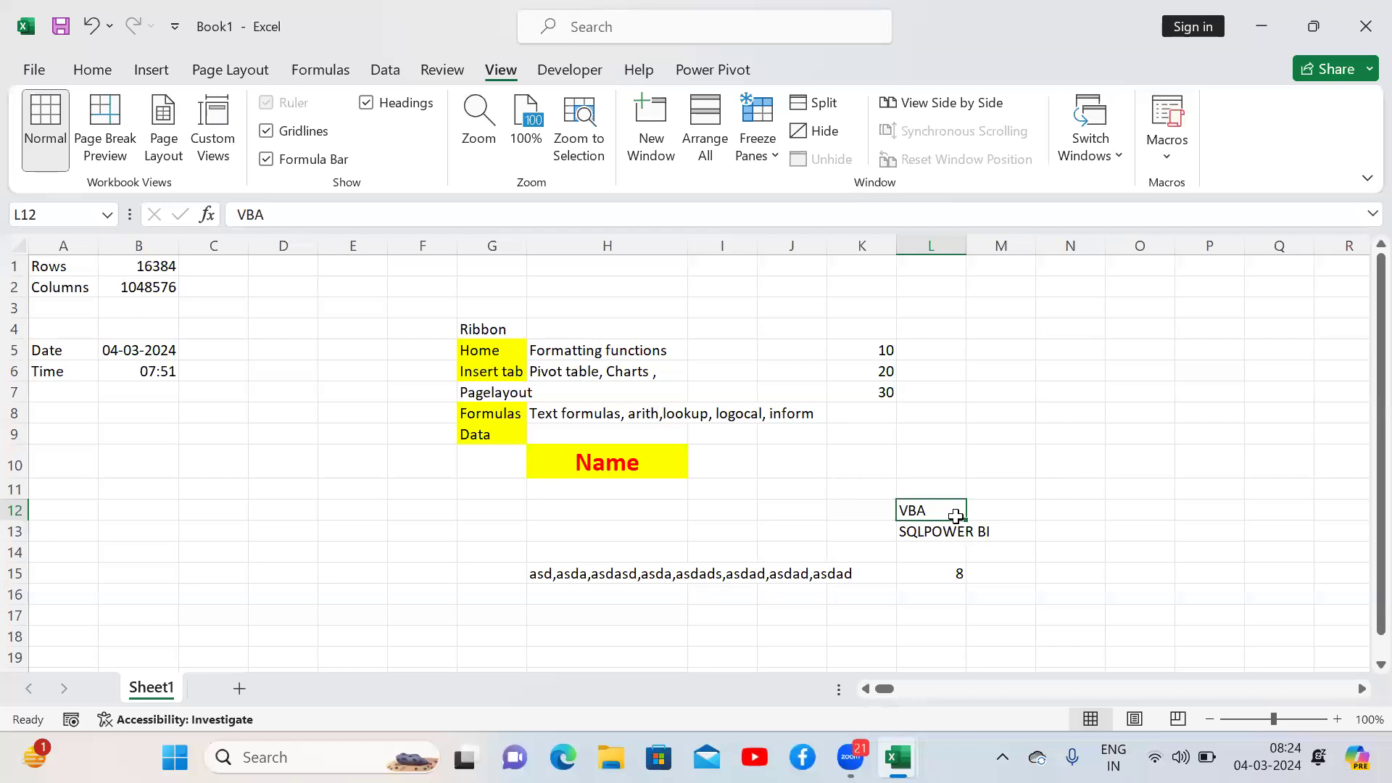
pyautogui.press('Down')
pyautogui.press('Up')
pyautogui.click(93, 70)
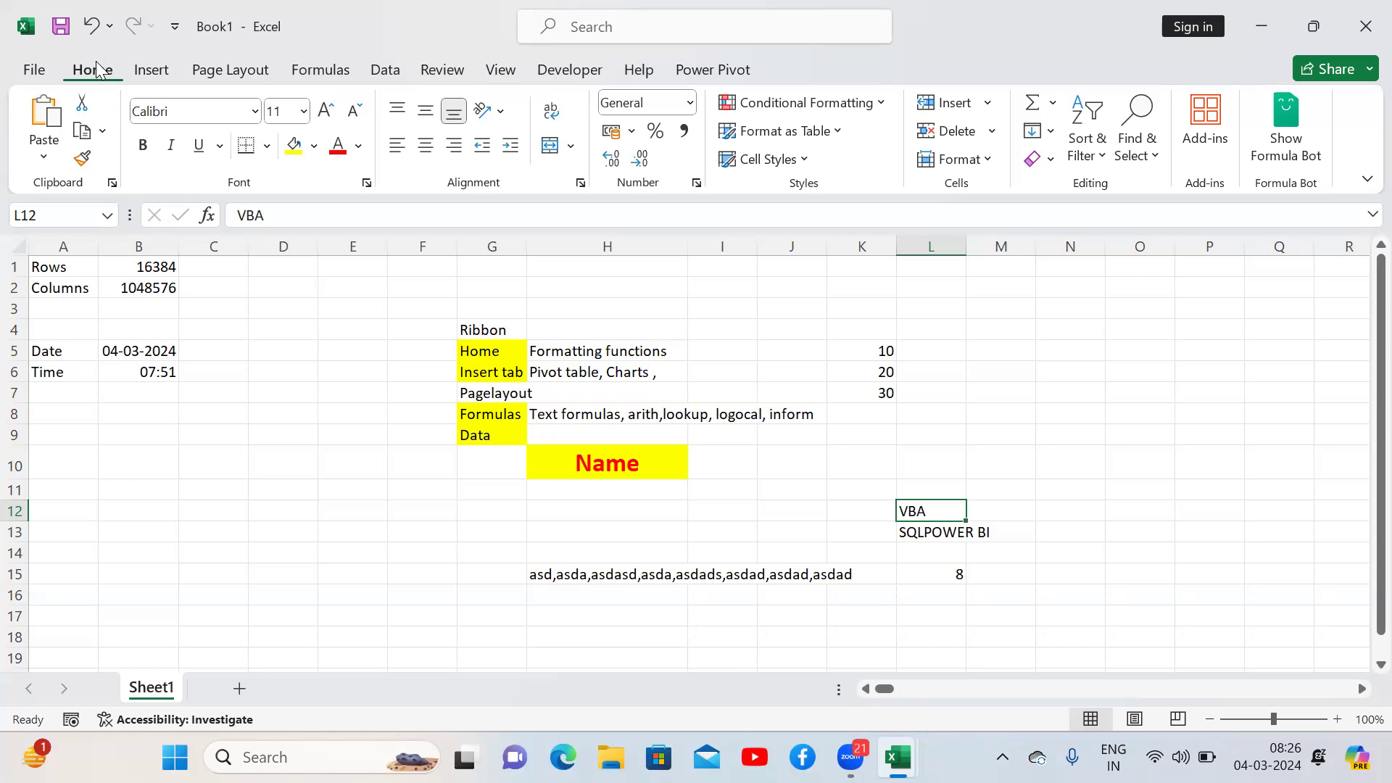
# Step: Move left along row 12 to column H
pyautogui.press('Left')
pyautogui.press('Left')
pyautogui.press('Left')
pyautogui.press('Left')
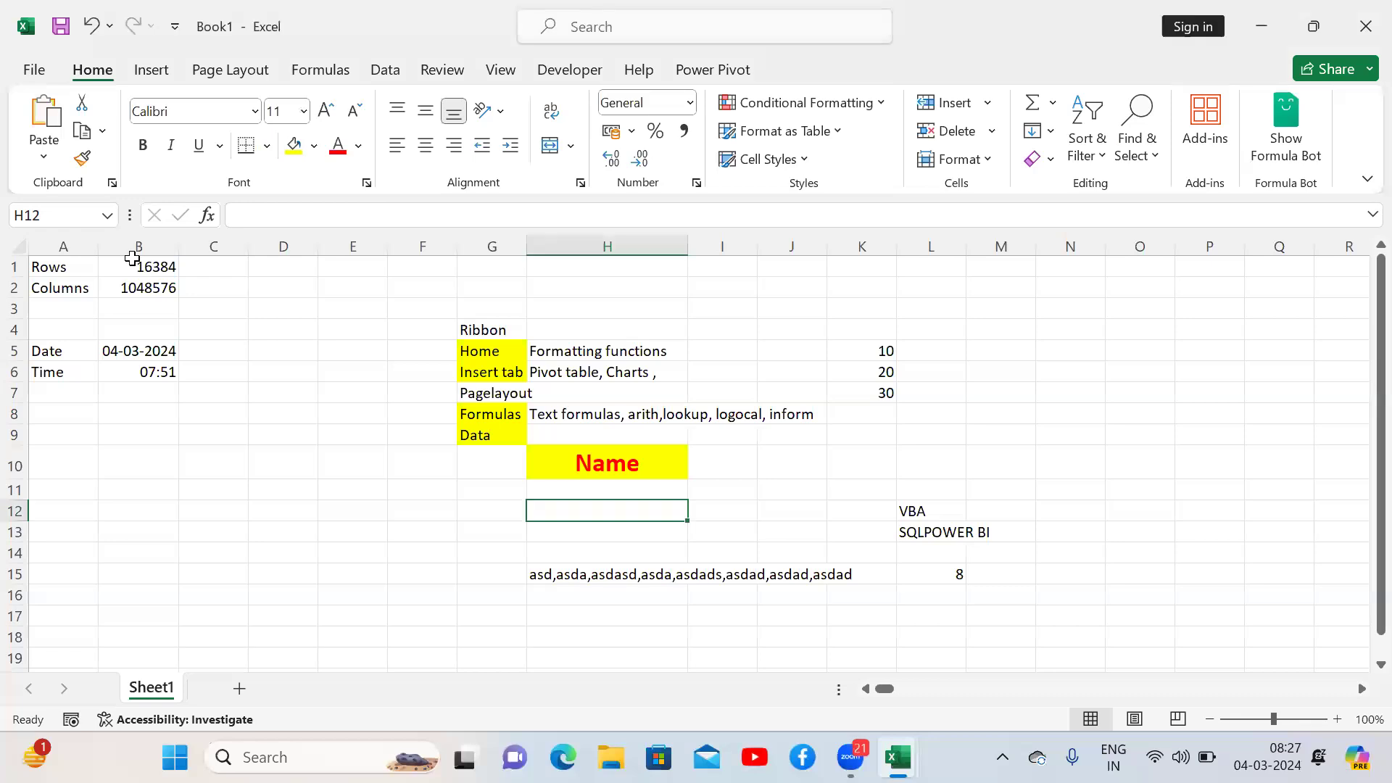
pyautogui.moveTo(144, 267); pyautogui.dragTo(145, 288)
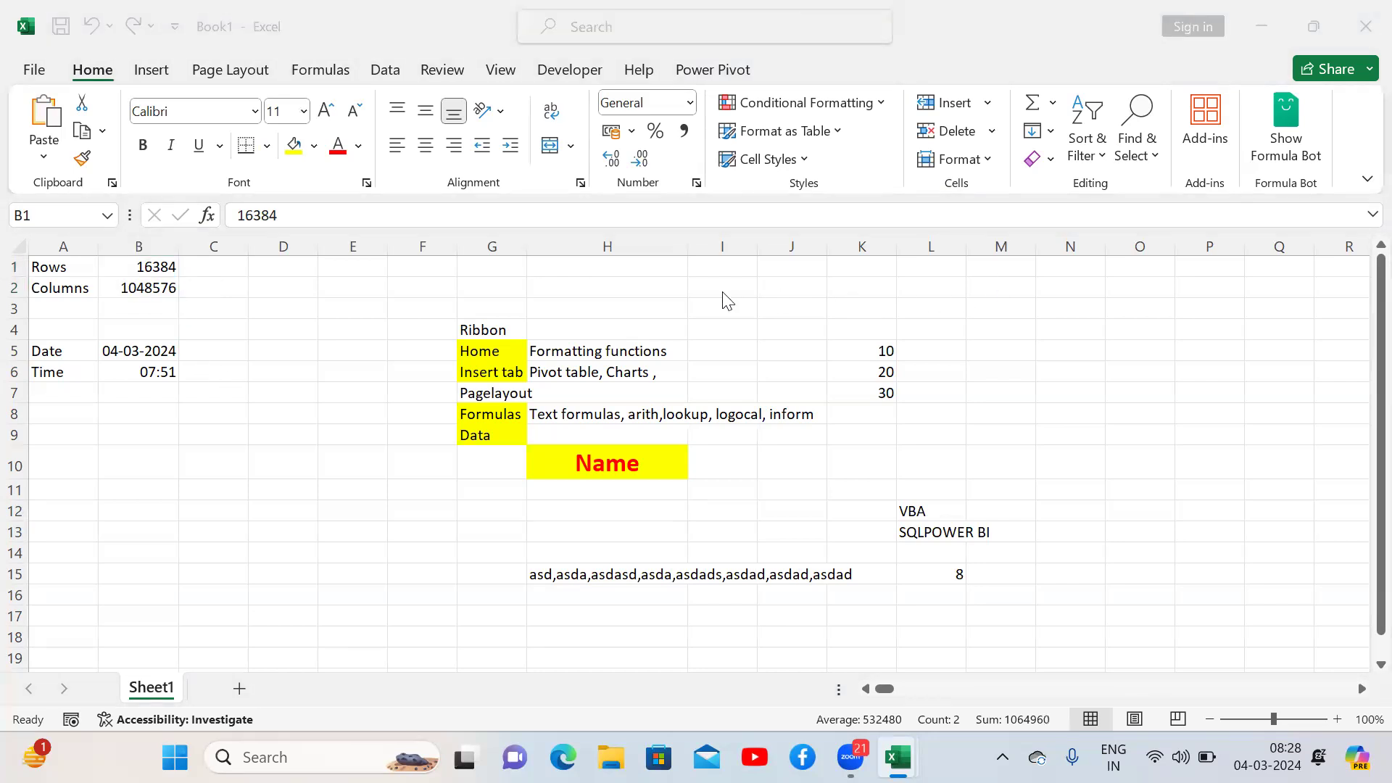
pyautogui.click(615, 270)
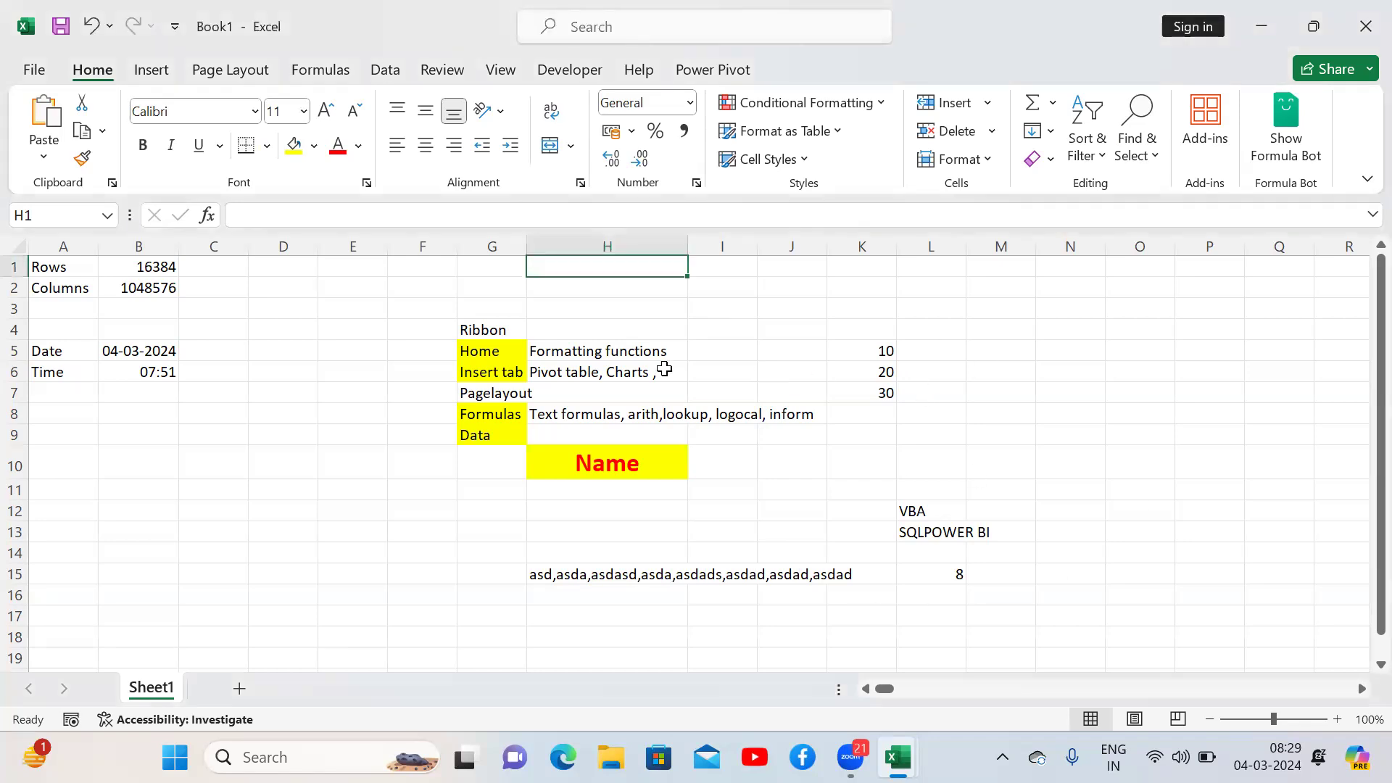
pyautogui.click(664, 369)
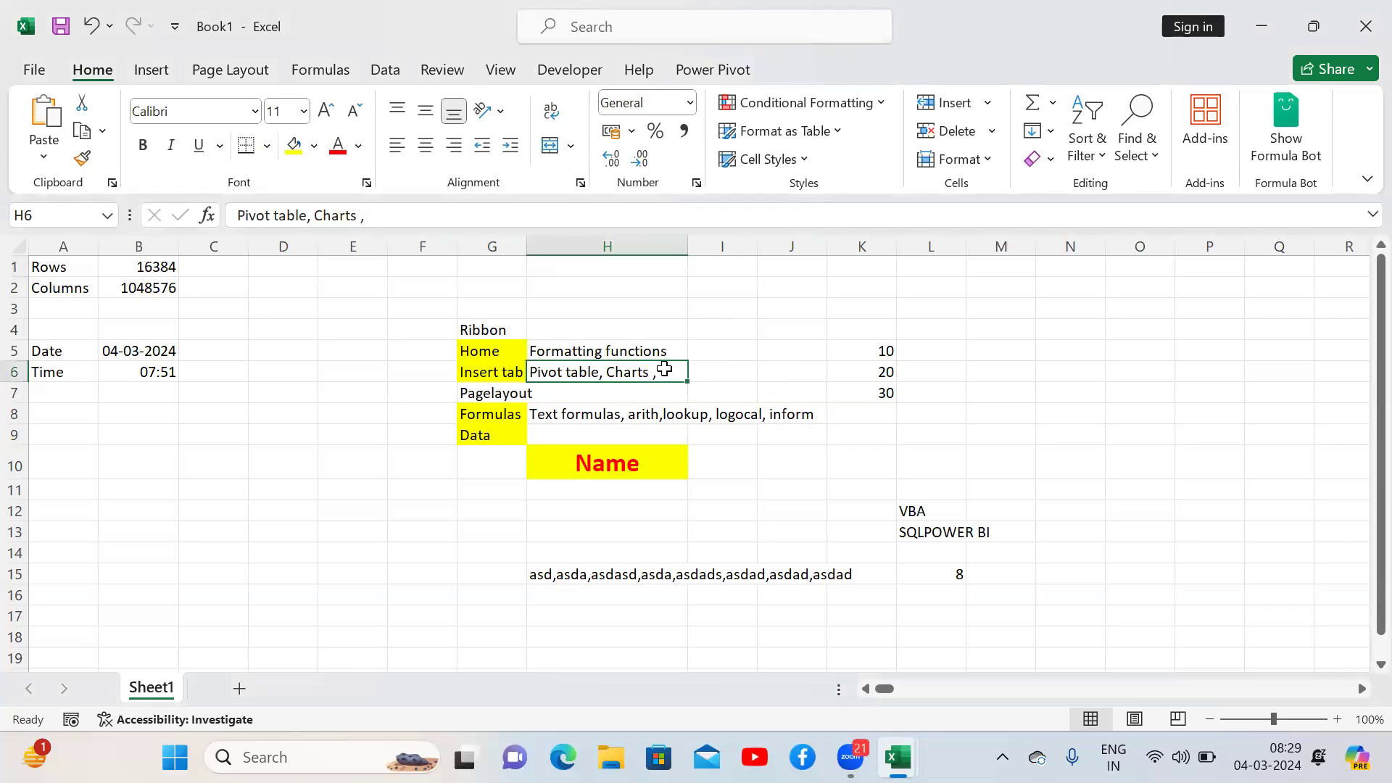
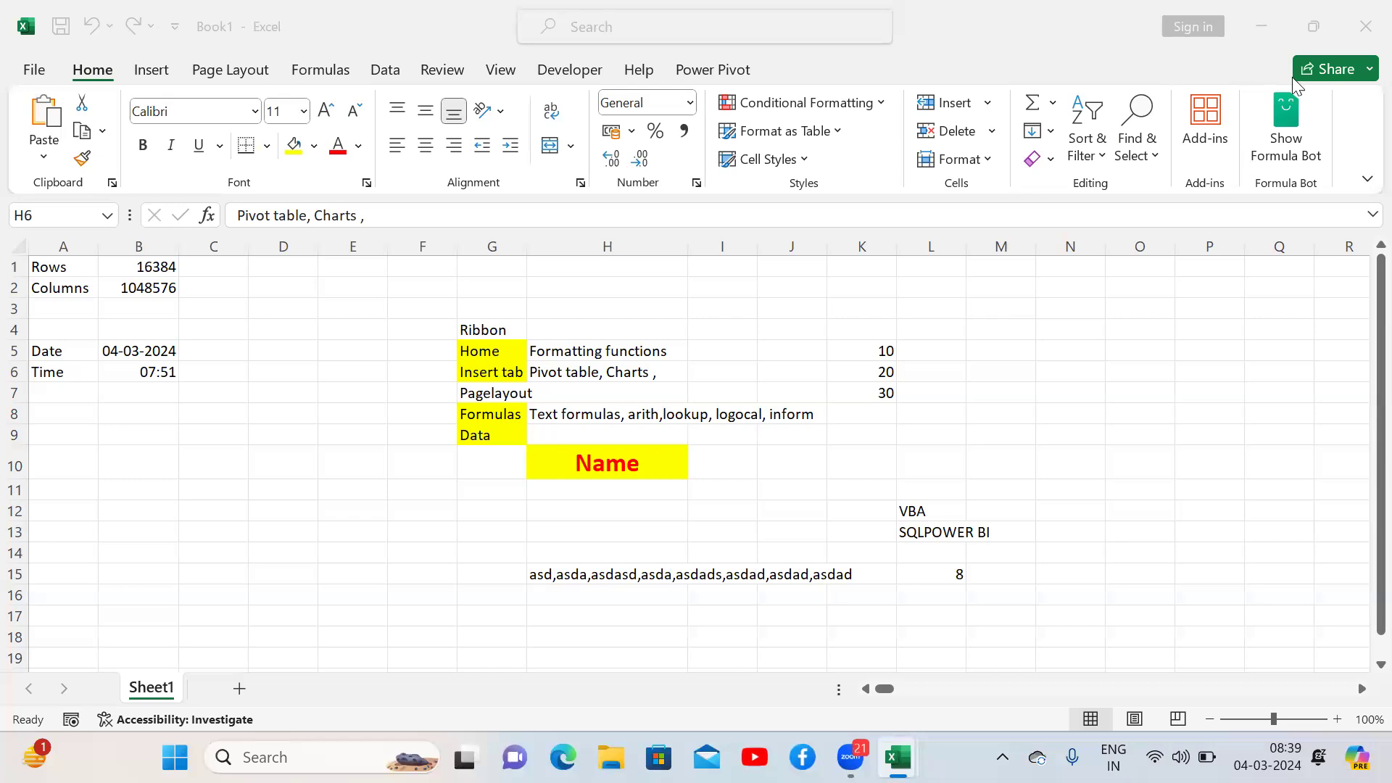
# Step: Minimize the Book1 and Batch 537 workbook windows to reveal the desktop
pyautogui.click(1240, 37)
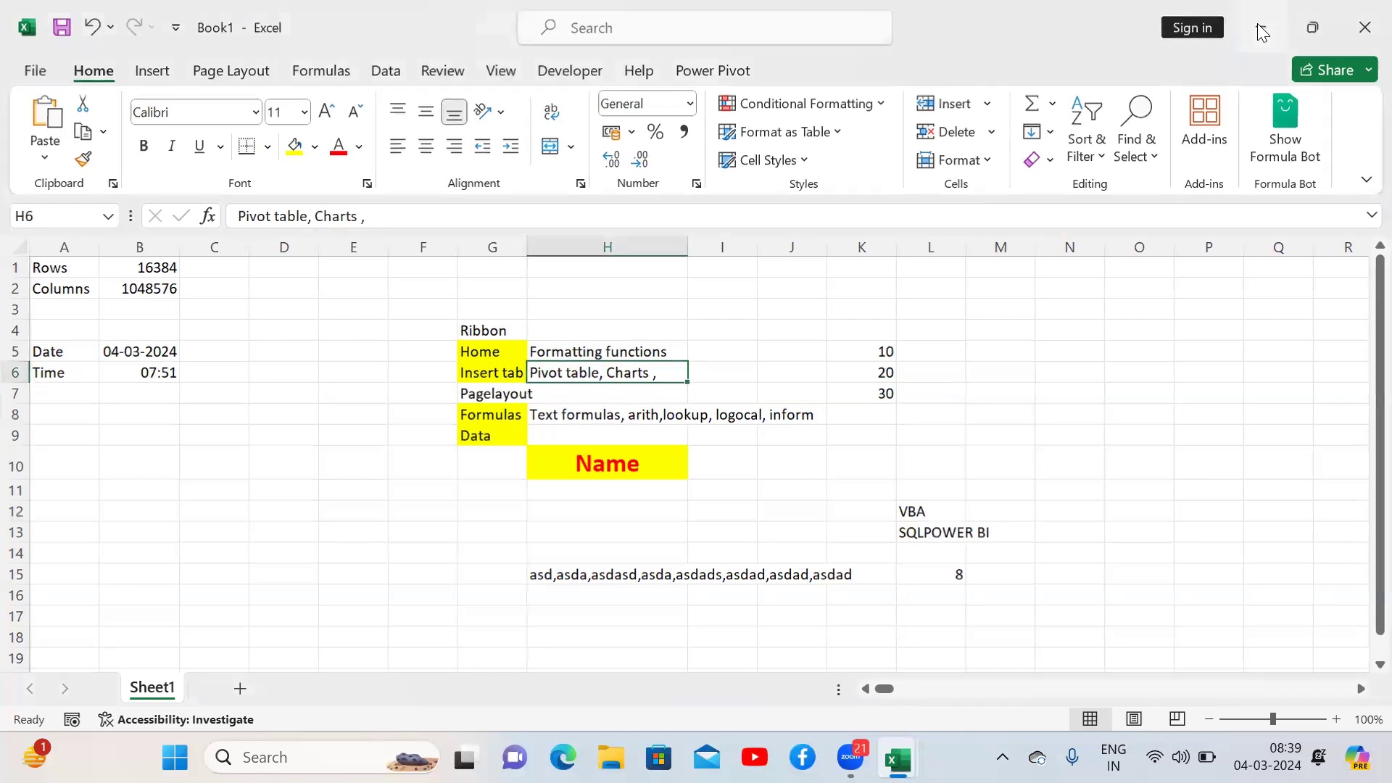
pyautogui.click(1262, 29)
pyautogui.press('super+Down')
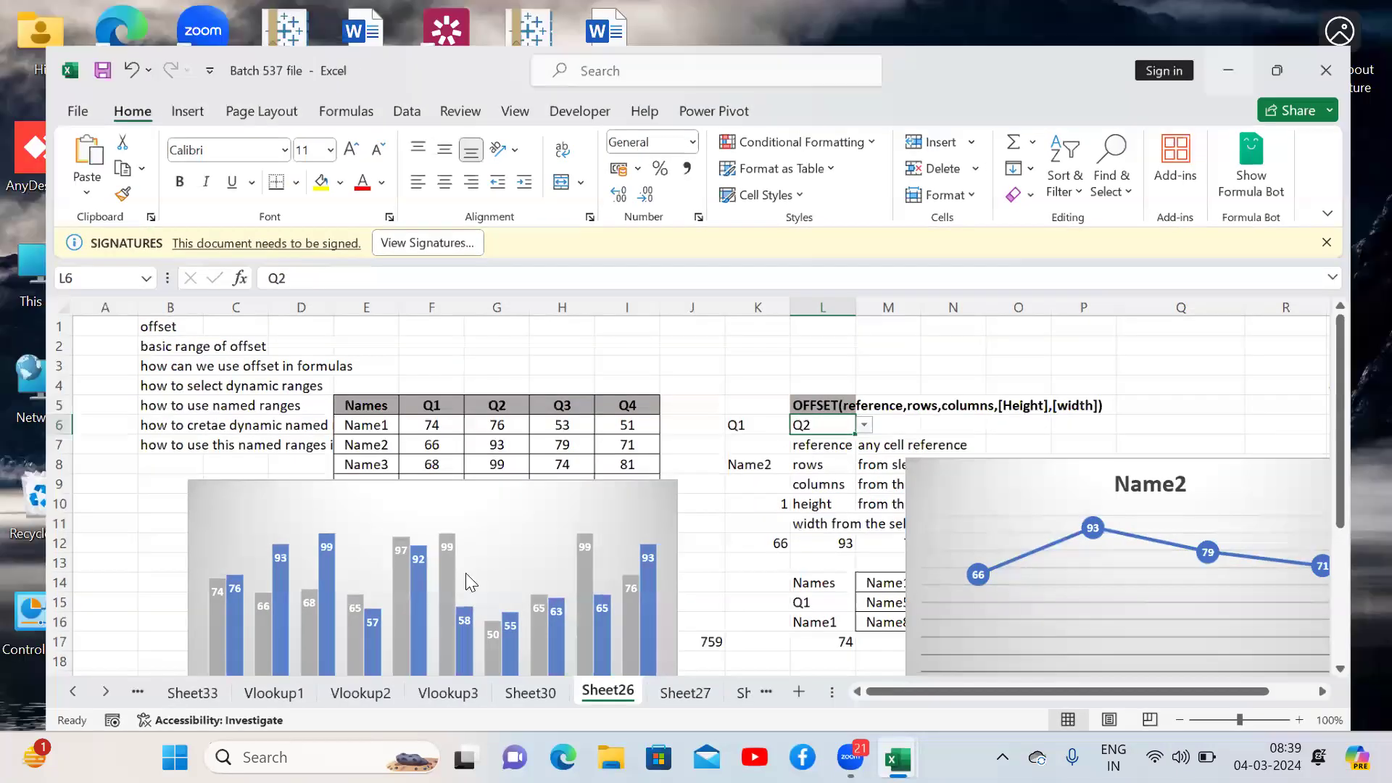
pyautogui.press('super+Down')
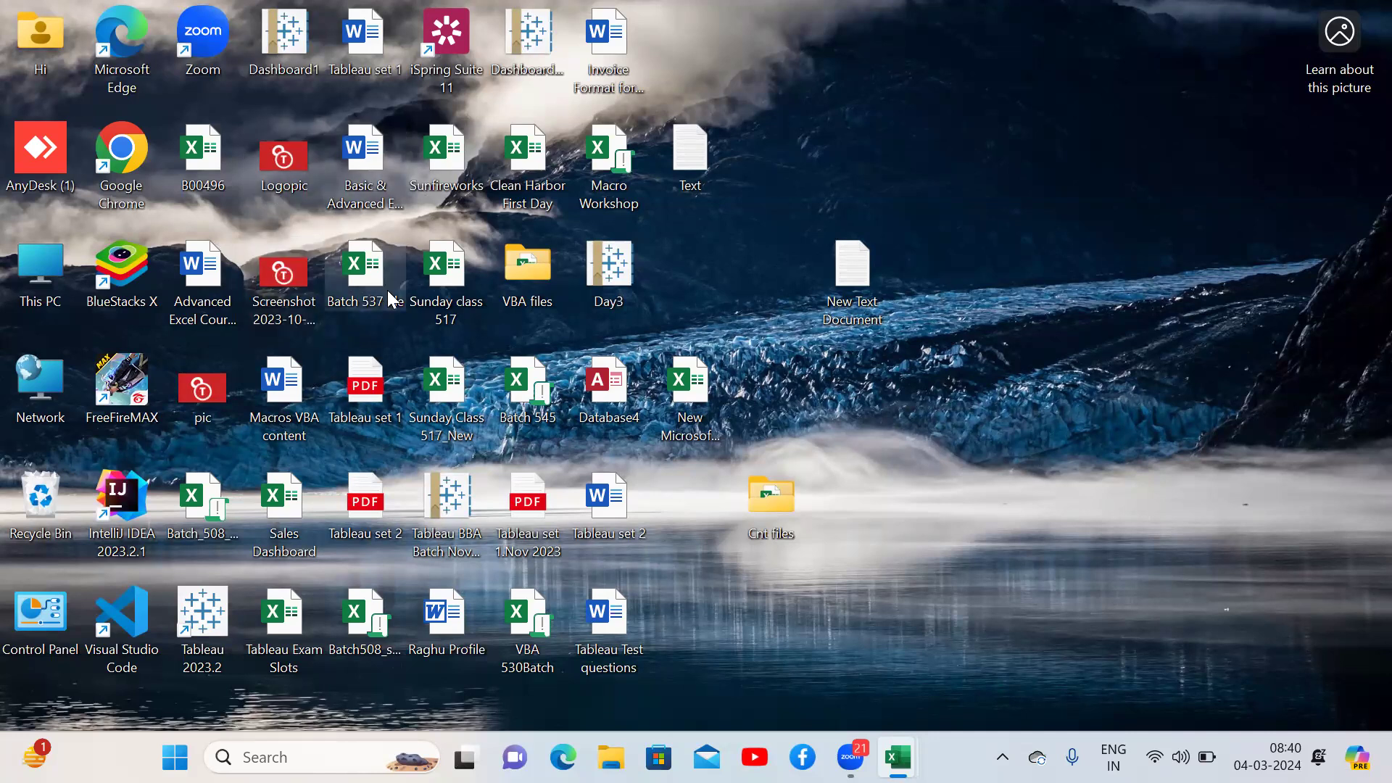
# Step: Open the Batch 545 workbook from the desktop and select the ANTON sheet
pyautogui.doubleClick(514, 386)
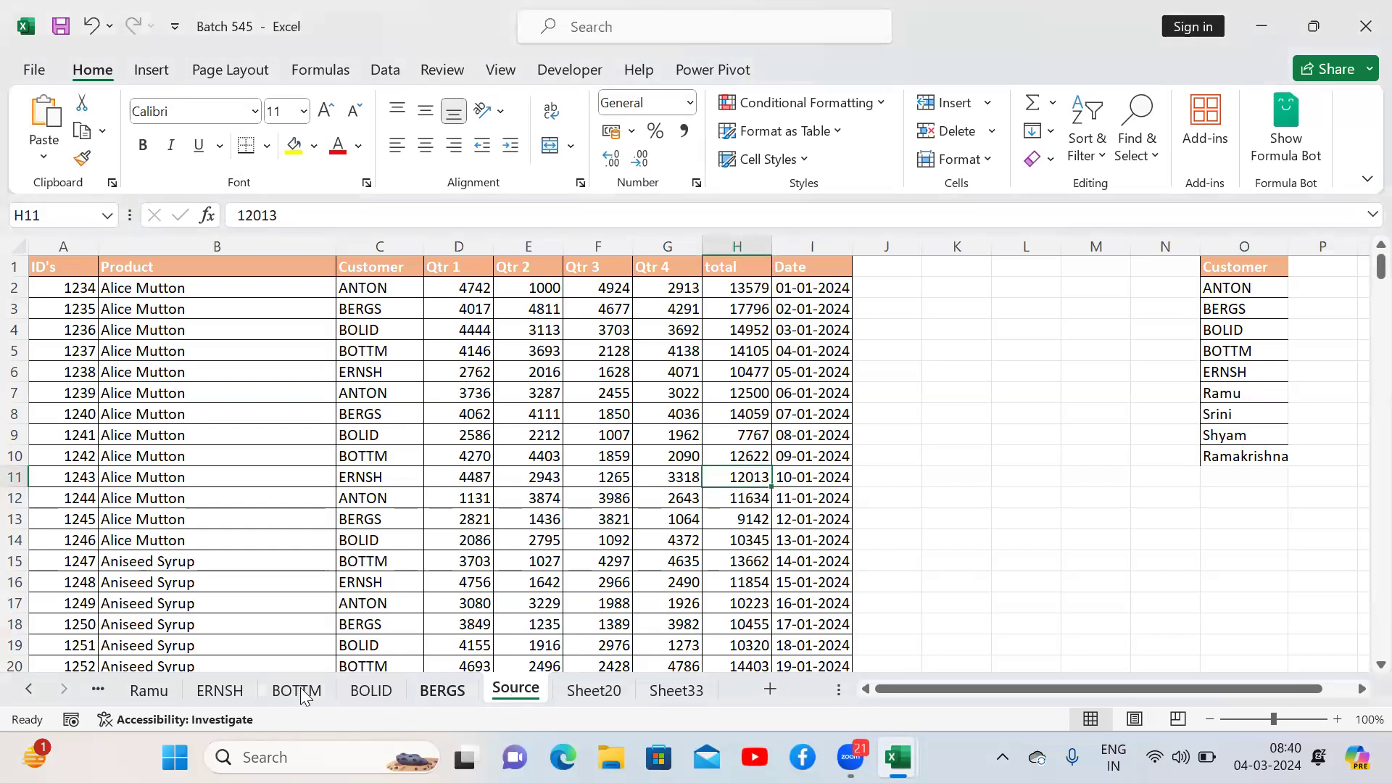
pyautogui.click(29, 690)
pyautogui.click(29, 690)
pyautogui.click(29, 690)
pyautogui.click(29, 690)
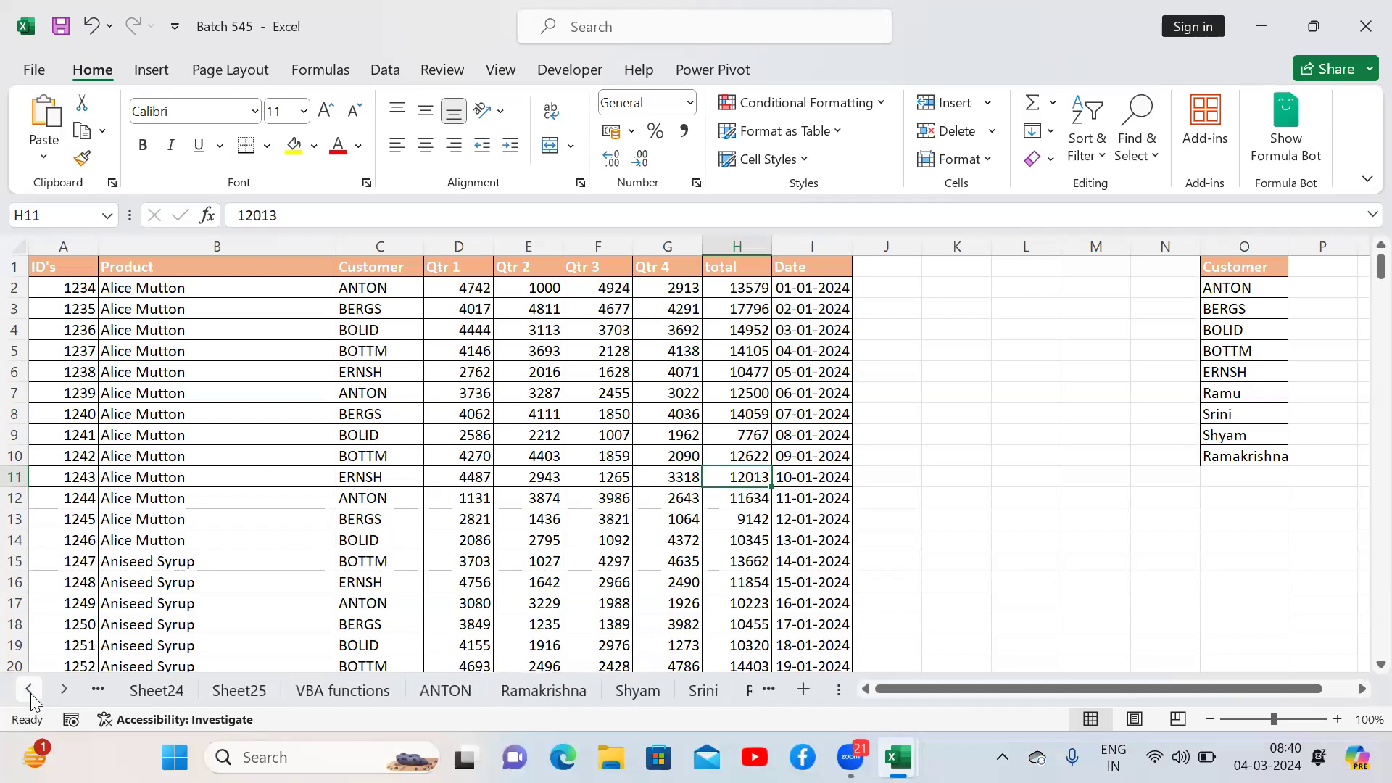
pyautogui.click(444, 691)
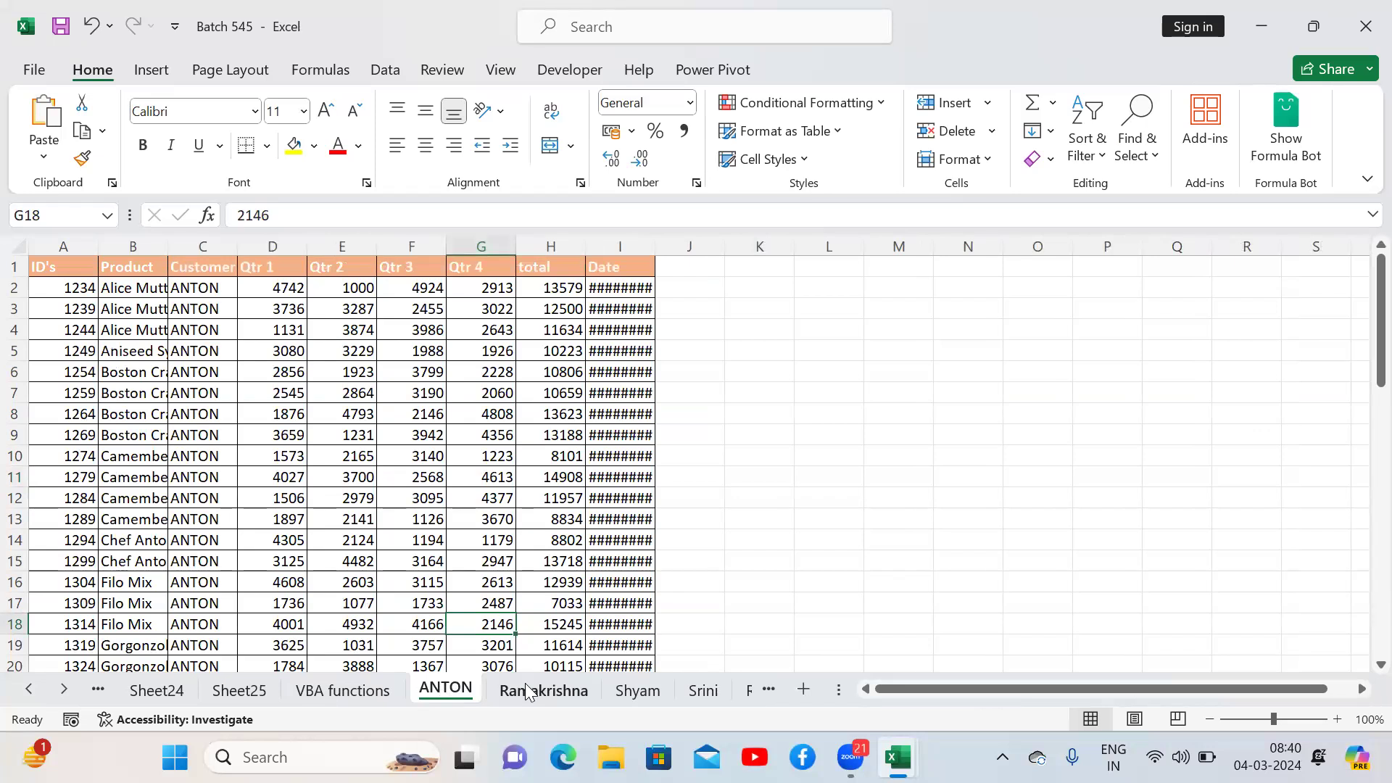
pyautogui.click(525, 686)
# Step: Group the Ramakrishna, Shyam, Srini and BERGS sheets with ANTON, and clear cell G18
pyautogui.click(441, 695)
pyautogui.keyDown('ctrl'); pyautogui.click(573, 693); pyautogui.keyUp('ctrl')
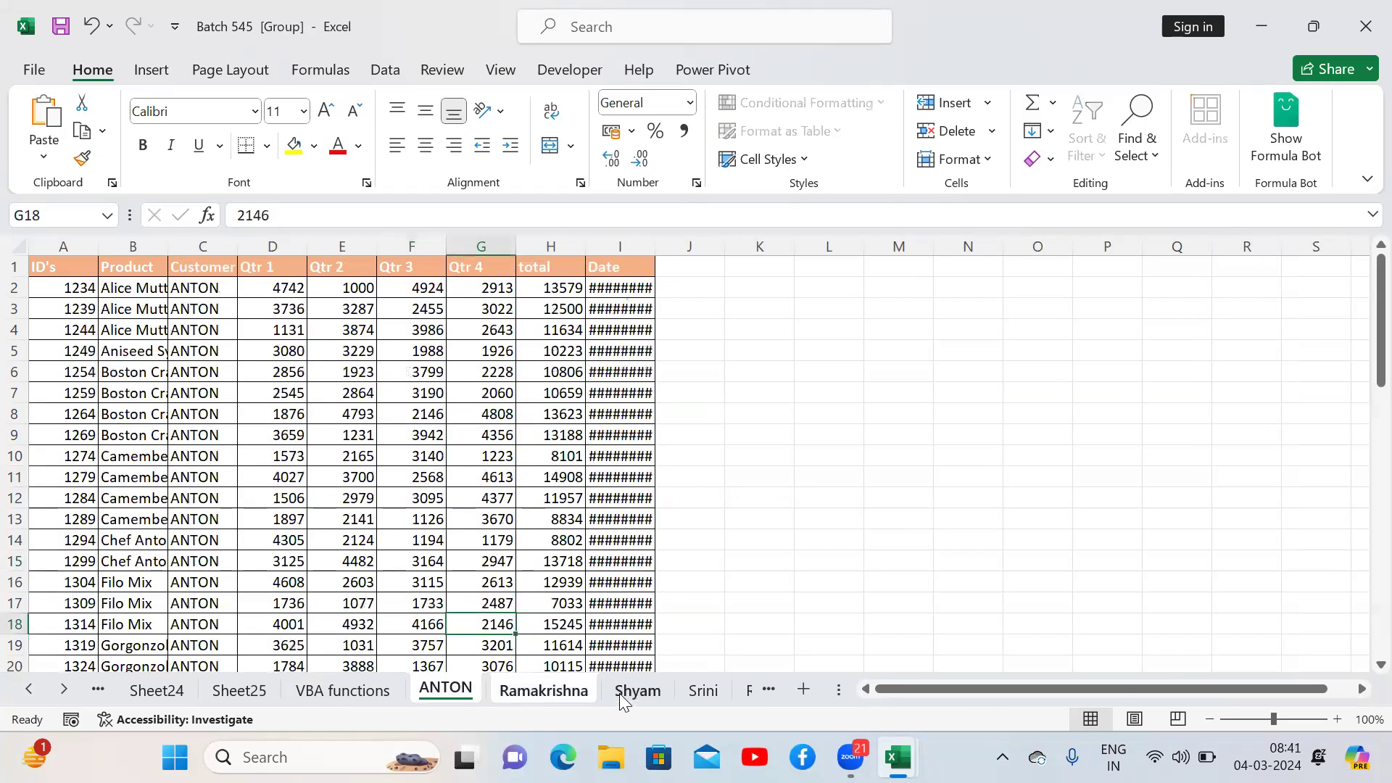
pyautogui.keyDown('ctrl'); pyautogui.click(682, 692); pyautogui.keyUp('ctrl')
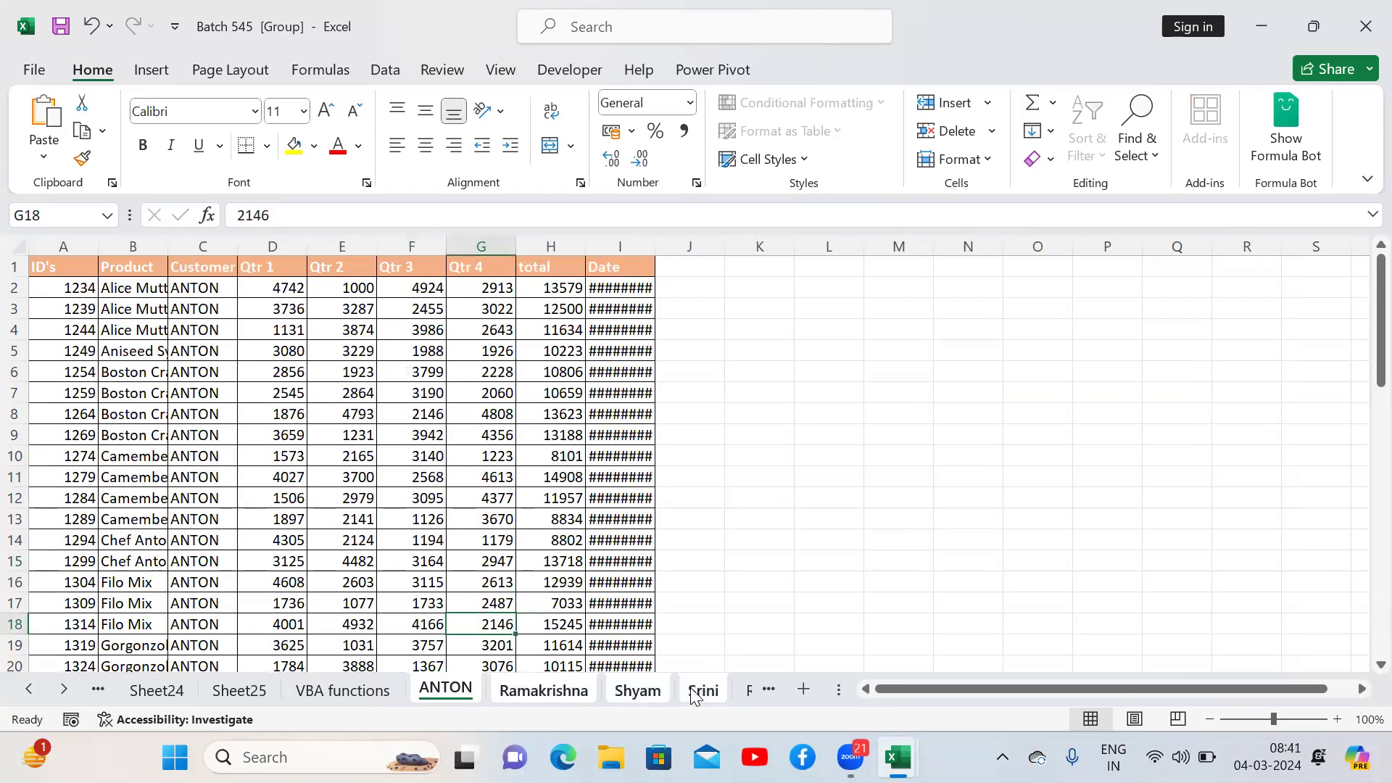
pyautogui.click(64, 690)
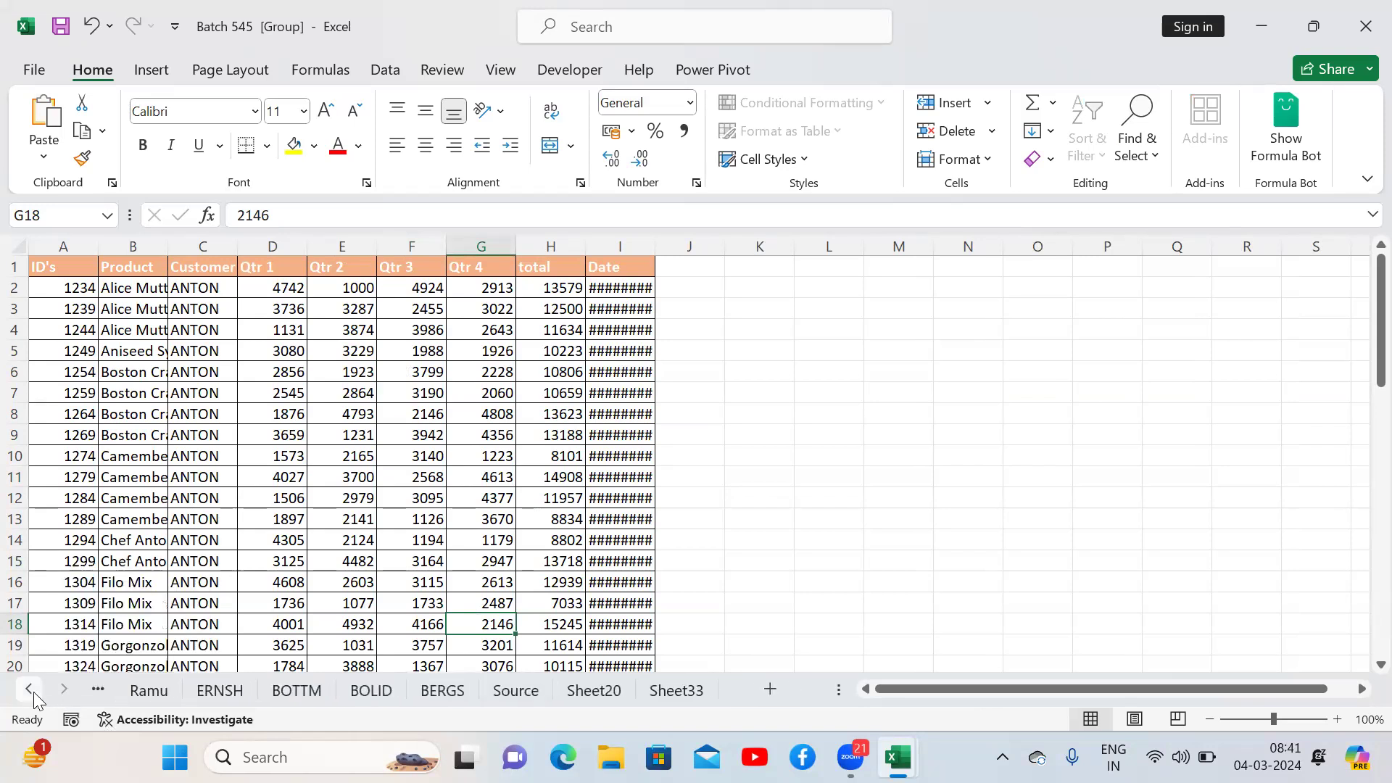
pyautogui.click(433, 698)
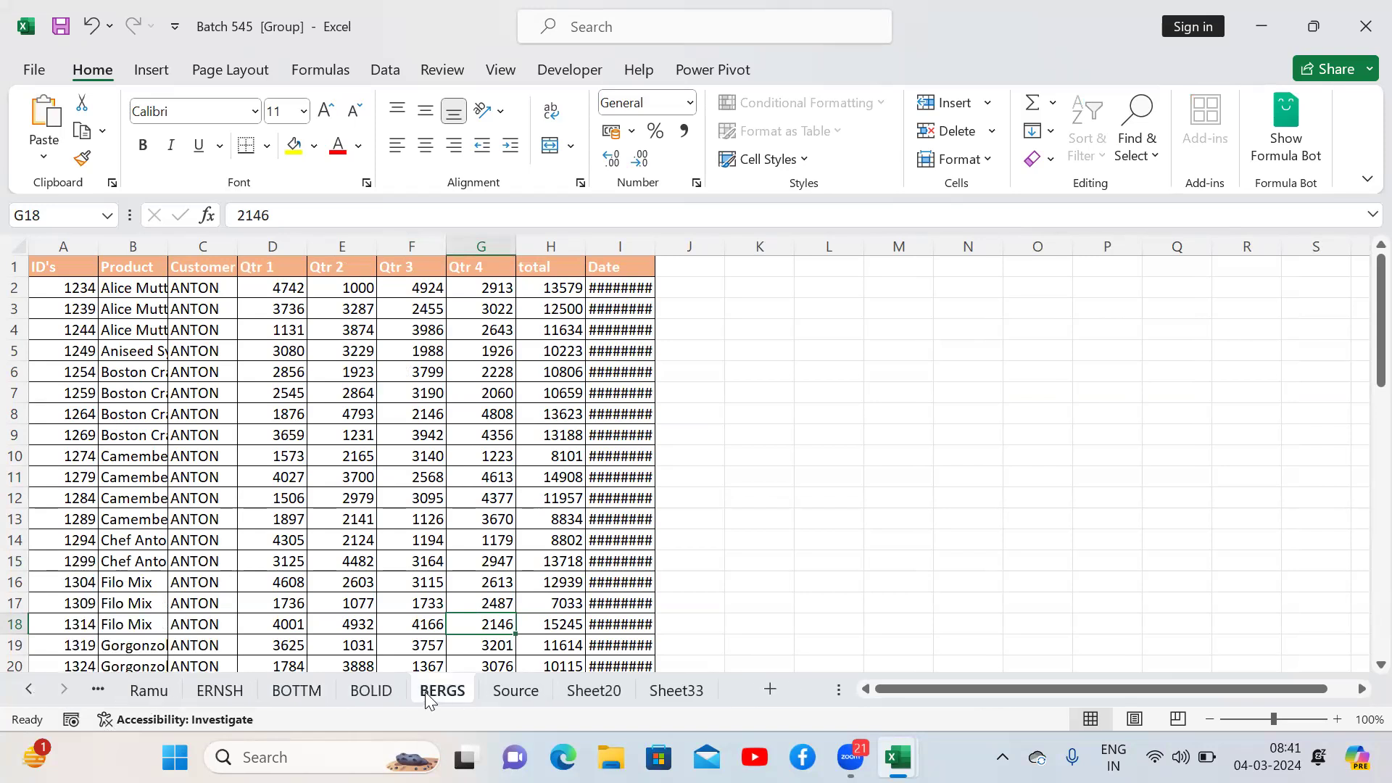
pyautogui.press('Delete')
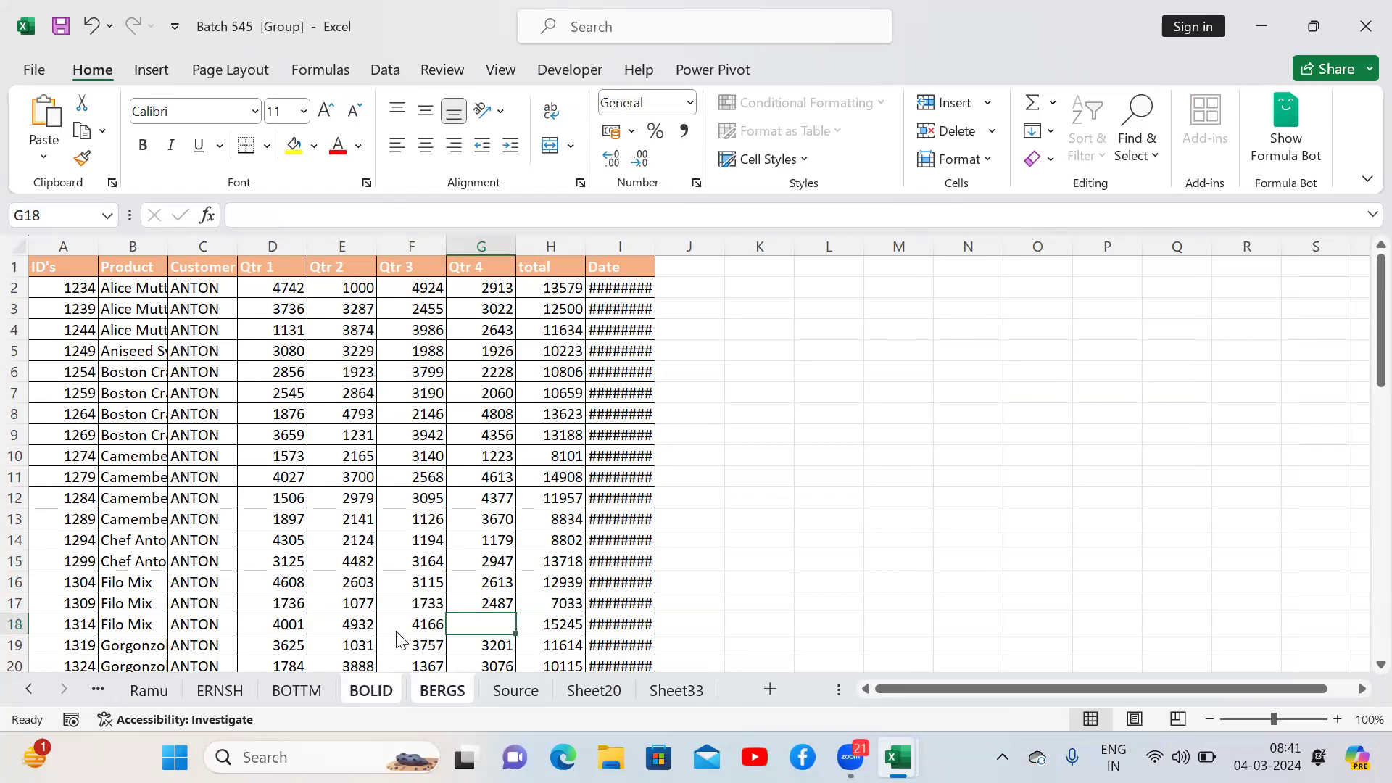
# Step: Delete the grouped customer sheets
pyautogui.rightClick(394, 695)
pyautogui.click(460, 379)
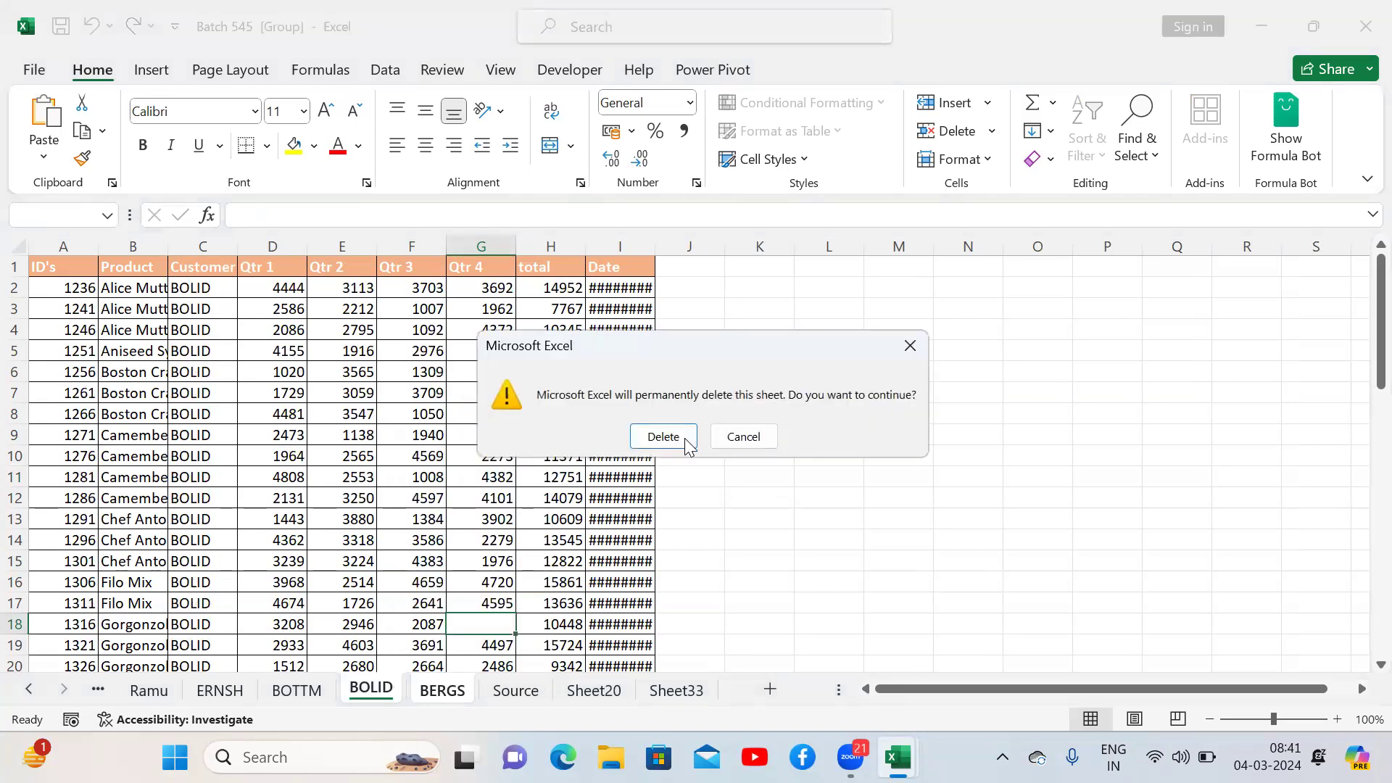
pyautogui.click(681, 437)
# Step: Group the ERNSH and BOTTM sheets and delete them
pyautogui.click(297, 690)
pyautogui.keyDown('shift'); pyautogui.click(219, 690); pyautogui.keyUp('shift')
pyautogui.rightClick(232, 690)
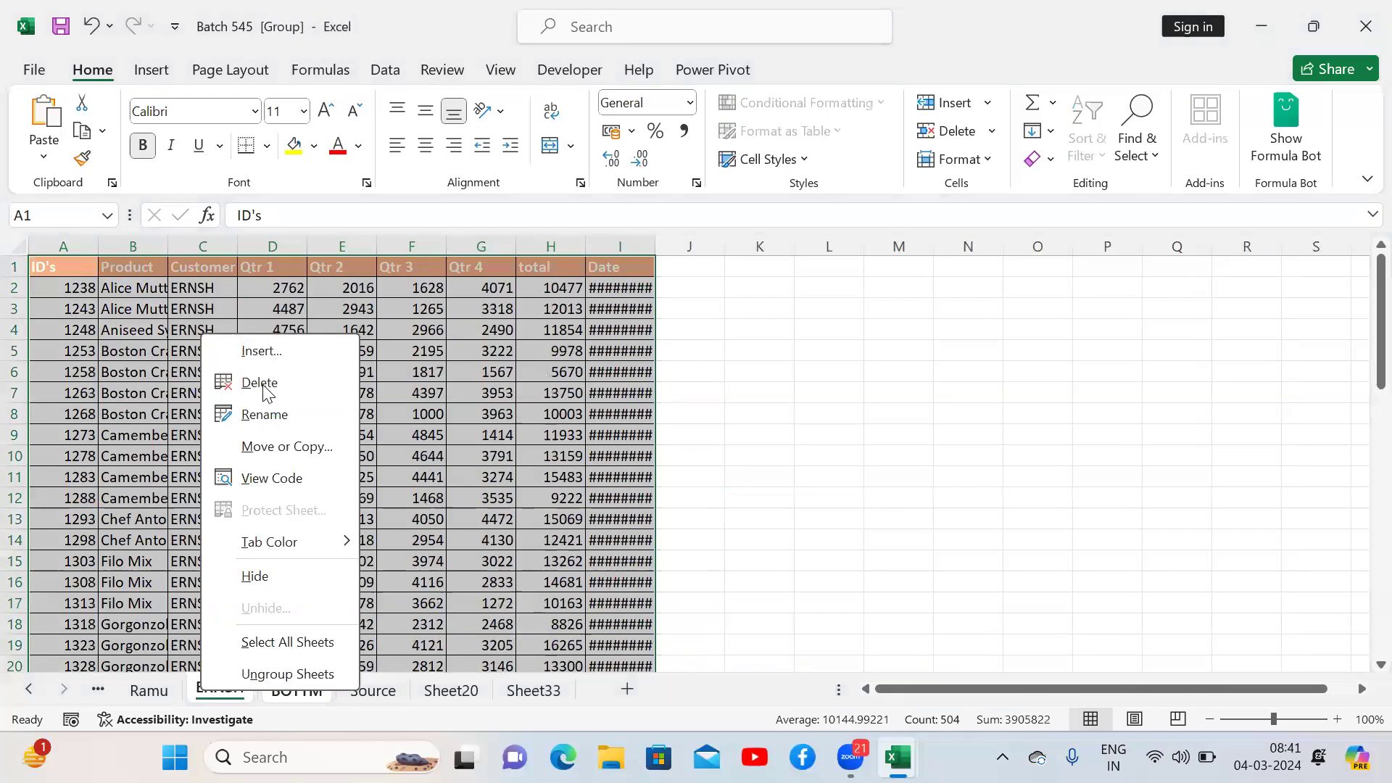
pyautogui.click(268, 380)
pyautogui.click(652, 436)
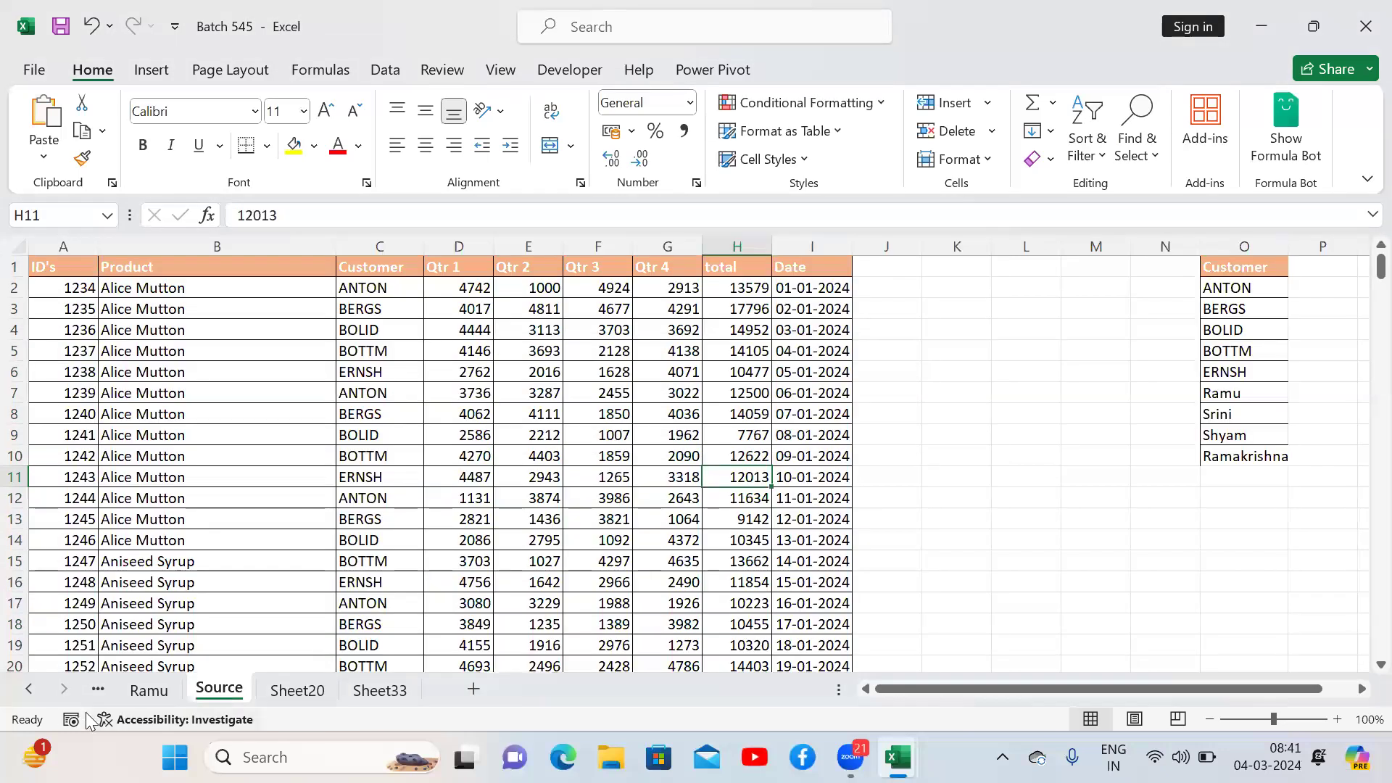
# Step: Delete the Ramu sheet
pyautogui.click(31, 690)
pyautogui.click(30, 690)
pyautogui.click(32, 691)
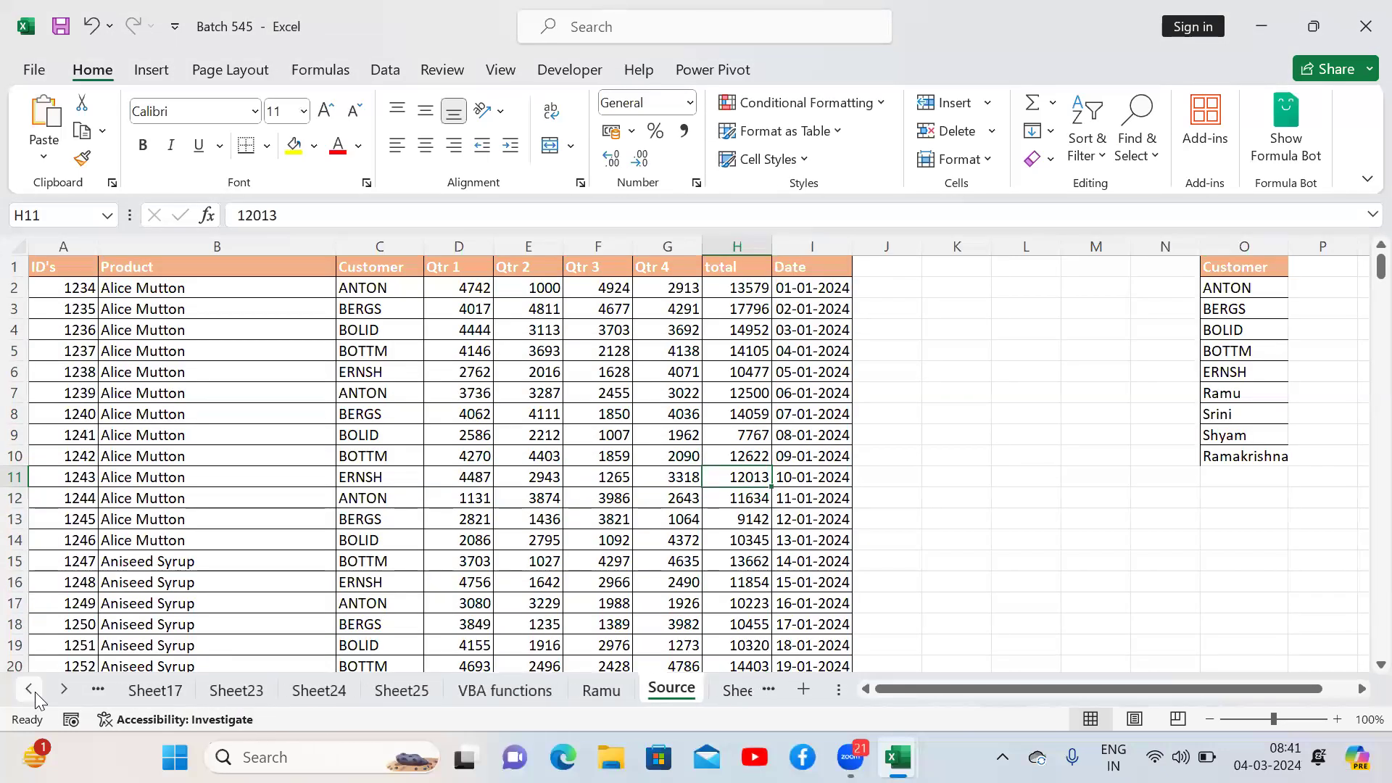
pyautogui.click(630, 690)
pyautogui.rightClick(630, 690)
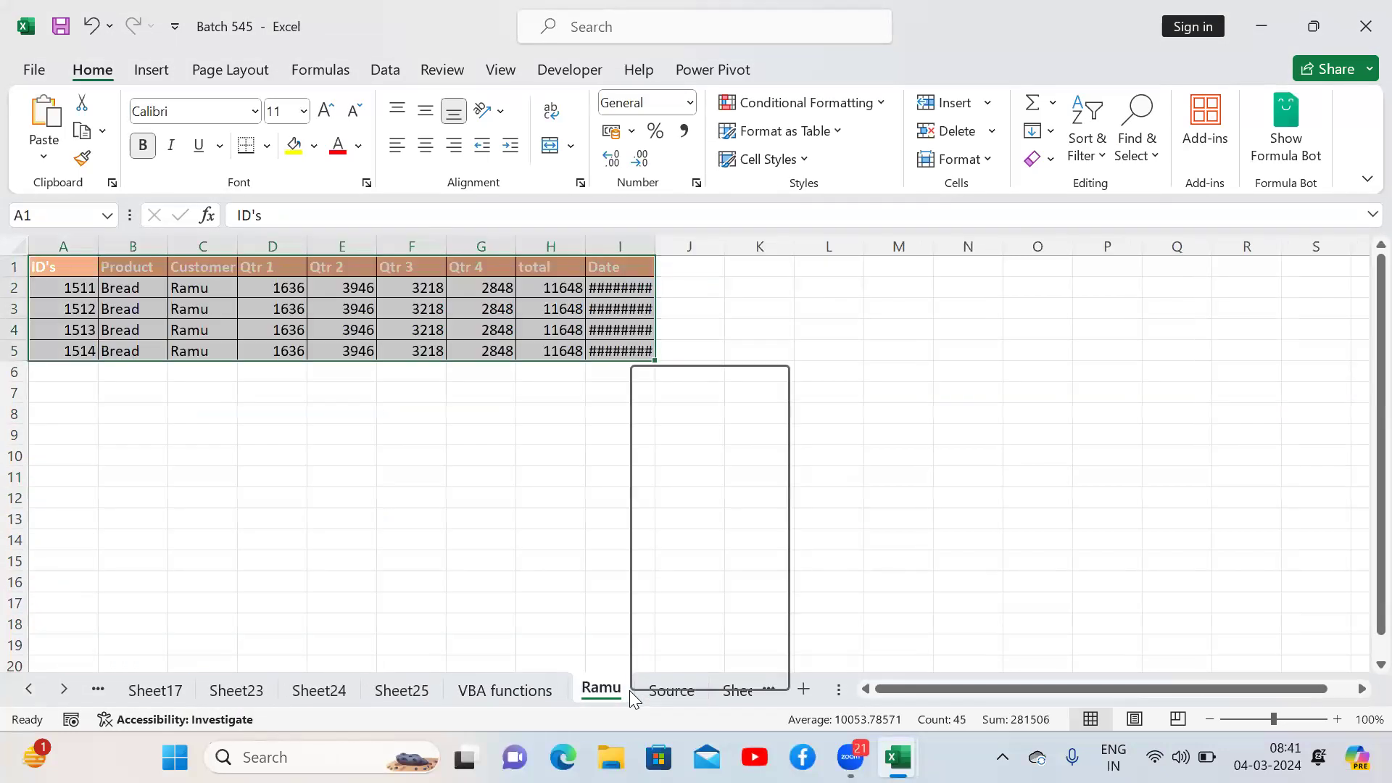
pyautogui.click(686, 425)
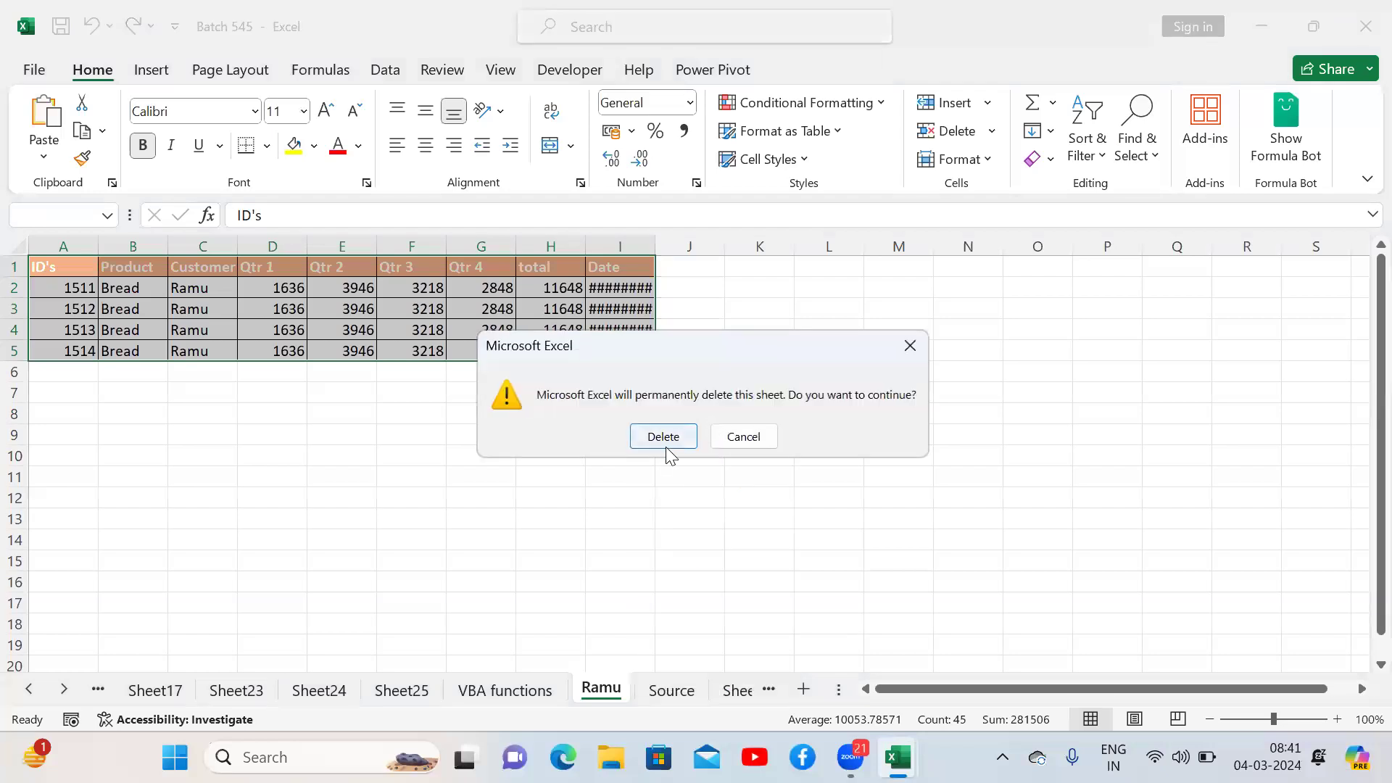
pyautogui.click(633, 444)
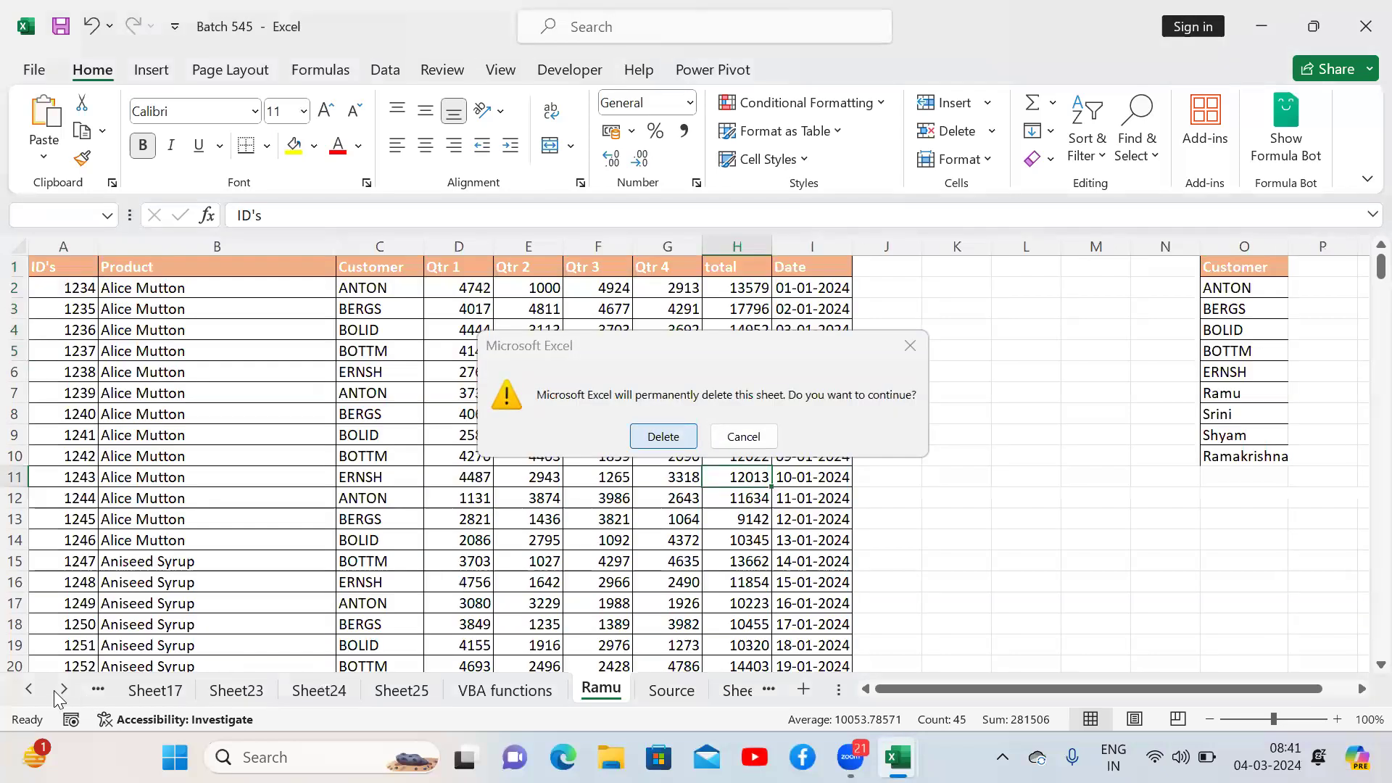
# Step: Return to the Source sheet and toggle AutoFilter on its header row from C1
pyautogui.click(97, 690)
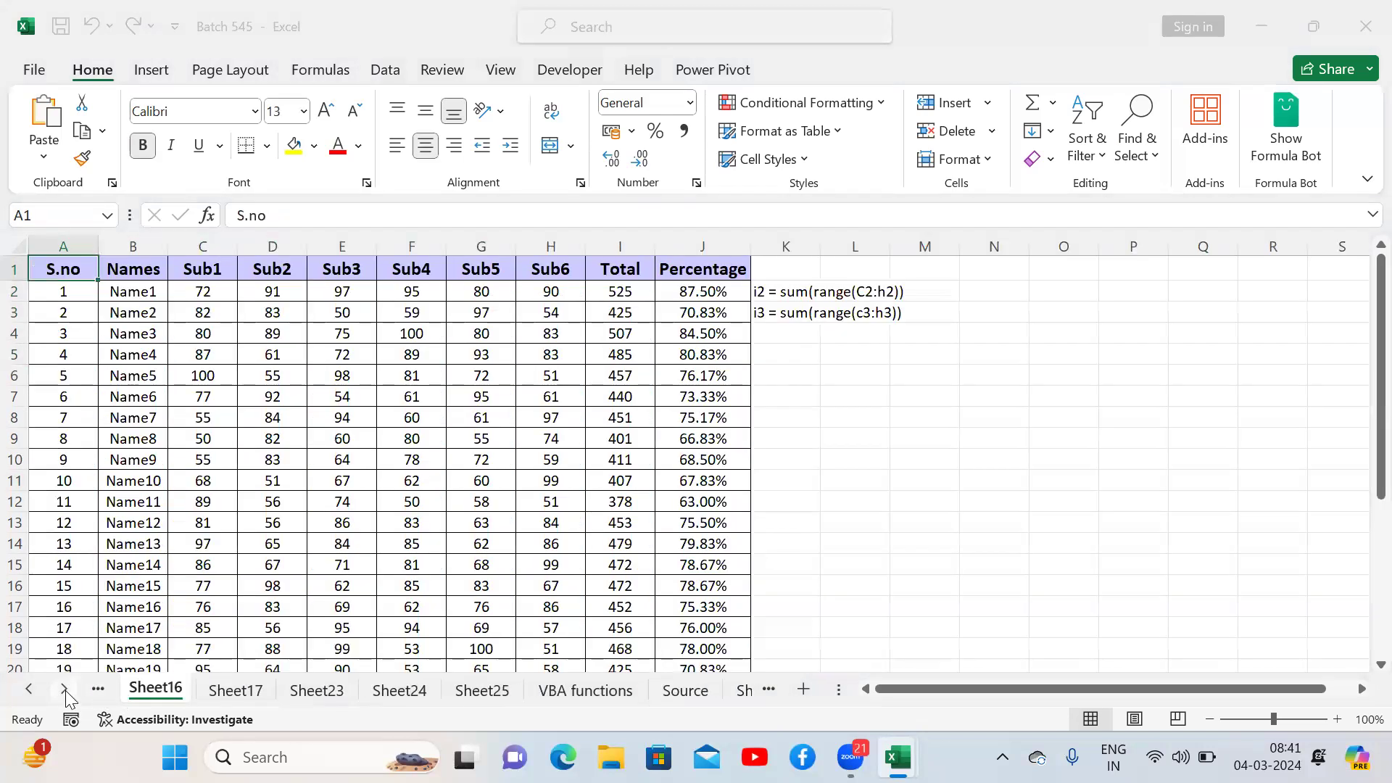
pyautogui.click(66, 691)
pyautogui.click(66, 691)
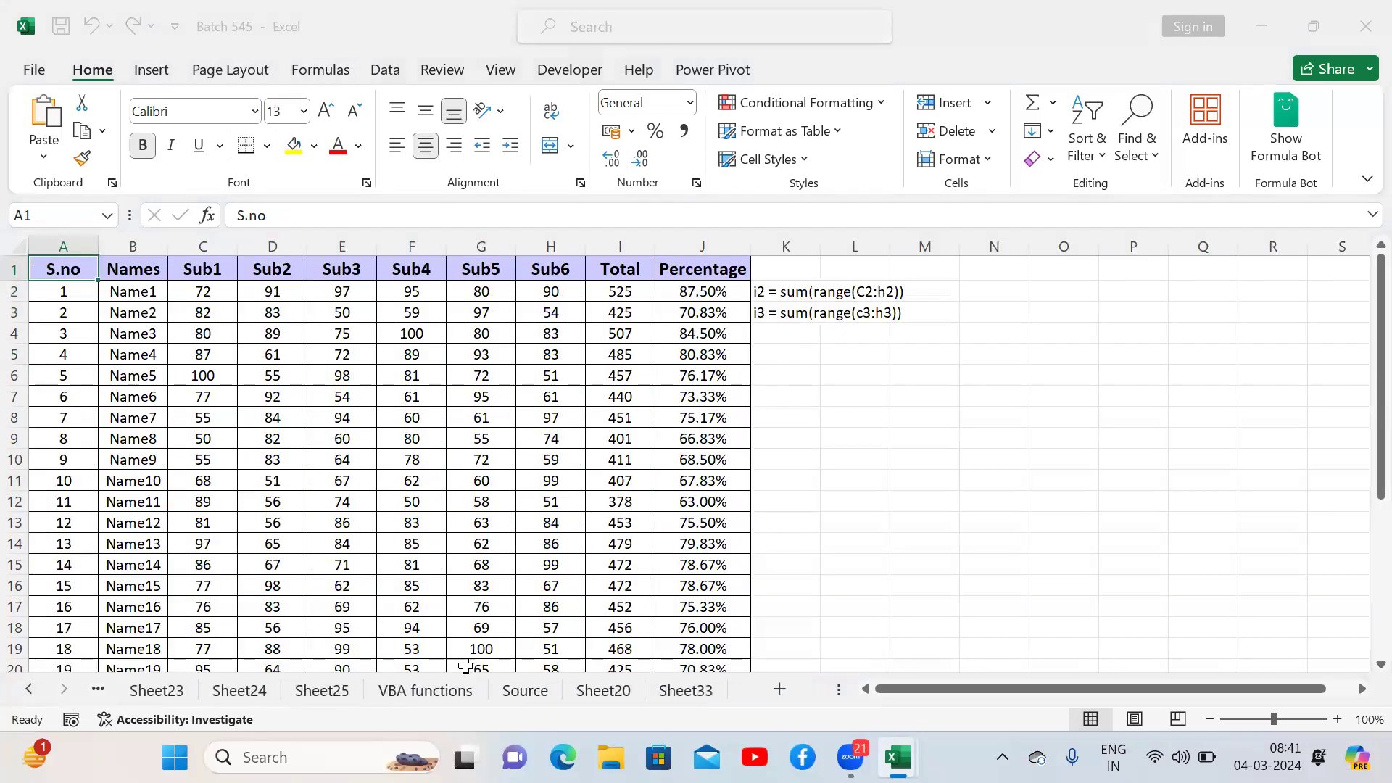
pyautogui.click(516, 693)
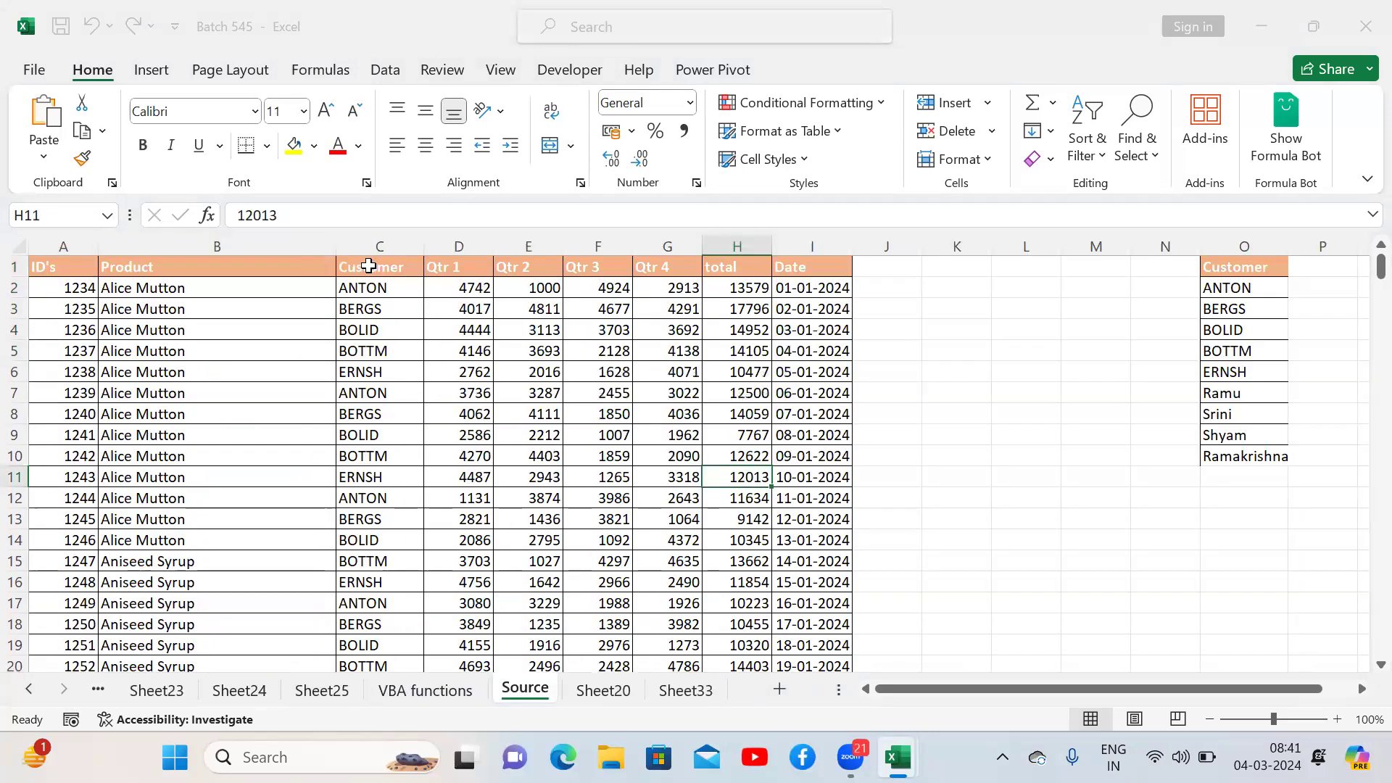
pyautogui.click(370, 266)
pyautogui.hotkey('ctrl', 'shift', 'l')
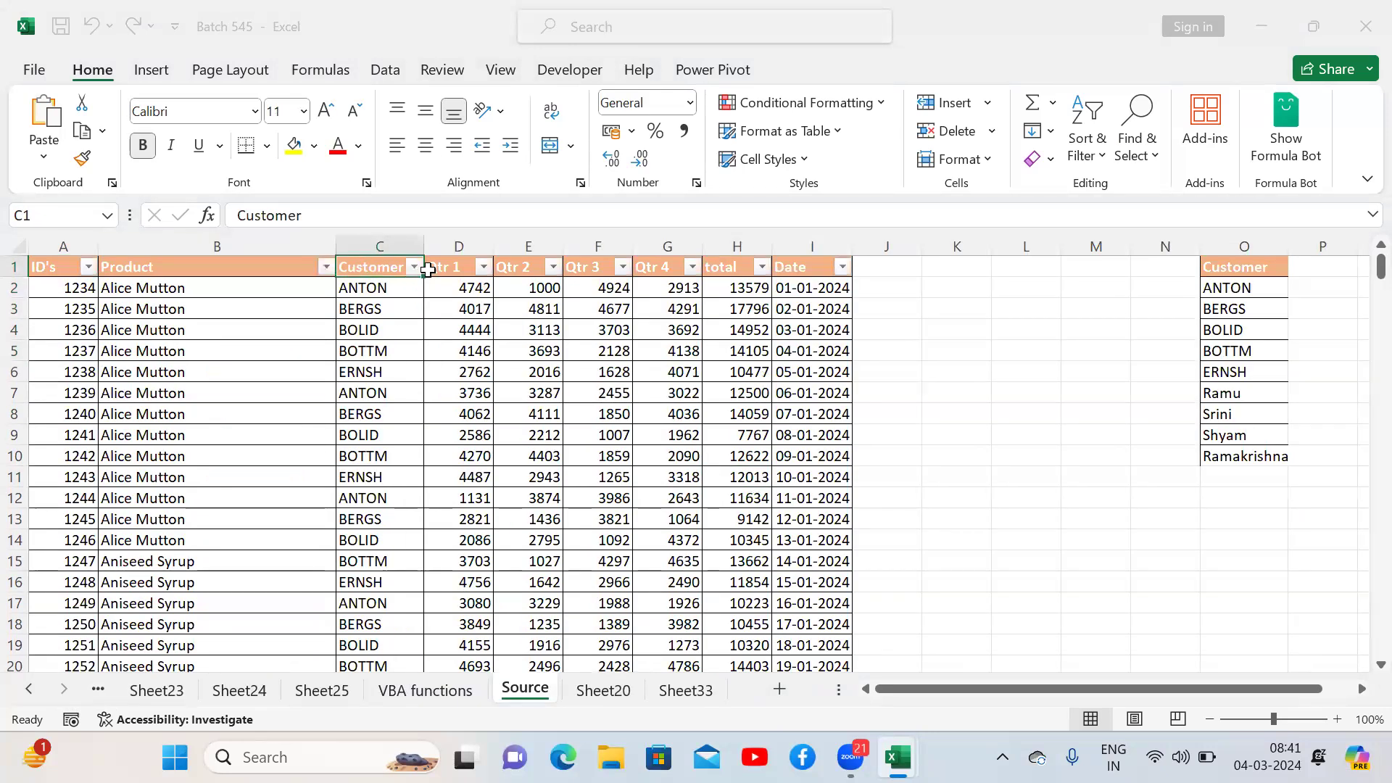
pyautogui.press('Right')
# Step: Review the Customer filter values without changing them, then show the Developer tab
pyautogui.click(414, 267)
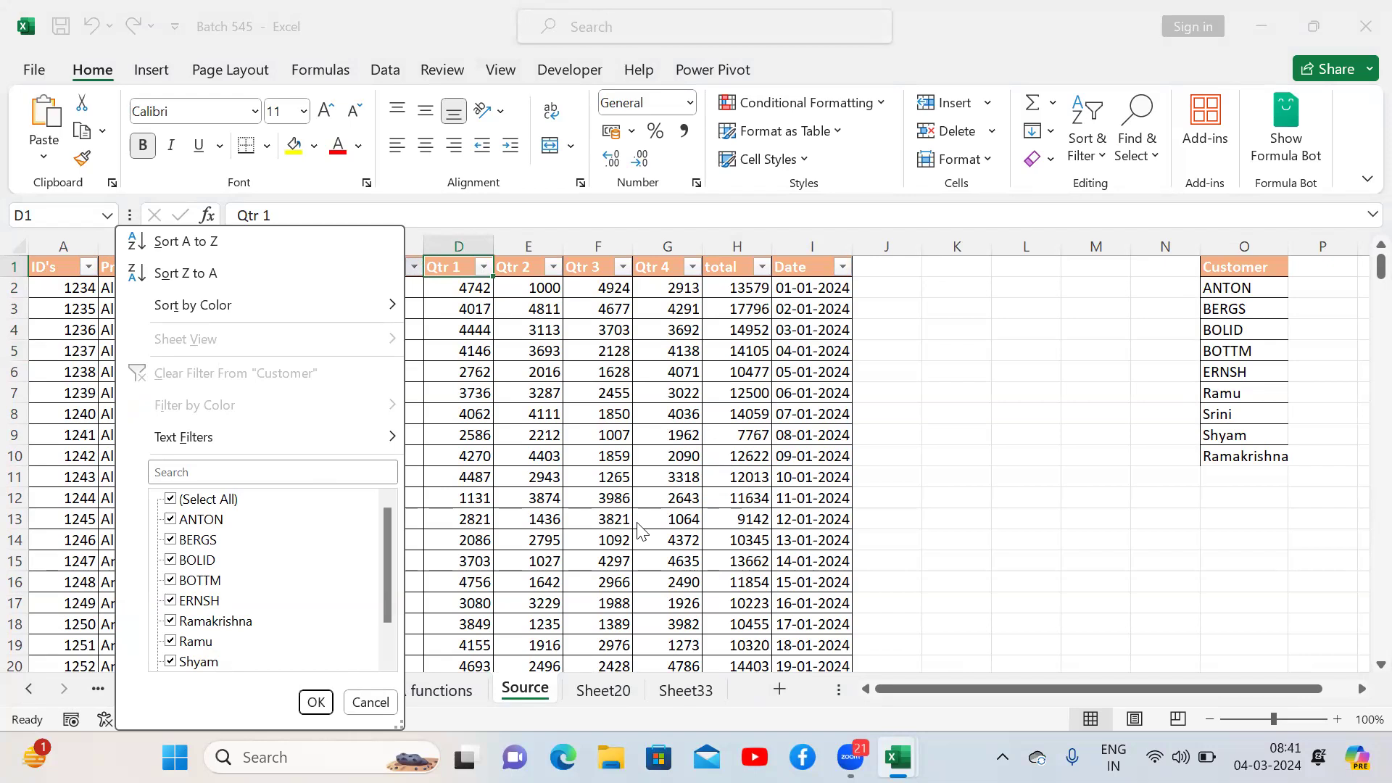
pyautogui.click(316, 702)
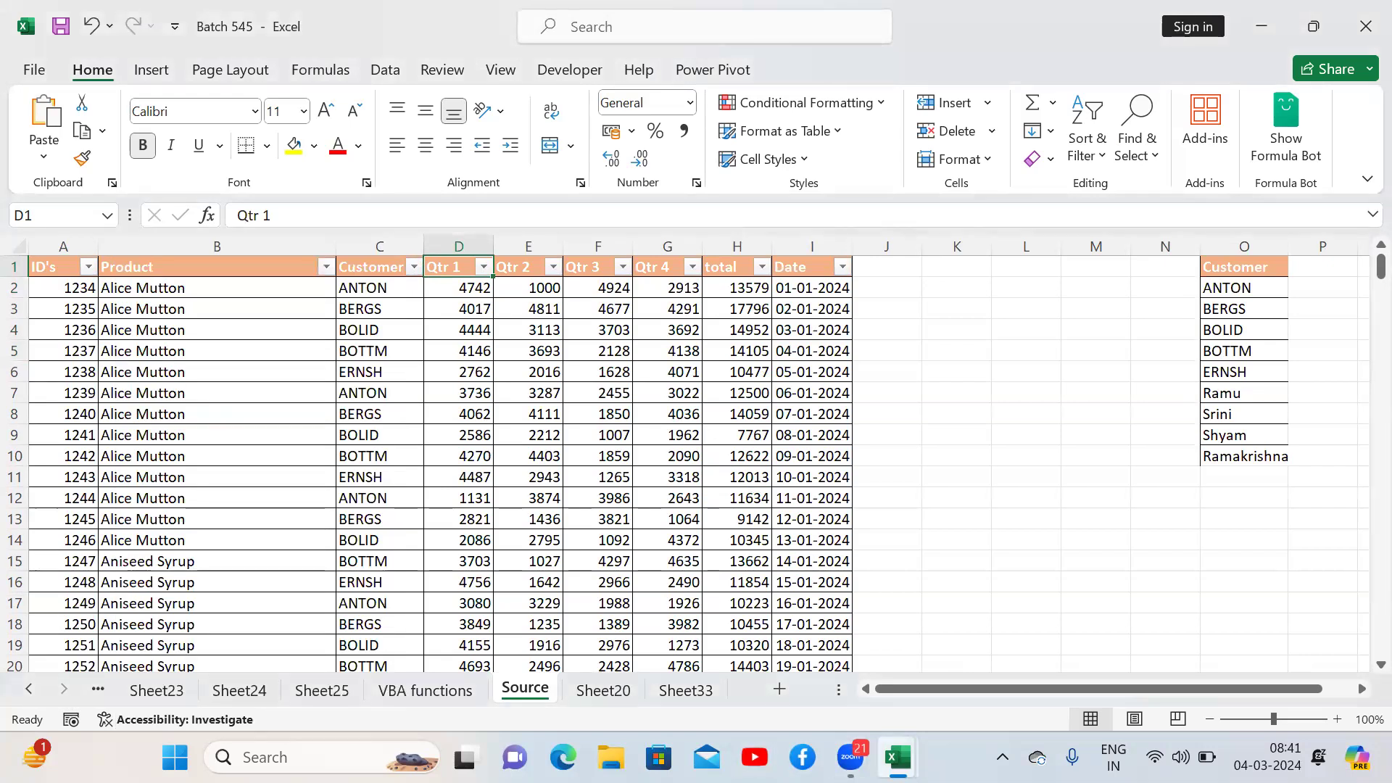
pyautogui.click(580, 75)
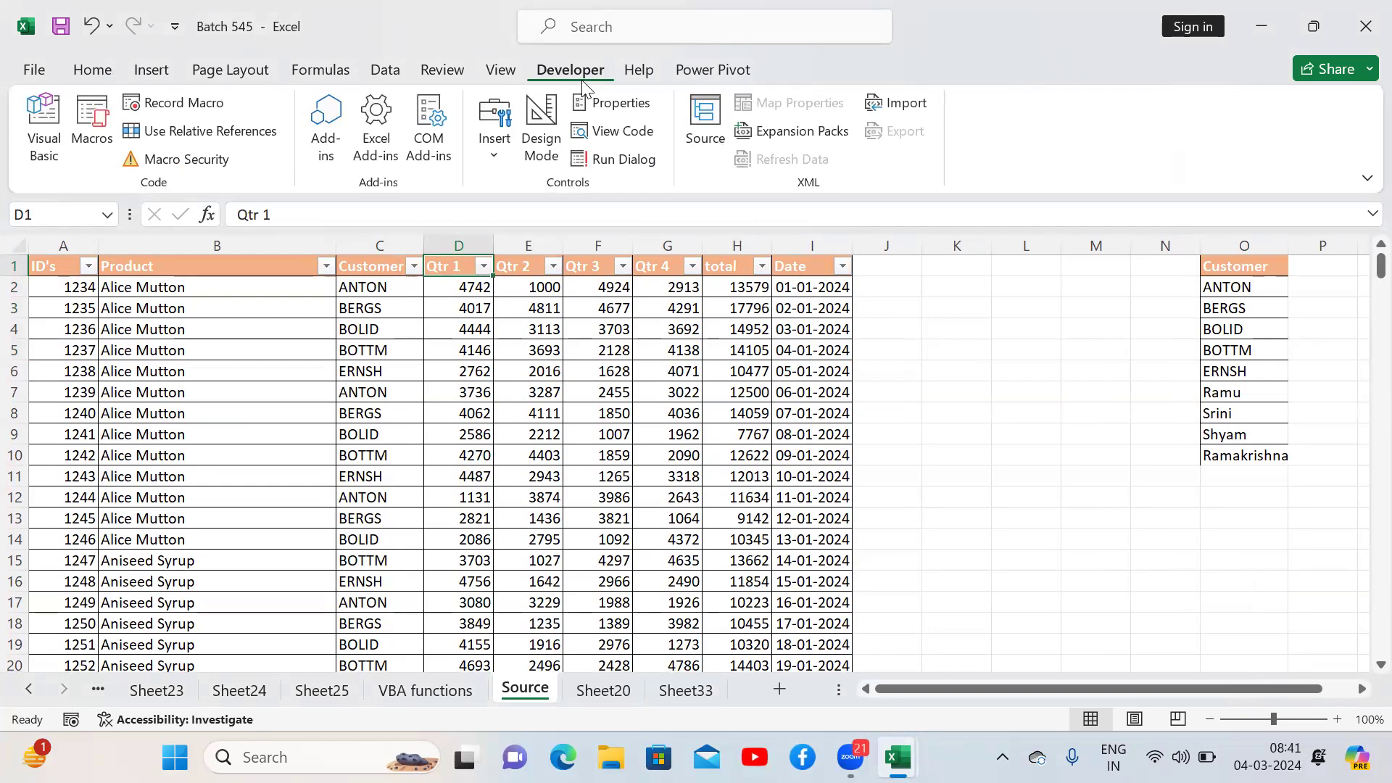
# Step: Open the Visual Basic editor maximized, widen the Project pane, and open Module1
pyautogui.click(47, 146)
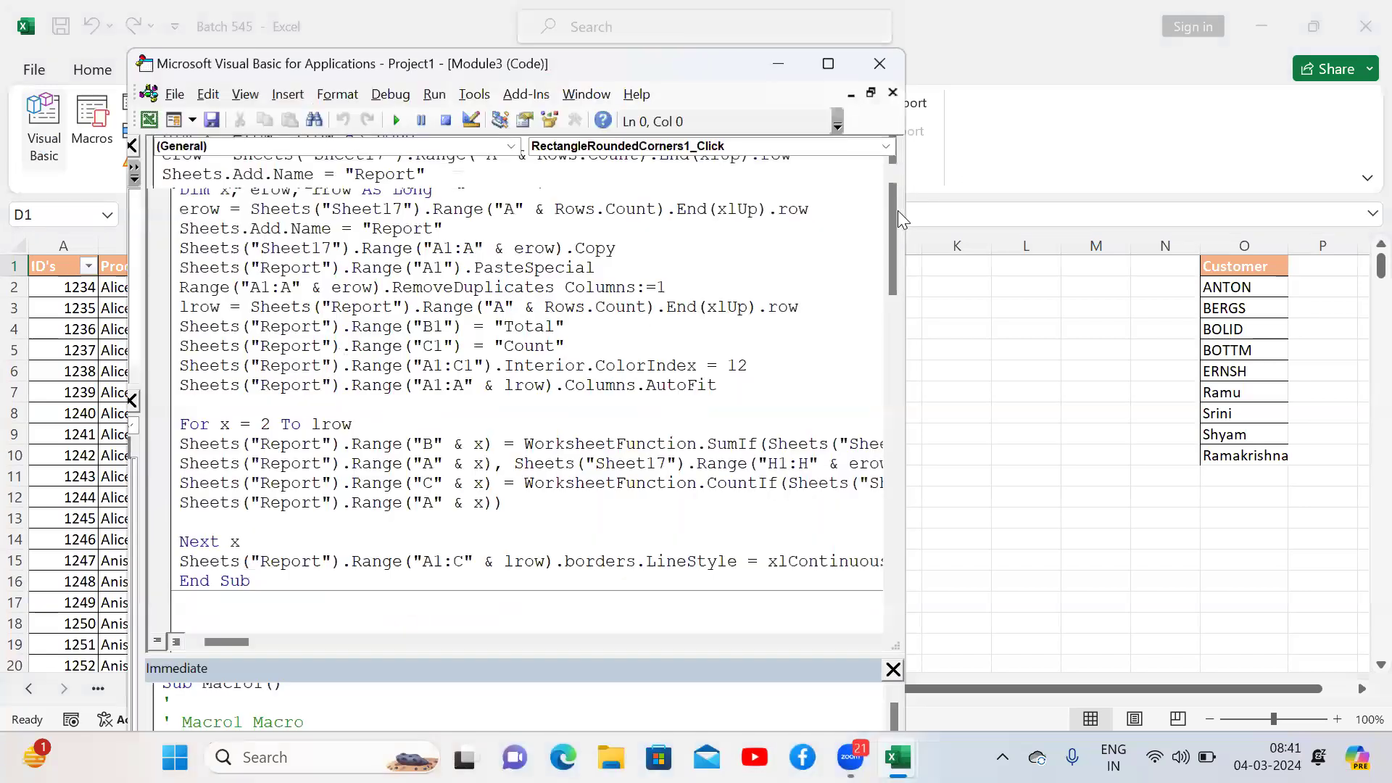
pyautogui.scroll(-1, 892, 207)
pyautogui.scroll(1, 891, 203)
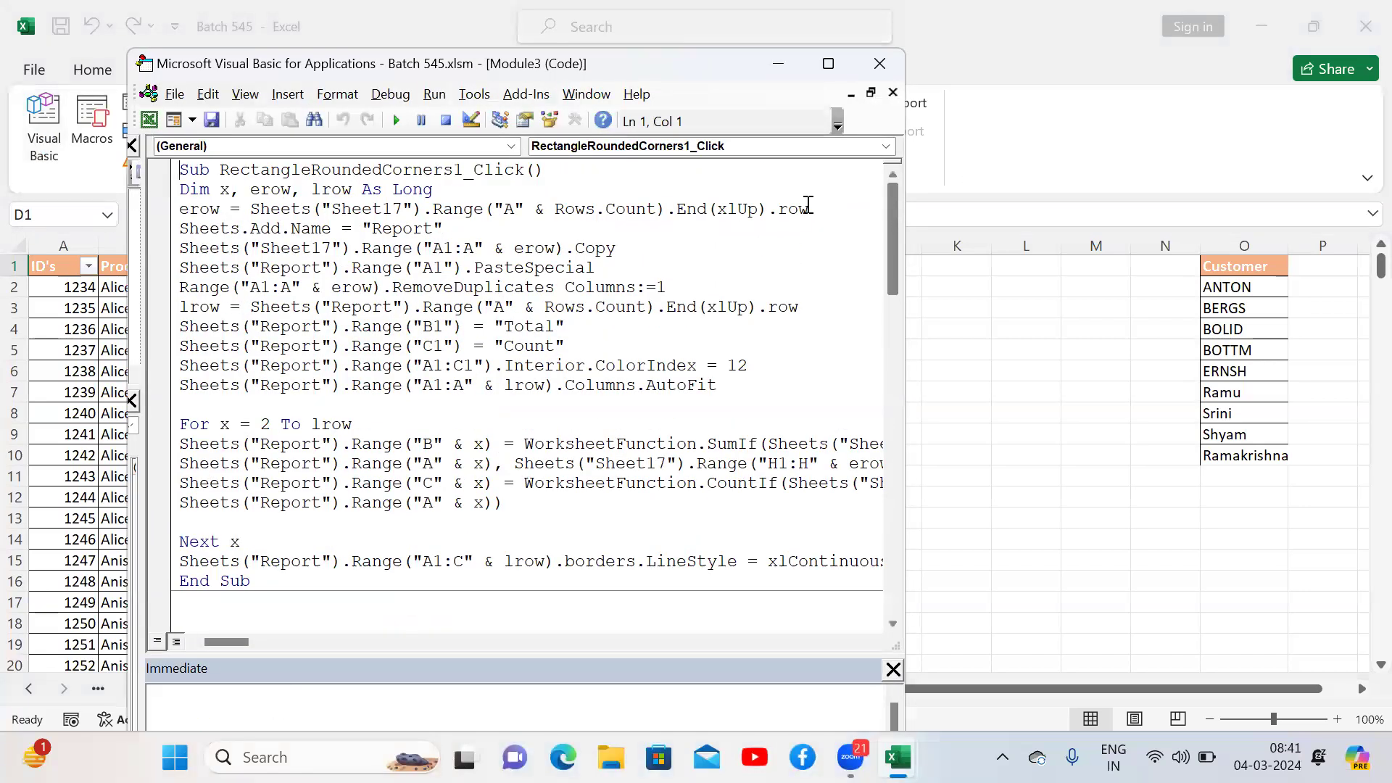
pyautogui.click(829, 63)
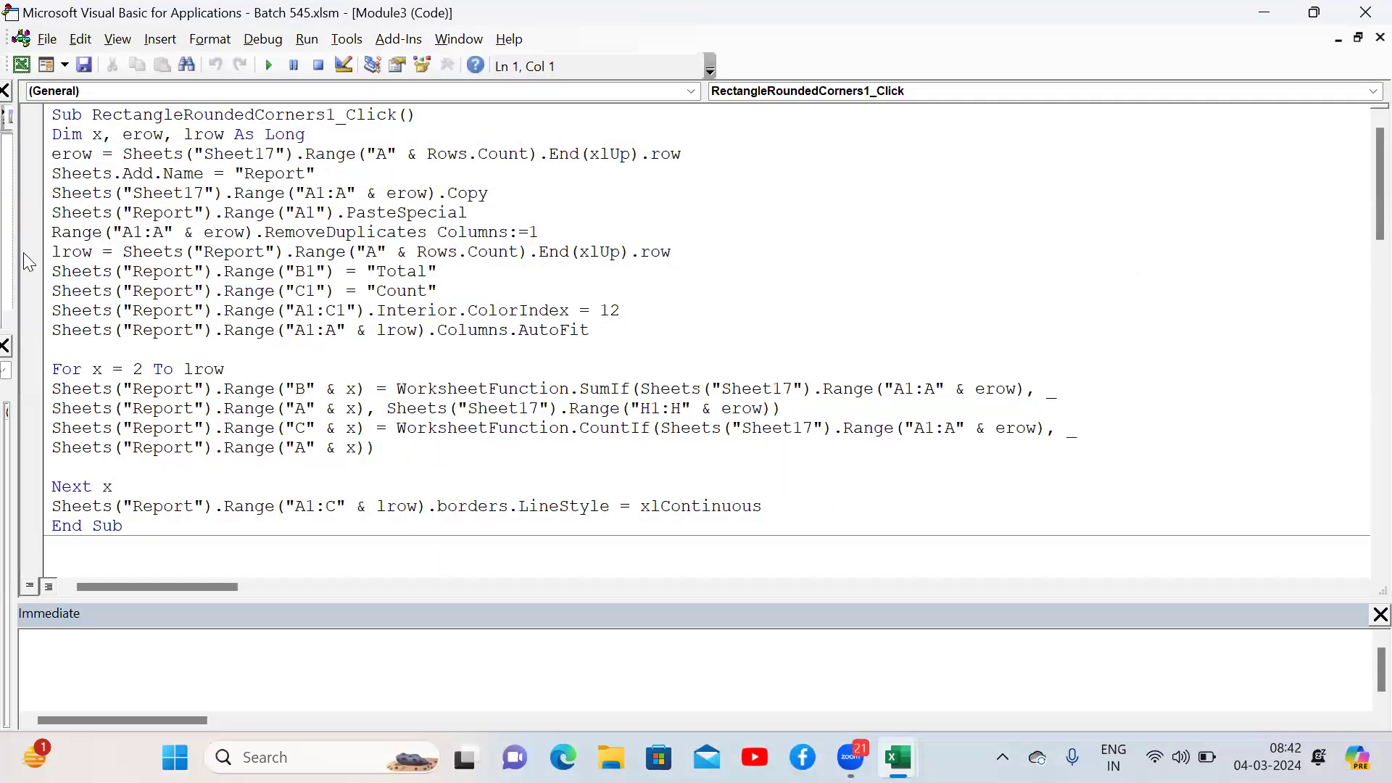
pyautogui.moveTo(17, 253); pyautogui.dragTo(446, 279)
pyautogui.doubleClick(104, 265)
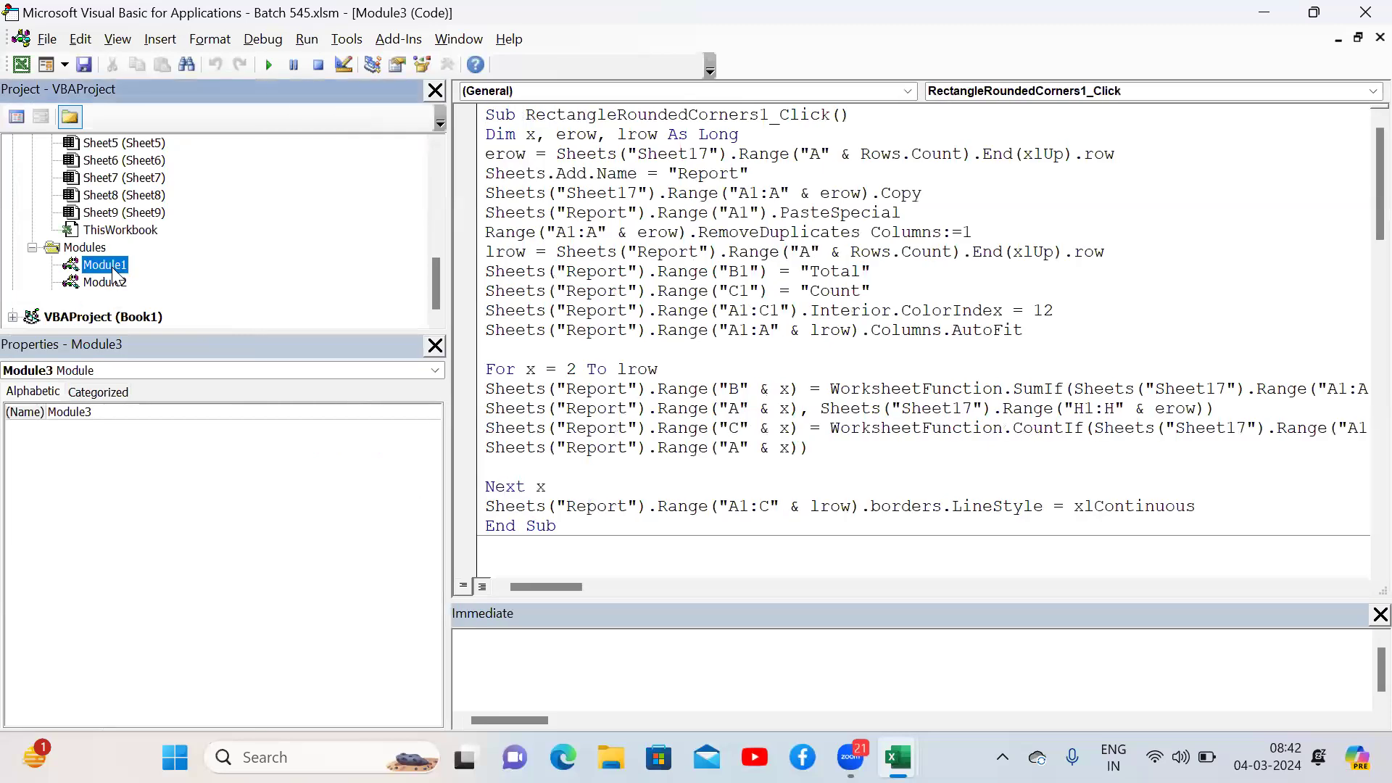
# Step: Scroll to Sub Data_segregation, restore the editor window, and place the cursor inside the macro
pyautogui.scroll(-6, 1362, 290)
pyautogui.scroll(-15, 1359, 420)
pyautogui.scroll(-15, 1361, 508)
pyautogui.scroll(-5, 1362, 573)
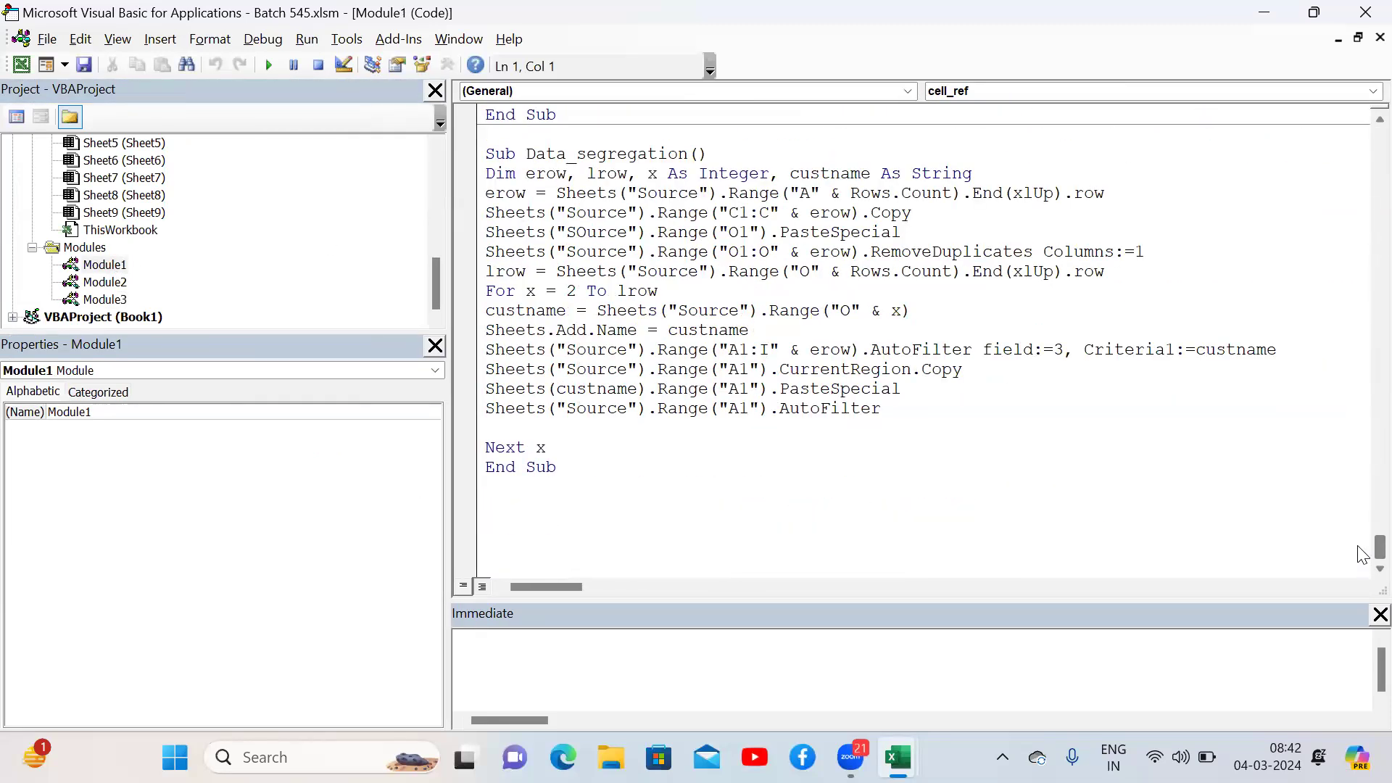
pyautogui.scroll(2, 1362, 545)
pyautogui.scroll(-3, 1363, 540)
pyautogui.scroll(3, 1363, 537)
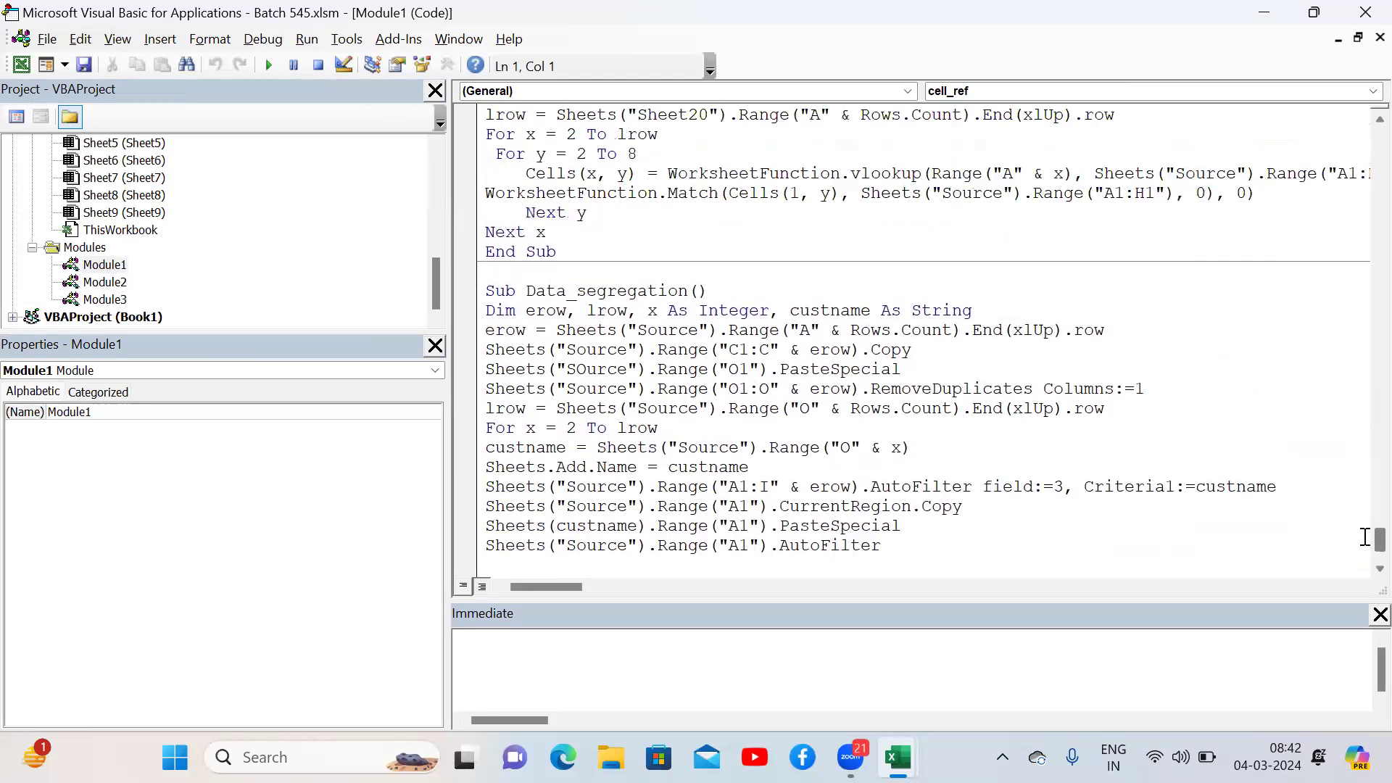
pyautogui.scroll(1, 1363, 537)
pyautogui.scroll(-2, 1362, 573)
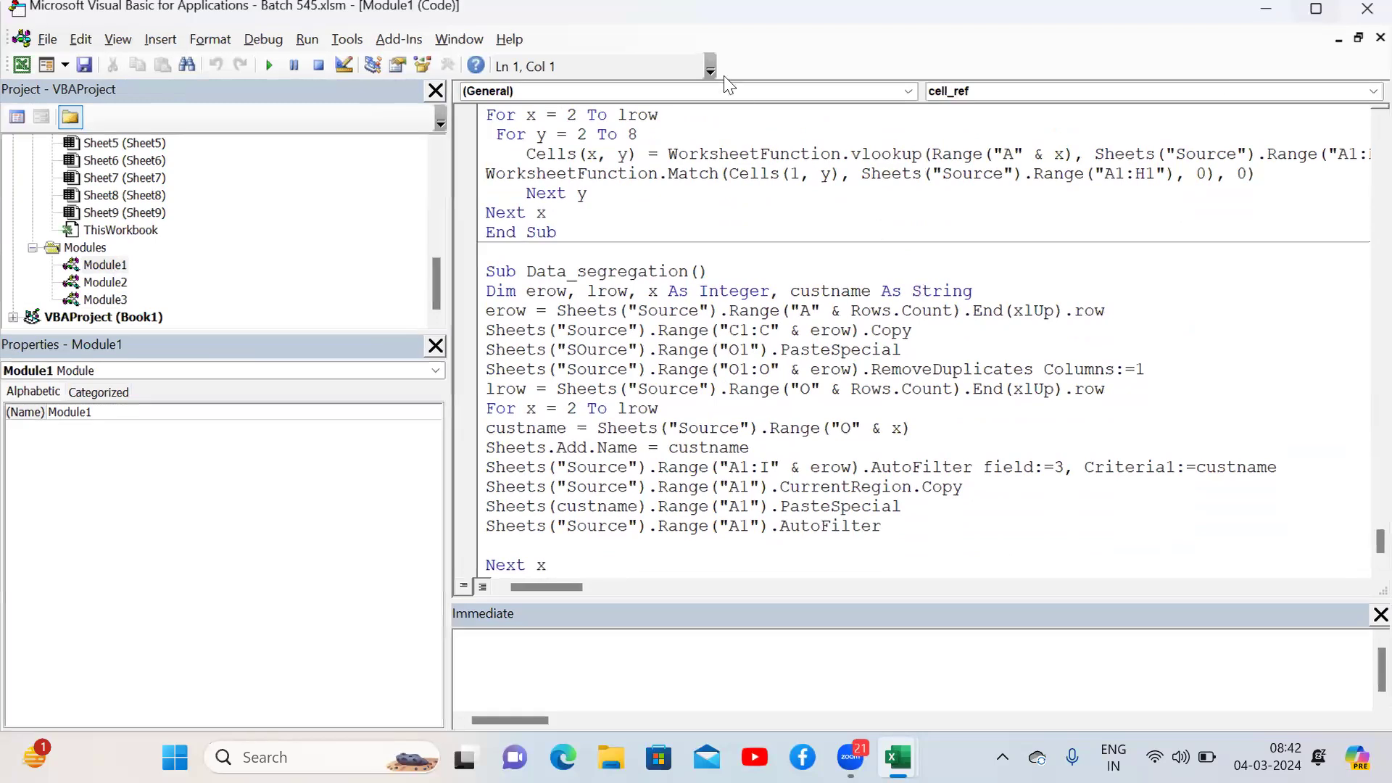
pyautogui.click(1315, 15)
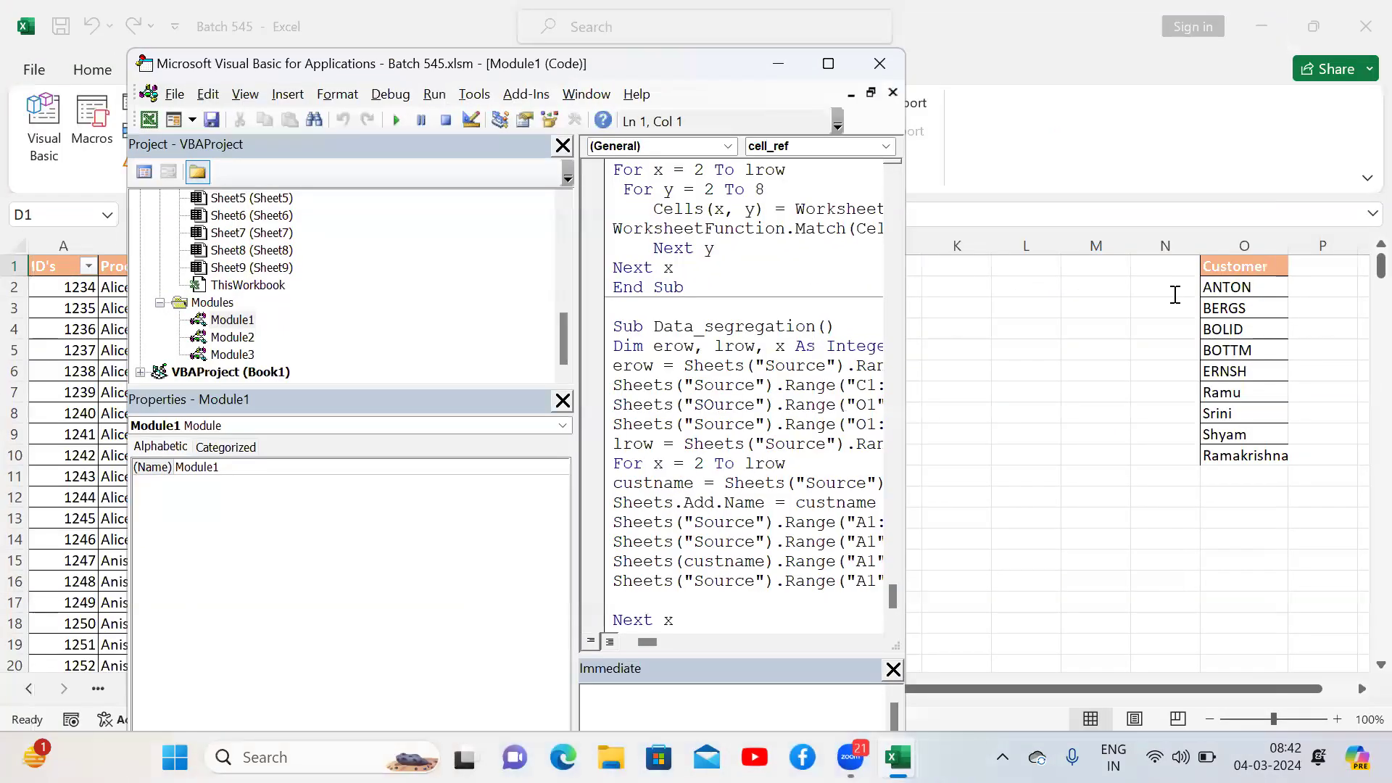
pyautogui.click(1313, 328)
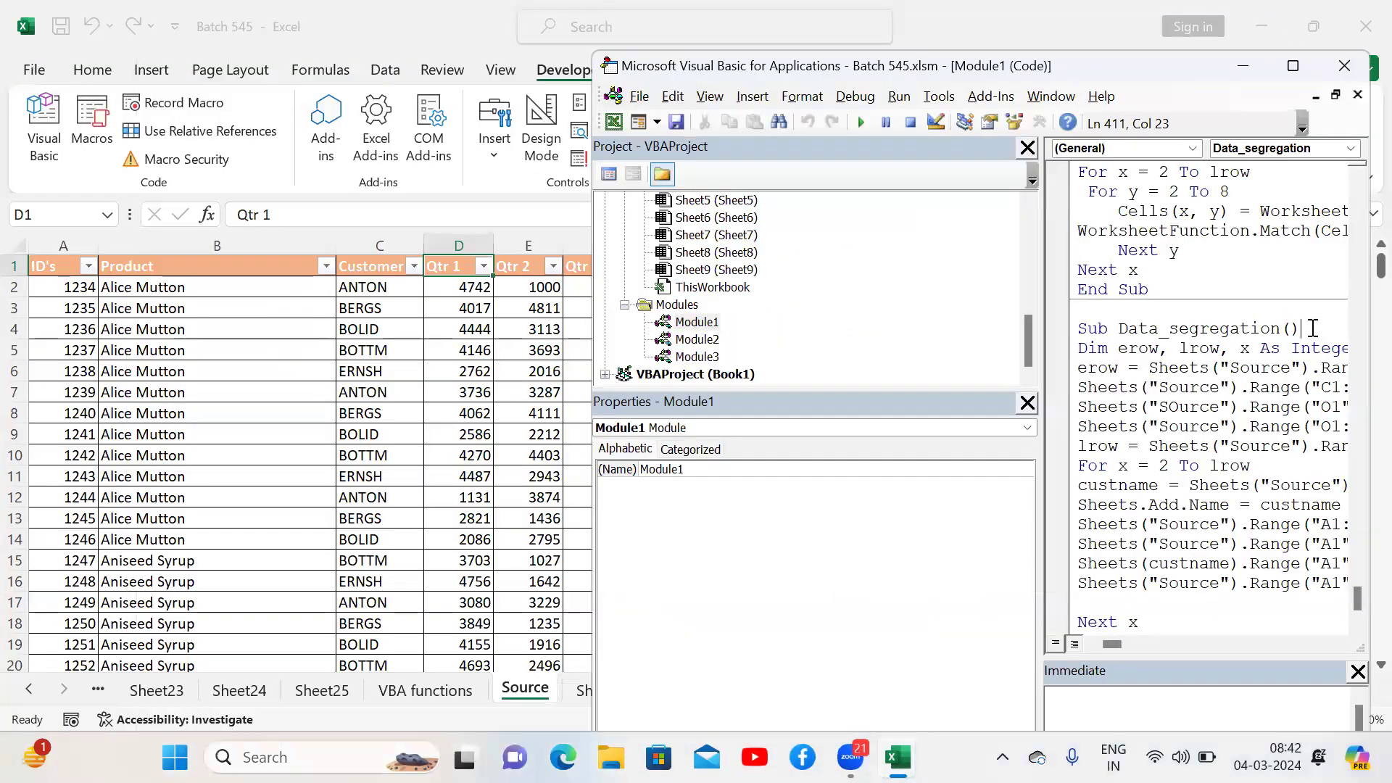
# Step: Run Data_segregation with F5, then go back to the workbook's Source sheet
pyautogui.press('F5')
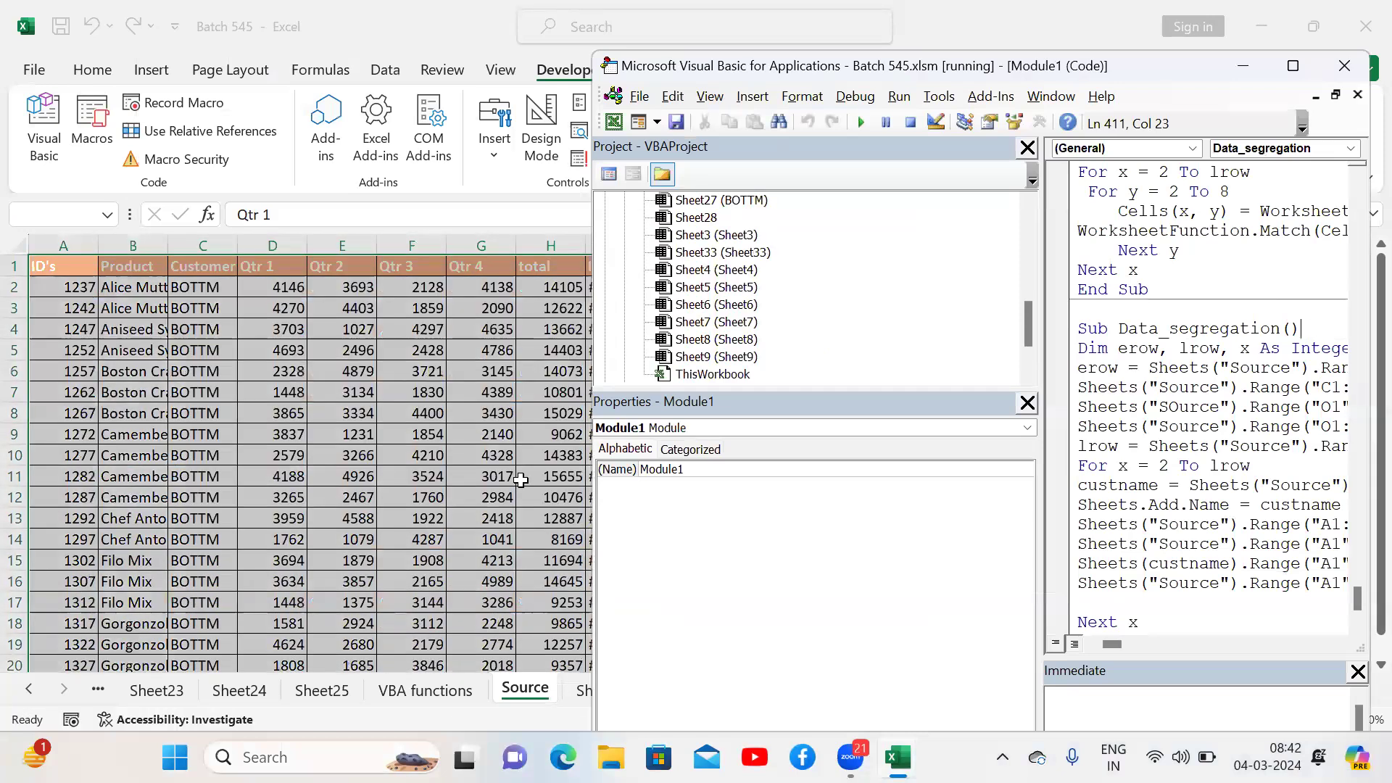
pyautogui.click(393, 500)
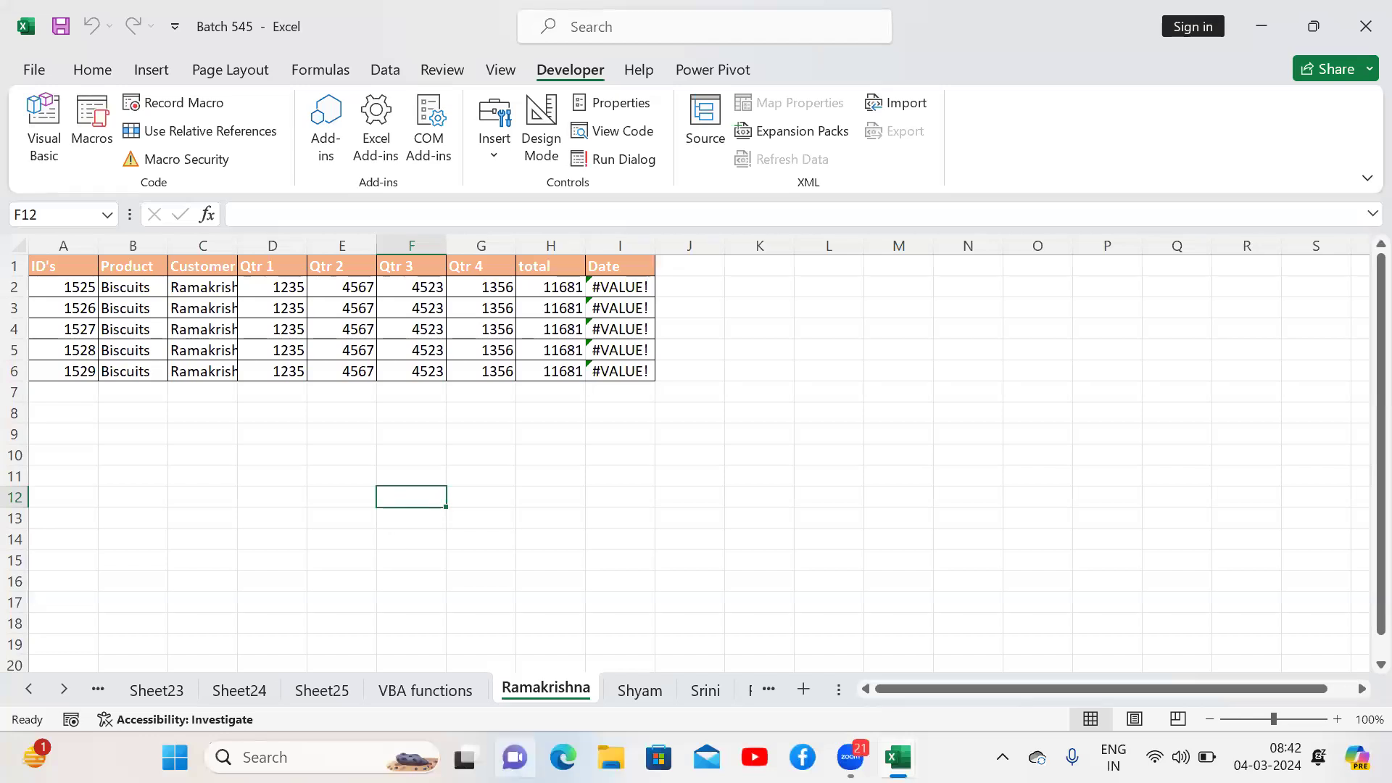
pyautogui.click(64, 688)
pyautogui.click(64, 689)
pyautogui.click(64, 688)
pyautogui.click(64, 688)
pyautogui.click(64, 688)
pyautogui.click(63, 688)
pyautogui.click(665, 698)
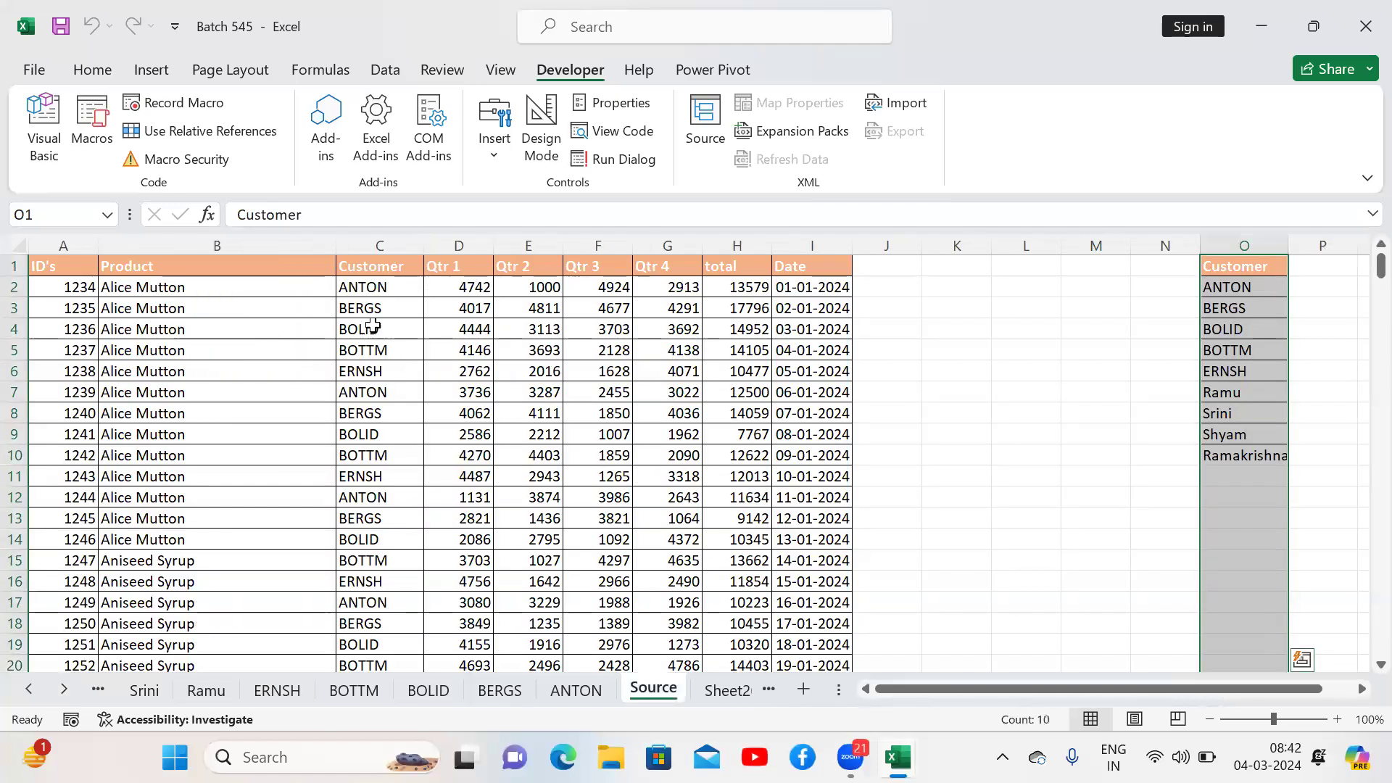
# Step: Add AutoFilter to the Source headers from C1 and review the Customer list unfiltered; select D11
pyautogui.click(372, 267)
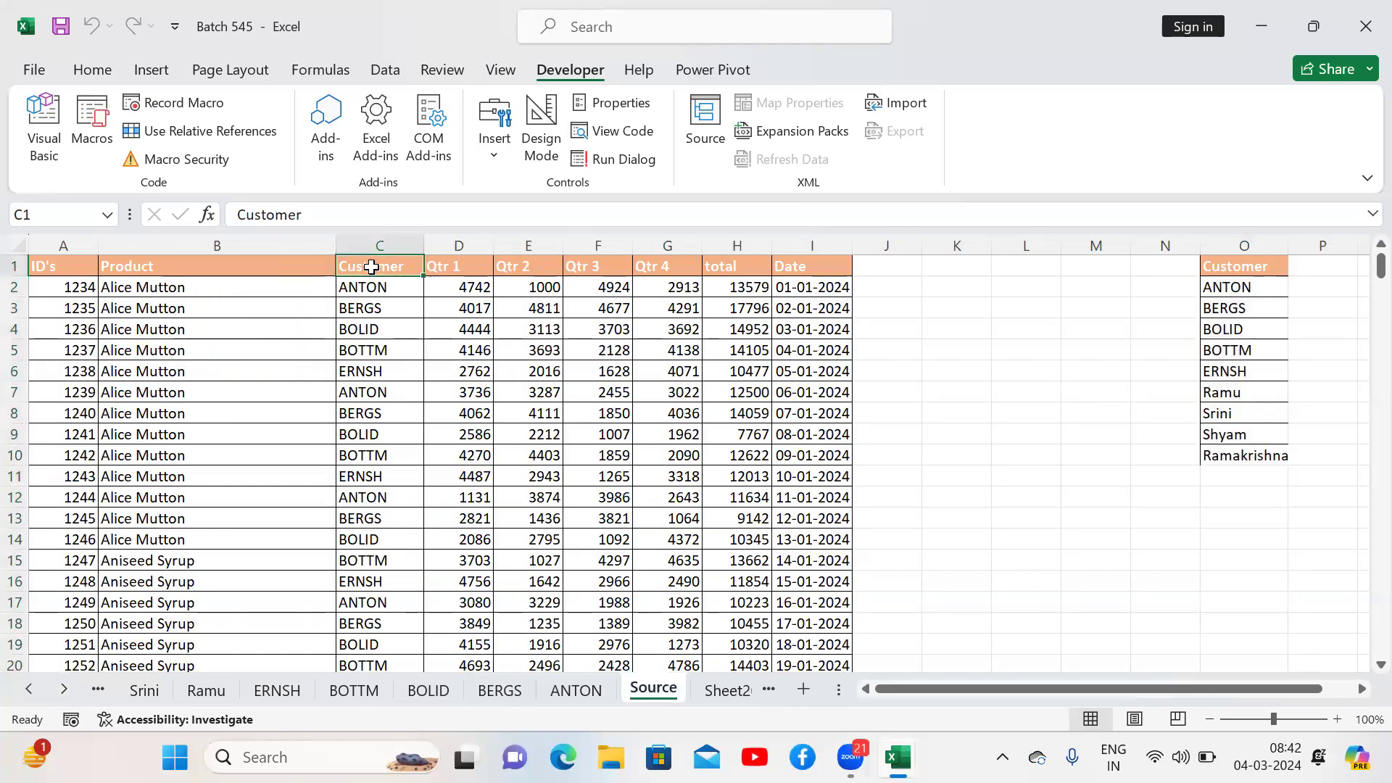
pyautogui.hotkey('ctrl', 'shift', 'l')
pyautogui.click(415, 267)
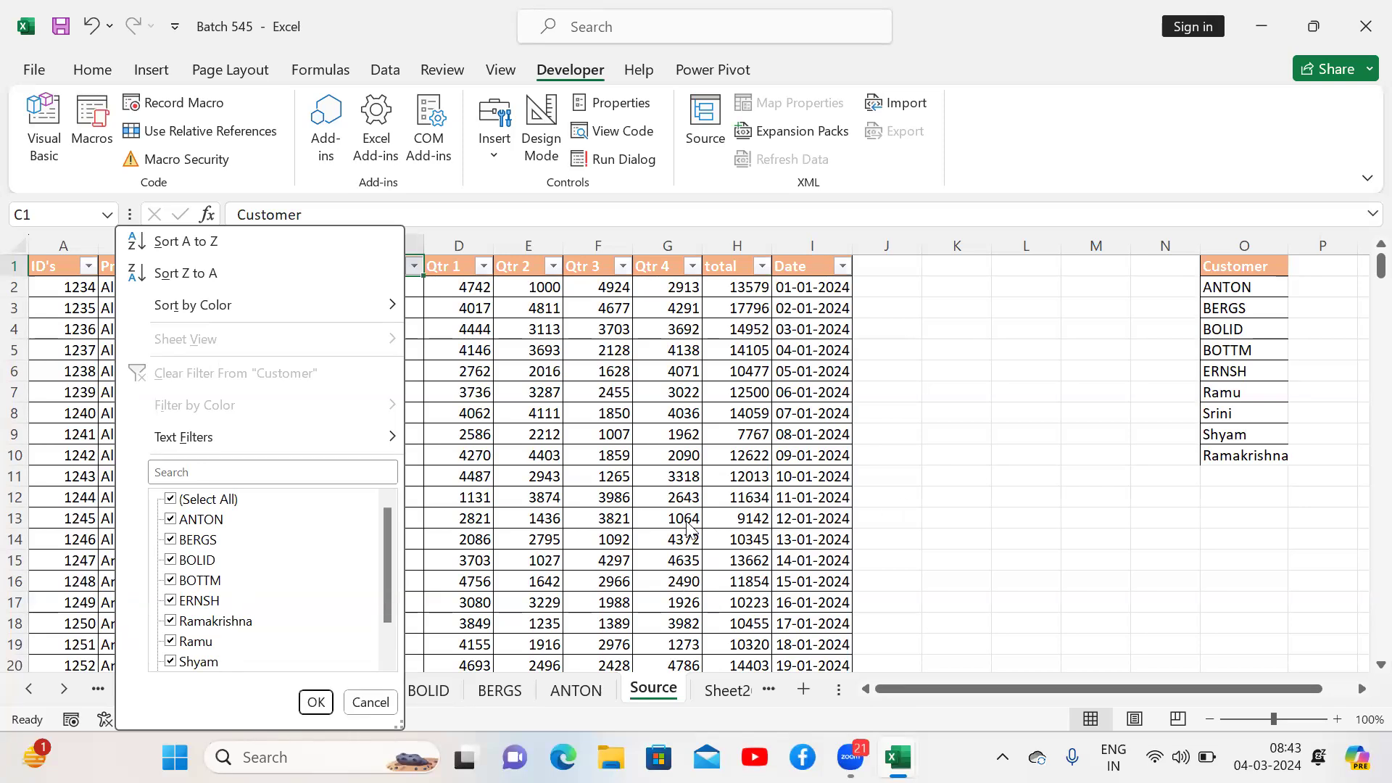
pyautogui.click(535, 493)
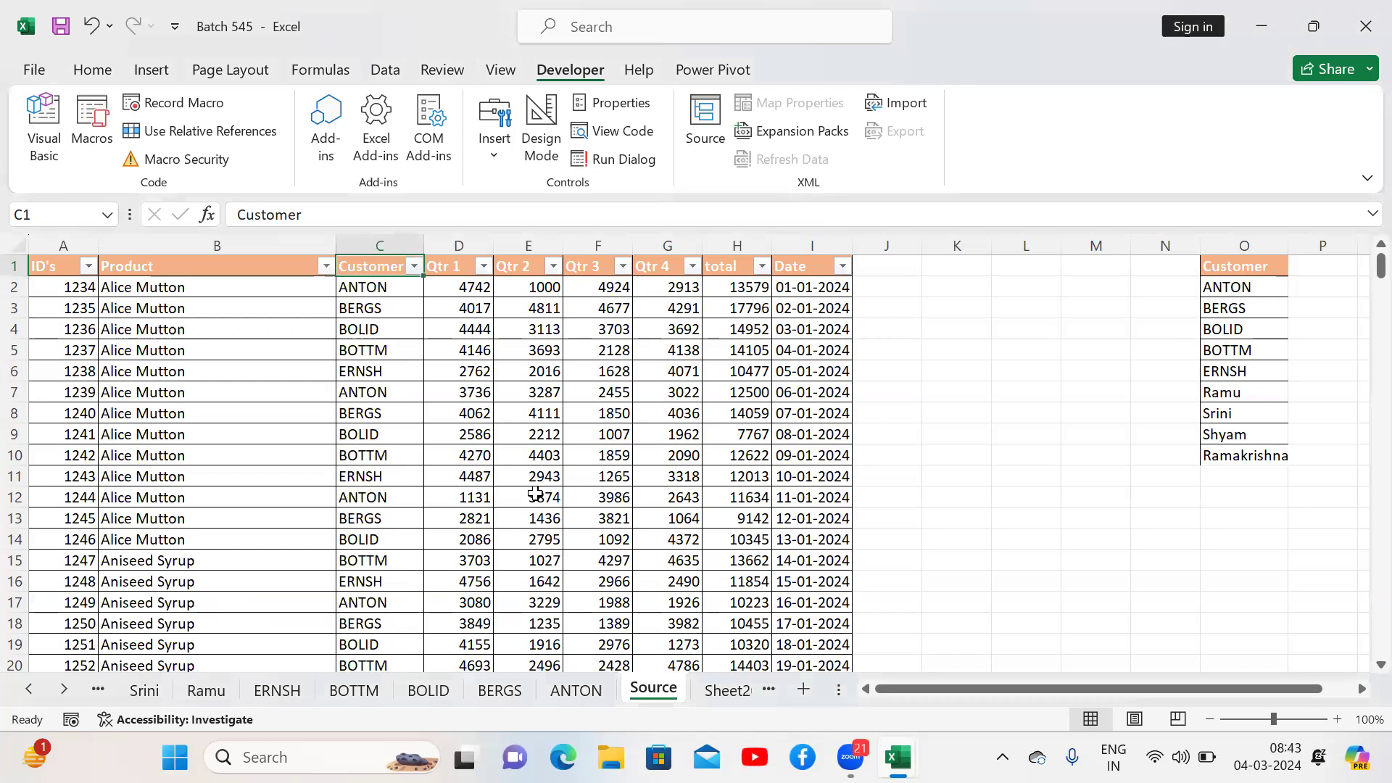
pyautogui.click(459, 476)
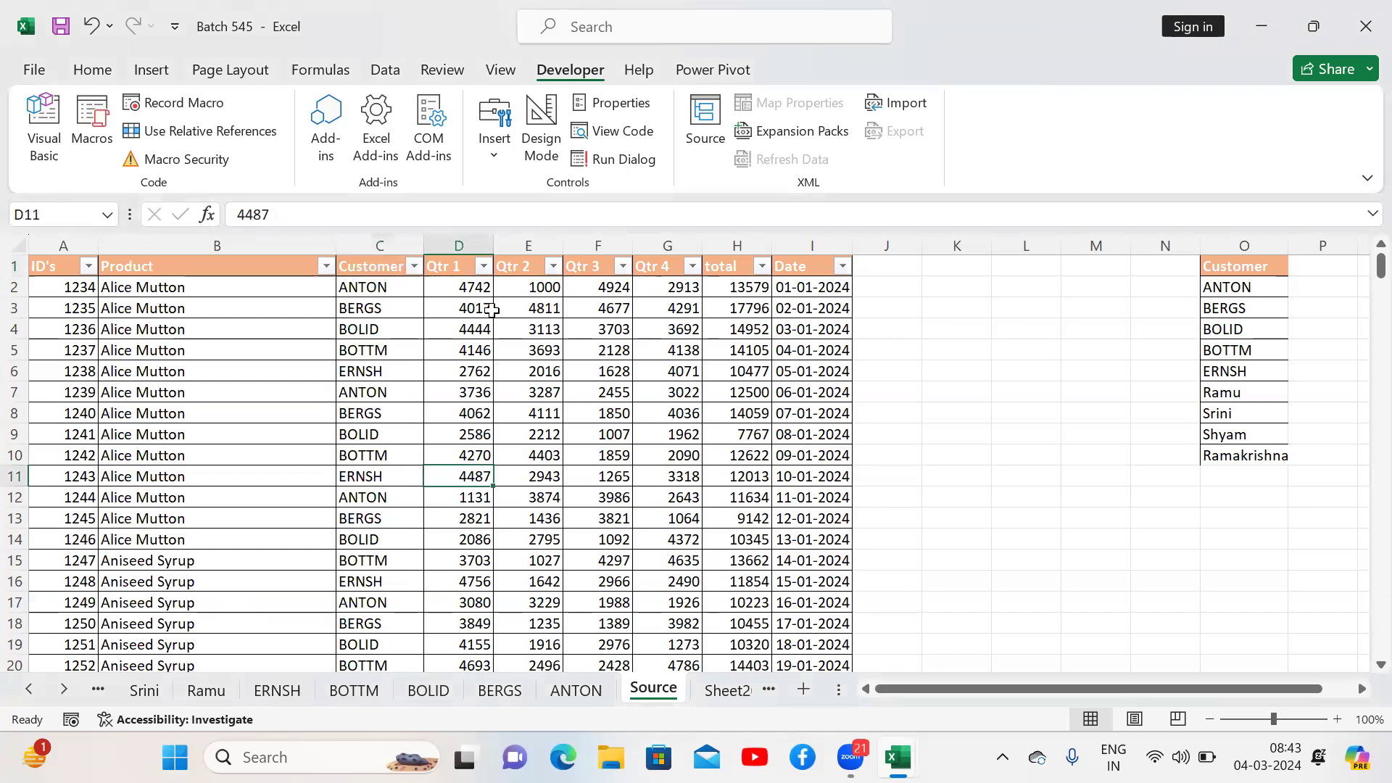
pyautogui.hotkey('alt', 'F11')
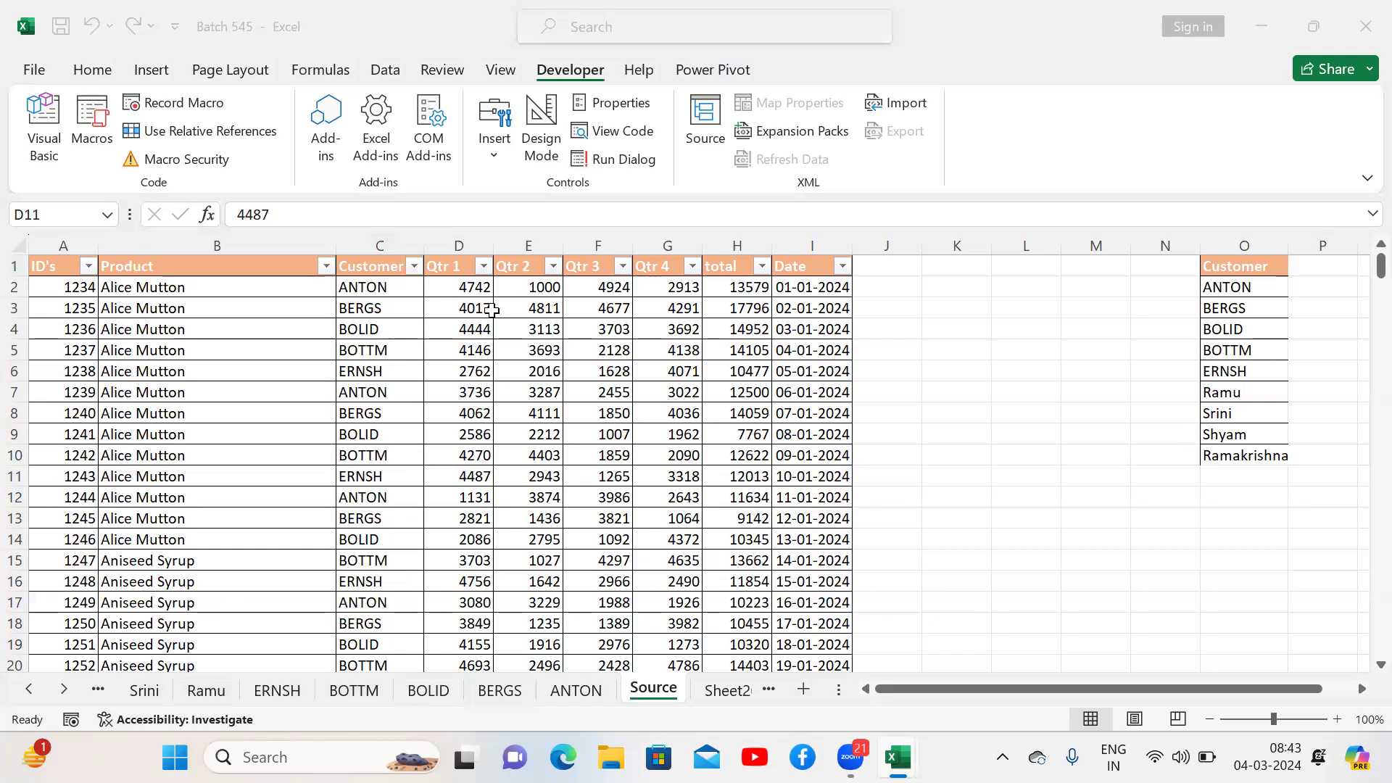